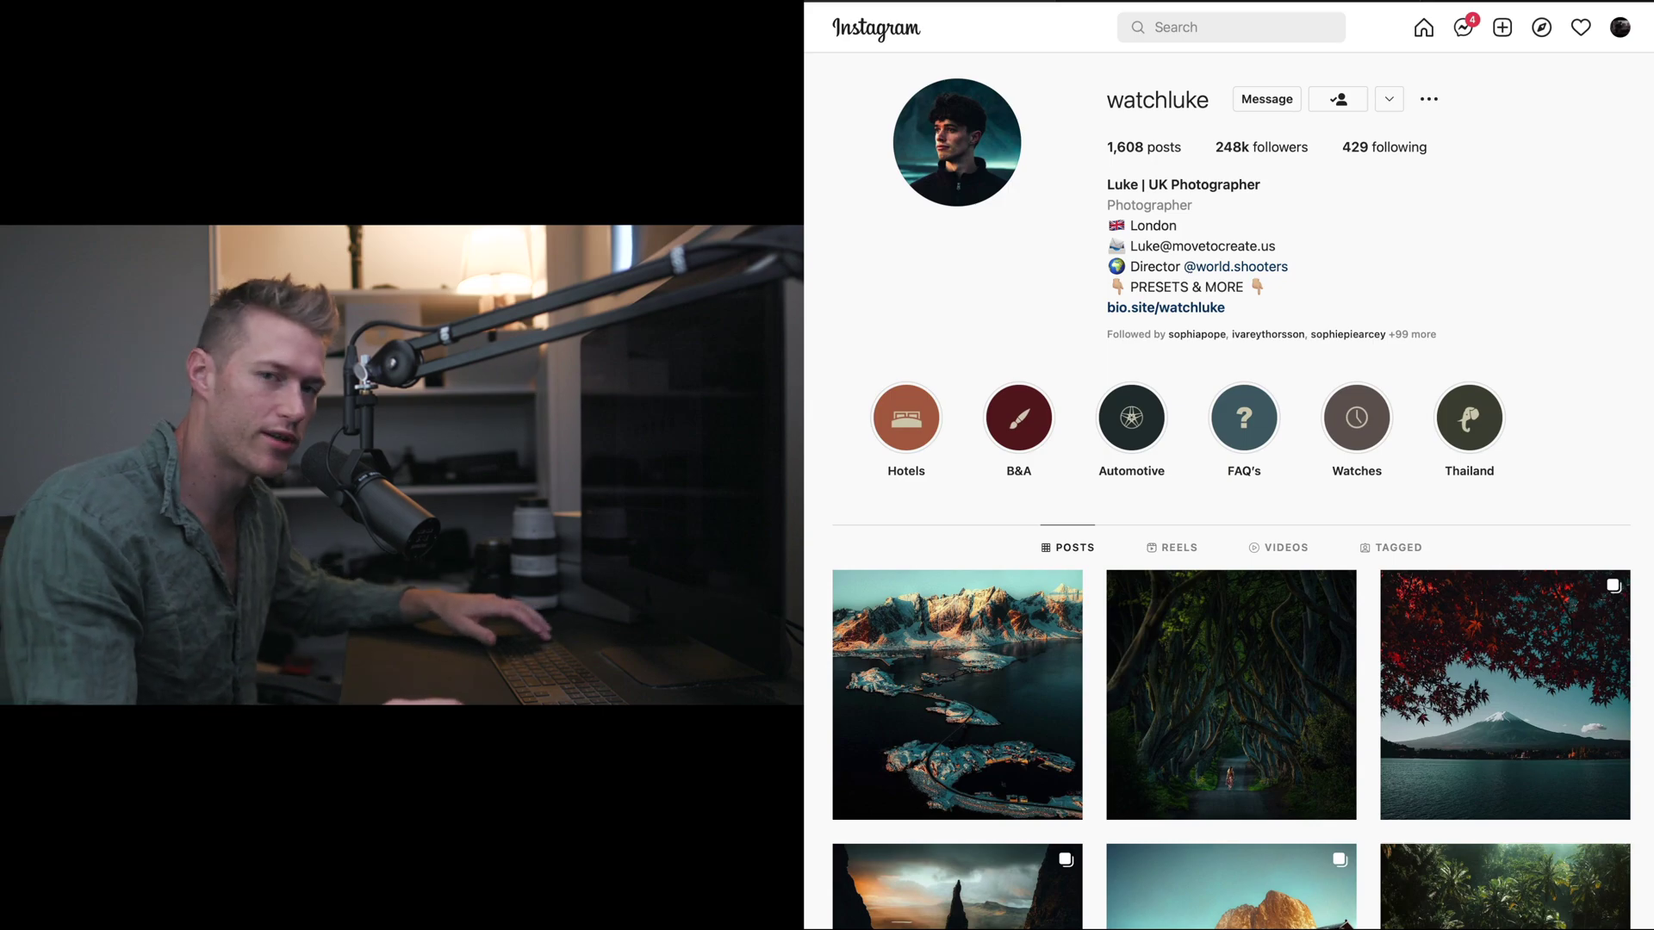
- Browse the Instagram feed, previewing the forest-road van post and the monkey photo post
{"action": "scroll", "coordinate": [1232, 491], "scroll_direction": "down", "scroll_amount": 9}
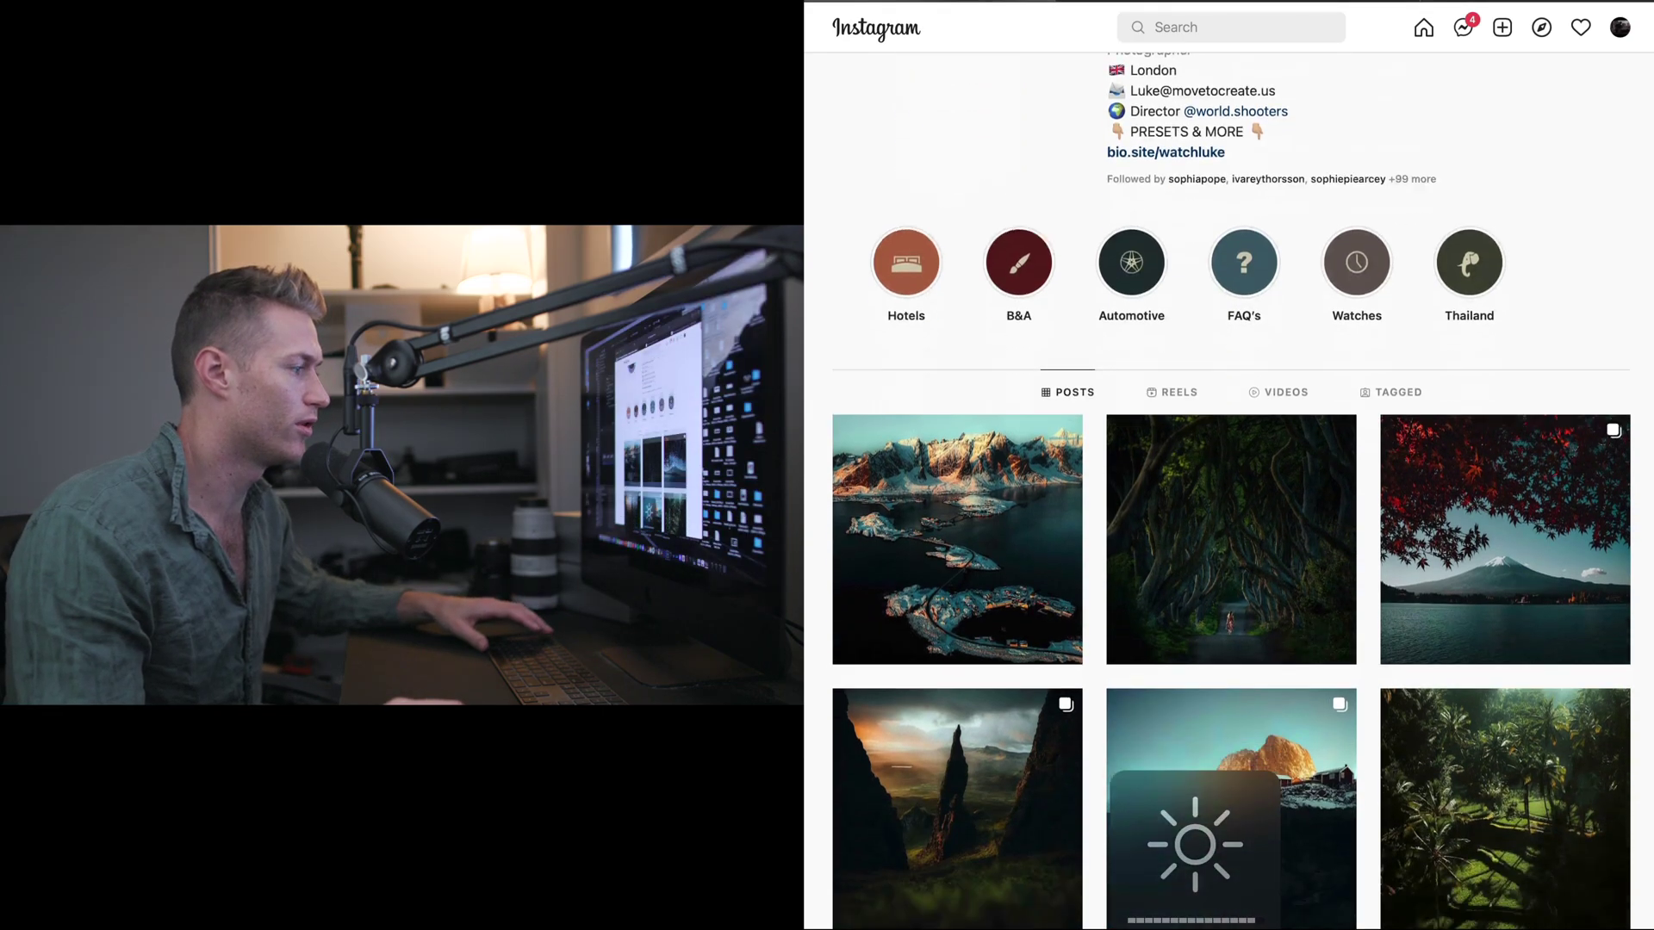
{"action": "scroll", "coordinate": [1232, 491], "scroll_direction": "down", "scroll_amount": 2}
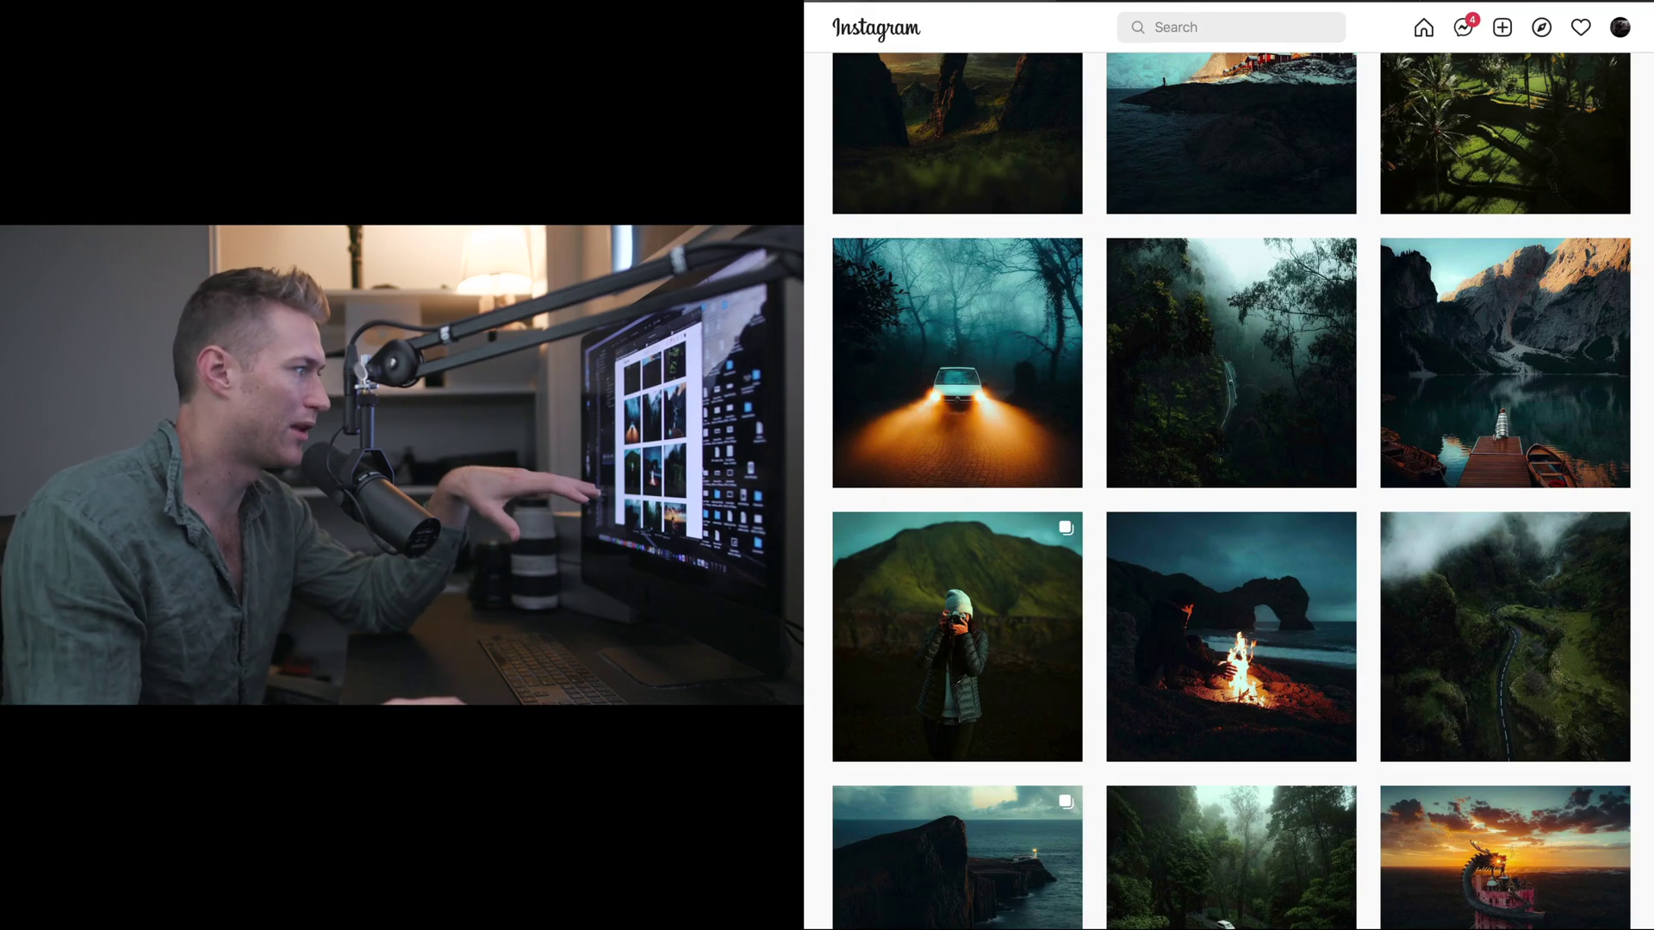
{"action": "scroll", "coordinate": [1231, 491], "scroll_direction": "down", "scroll_amount": 9}
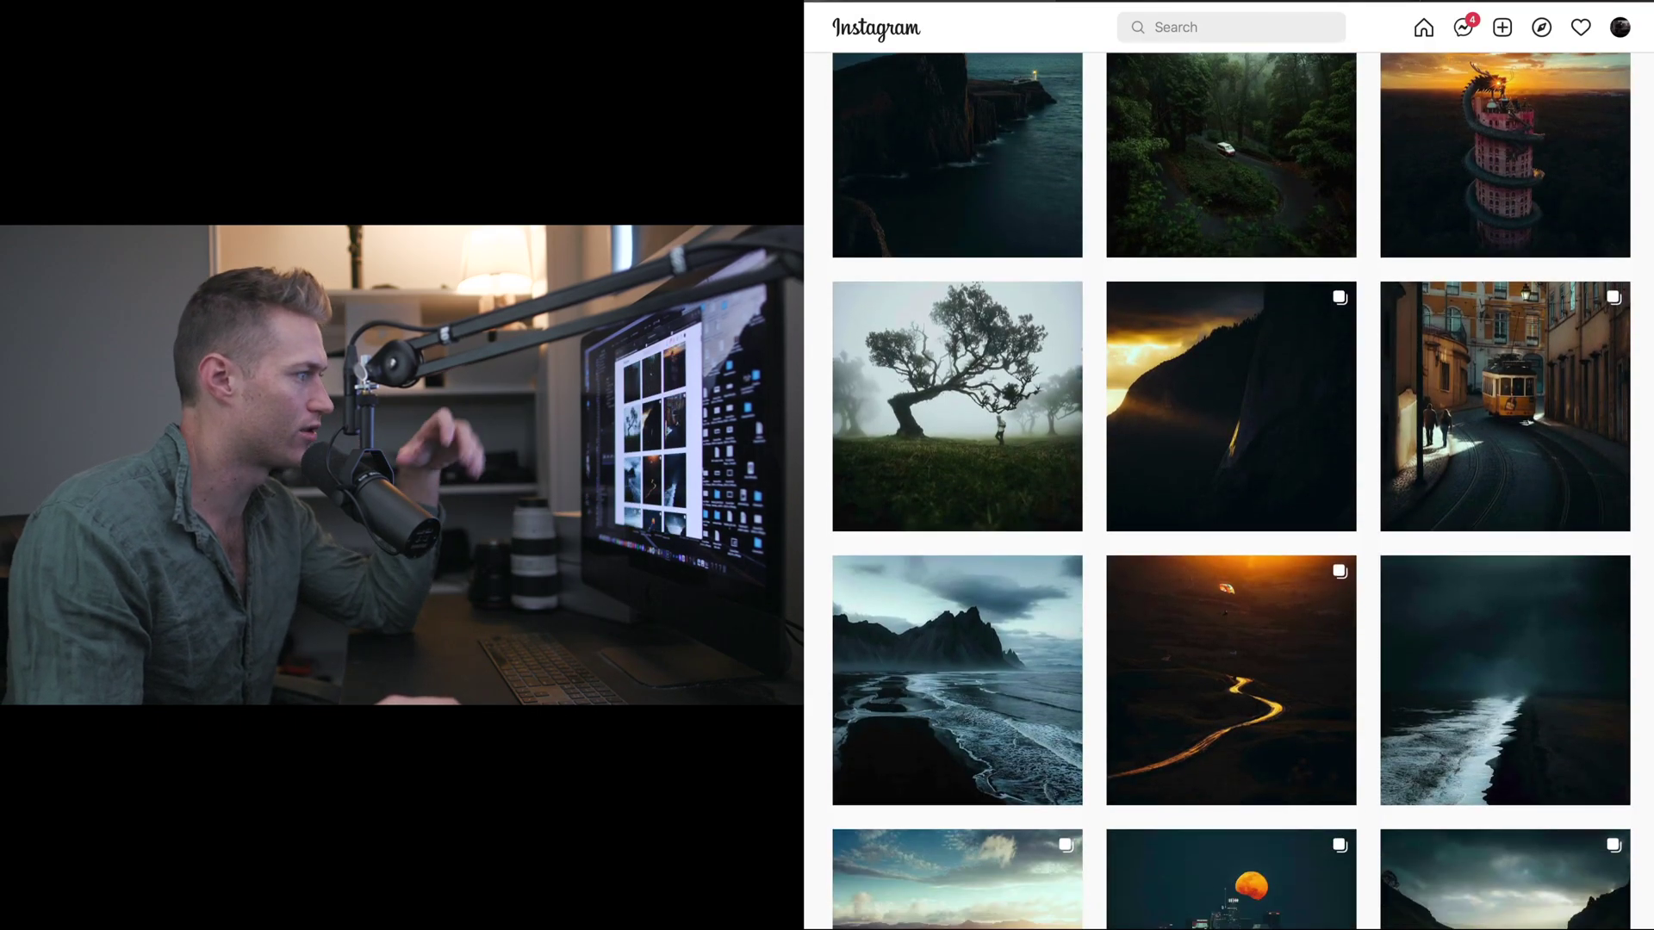
{"action": "scroll", "coordinate": [1231, 491], "scroll_direction": "up", "scroll_amount": 5}
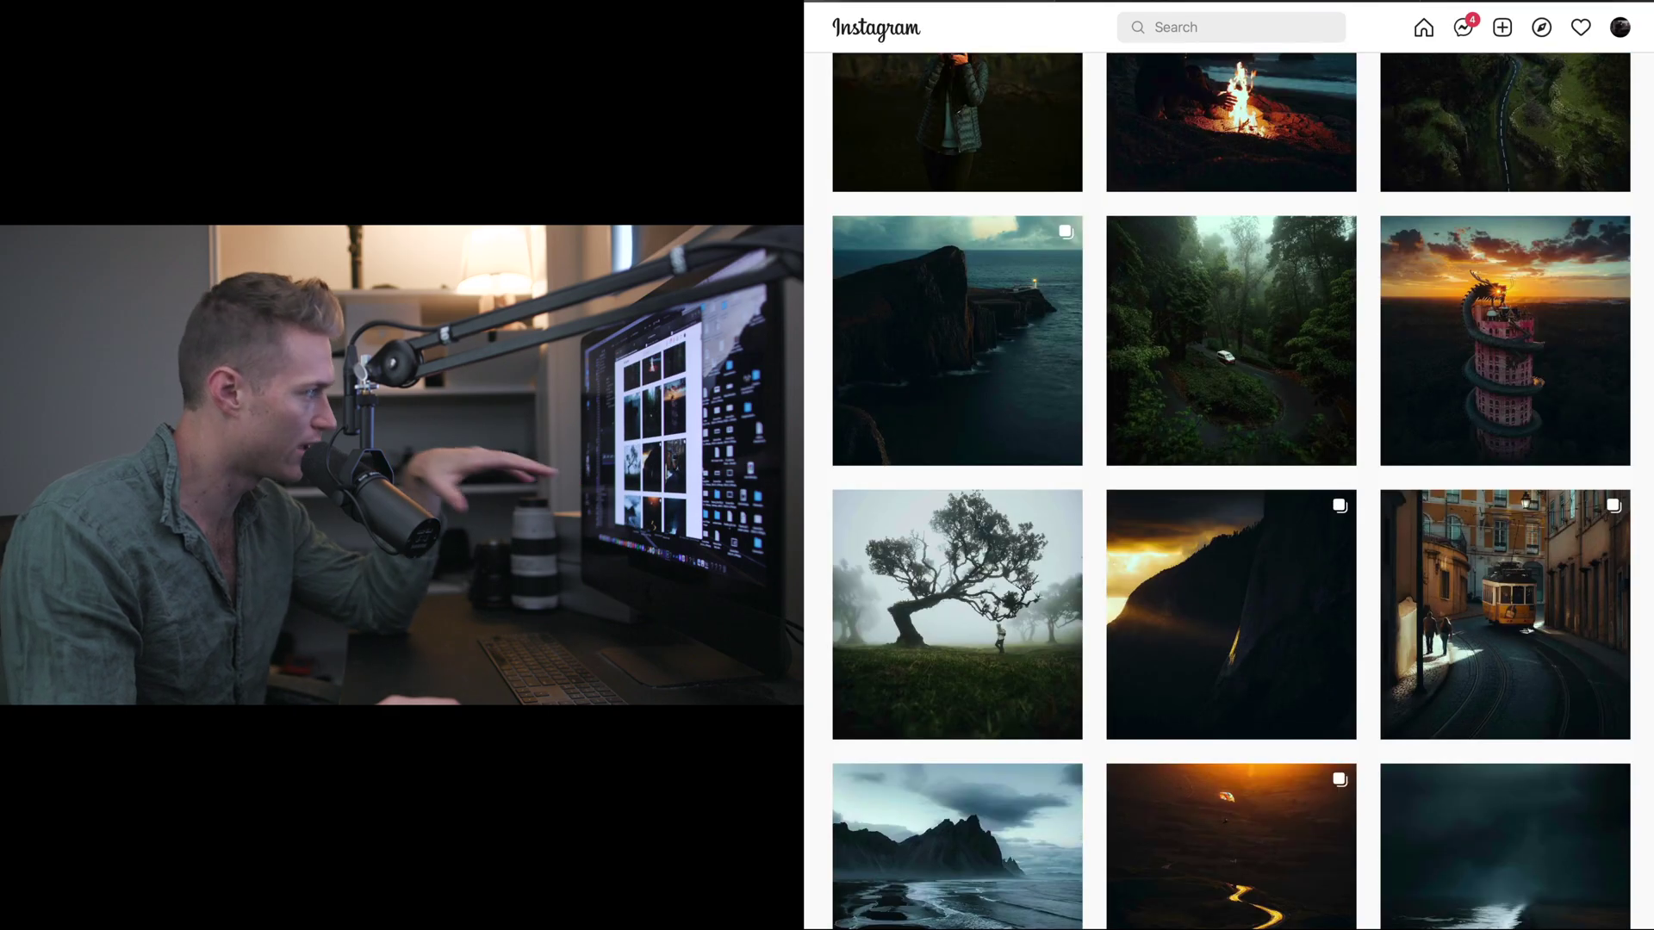
{"action": "scroll", "coordinate": [1231, 491], "scroll_direction": "up", "scroll_amount": 3}
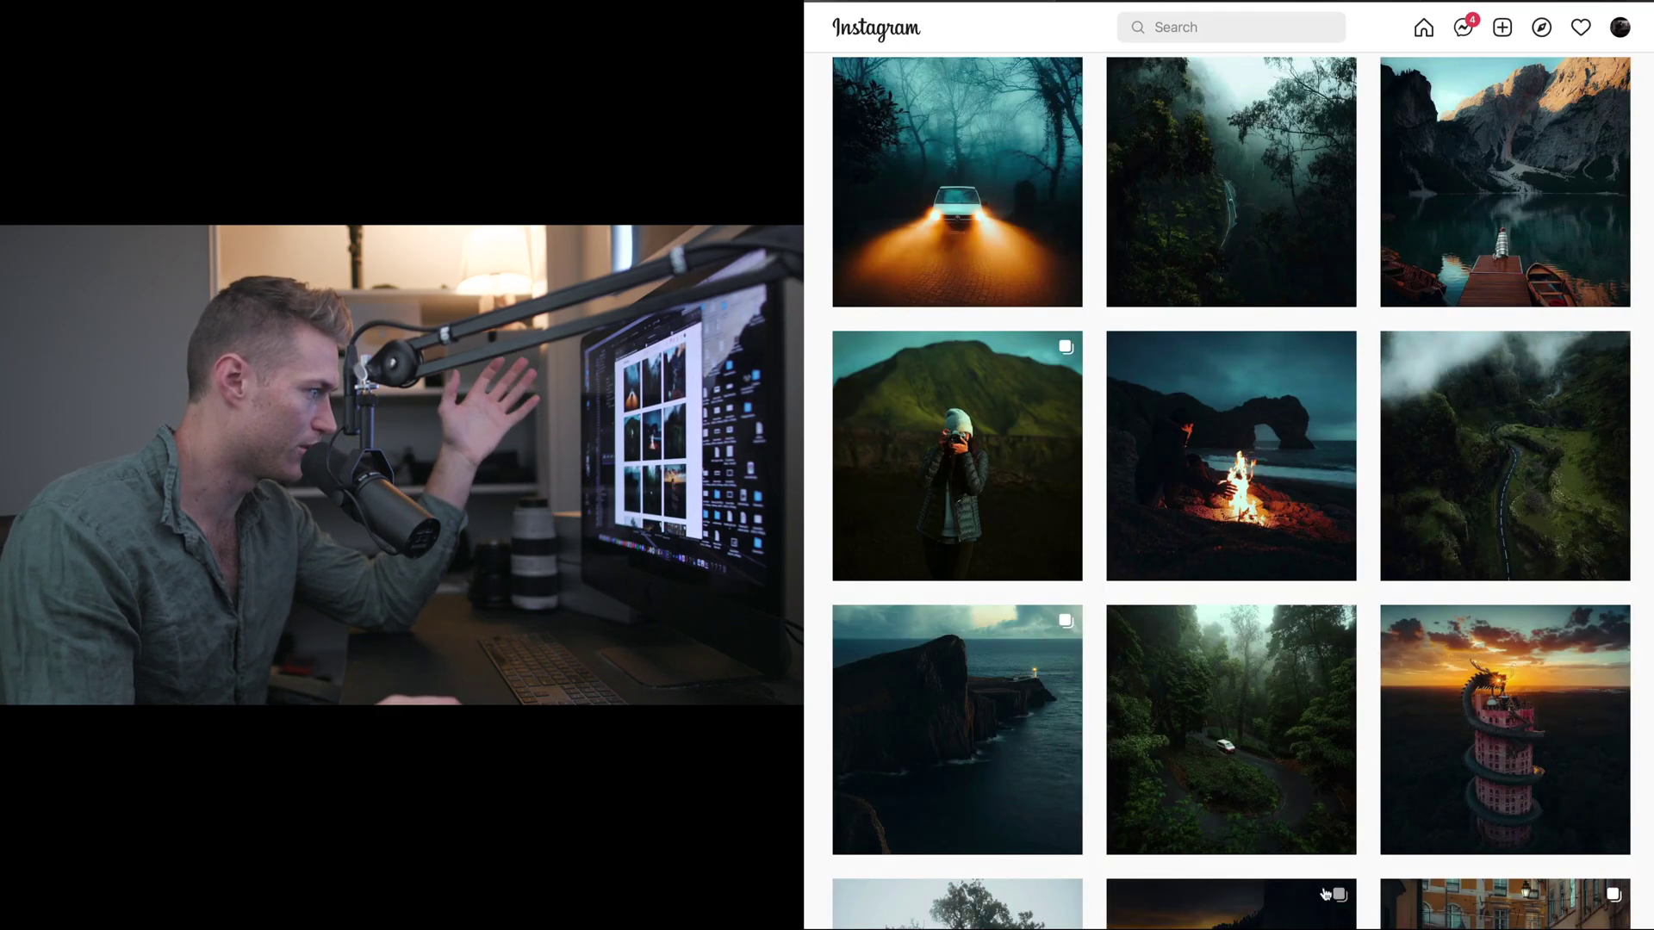
{"action": "left_click", "coordinate": [1232, 689]}
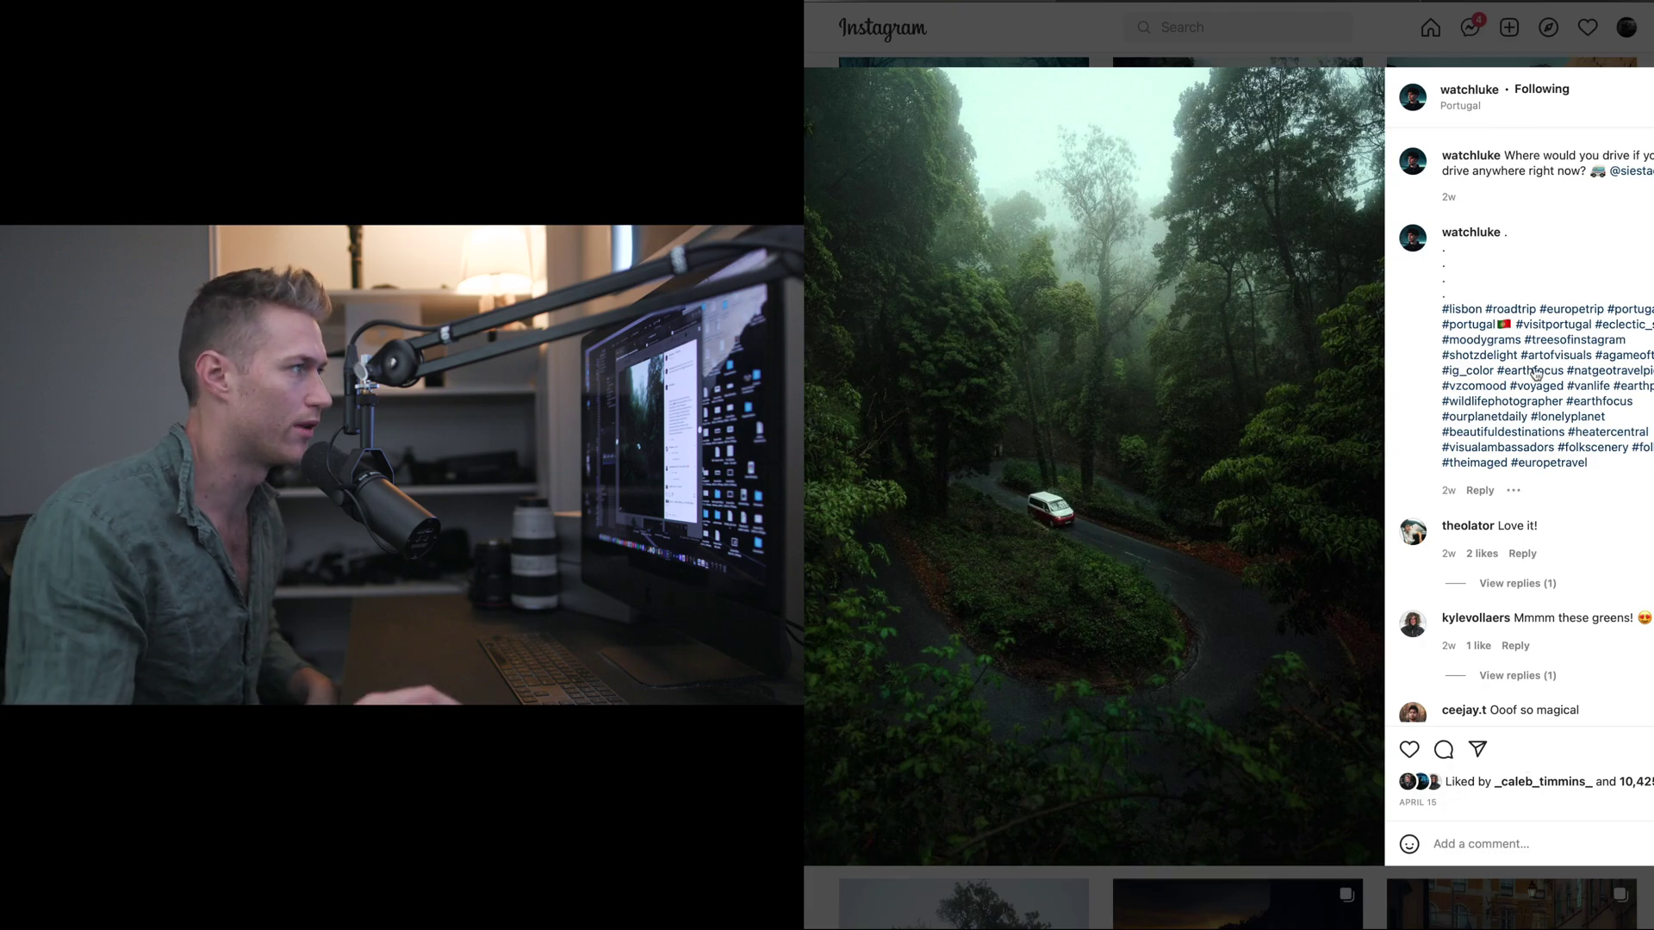
{"action": "key", "text": "Escape"}
{"action": "scroll", "coordinate": [1232, 491], "scroll_direction": "up", "scroll_amount": 10}
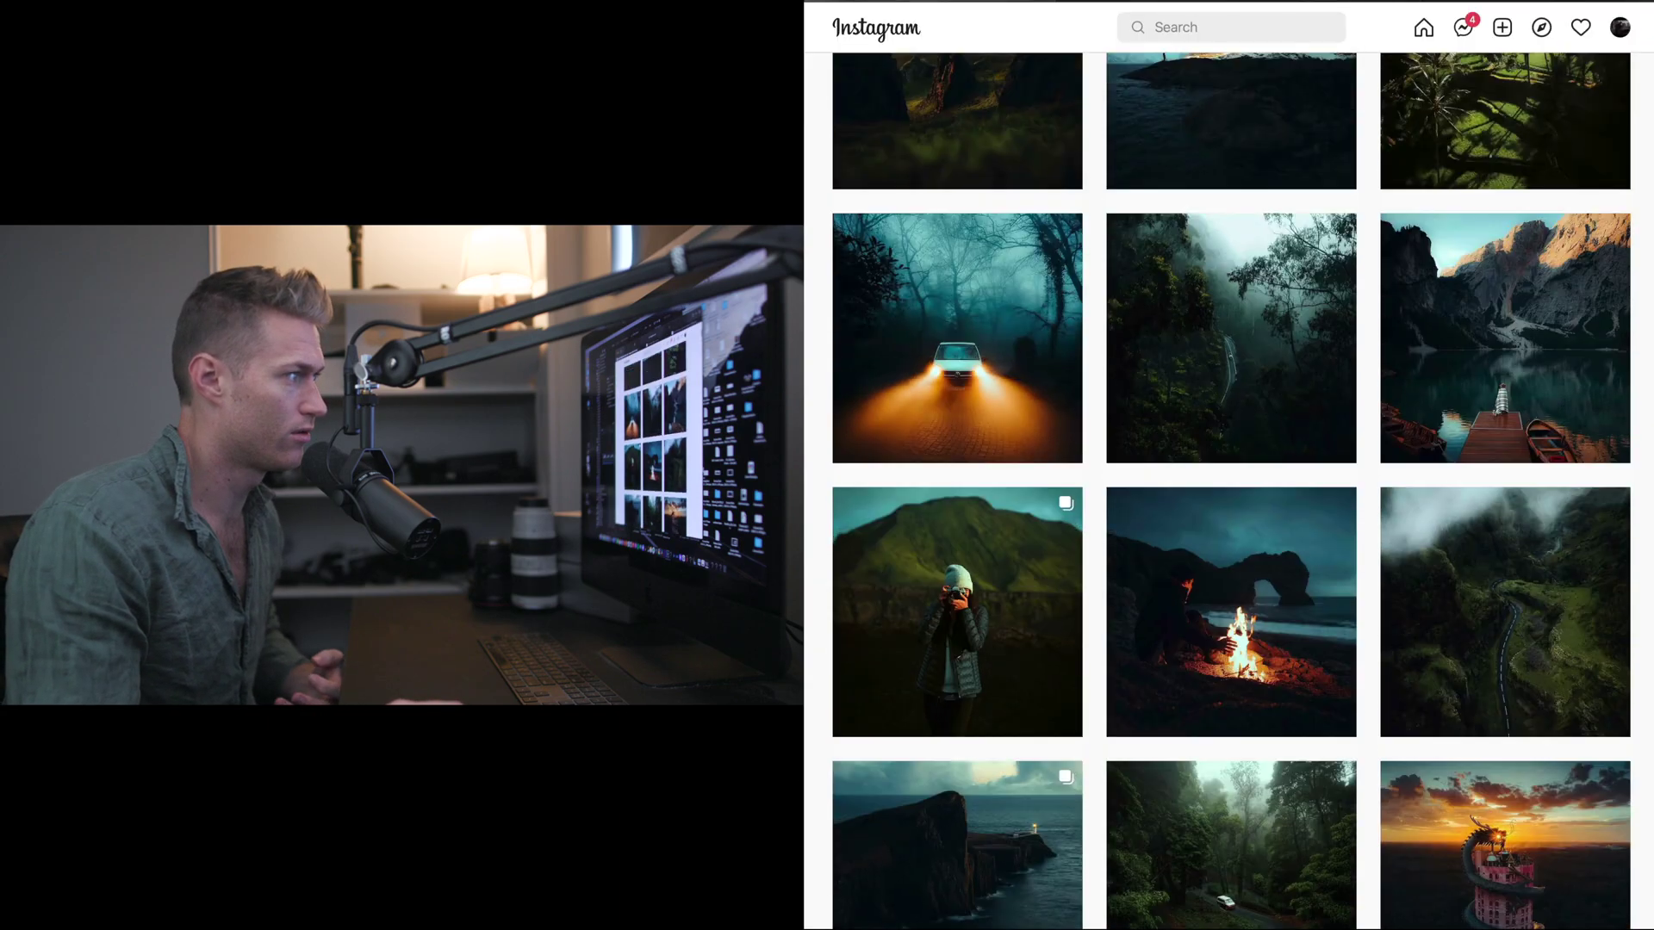
{"action": "scroll", "coordinate": [1232, 491], "scroll_direction": "down", "scroll_amount": 10}
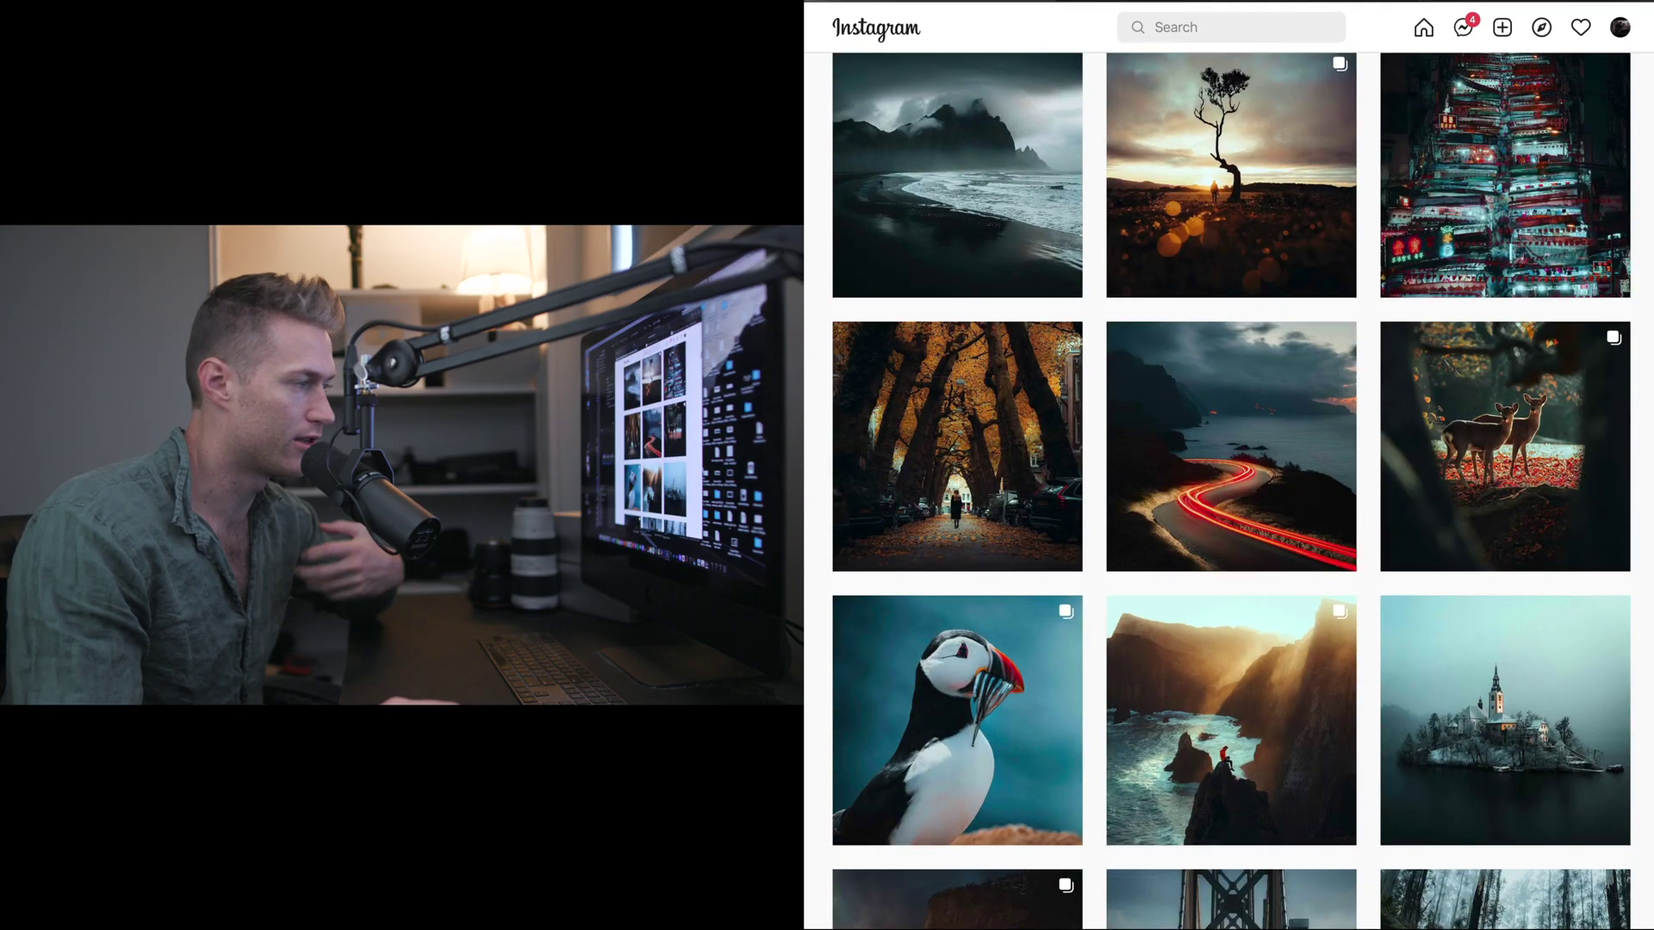
{"action": "scroll", "coordinate": [986, 459], "scroll_direction": "up", "scroll_amount": 8}
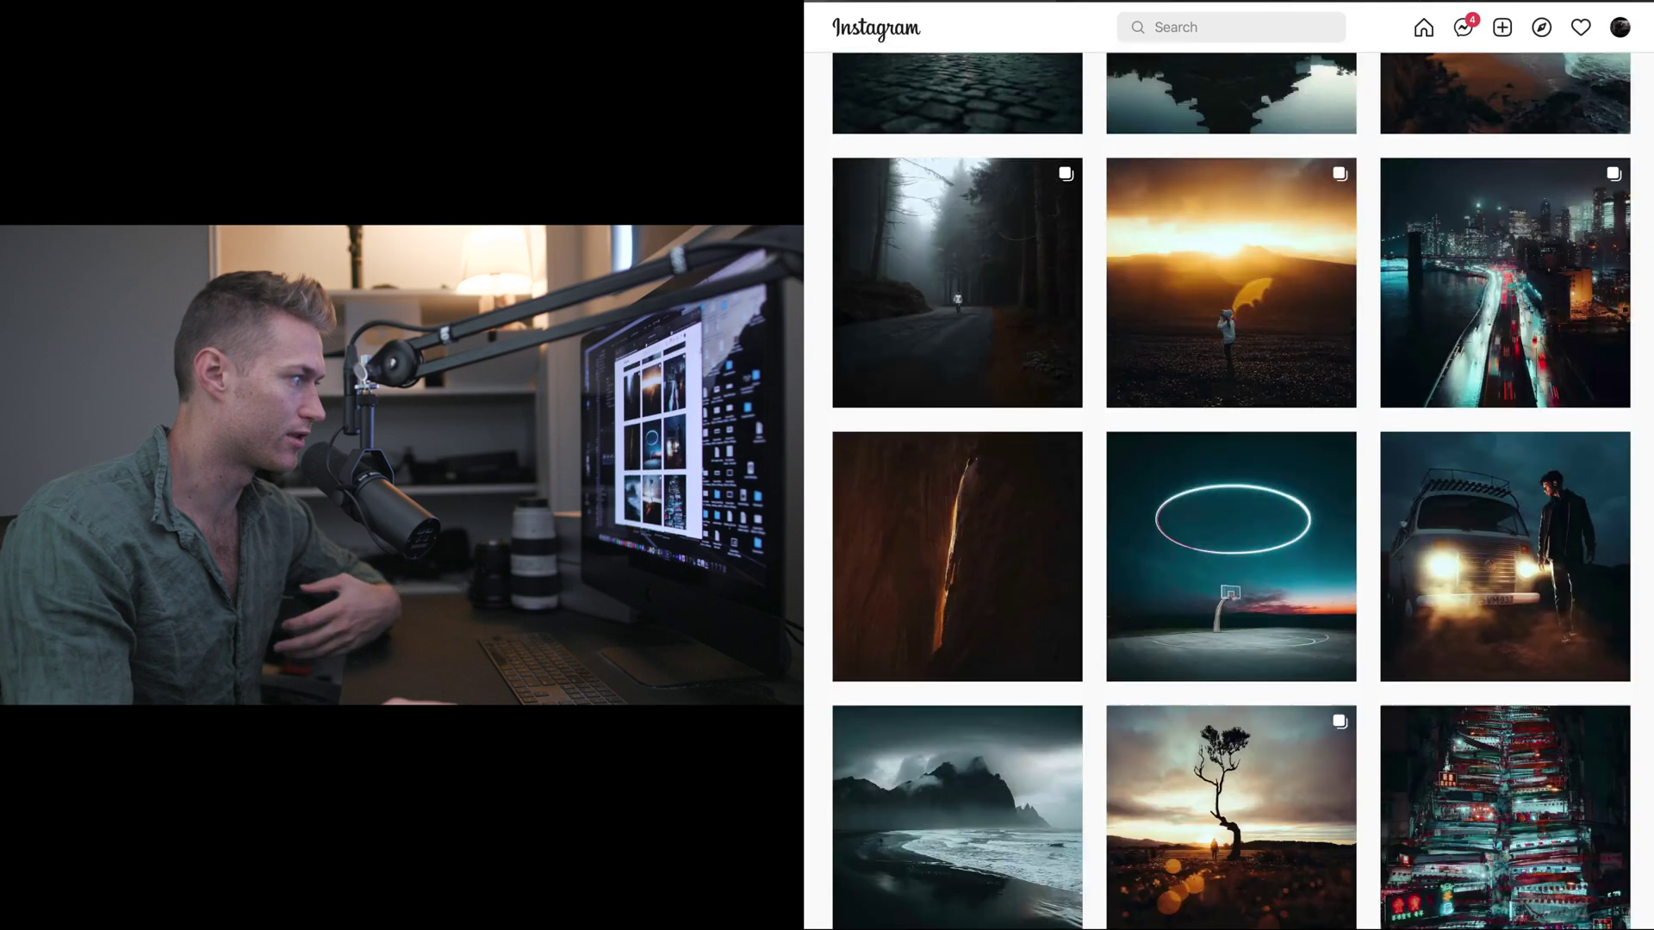
{"action": "left_click", "coordinate": [986, 459]}
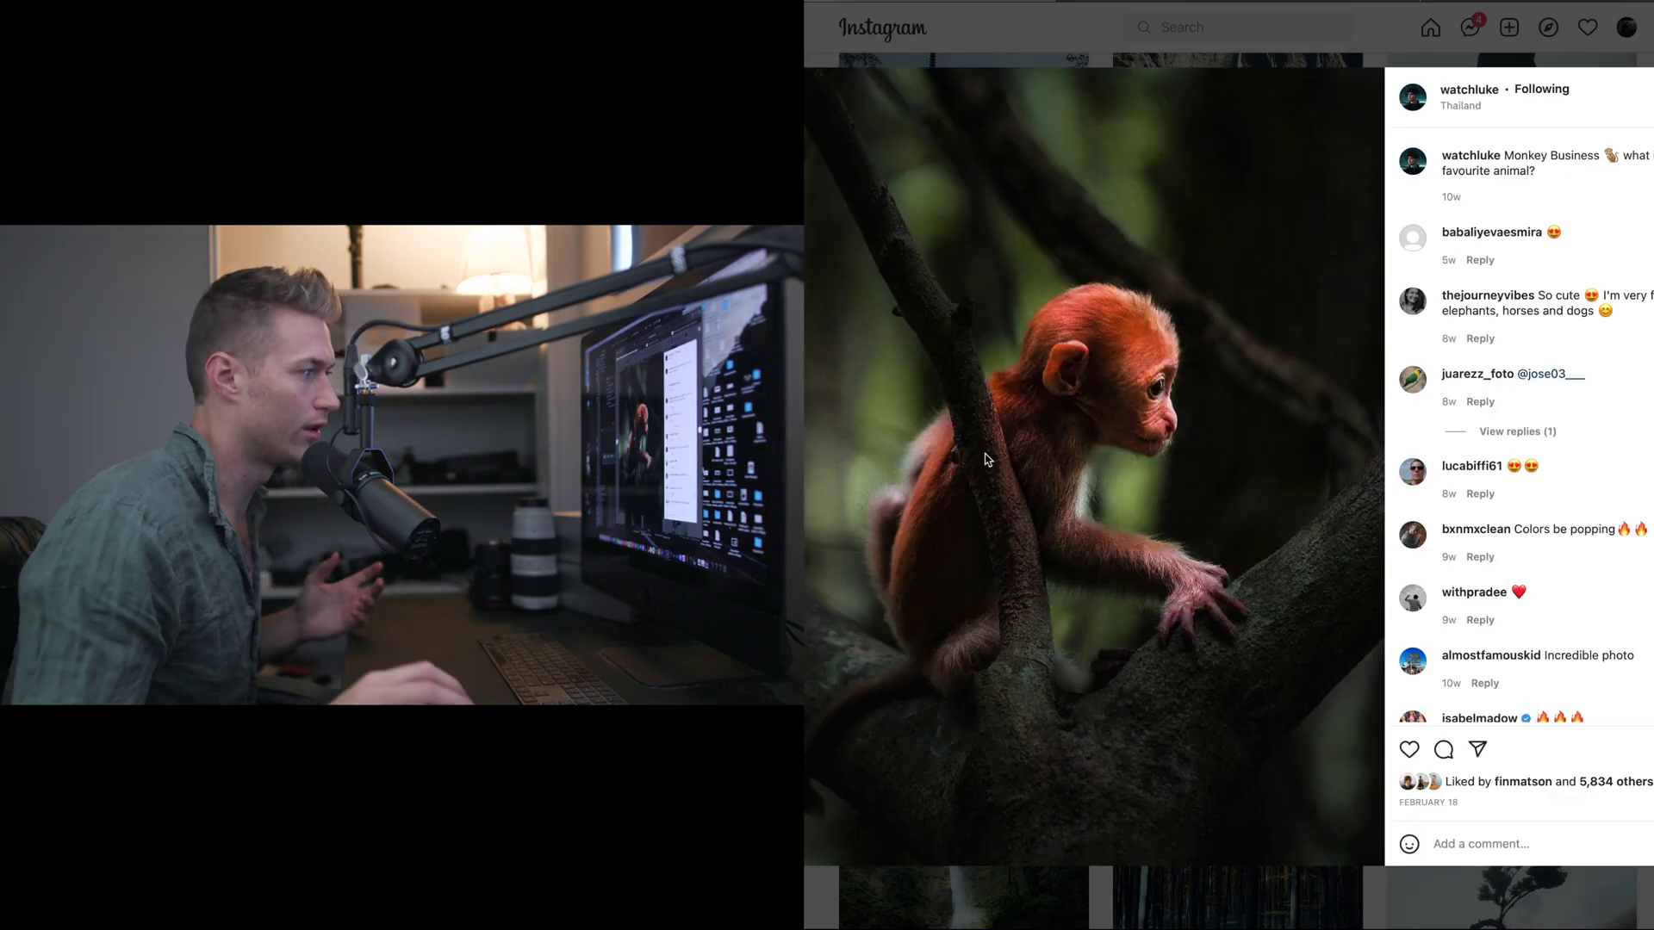
{"action": "key", "text": "Escape"}
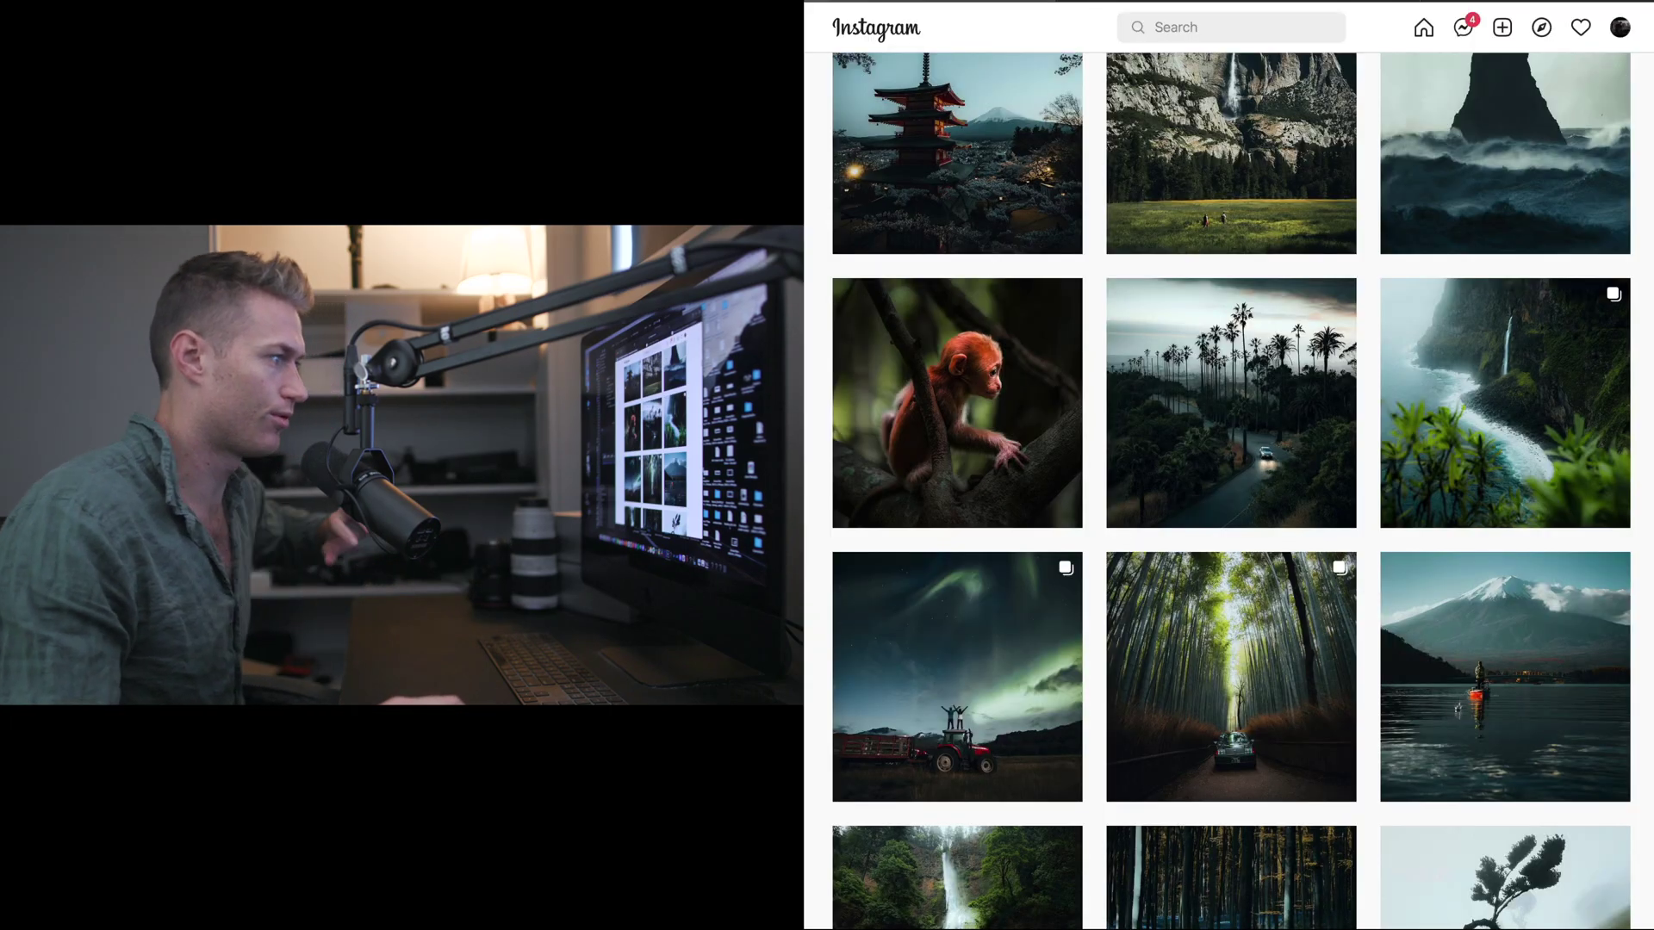
- Look at the car-on-valley-road post in the feed
{"action": "scroll", "coordinate": [1231, 491], "scroll_direction": "down", "scroll_amount": 10}
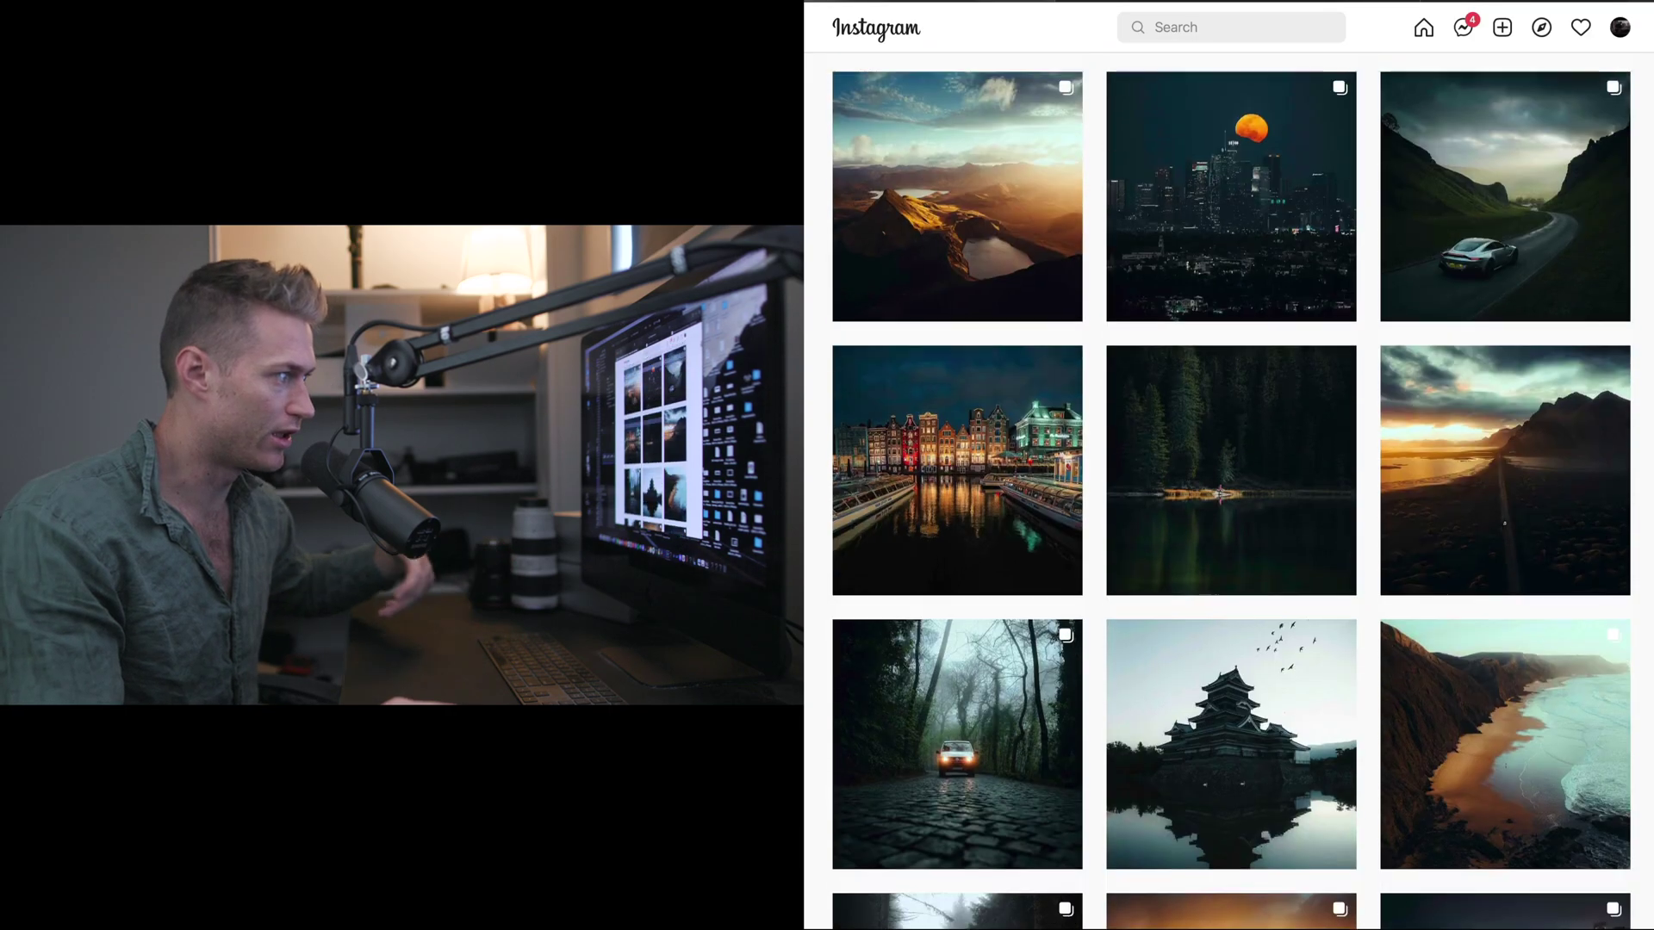
{"action": "scroll", "coordinate": [1231, 491], "scroll_direction": "up", "scroll_amount": 3}
{"action": "scroll", "coordinate": [1230, 491], "scroll_direction": "down", "scroll_amount": 1}
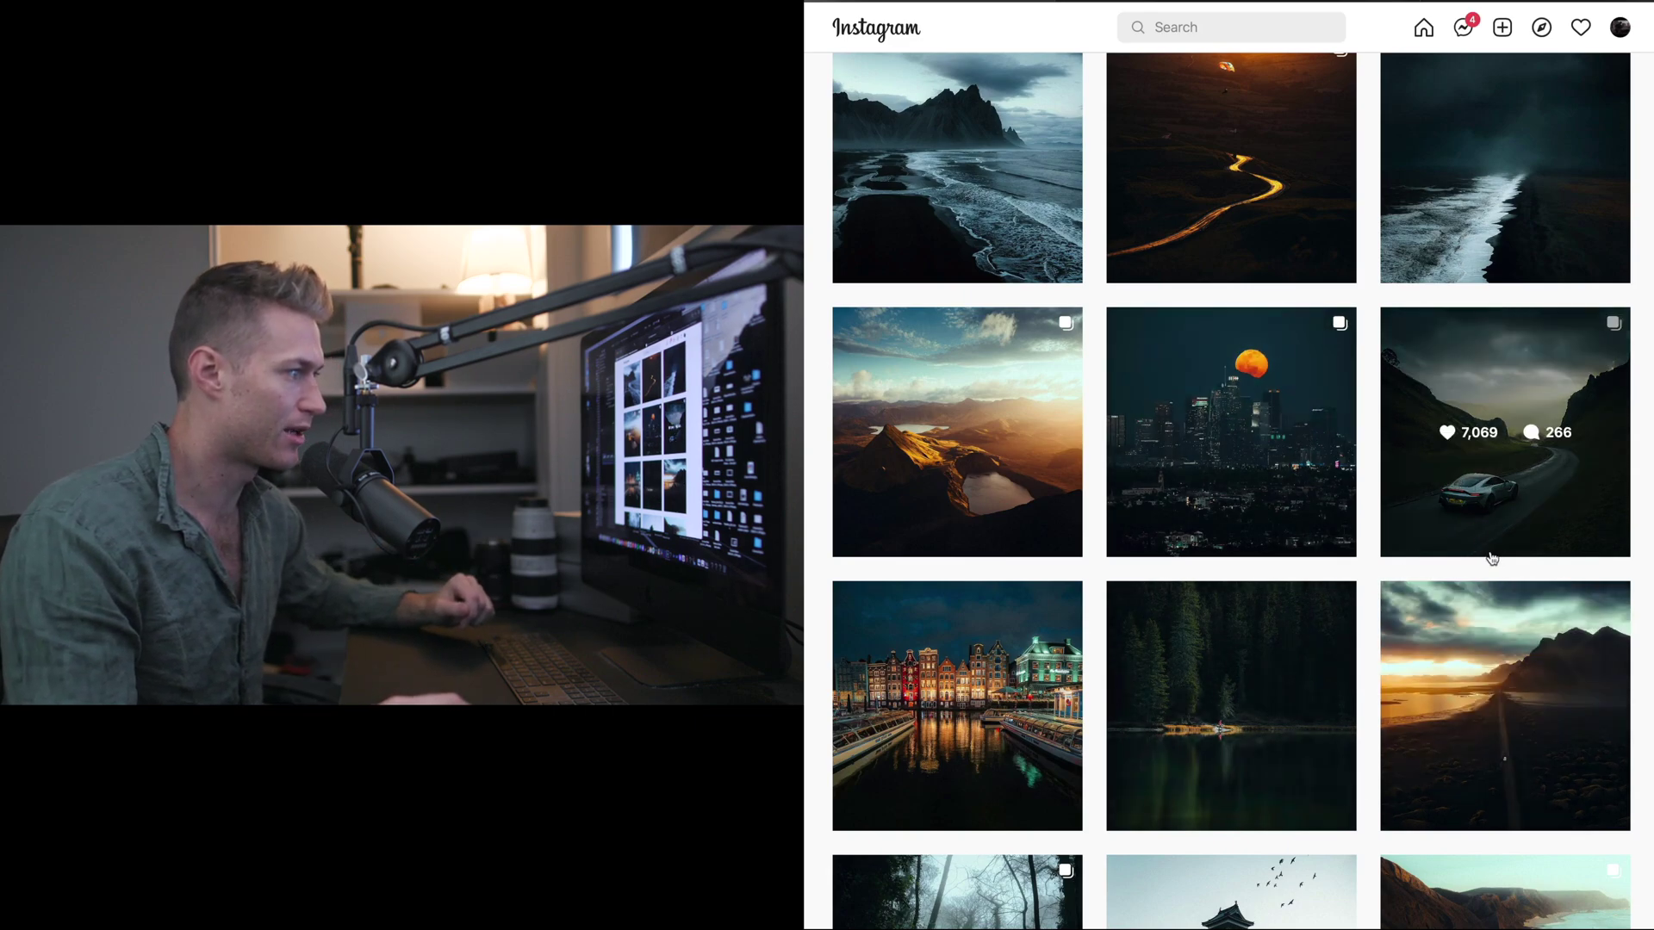
{"action": "left_click", "coordinate": [1475, 484]}
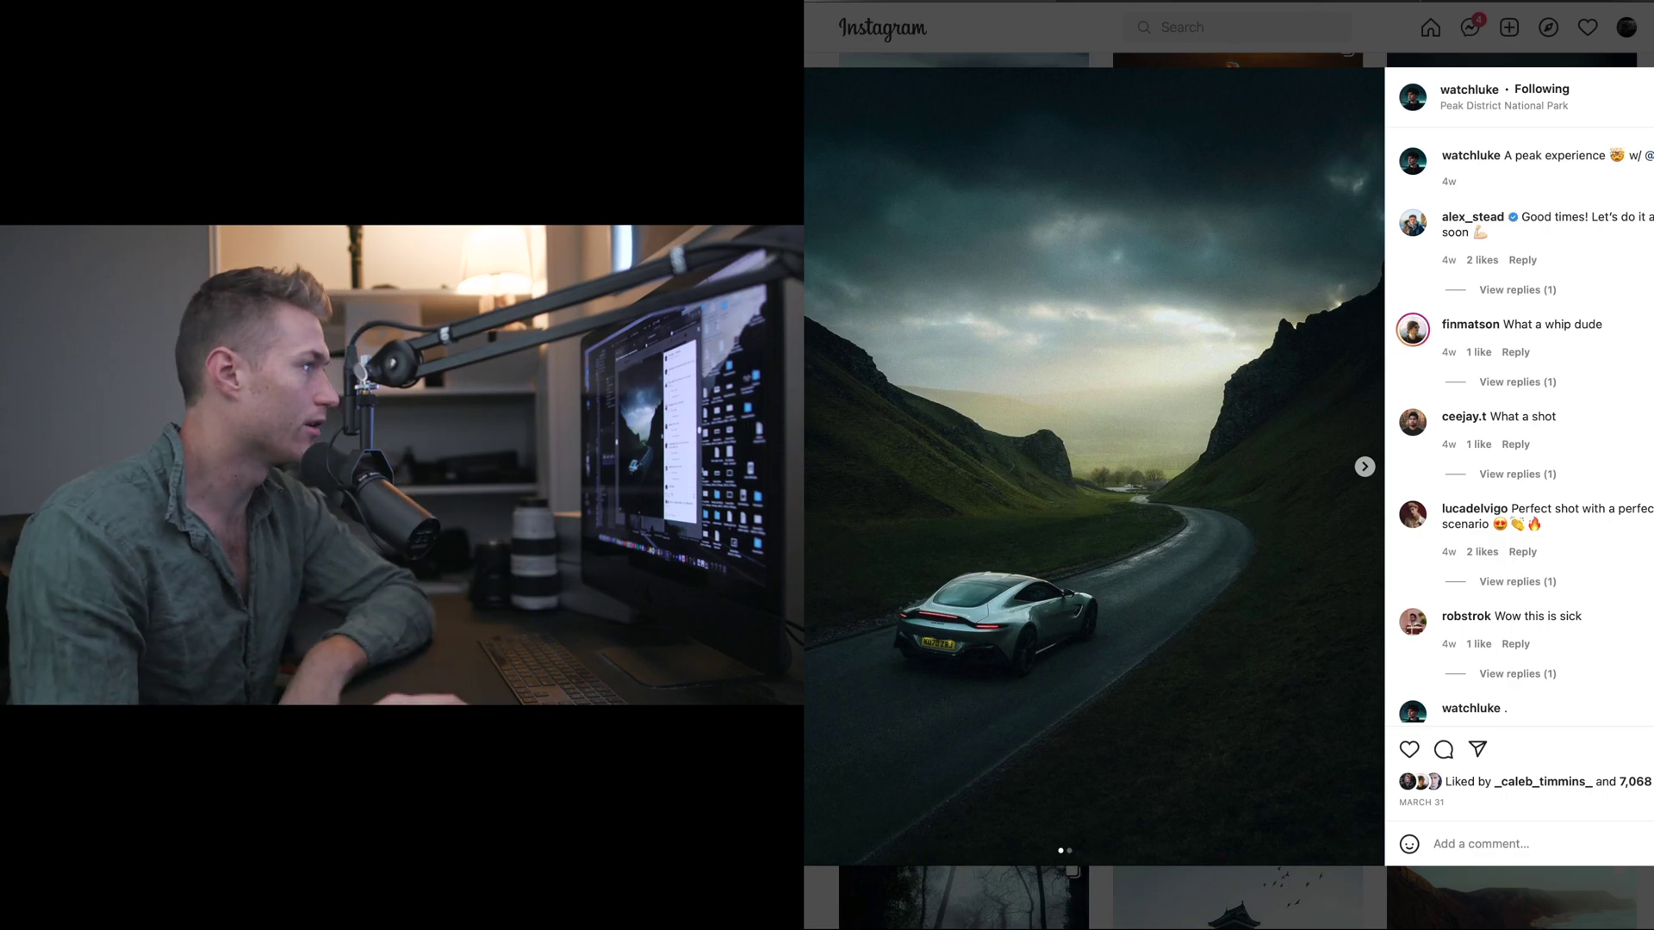
{"action": "key", "text": "Escape"}
- Follow the bio.site/watchluke link to the Adventure Collection presets store page
{"action": "scroll", "coordinate": [1229, 491], "scroll_direction": "up", "scroll_amount": 15}
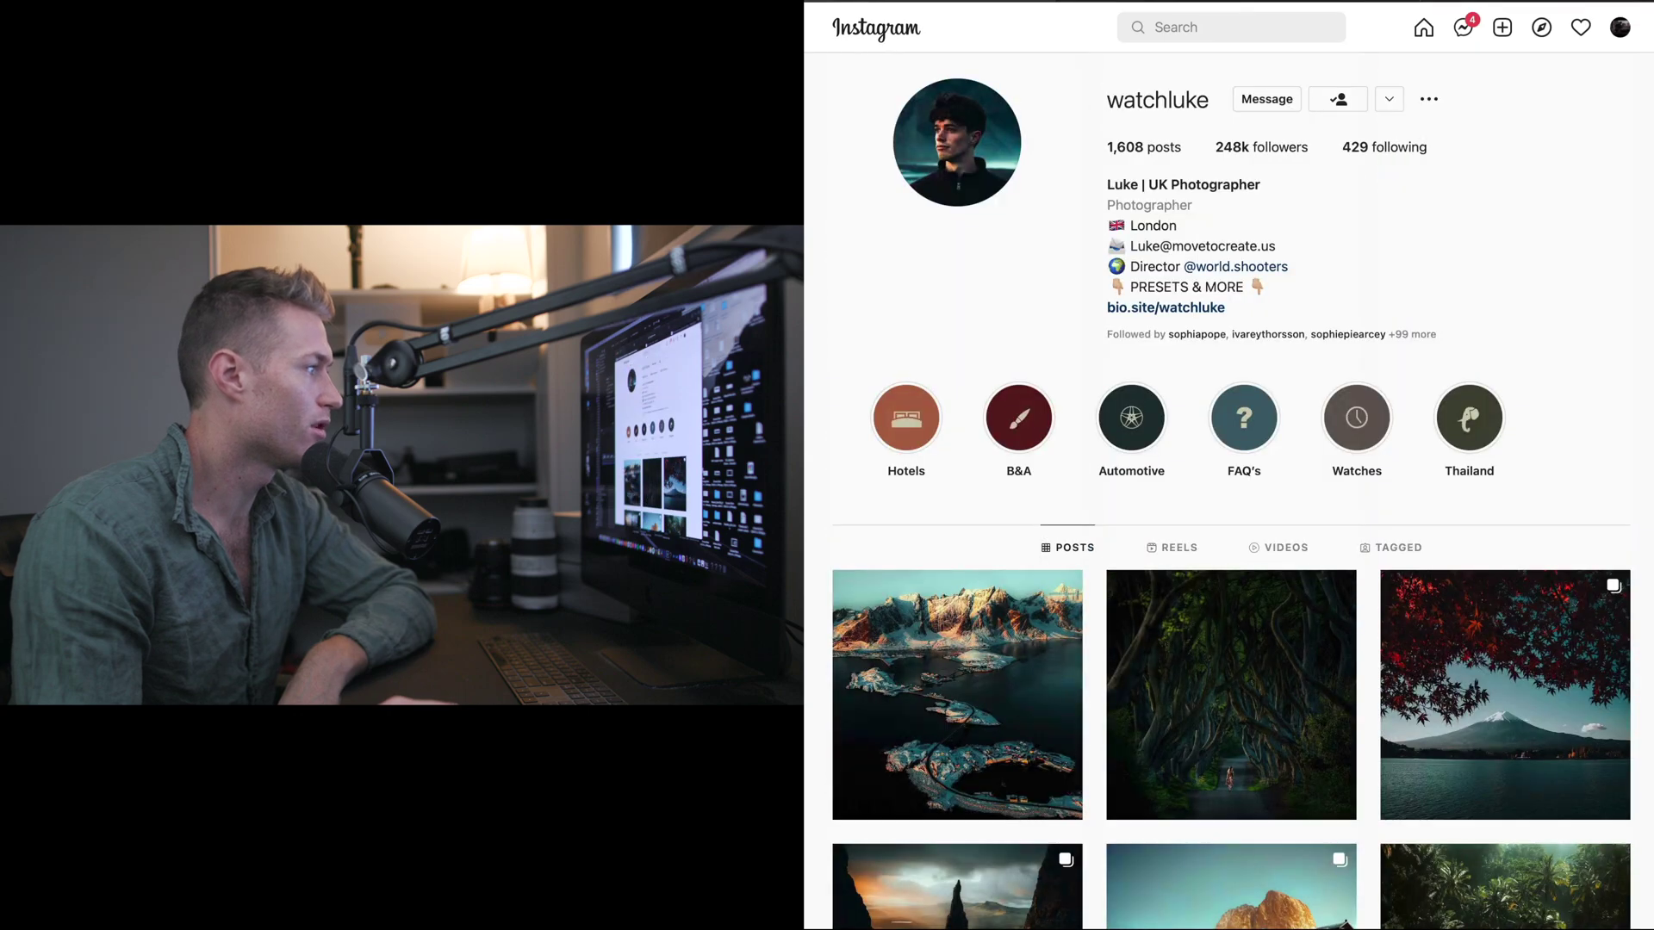
{"action": "left_click", "coordinate": [1188, 310]}
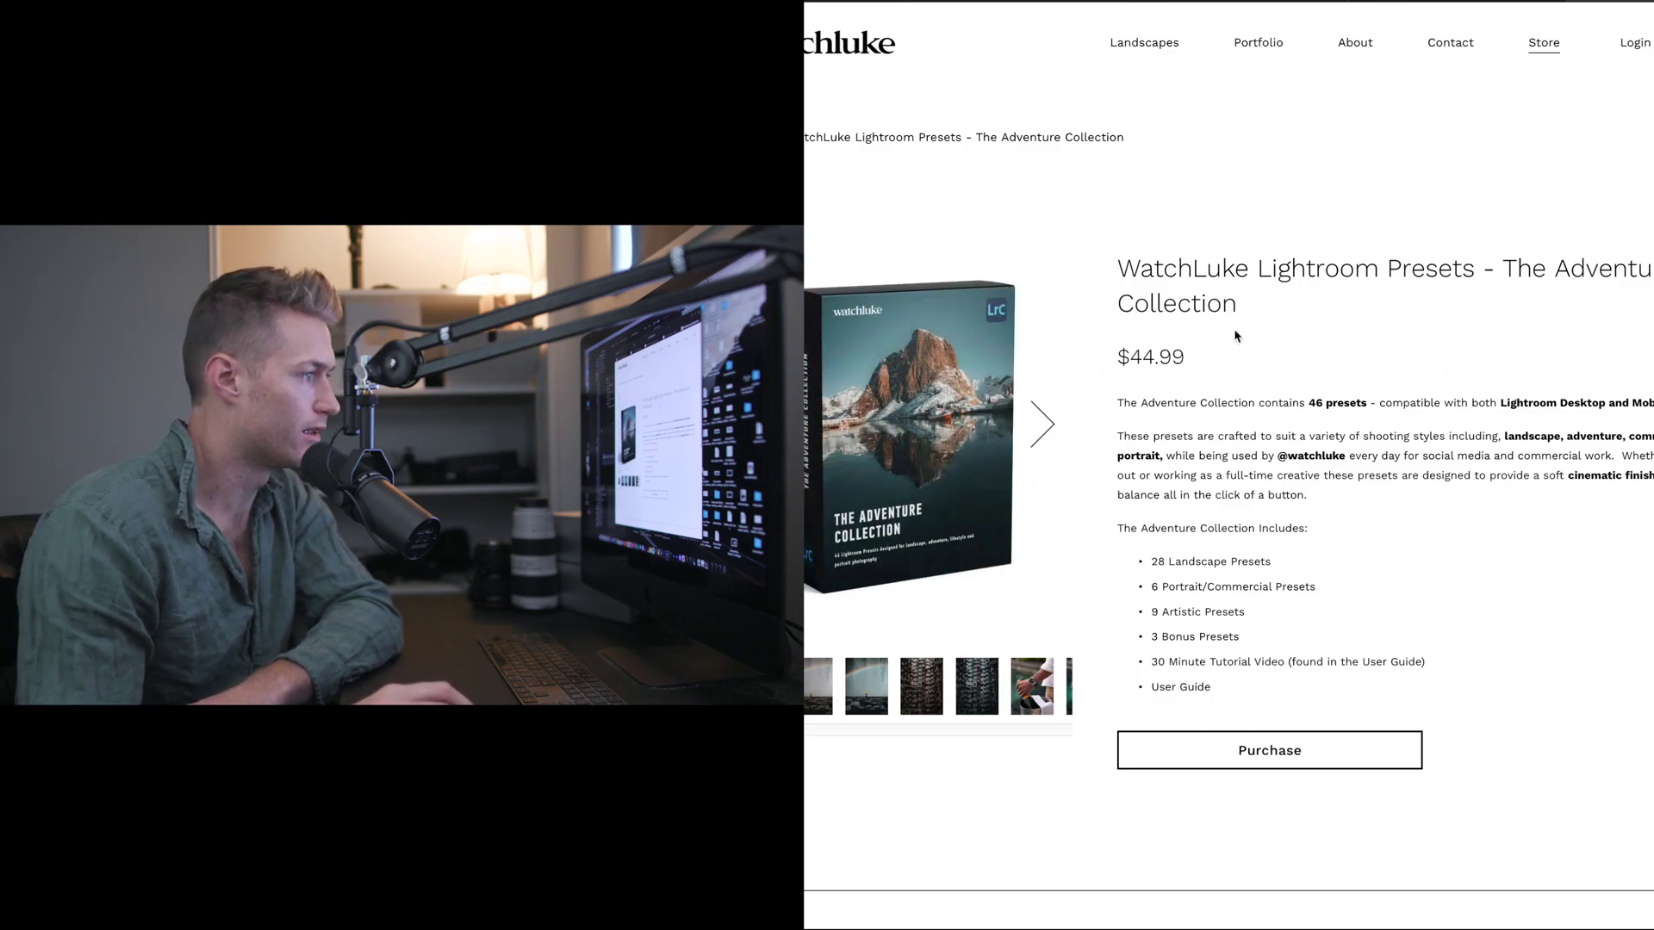
{"action": "mouse_move", "coordinate": [1423, 4]}
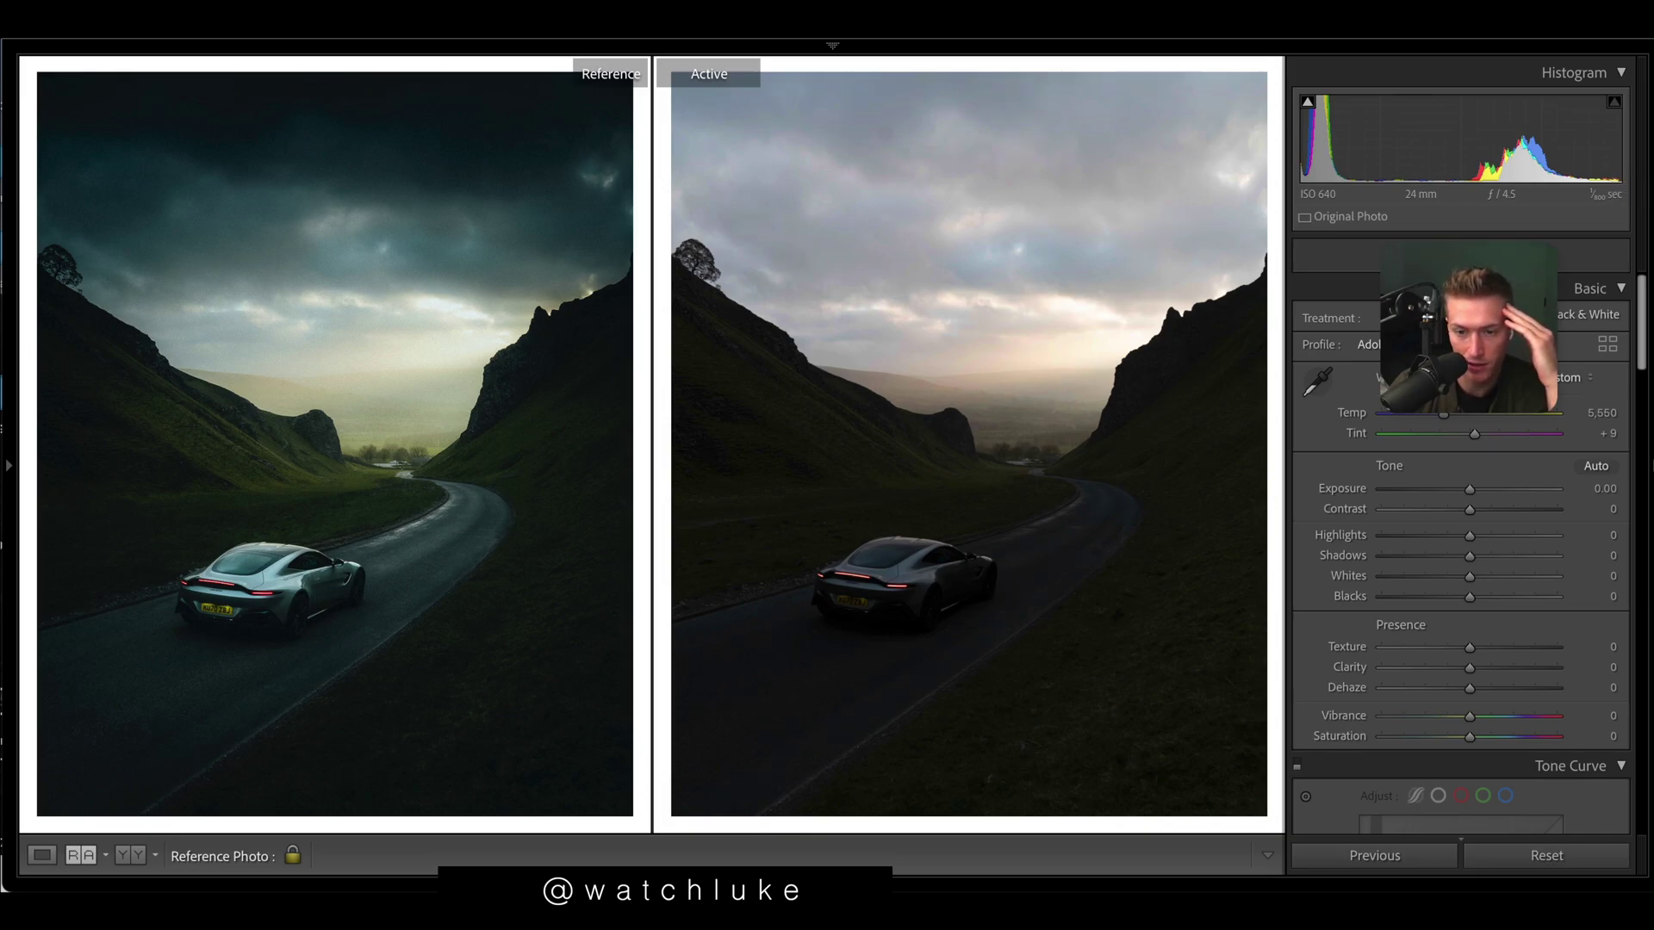
- Set Exposure +1.00, Highlights -30, Vibrance +22, Saturation +30, and enable the darkening tone curve
{"action": "left_click_drag", "start_coordinate": [1469, 489], "coordinate": [1487, 489]}
{"action": "left_click_drag", "start_coordinate": [1469, 535], "coordinate": [1484, 600]}
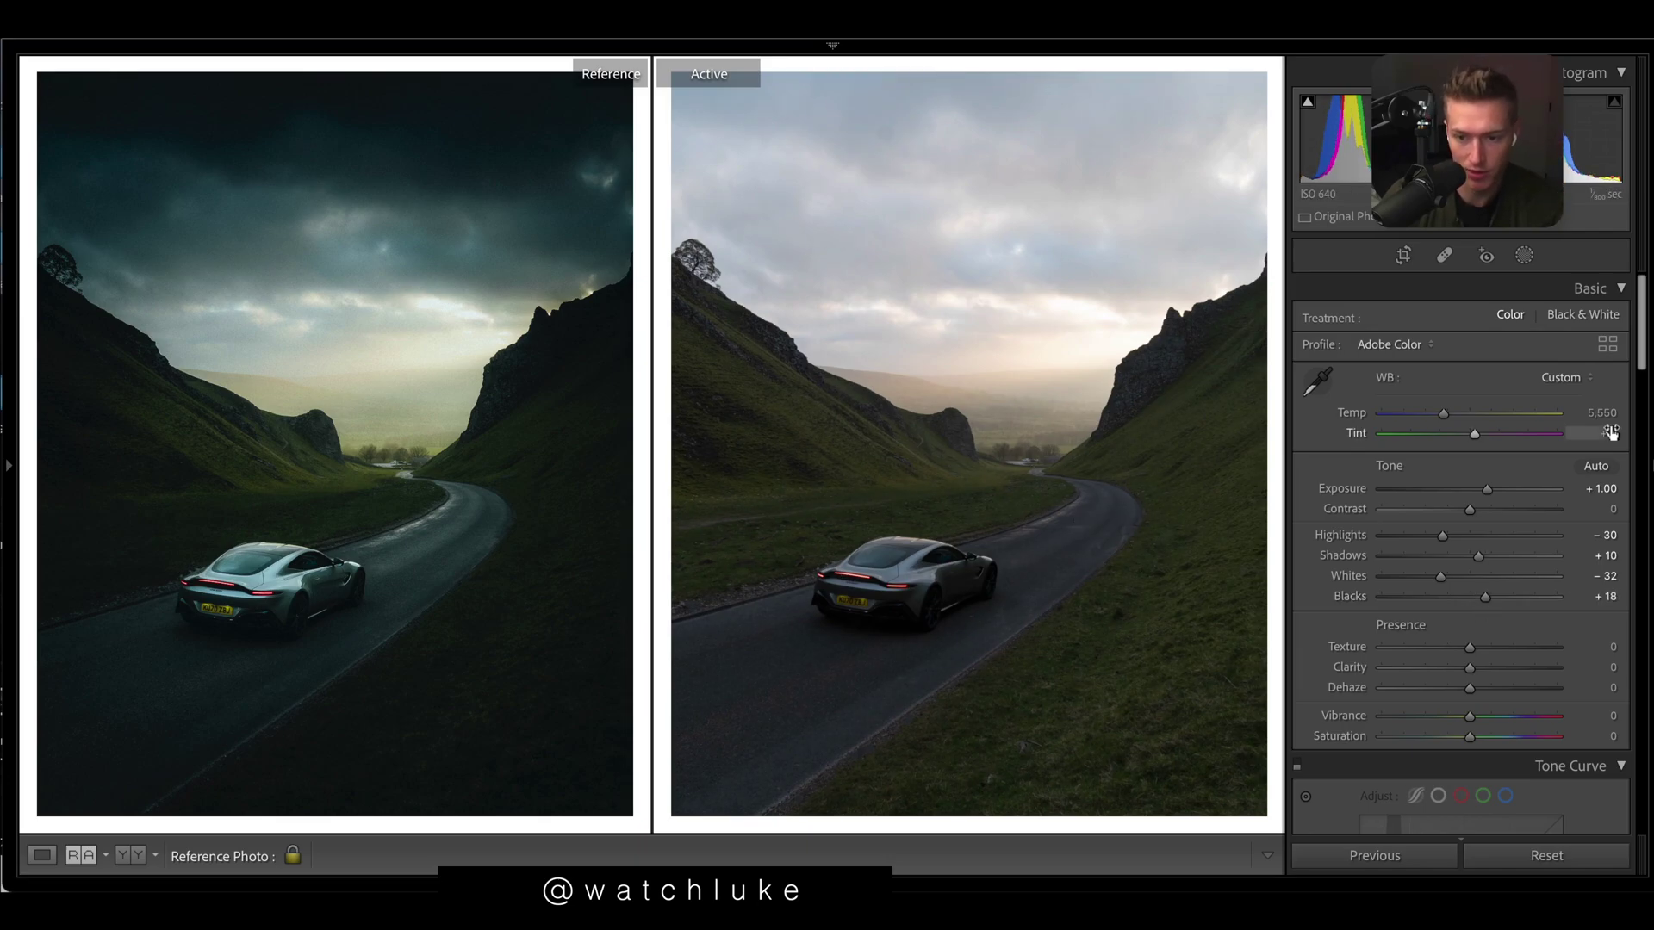
{"action": "scroll", "coordinate": [1607, 432], "scroll_direction": "down", "scroll_amount": 2}
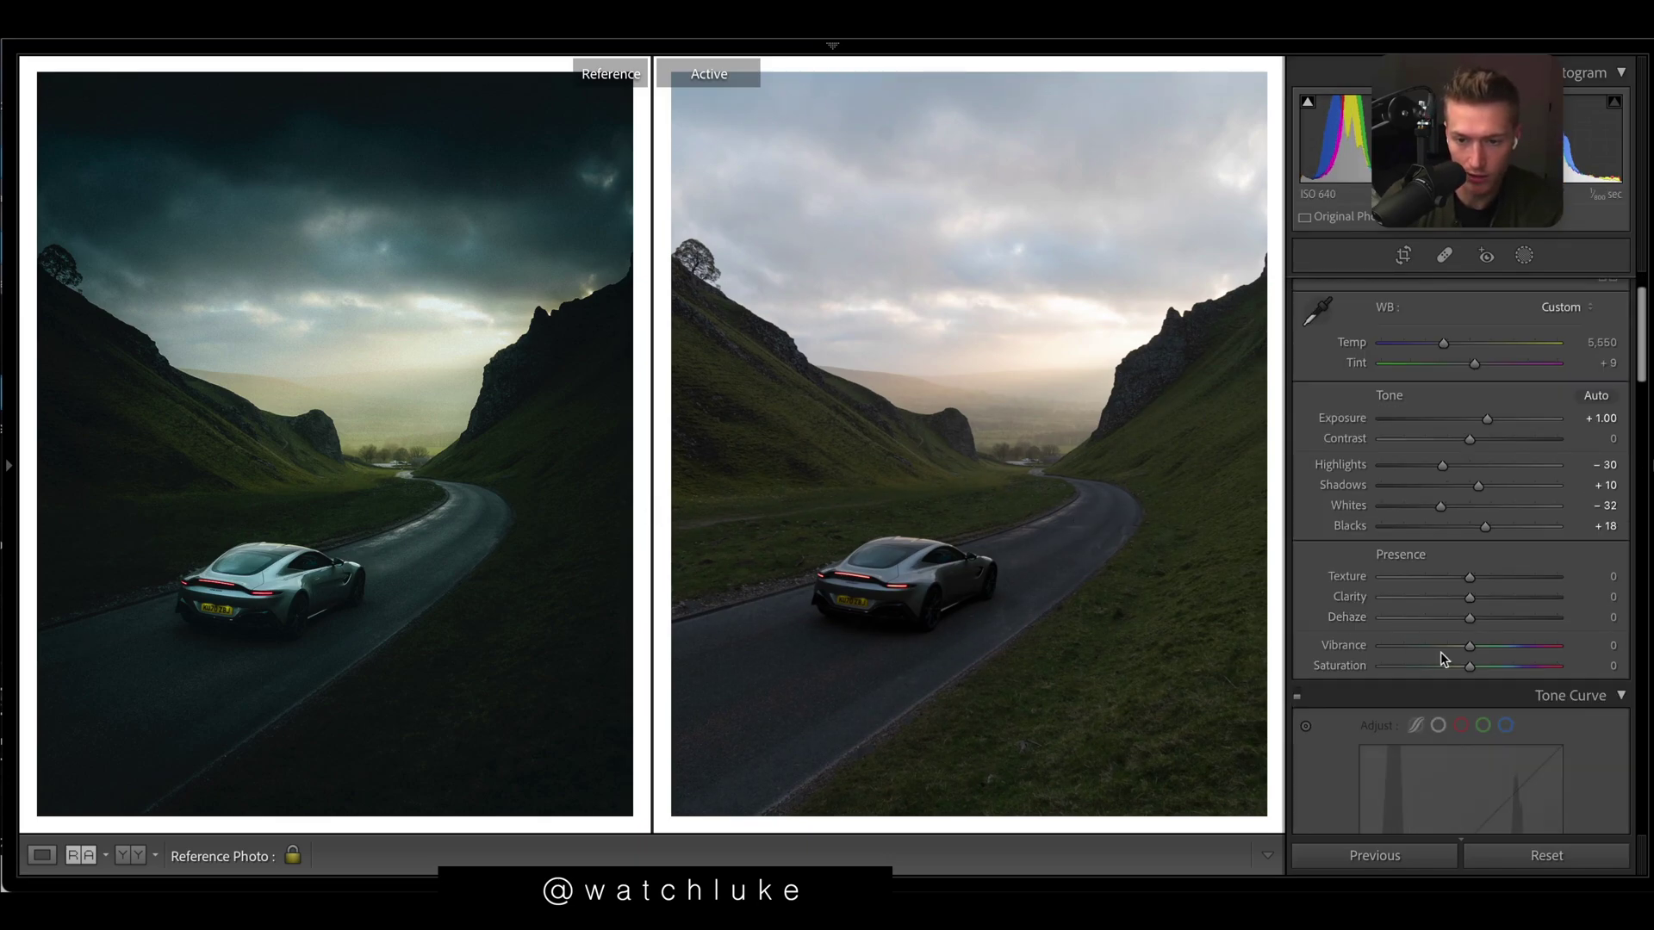
{"action": "left_click_drag", "start_coordinate": [1471, 646], "coordinate": [1495, 666]}
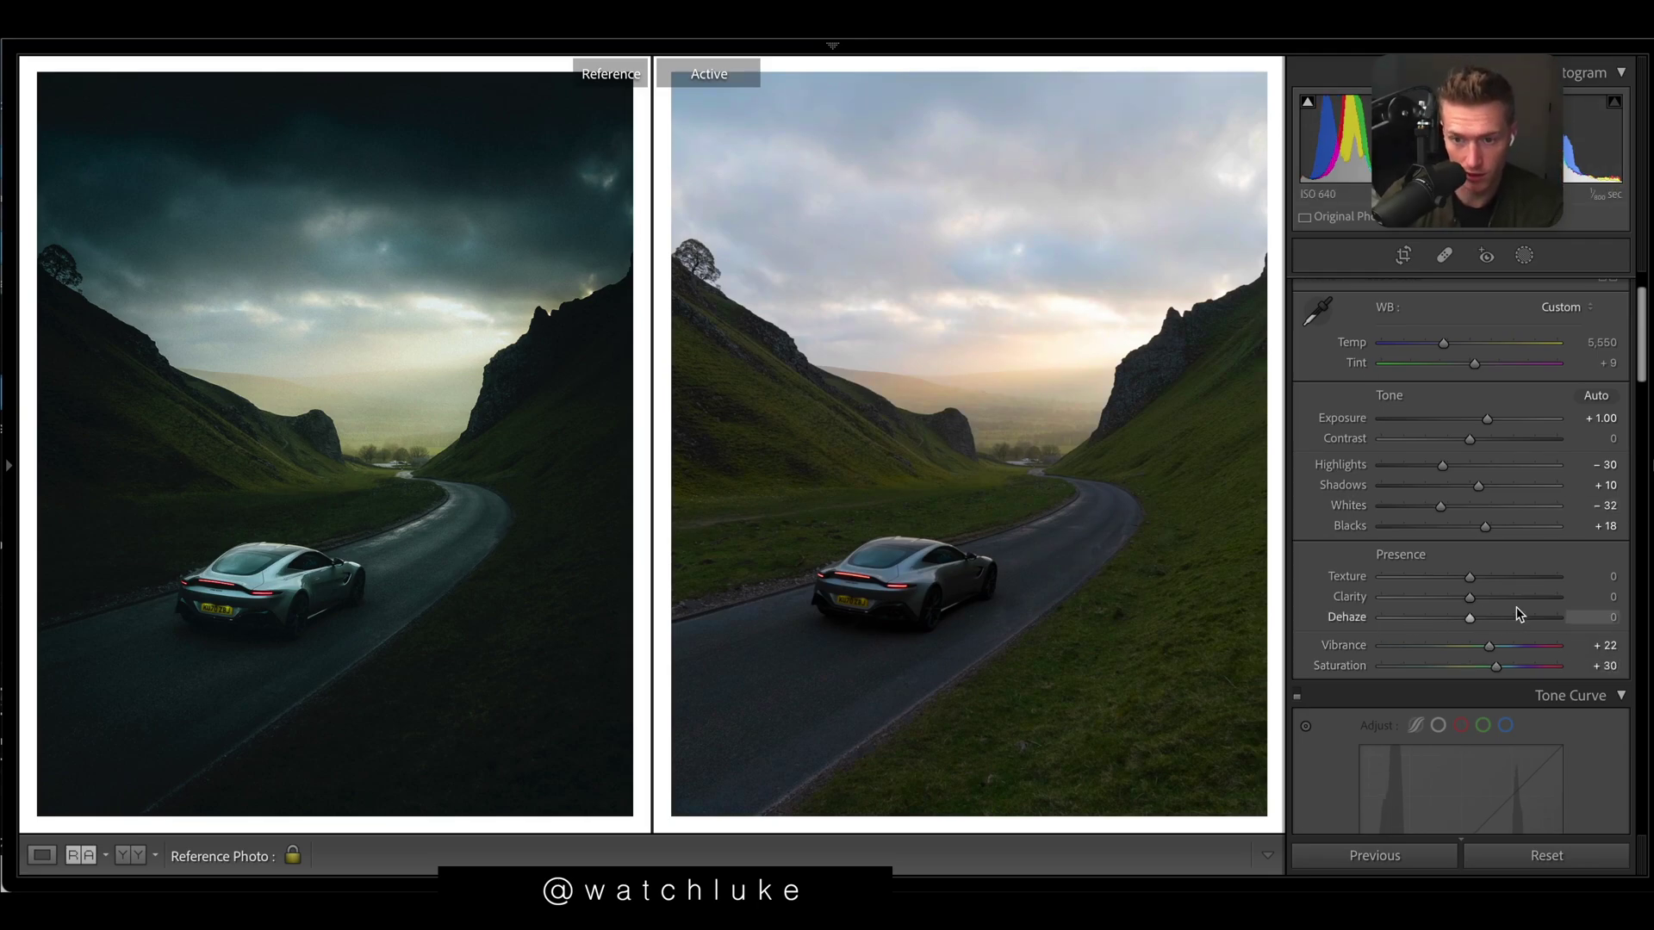
{"action": "scroll", "coordinate": [1516, 601], "scroll_direction": "down", "scroll_amount": 7}
{"action": "left_click", "coordinate": [1297, 449]}
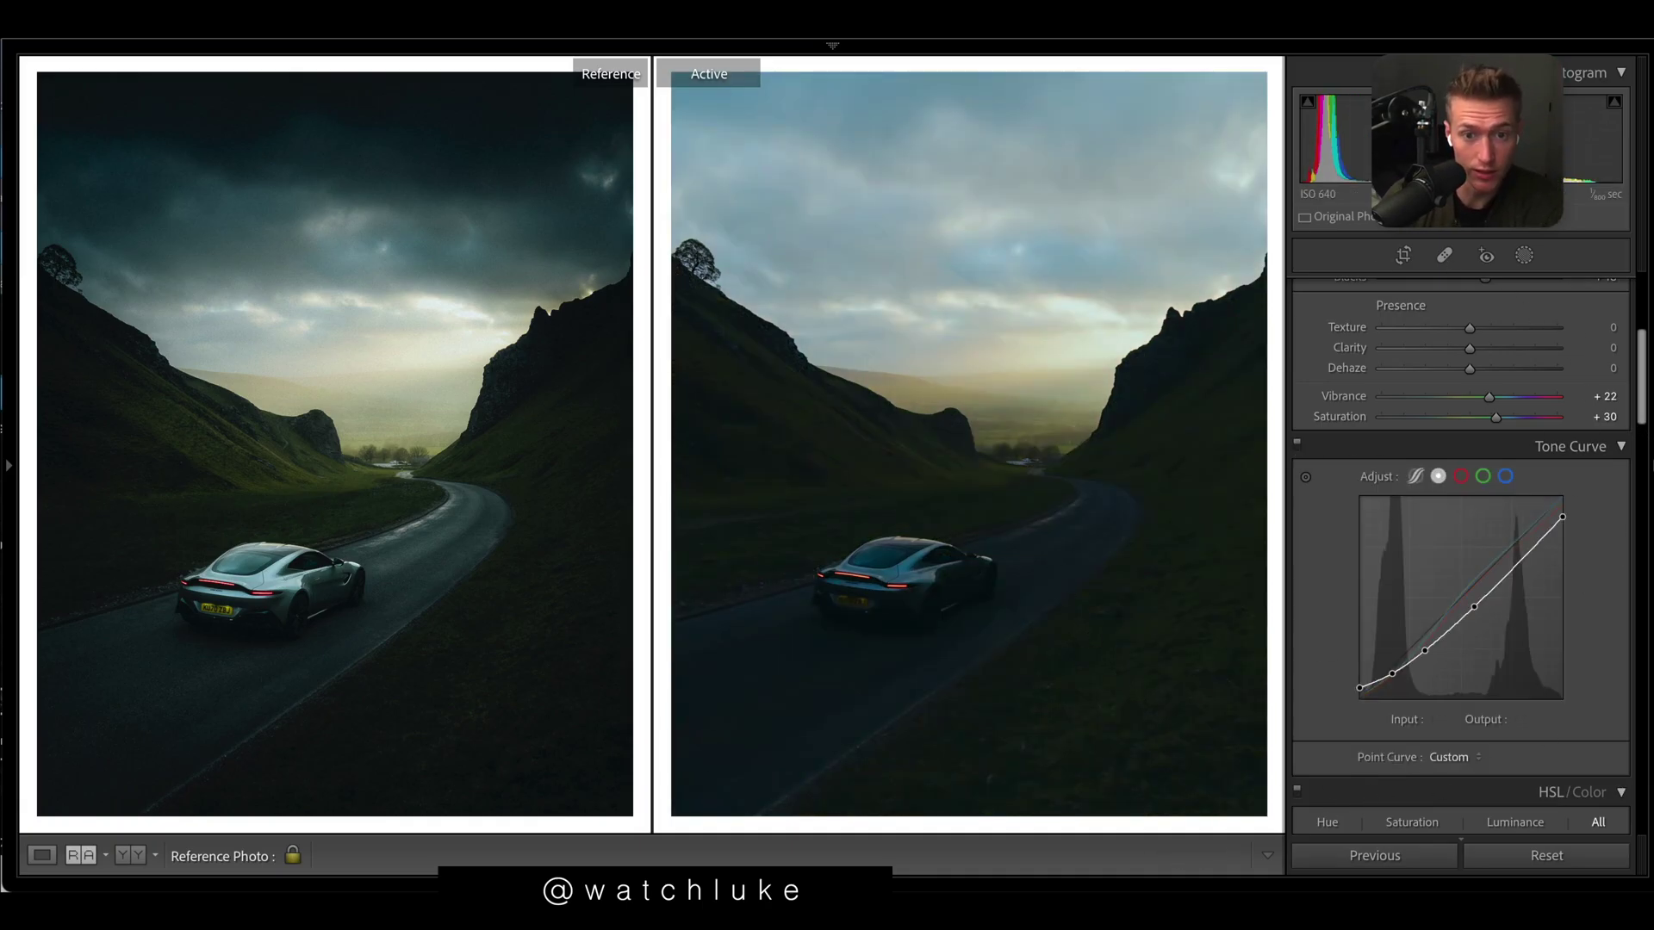
- Compare the photo with the tone curve off and on, then reset the curve and undo the reset
{"action": "mouse_move", "coordinate": [832, 43]}
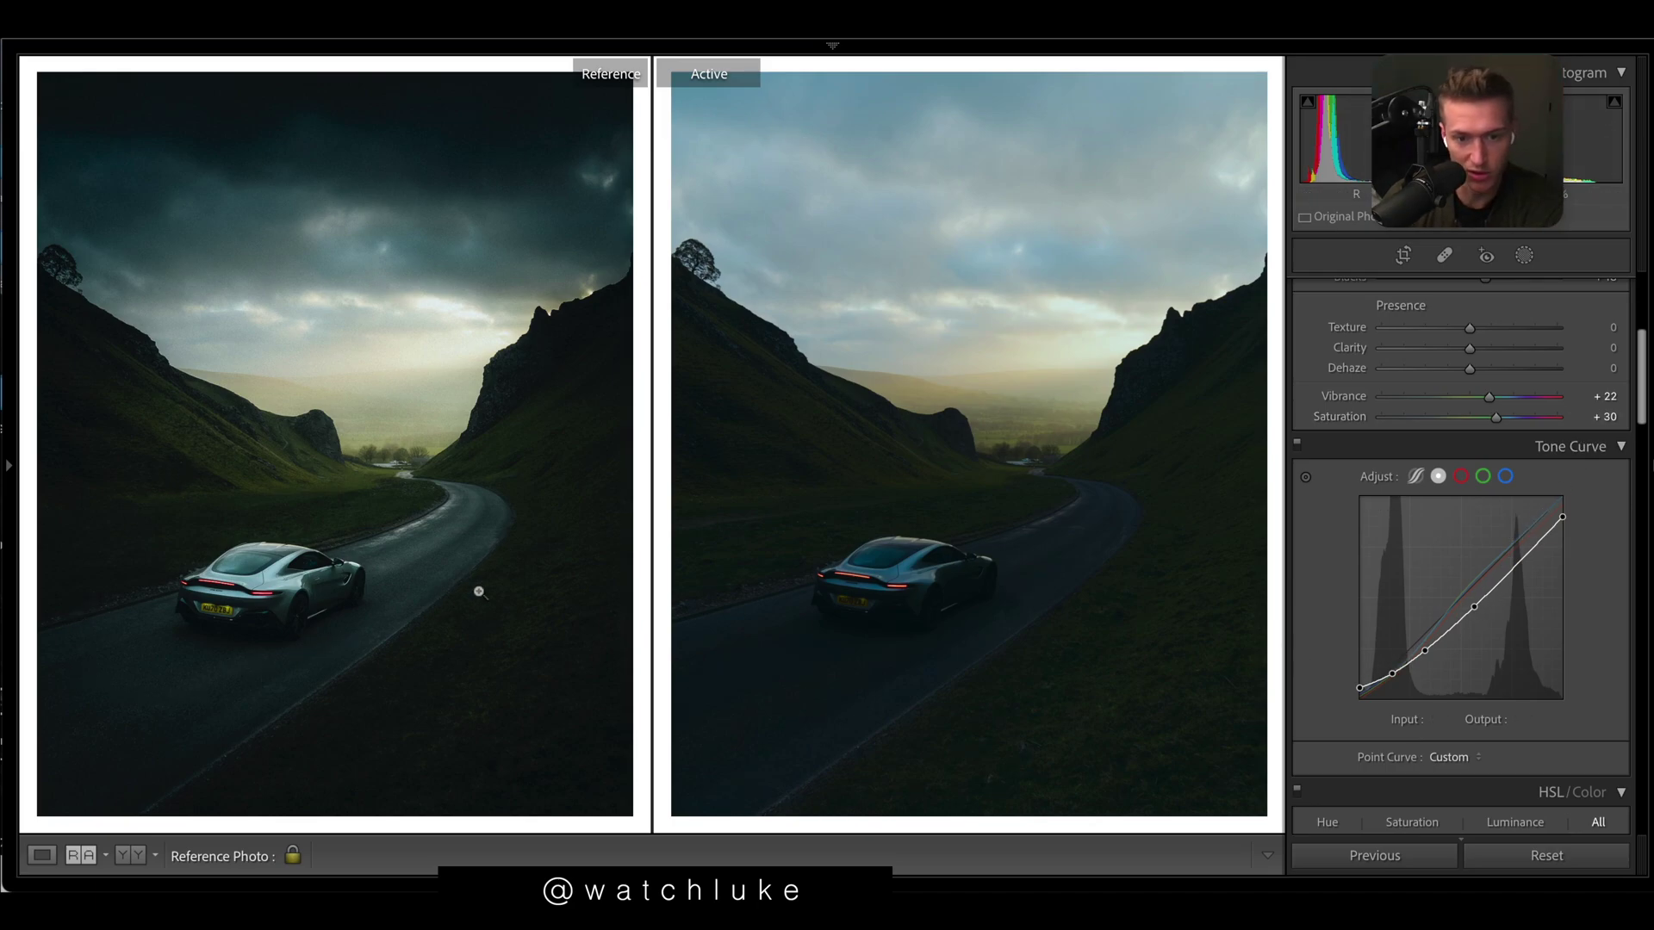
{"action": "left_click", "coordinate": [1296, 443]}
{"action": "left_click", "coordinate": [1296, 443]}
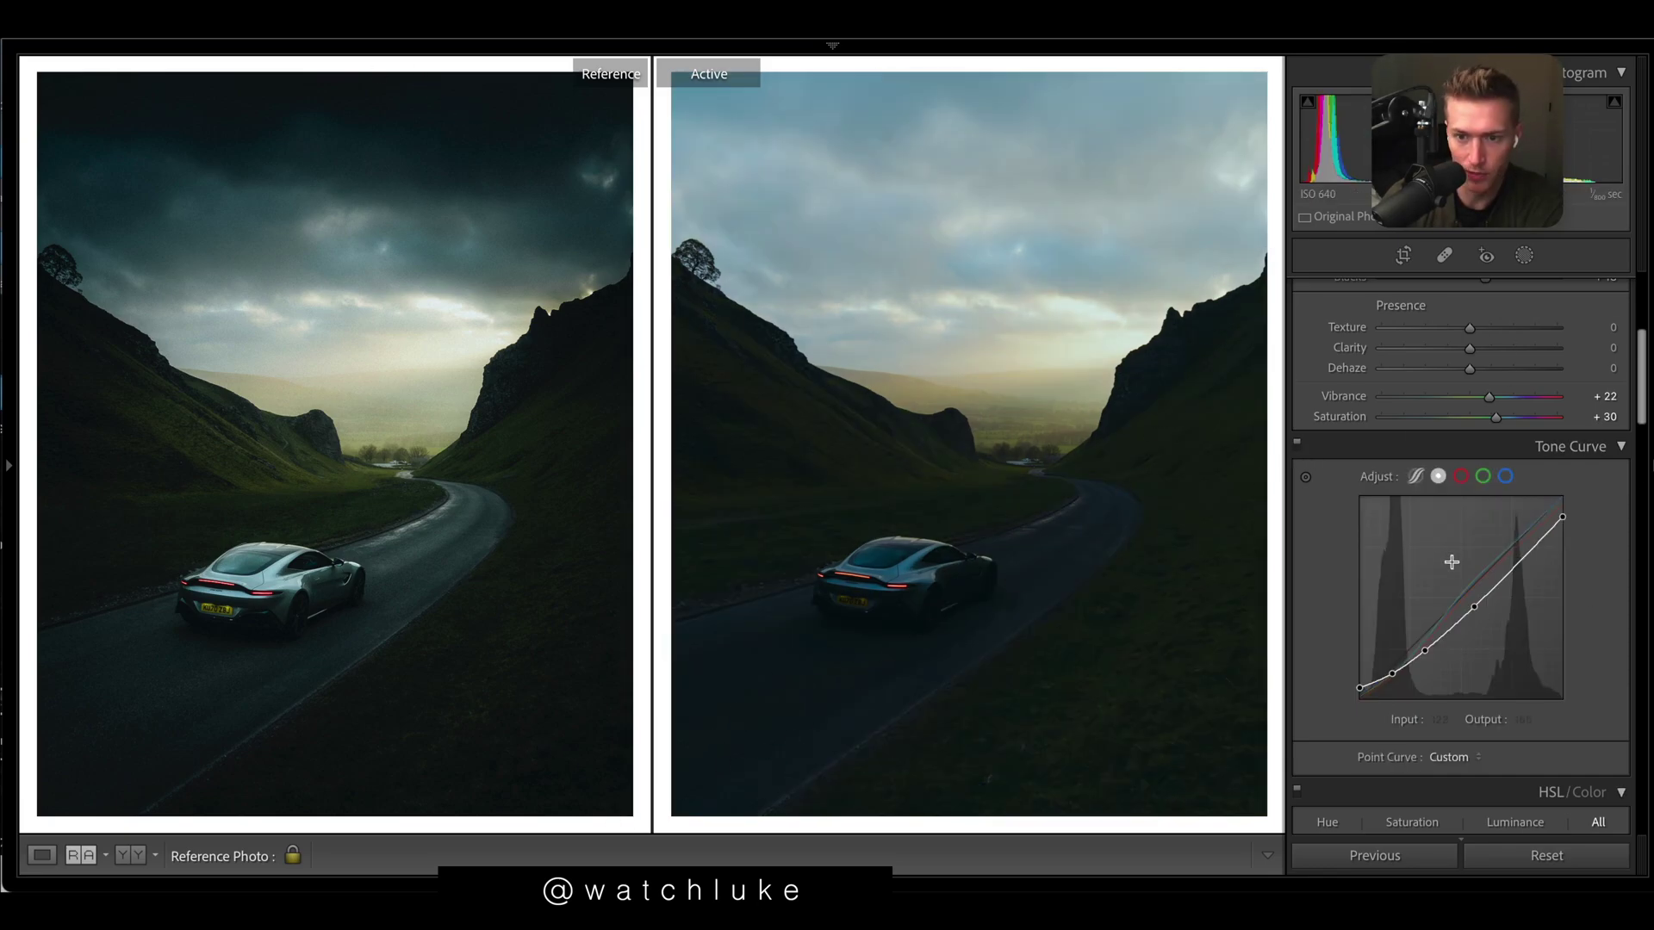
{"action": "right_click", "coordinate": [1453, 565]}
{"action": "left_click", "coordinate": [1542, 563]}
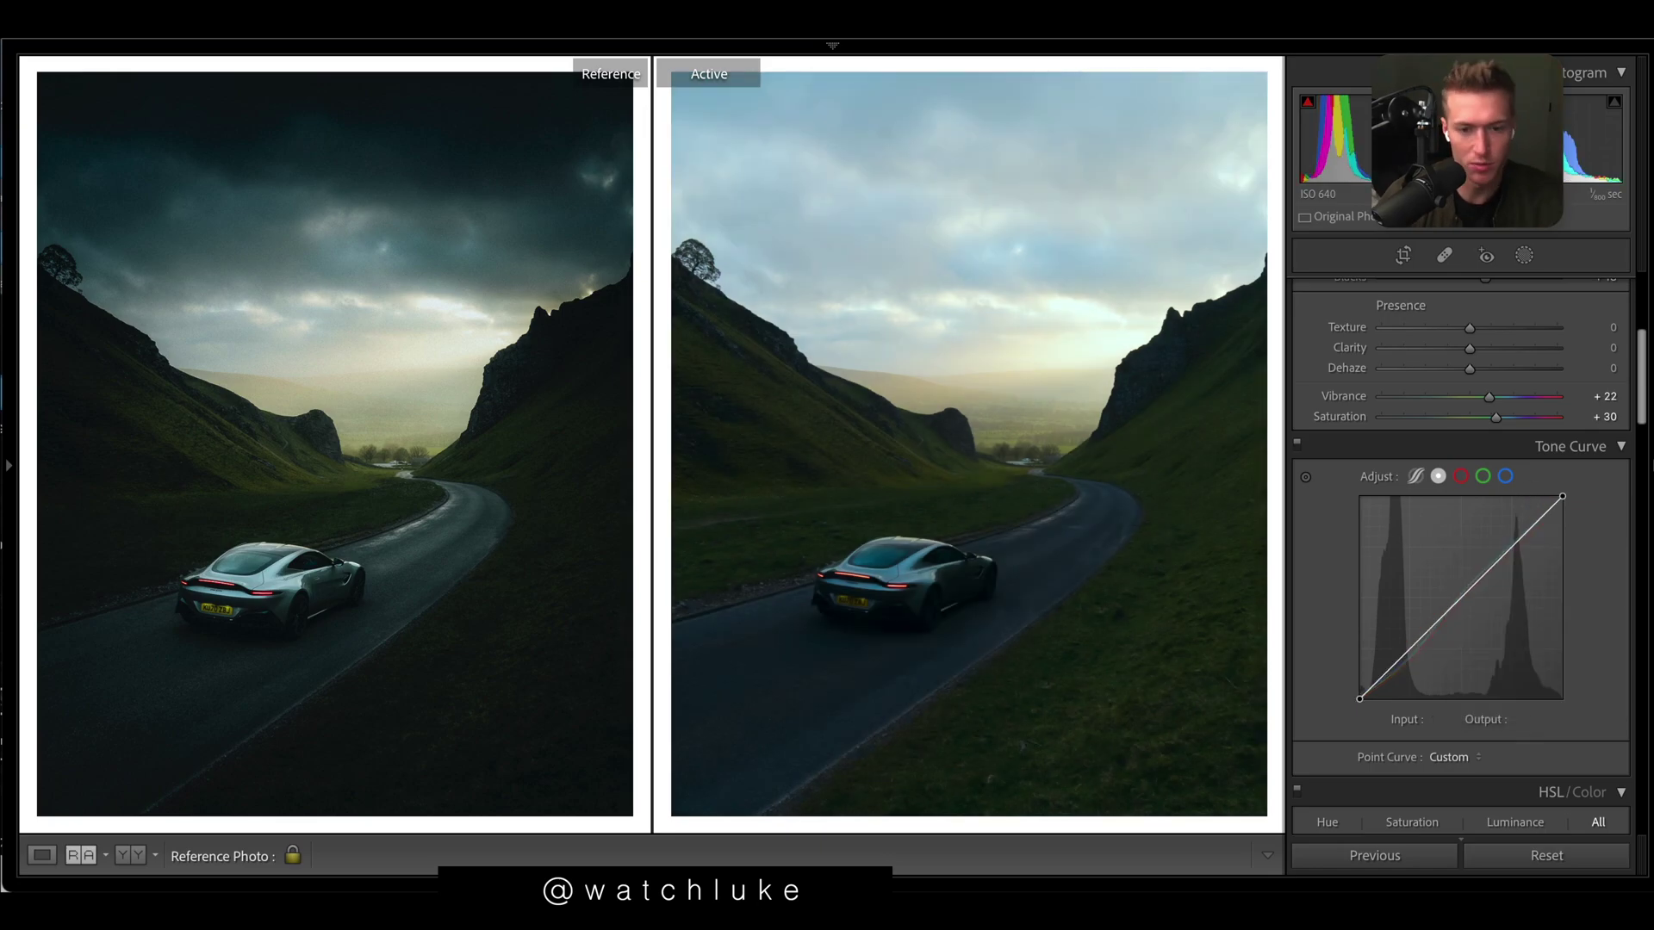
{"action": "key", "text": "ctrl+z"}
- Inspect the green, red and blue channel curves and the parametric view, ending on the RGB point curve
{"action": "left_click", "coordinate": [1482, 476]}
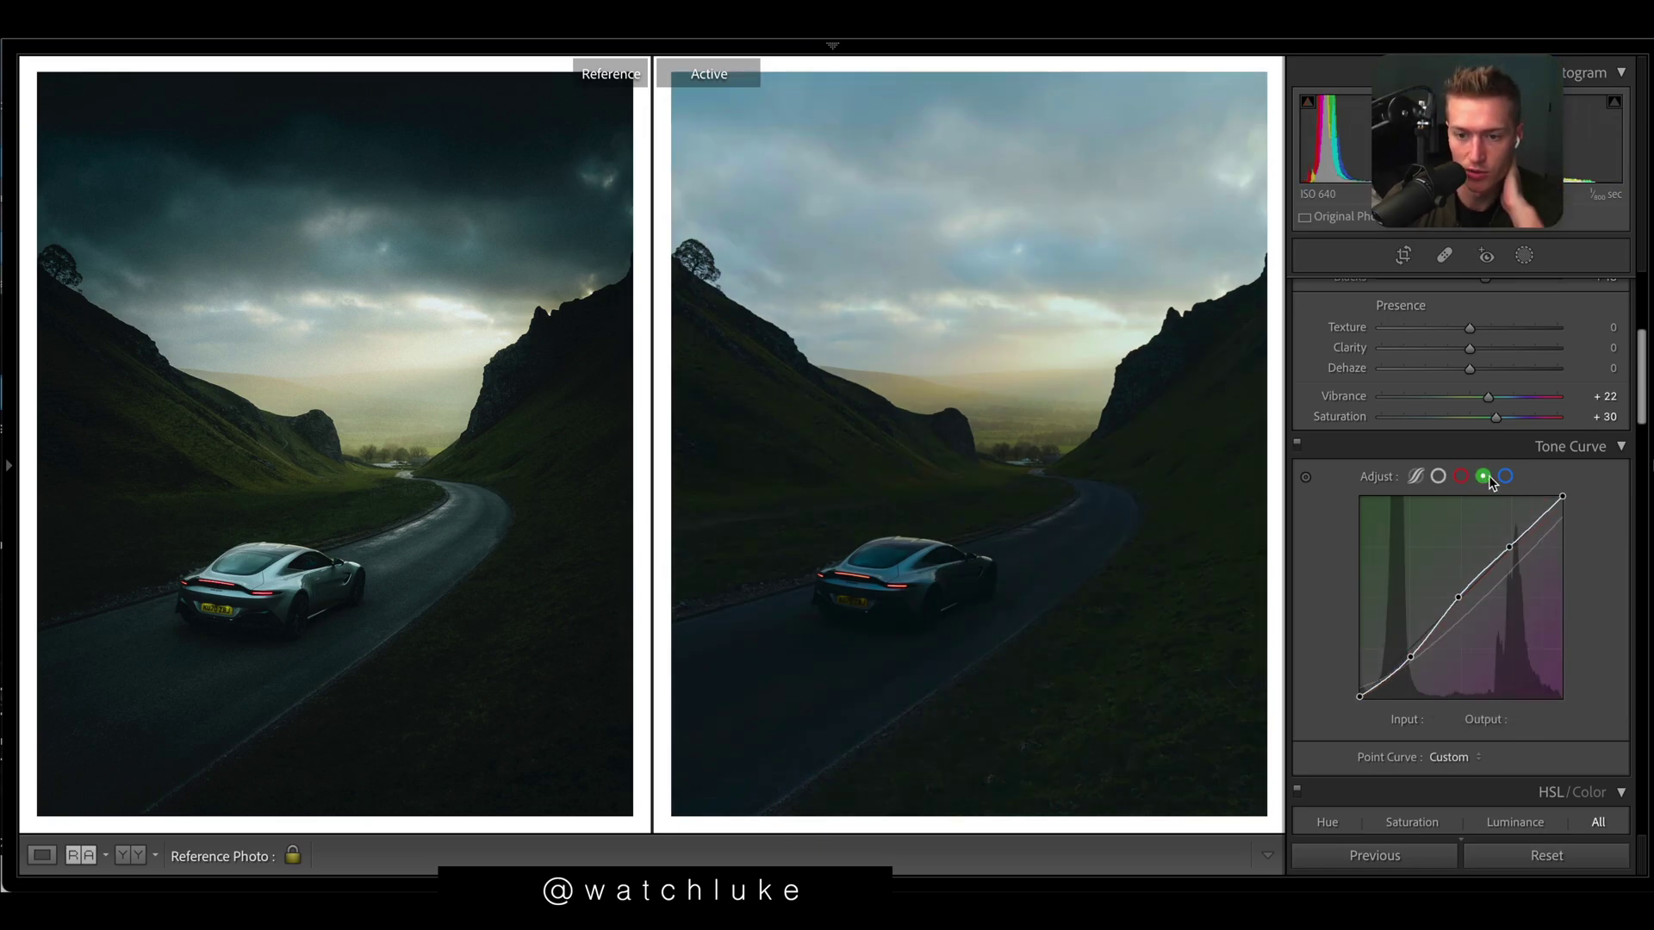
{"action": "left_click", "coordinate": [1459, 476]}
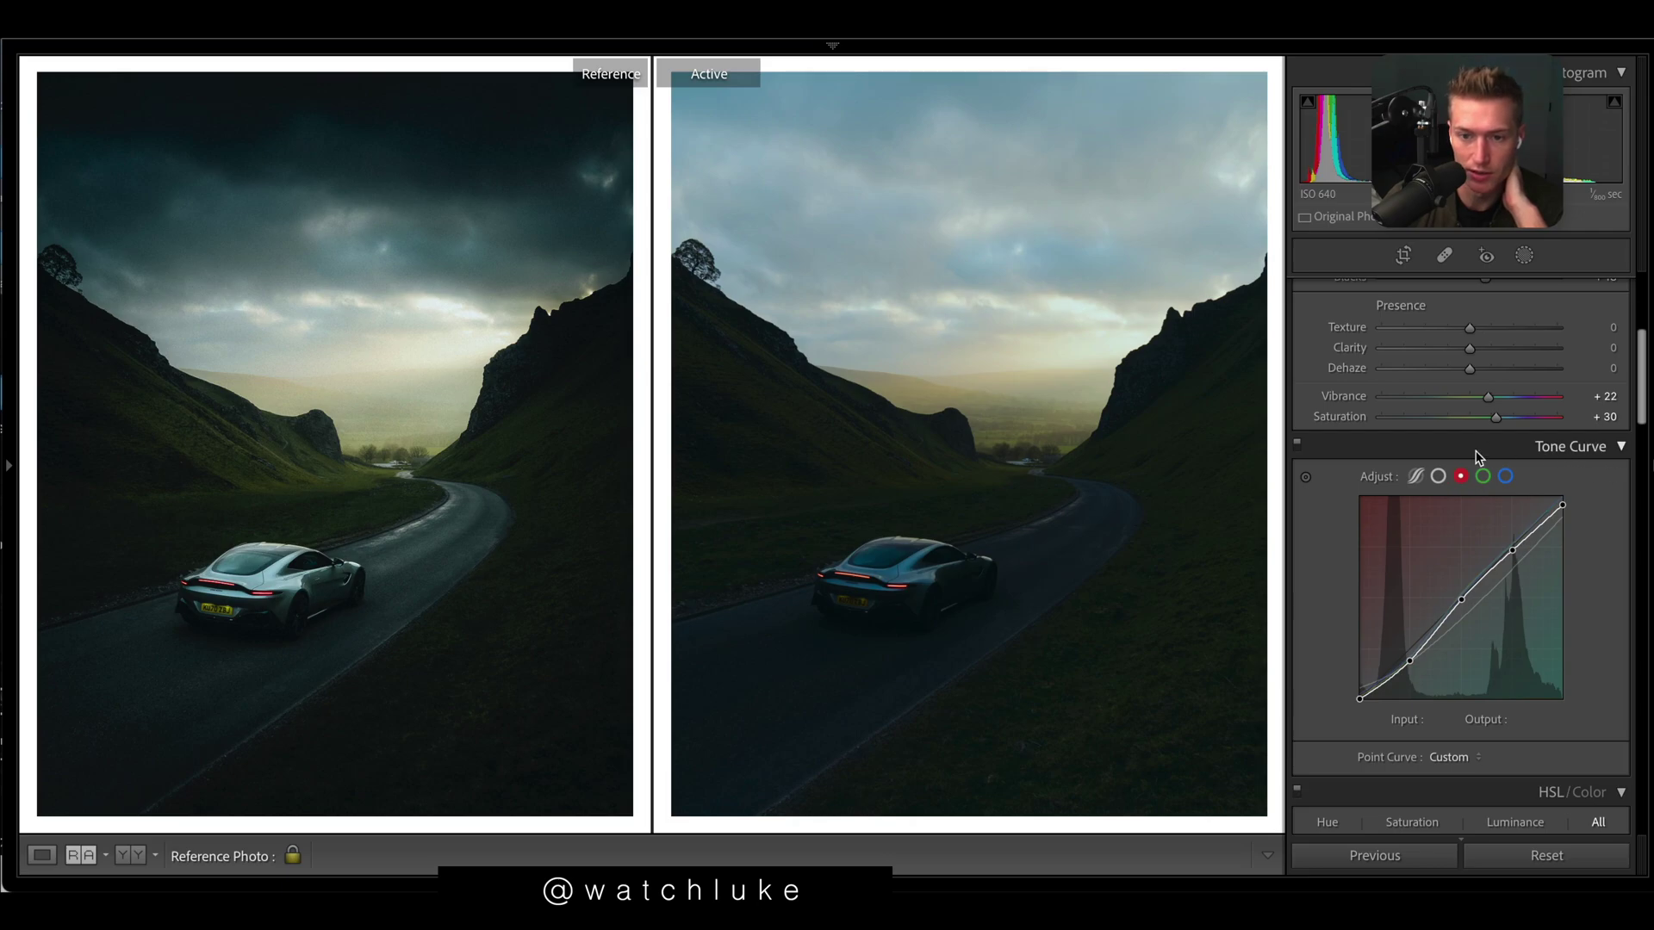
{"action": "left_click", "coordinate": [1415, 476]}
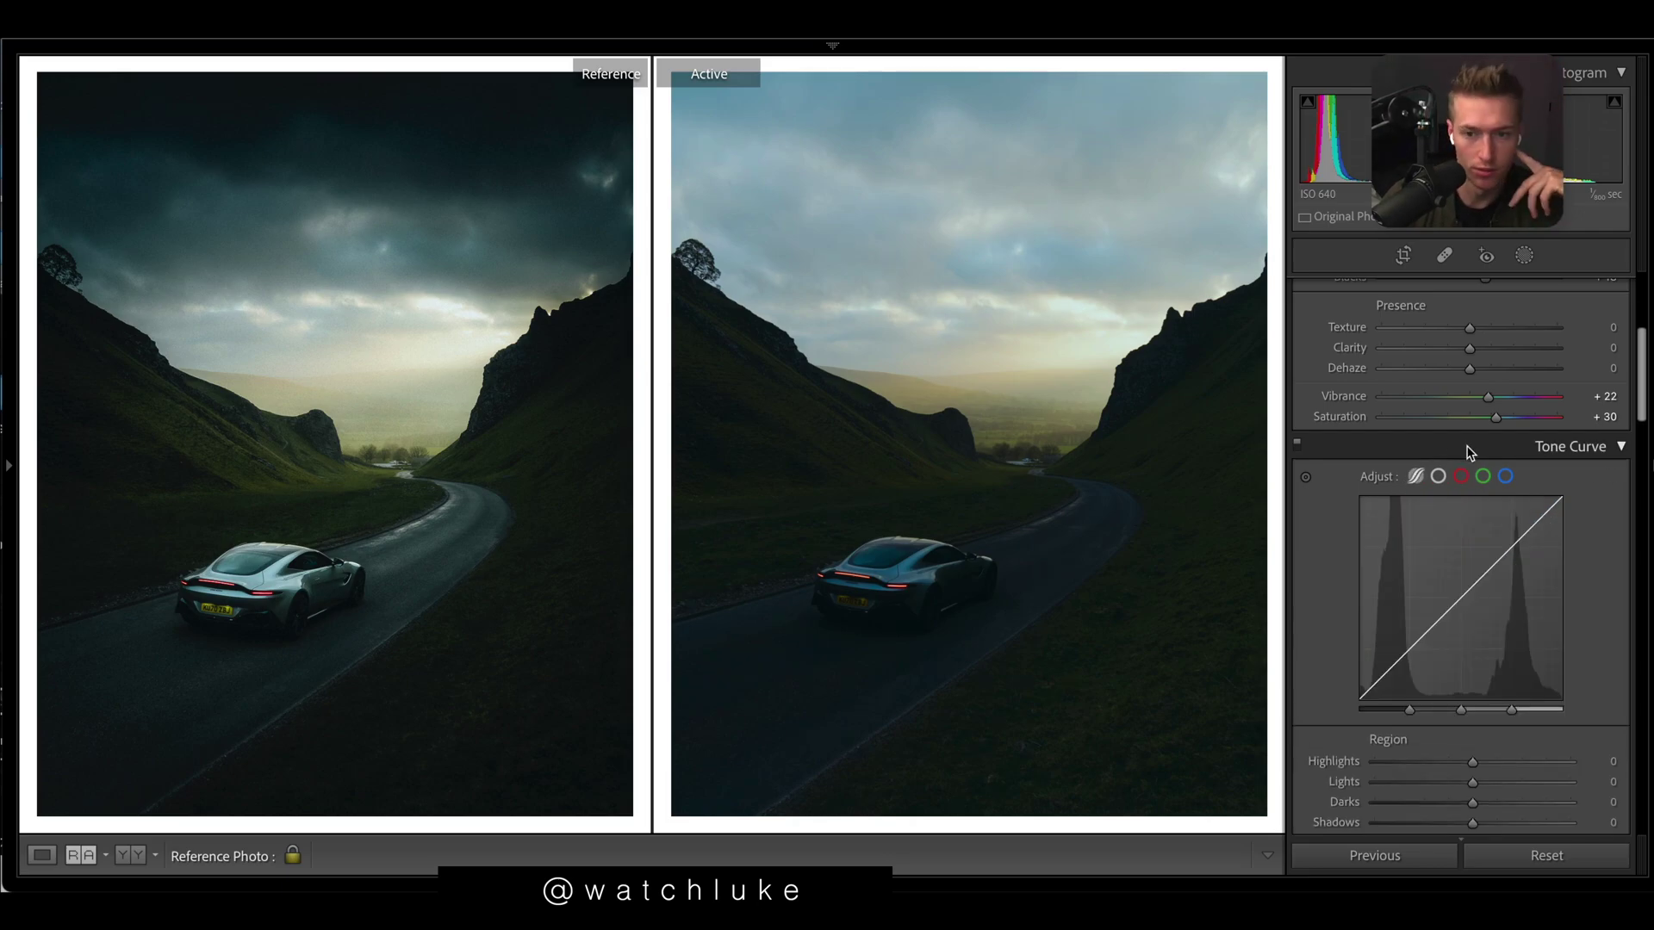
{"action": "left_click", "coordinate": [1437, 476]}
{"action": "left_click", "coordinate": [1505, 476]}
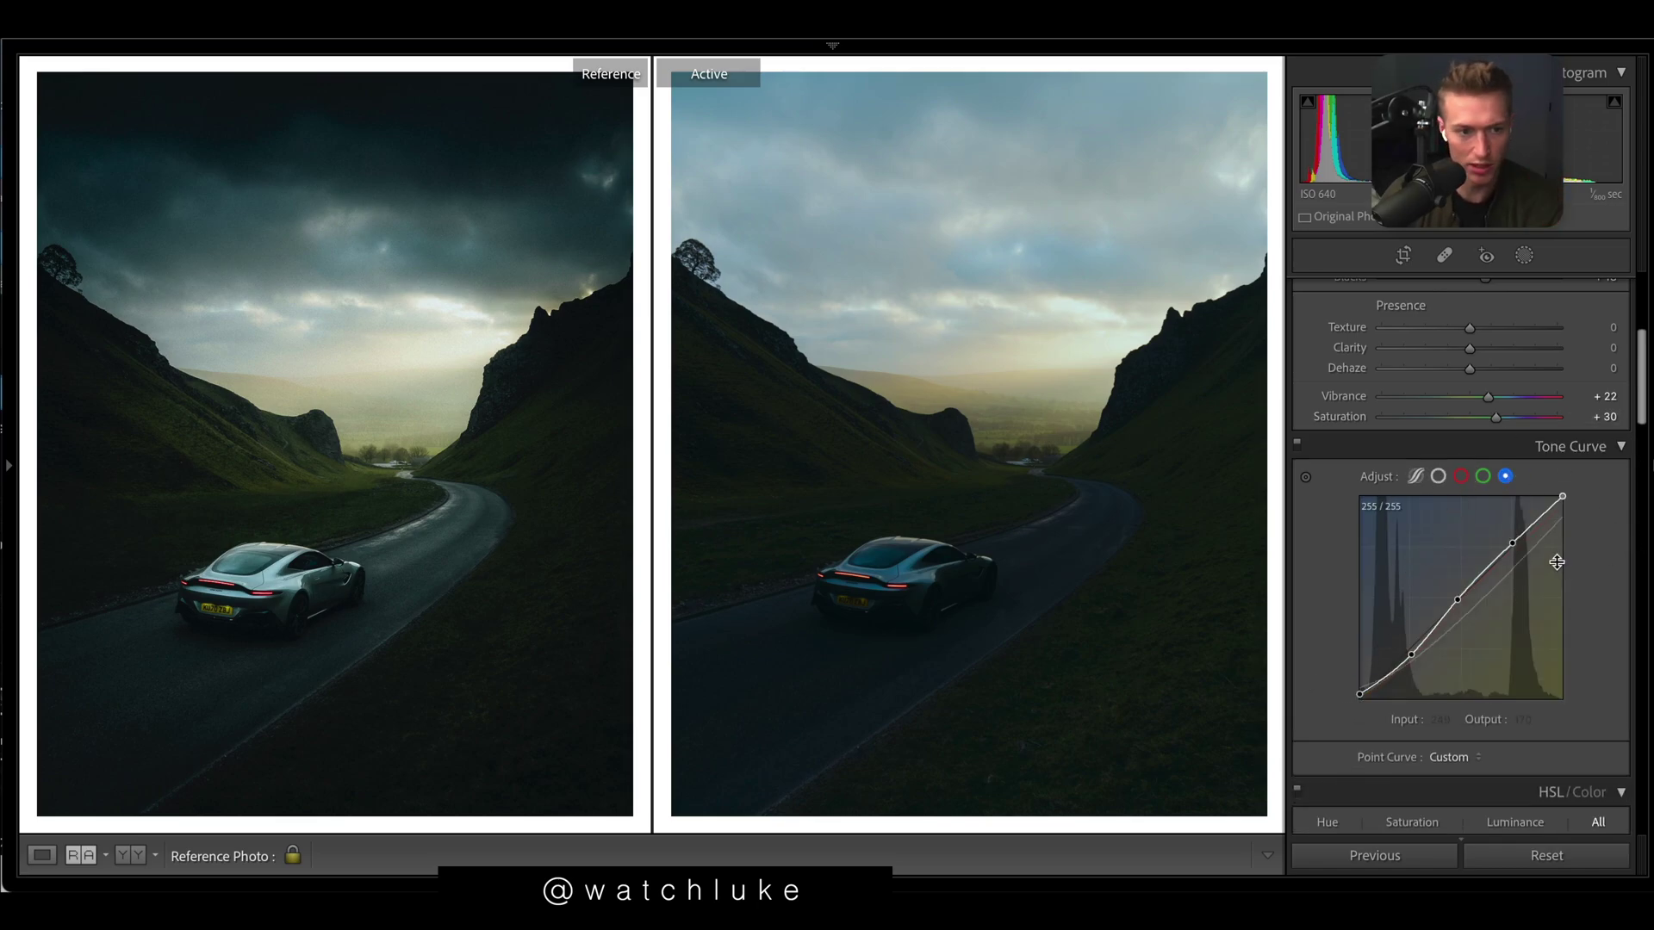
{"action": "left_click", "coordinate": [1415, 477]}
{"action": "left_click", "coordinate": [1437, 476]}
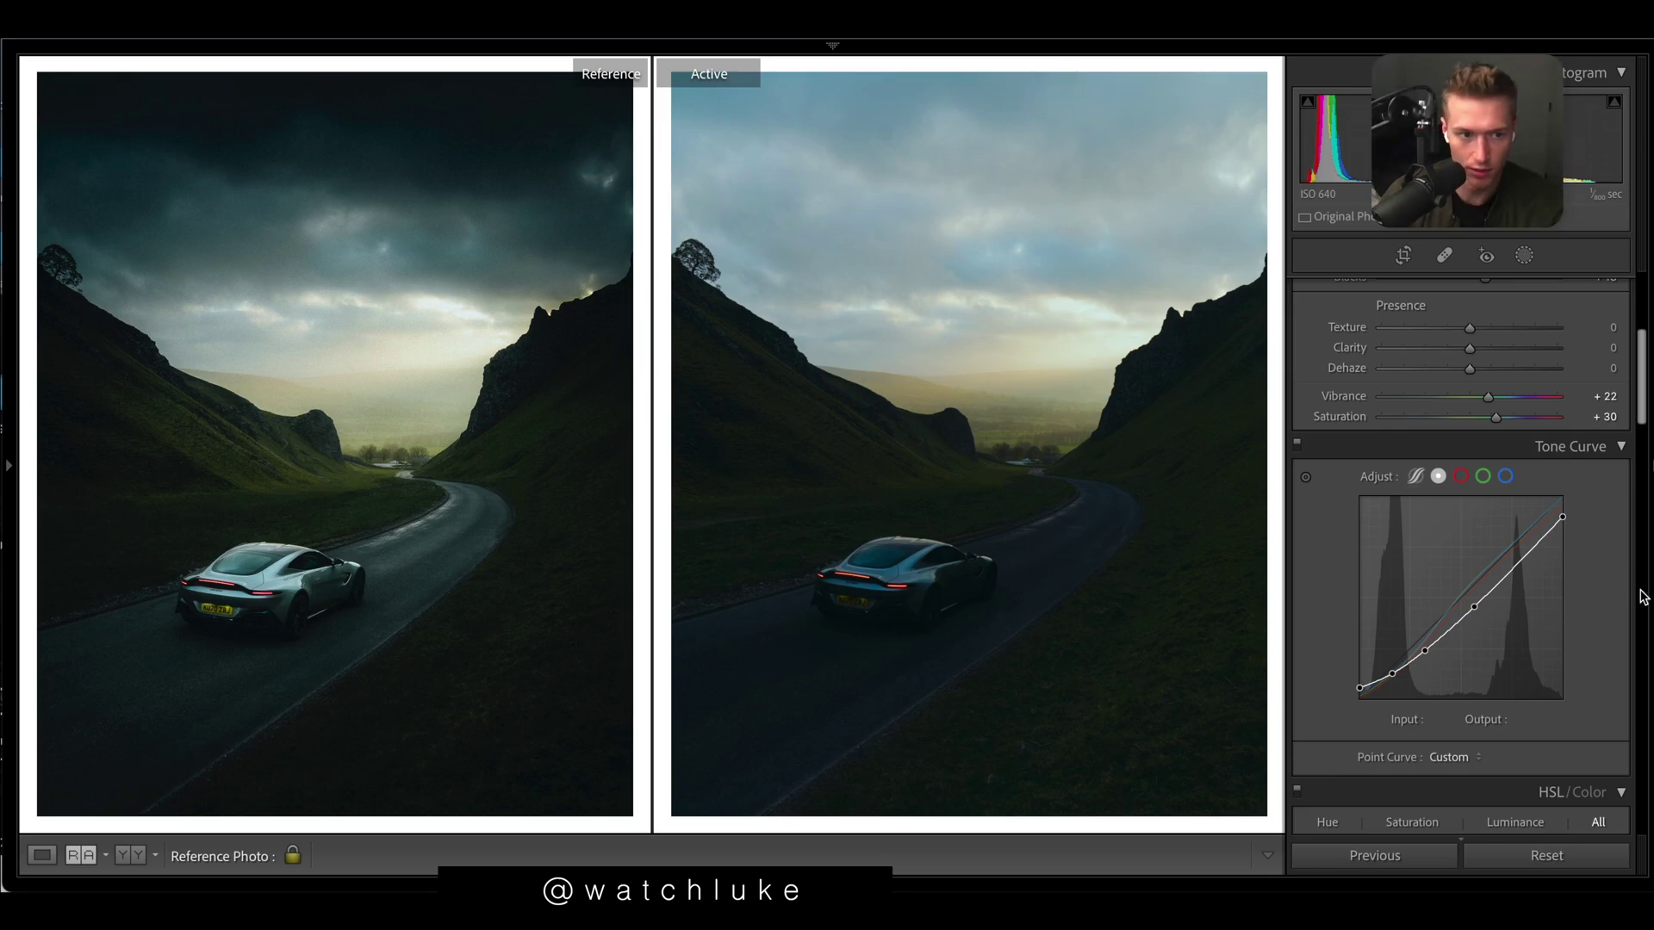
- After comparing lens profile corrections, set Contrast -15, Shadows +32, Whites -1 and Blacks +26
{"action": "left_click", "coordinate": [1308, 524]}
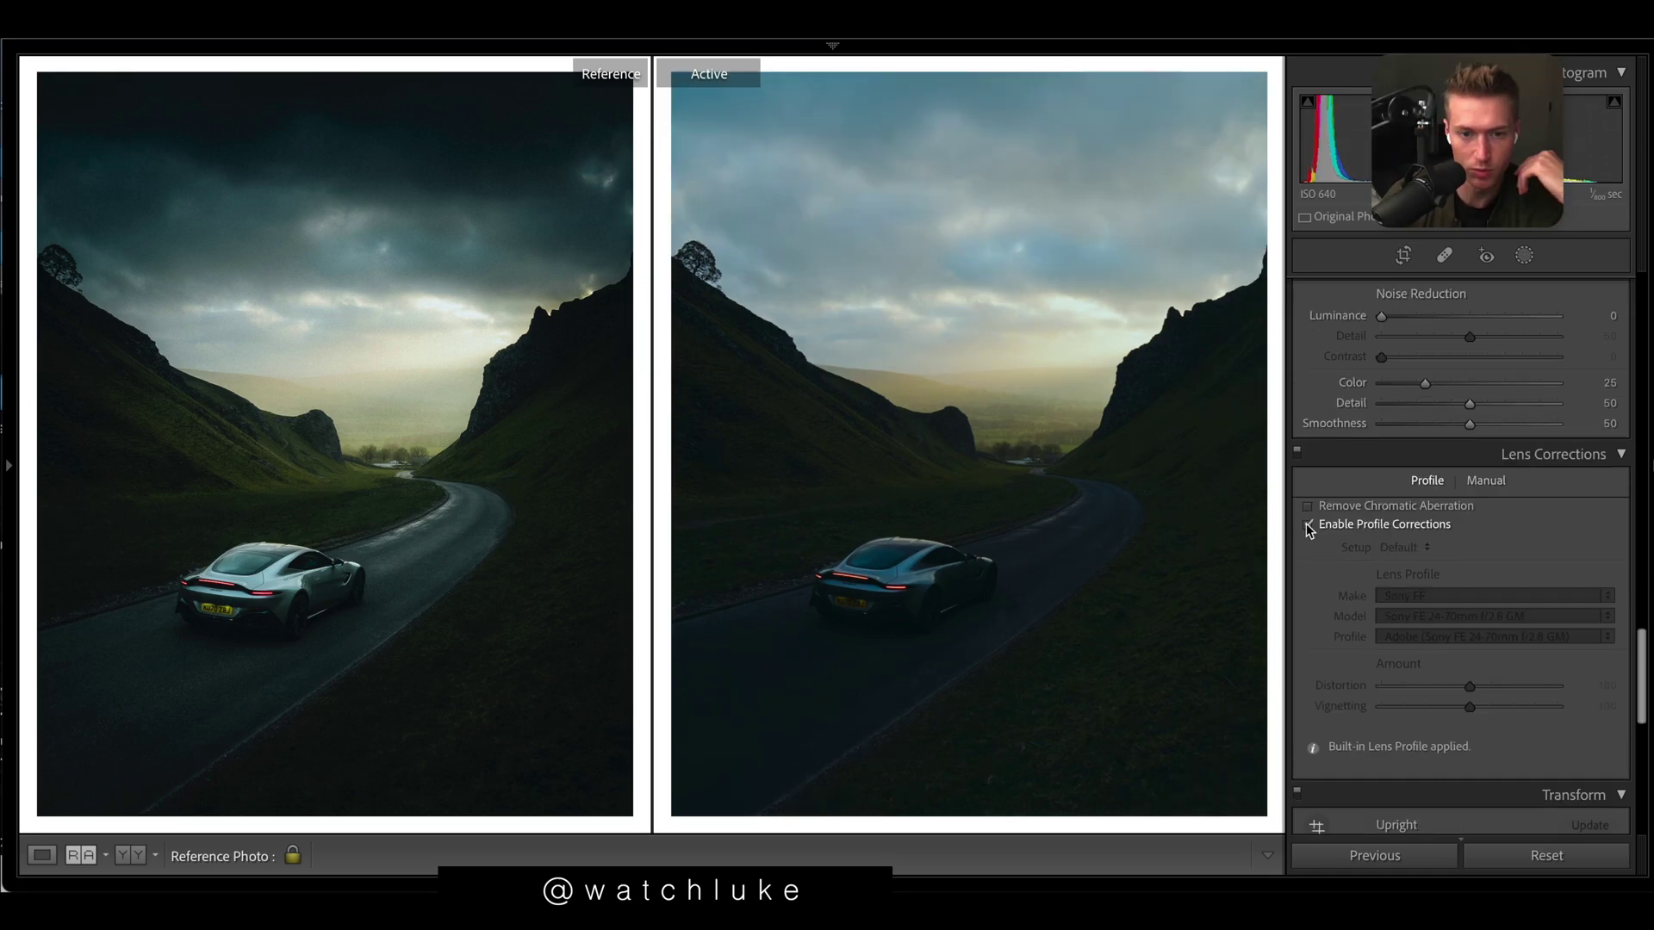
{"action": "left_click", "coordinate": [1308, 525]}
{"action": "left_click_drag", "start_coordinate": [1641, 651], "coordinate": [1642, 297]}
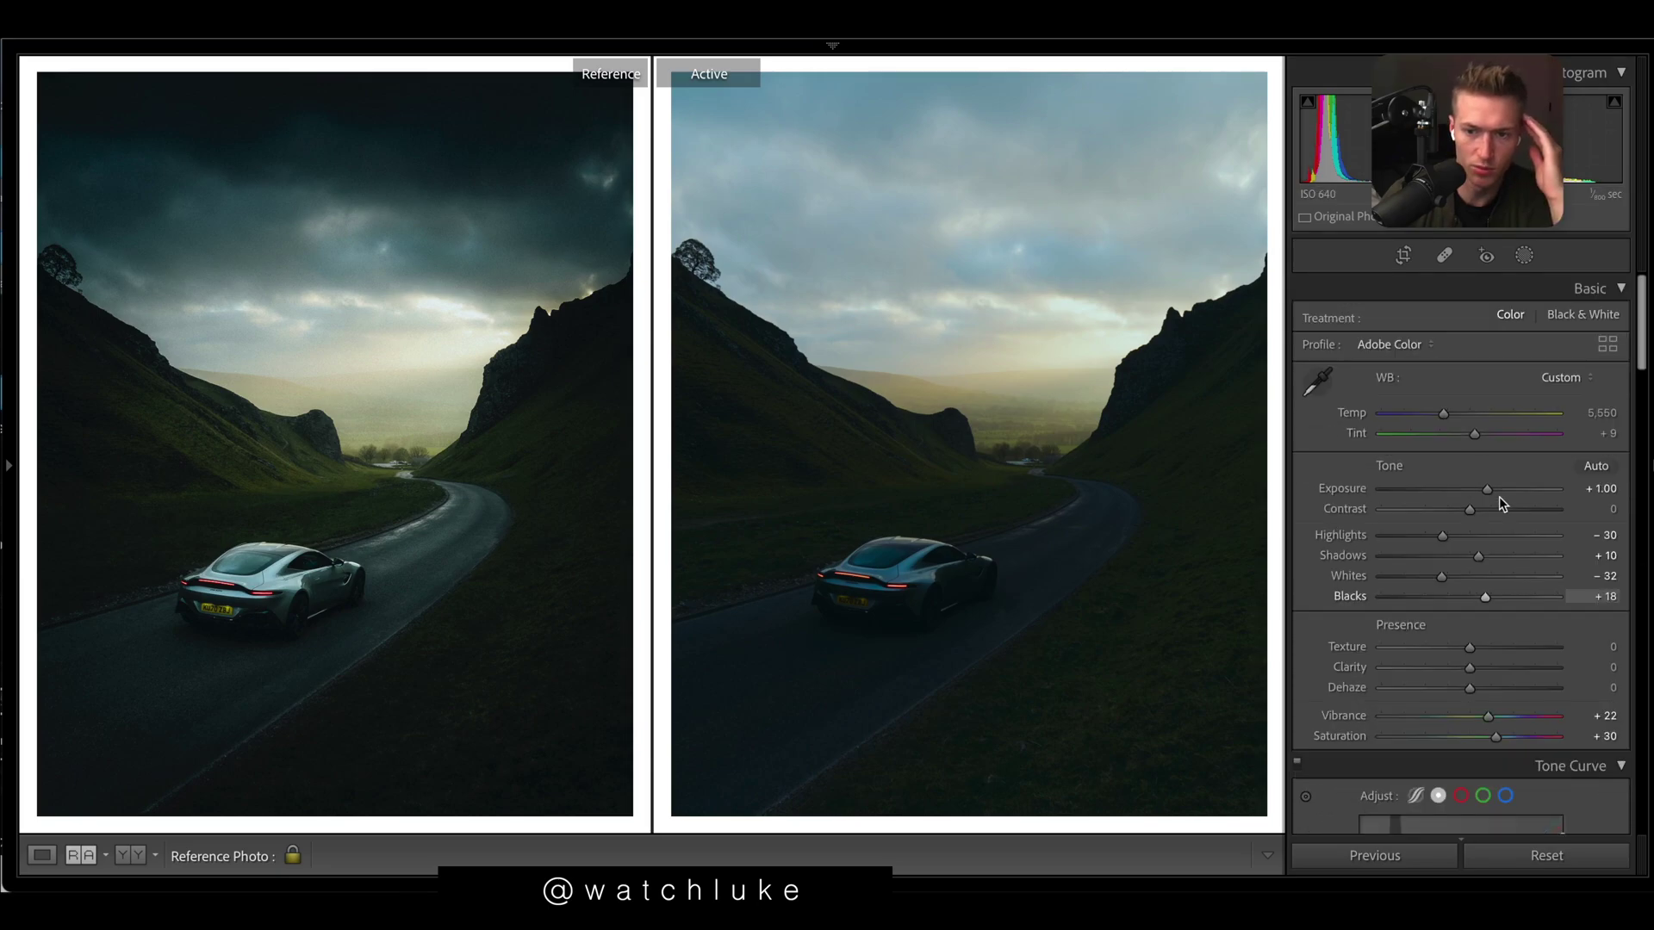
{"action": "mouse_move", "coordinate": [1486, 596]}
{"action": "left_mouse_down"}
{"action": "mouse_move", "coordinate": [1502, 596]}
{"action": "mouse_move", "coordinate": [1497, 558]}
{"action": "mouse_move", "coordinate": [1469, 576]}
{"action": "left_mouse_up"}
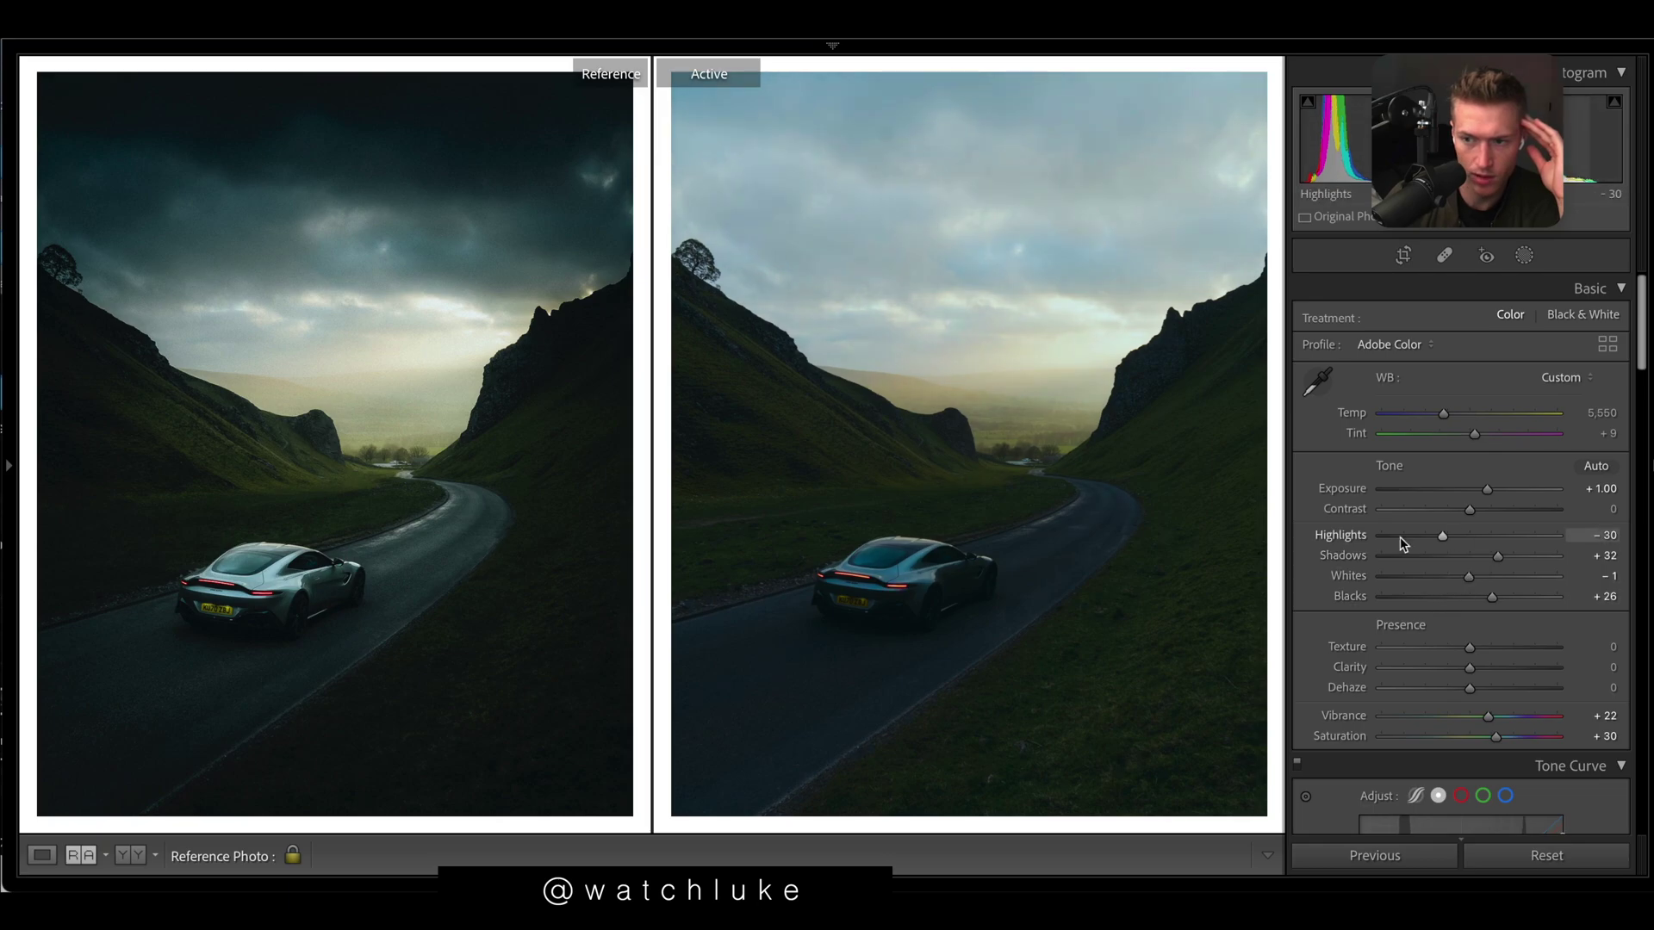
{"action": "left_click_drag", "start_coordinate": [1458, 508], "coordinate": [1455, 509]}
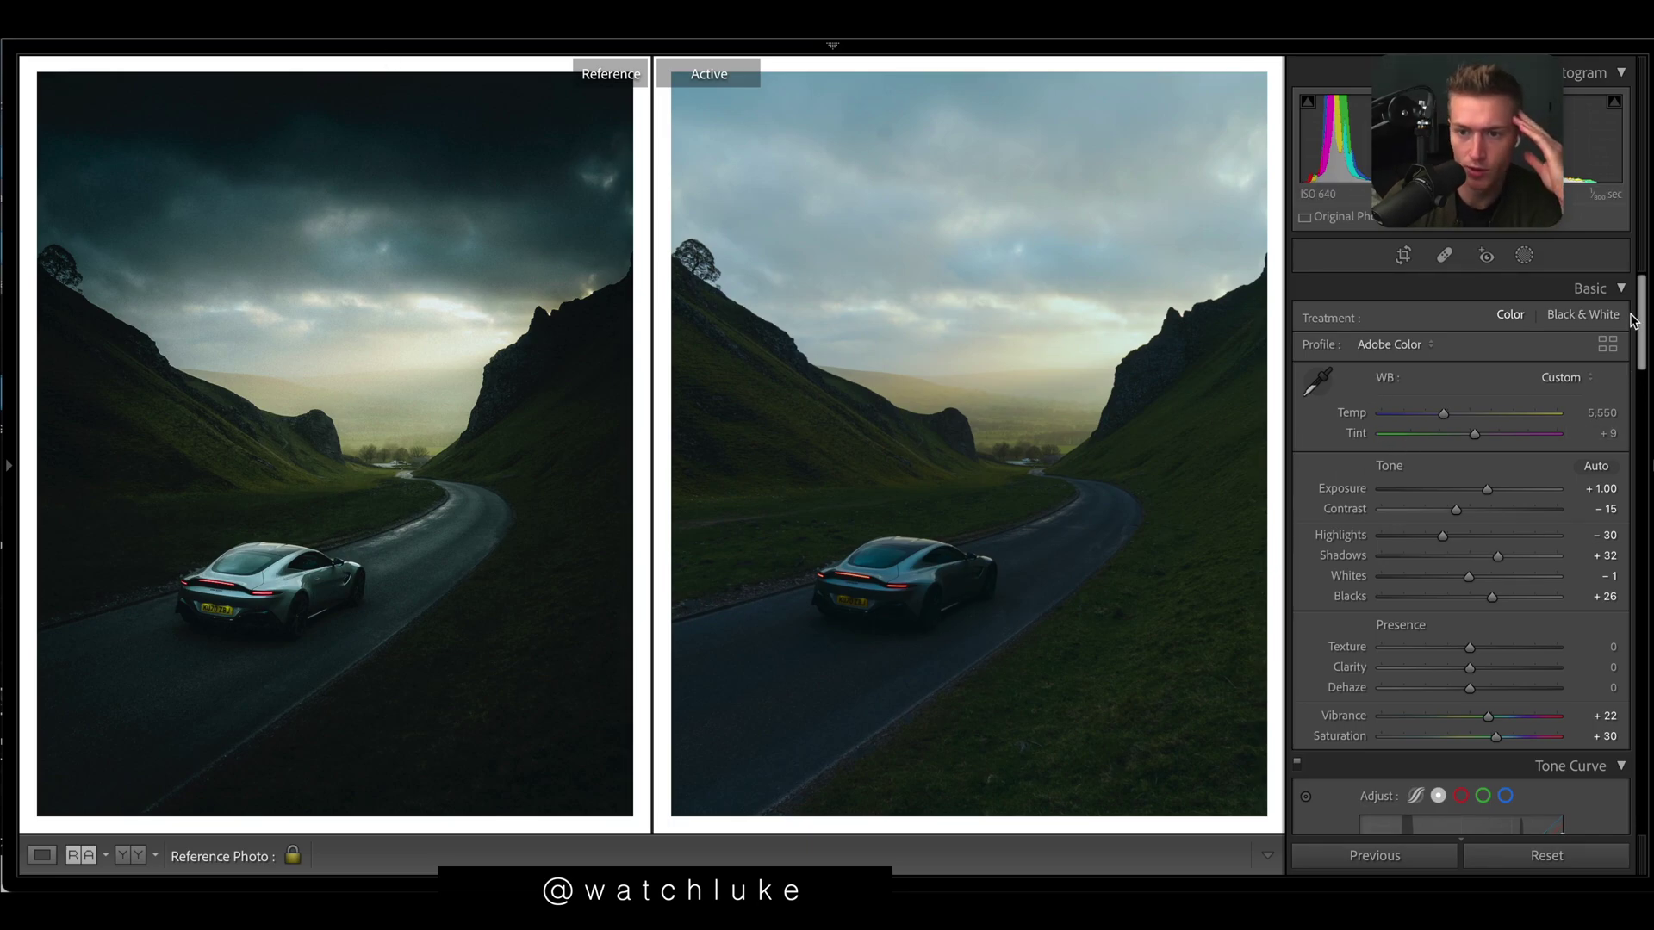
{"action": "left_click_drag", "start_coordinate": [1639, 321], "coordinate": [1639, 355]}
{"action": "left_click", "coordinate": [1296, 514]}
- Compare the photo with and without the tone curve, leave it on, and scroll to Color Grading
{"action": "left_click", "coordinate": [1296, 514]}
{"action": "left_click", "coordinate": [1296, 514]}
{"action": "left_click", "coordinate": [1296, 514]}
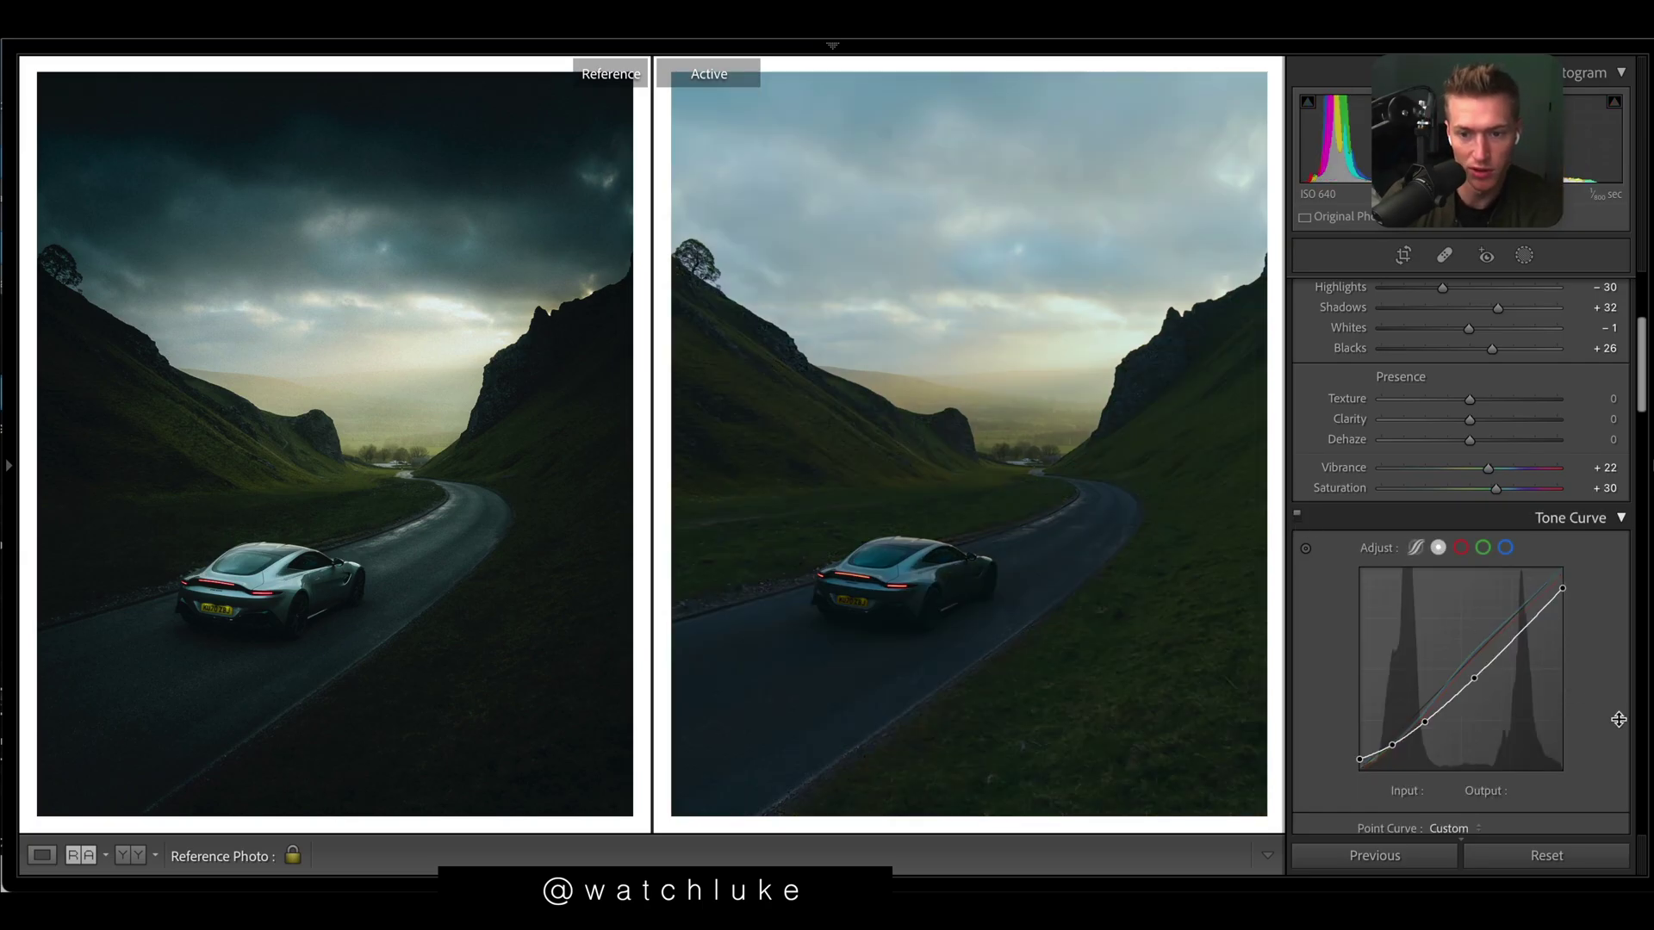
{"action": "left_click", "coordinate": [1296, 517]}
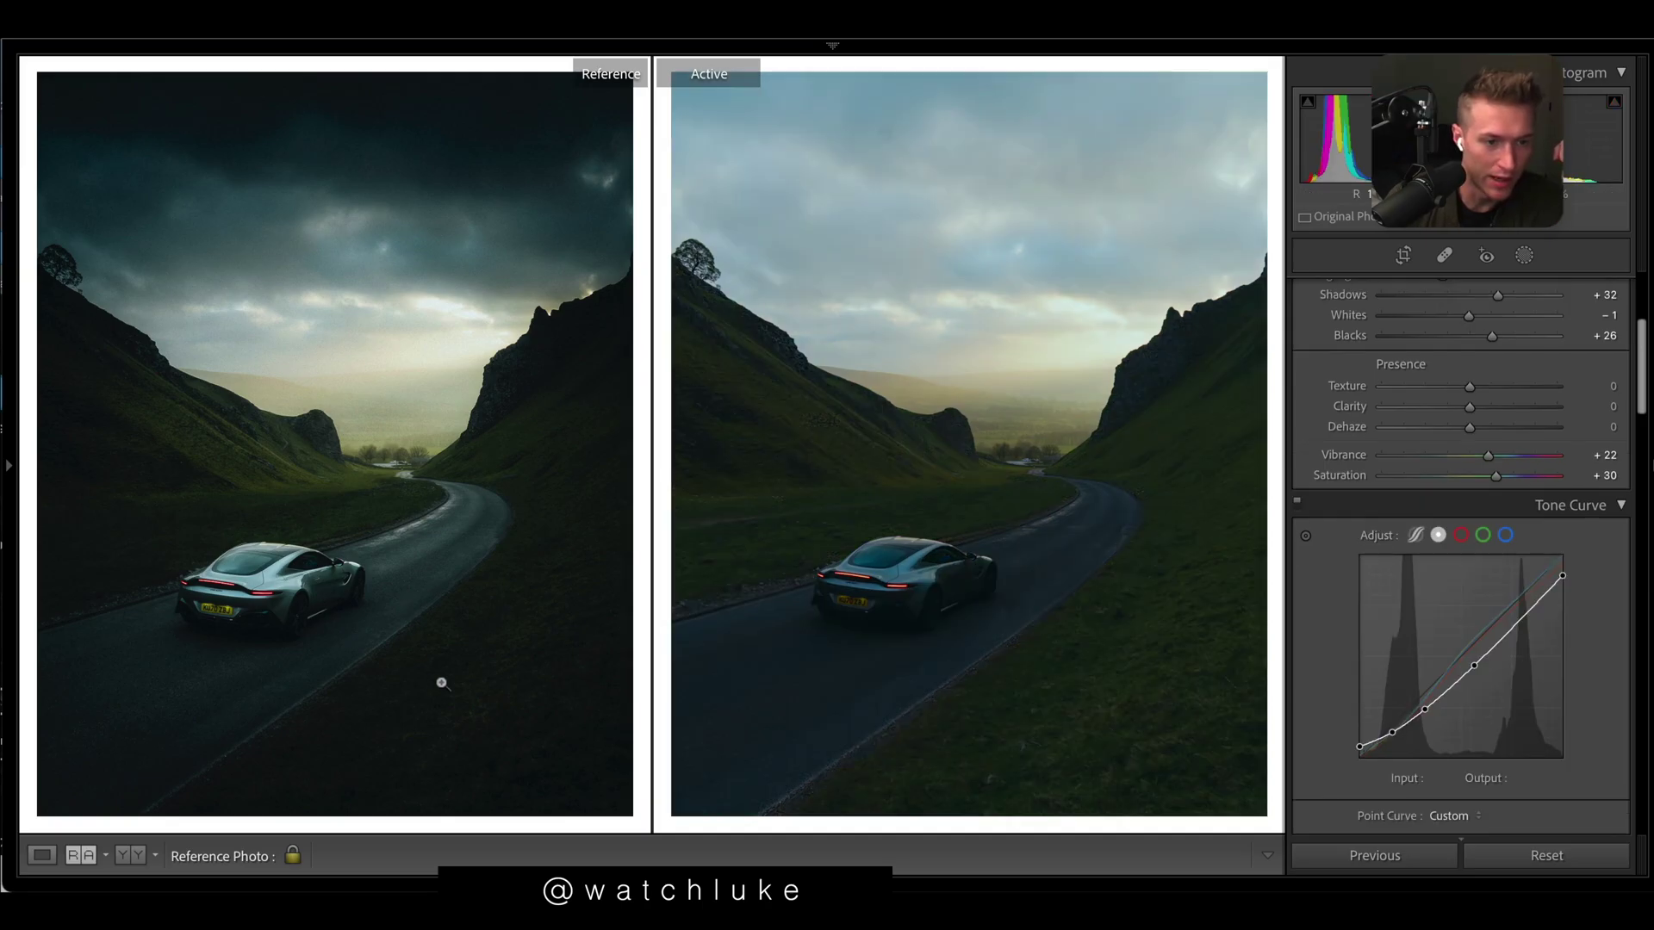
{"action": "left_click", "coordinate": [1297, 517]}
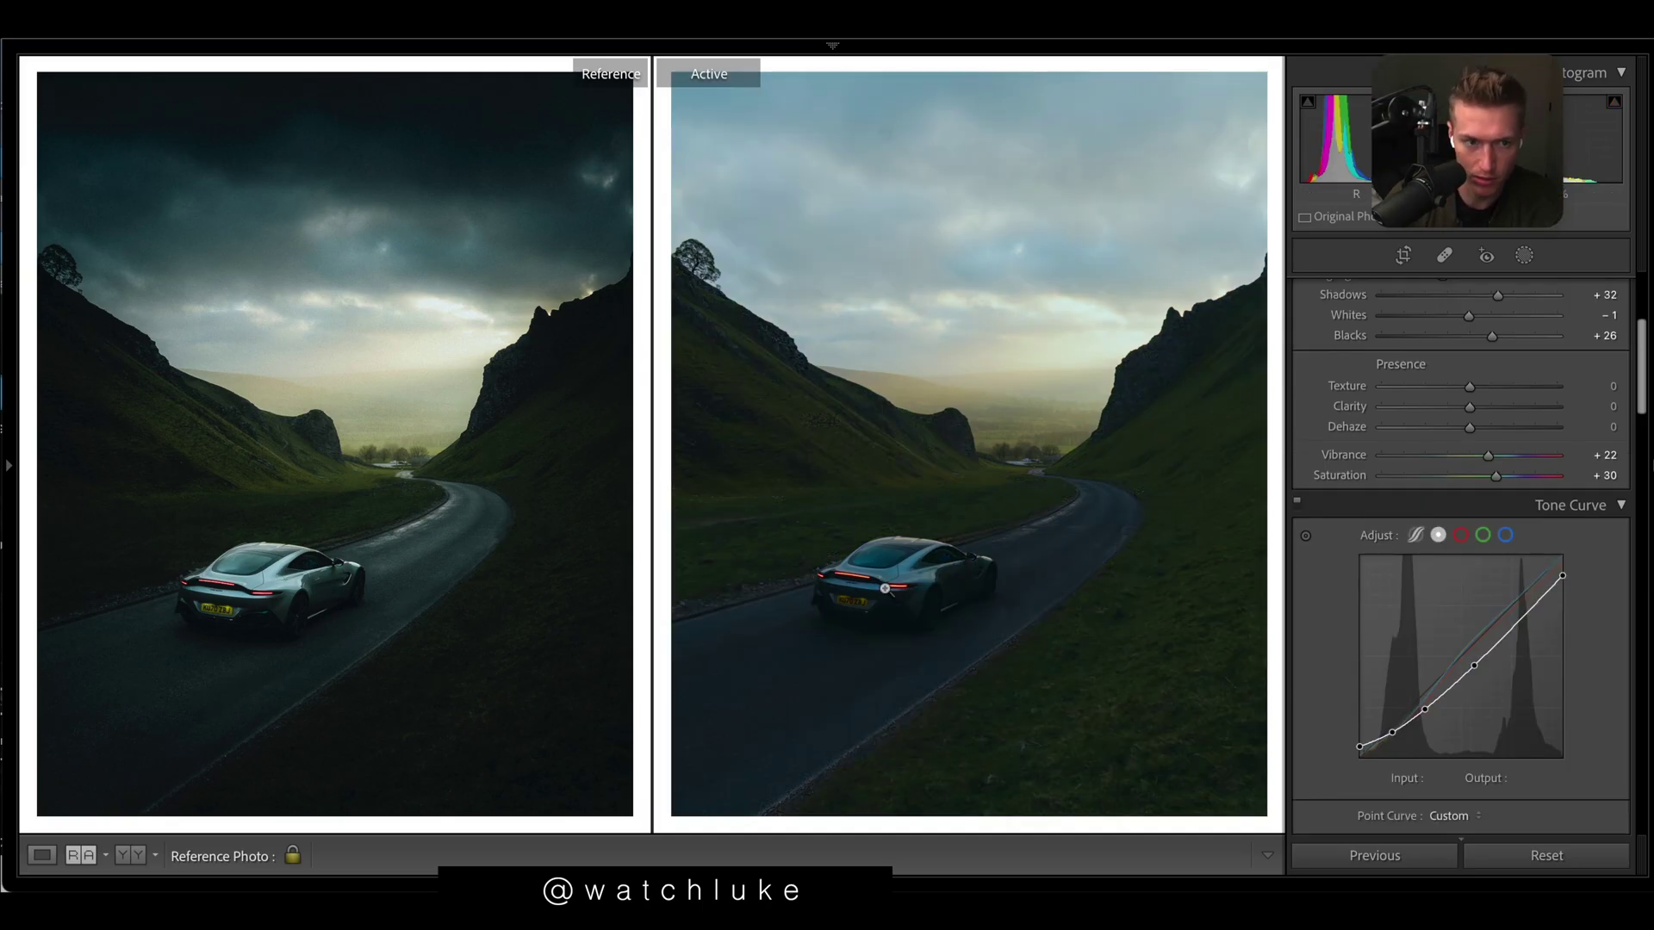
{"action": "left_click_drag", "start_coordinate": [1641, 353], "coordinate": [1645, 590]}
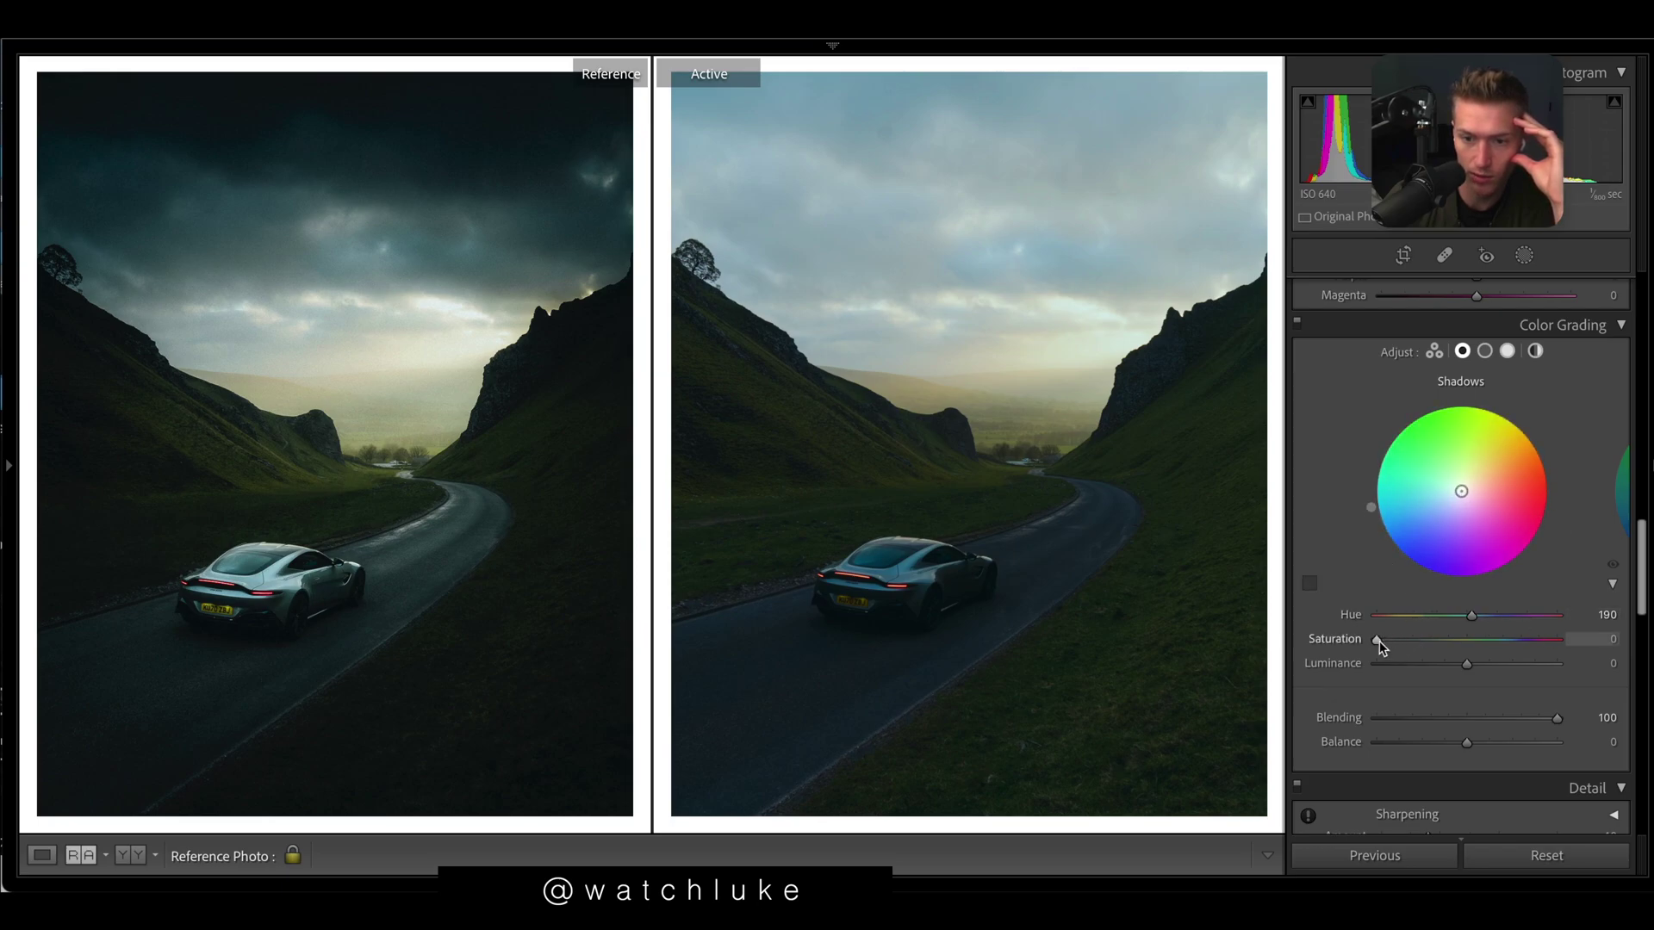
- Tint shadows at hue 190, saturation 3, and highlights at hue 38, saturation about 4-5
{"action": "left_click_drag", "start_coordinate": [1378, 639], "coordinate": [1383, 639]}
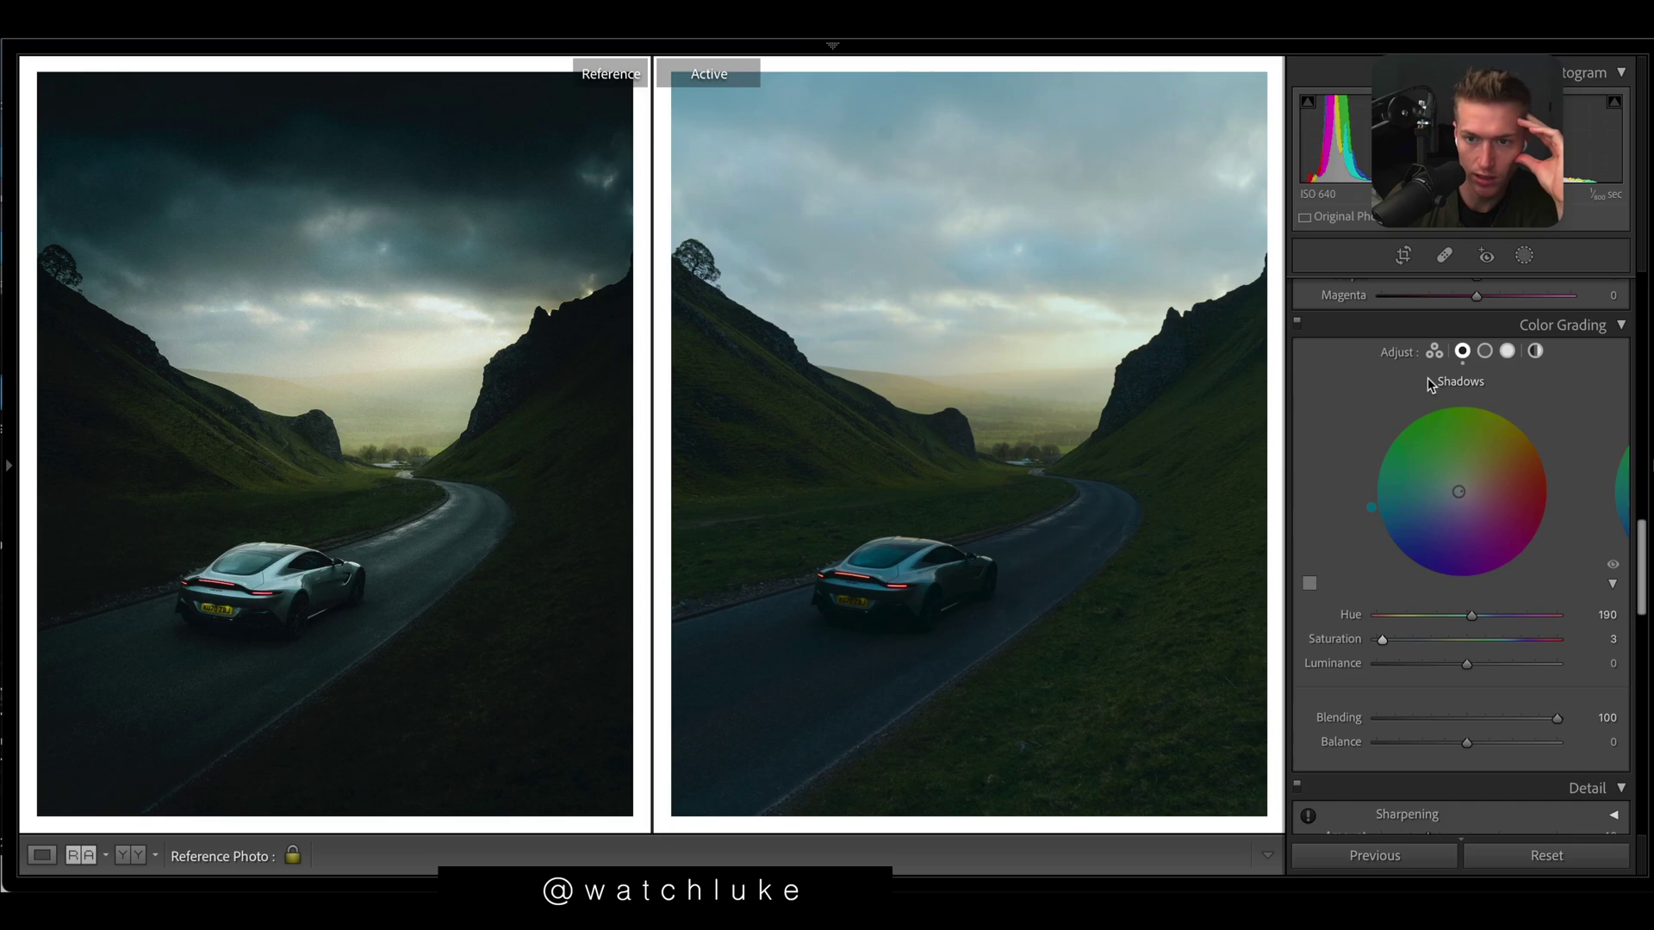
{"action": "left_click", "coordinate": [1506, 352]}
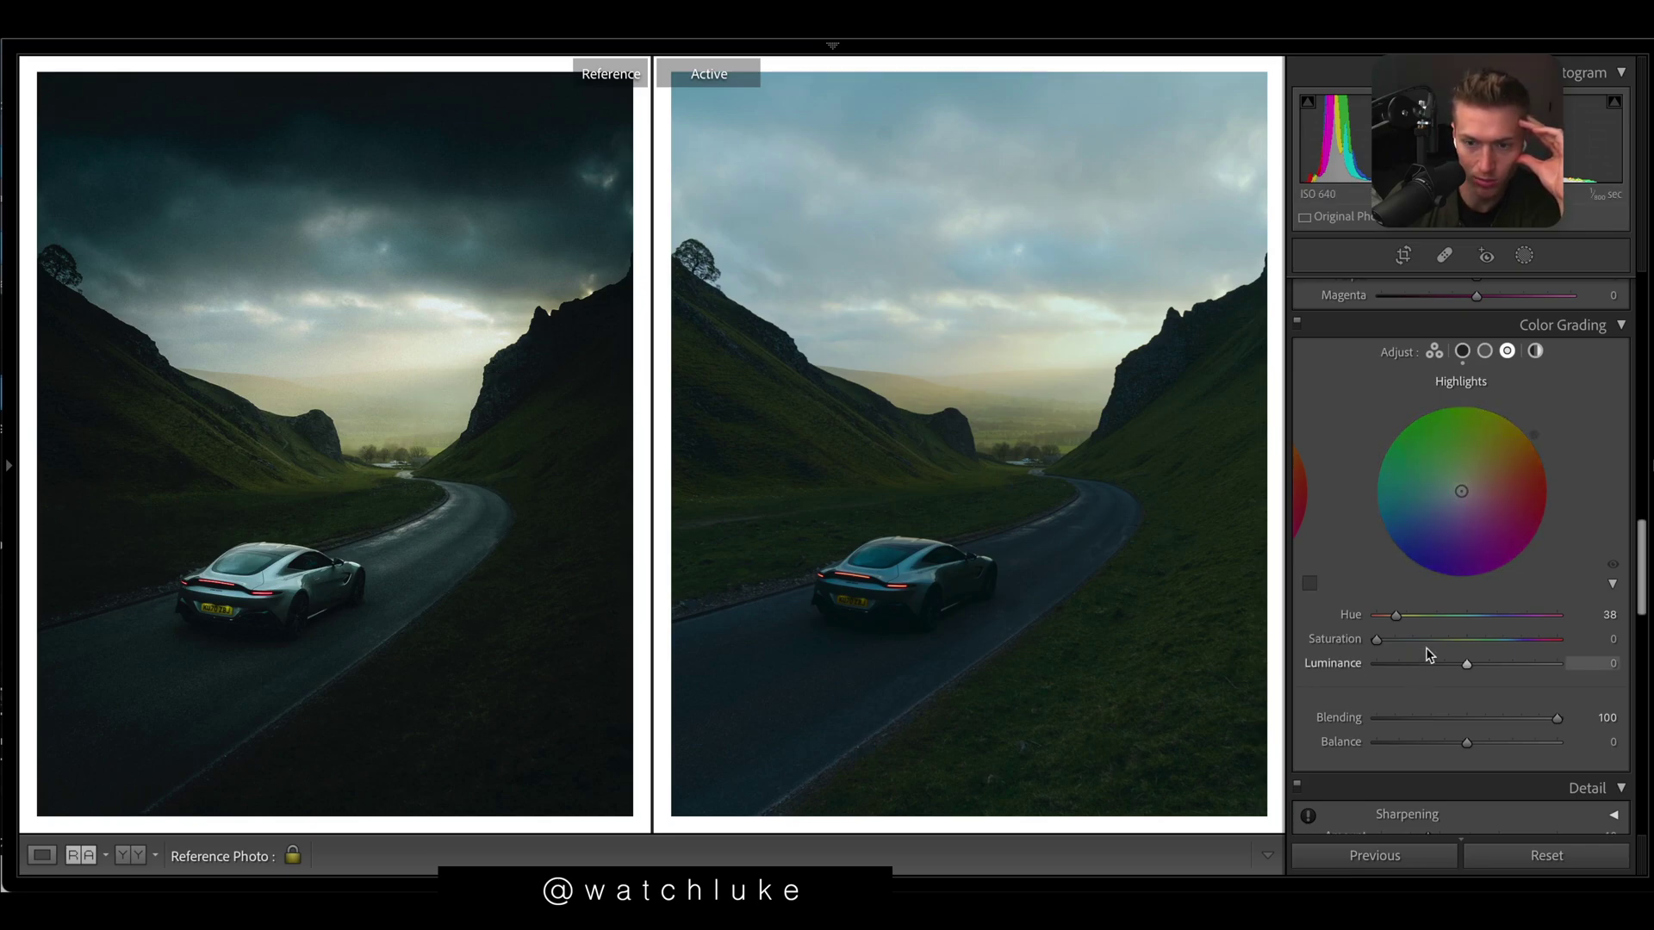
{"action": "left_click_drag", "start_coordinate": [1376, 643], "coordinate": [1385, 644]}
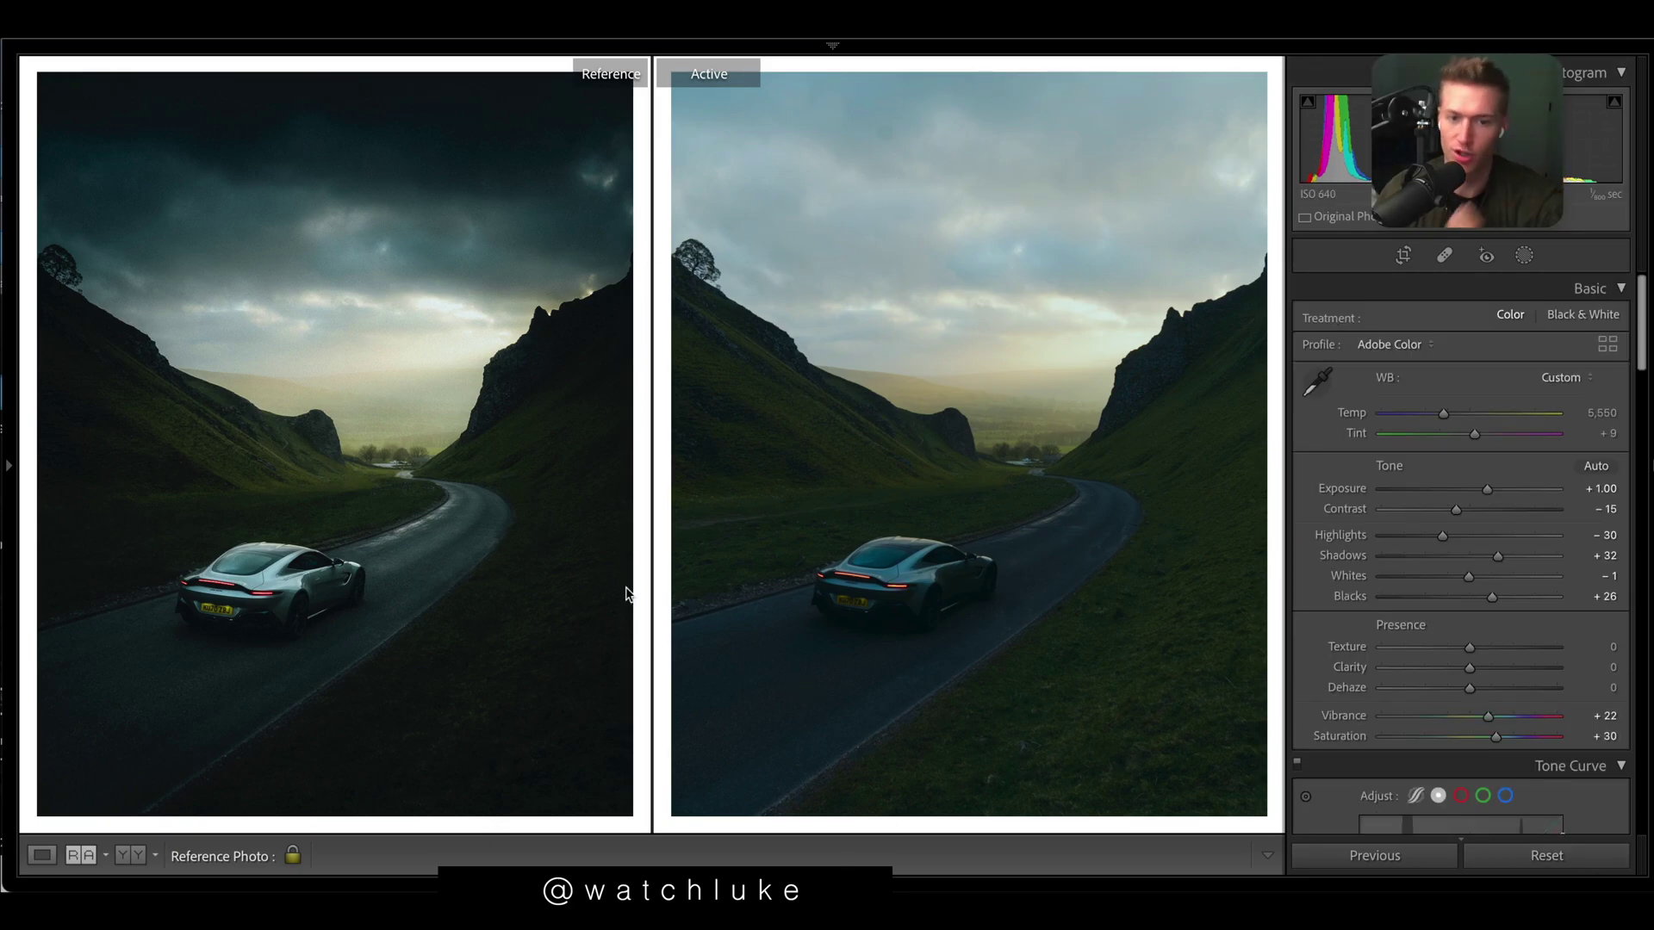
- Add post-crop vignetting of about -5 and grain amount 20, then bring up Masking
{"action": "left_click_drag", "start_coordinate": [1642, 326], "coordinate": [1642, 789]}
{"action": "left_click_drag", "start_coordinate": [1470, 609], "coordinate": [1462, 612]}
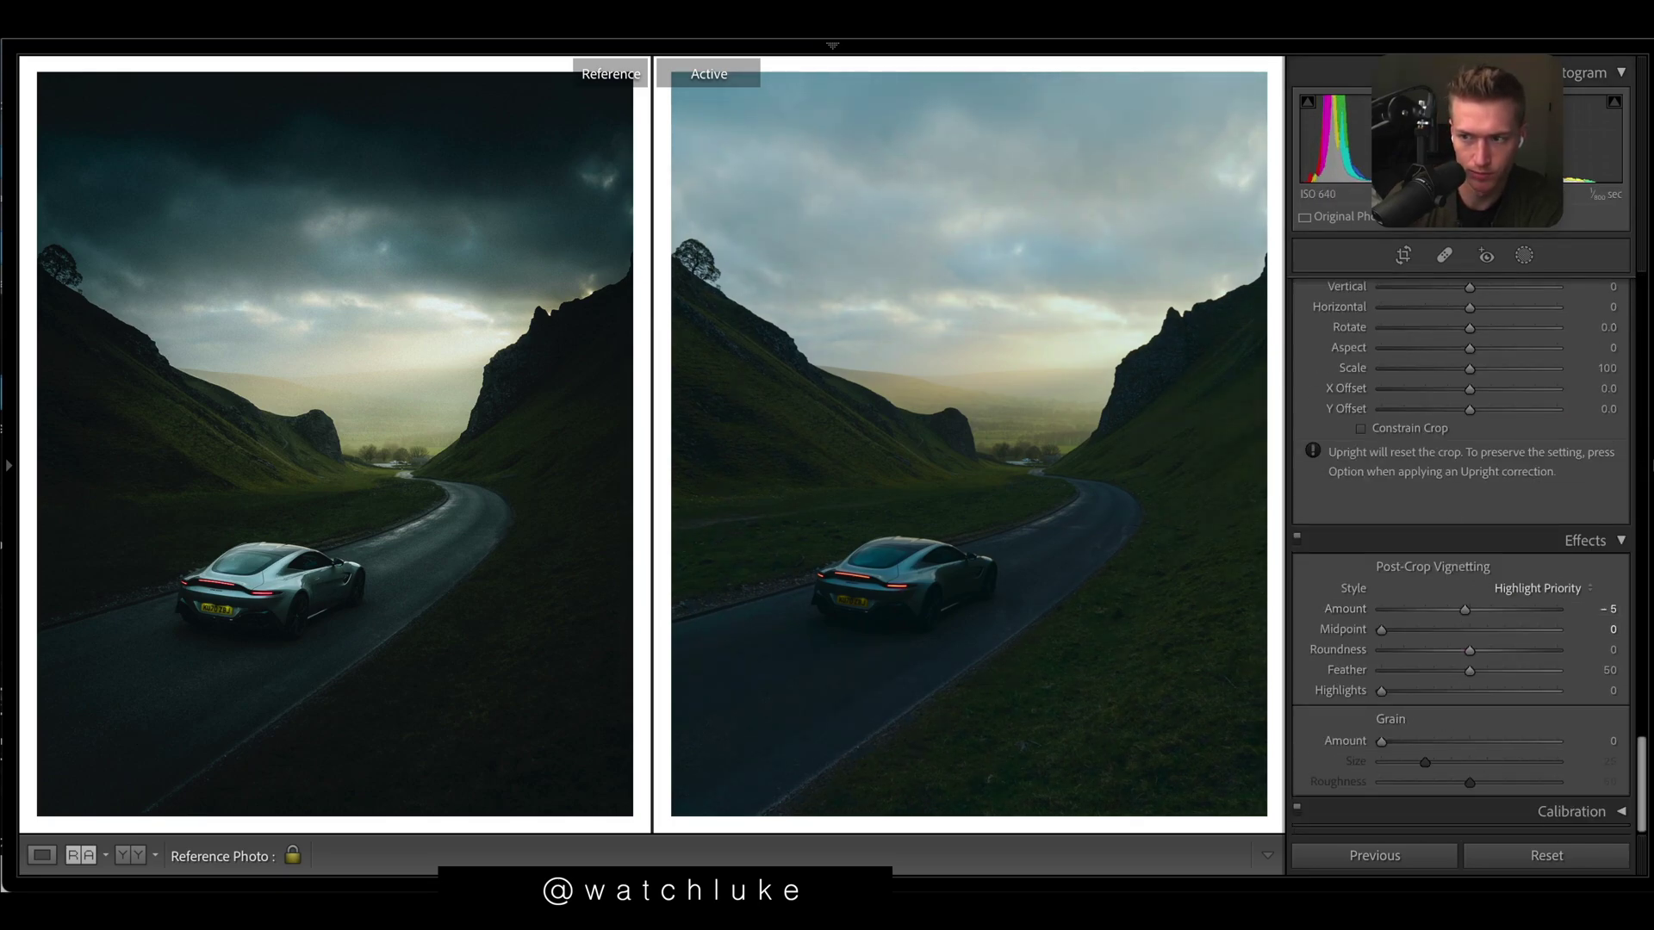
{"action": "left_click_drag", "start_coordinate": [1381, 741], "coordinate": [1417, 746]}
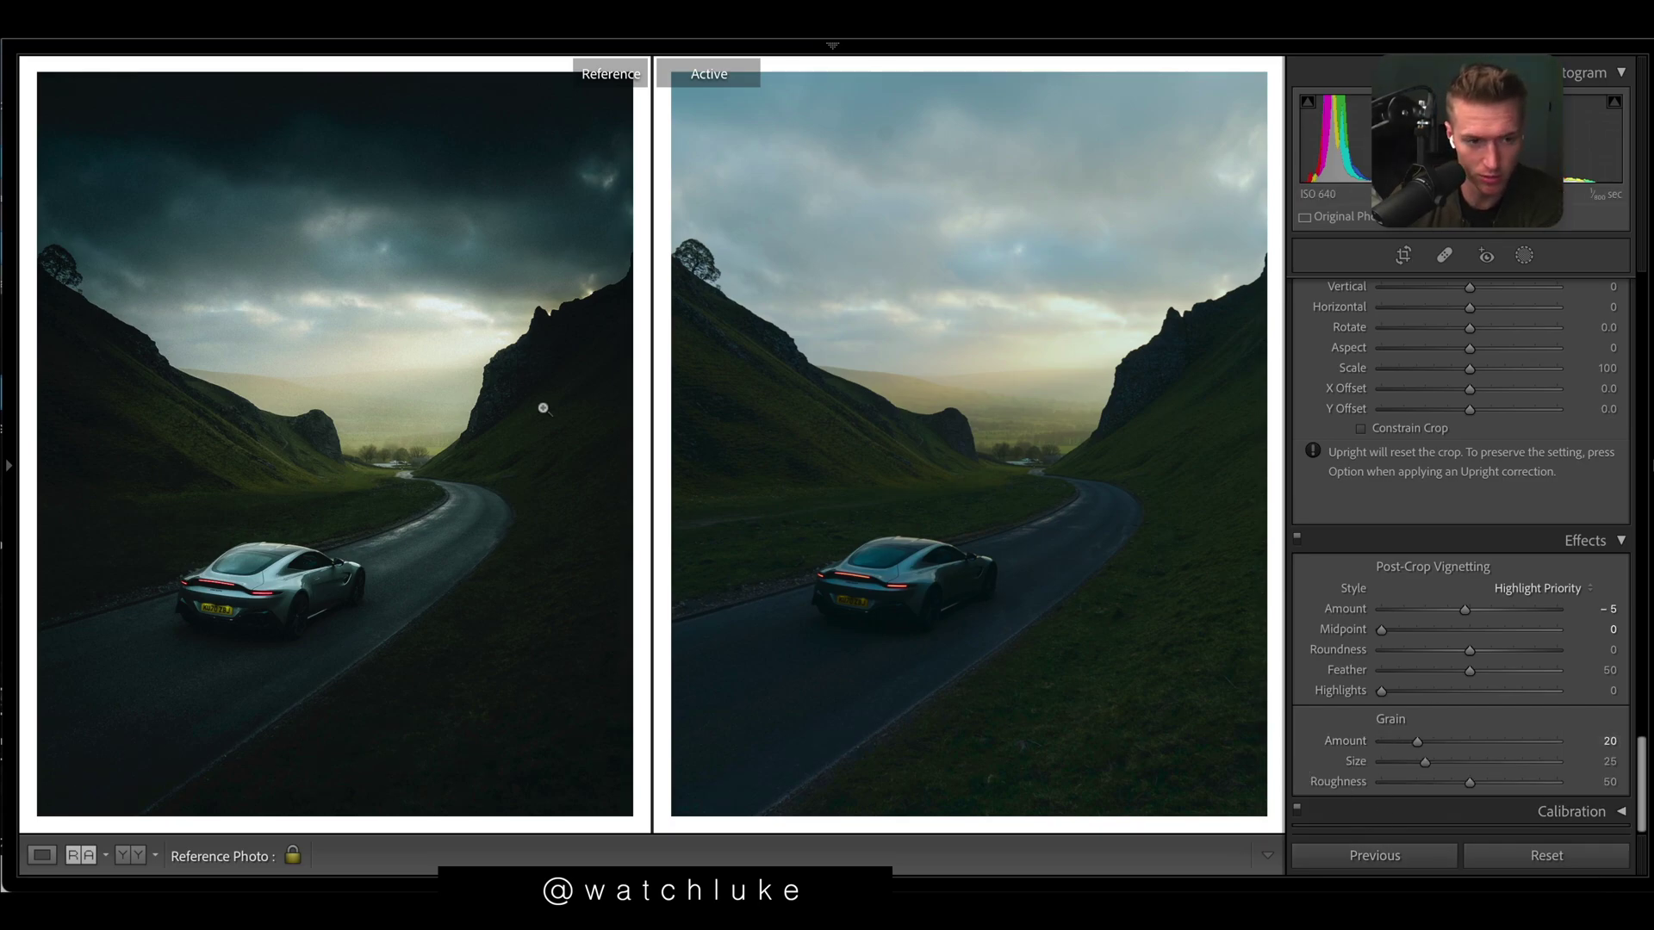
{"action": "scroll", "coordinate": [1542, 379], "scroll_direction": "up", "scroll_amount": 5}
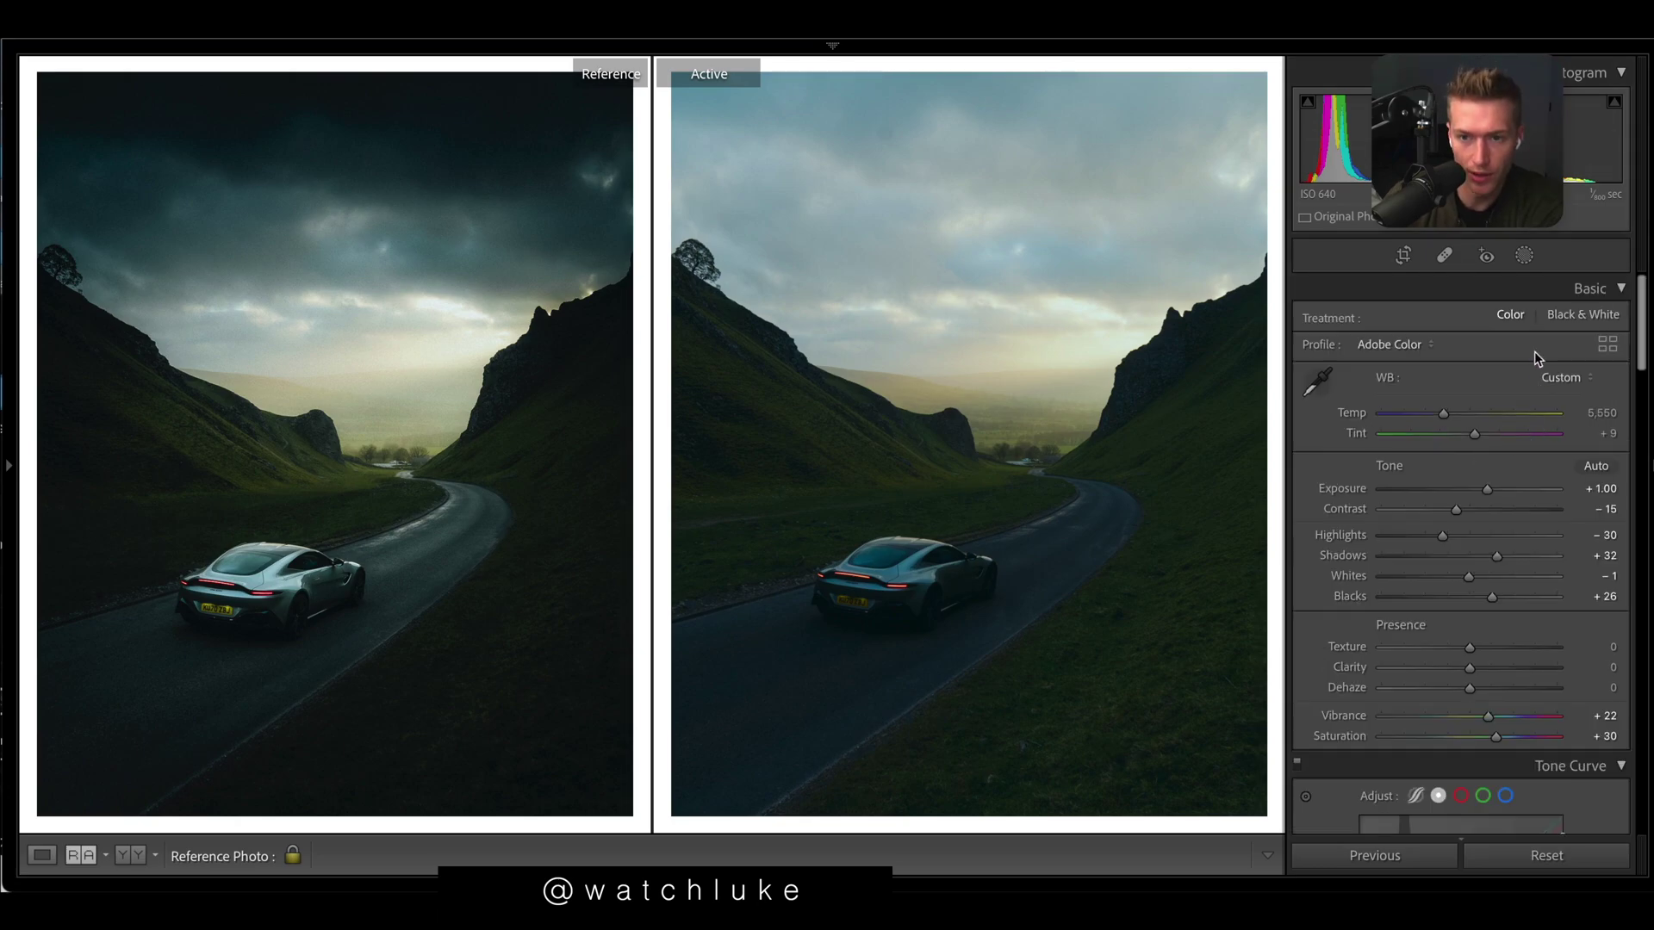
{"action": "left_click", "coordinate": [1524, 254]}
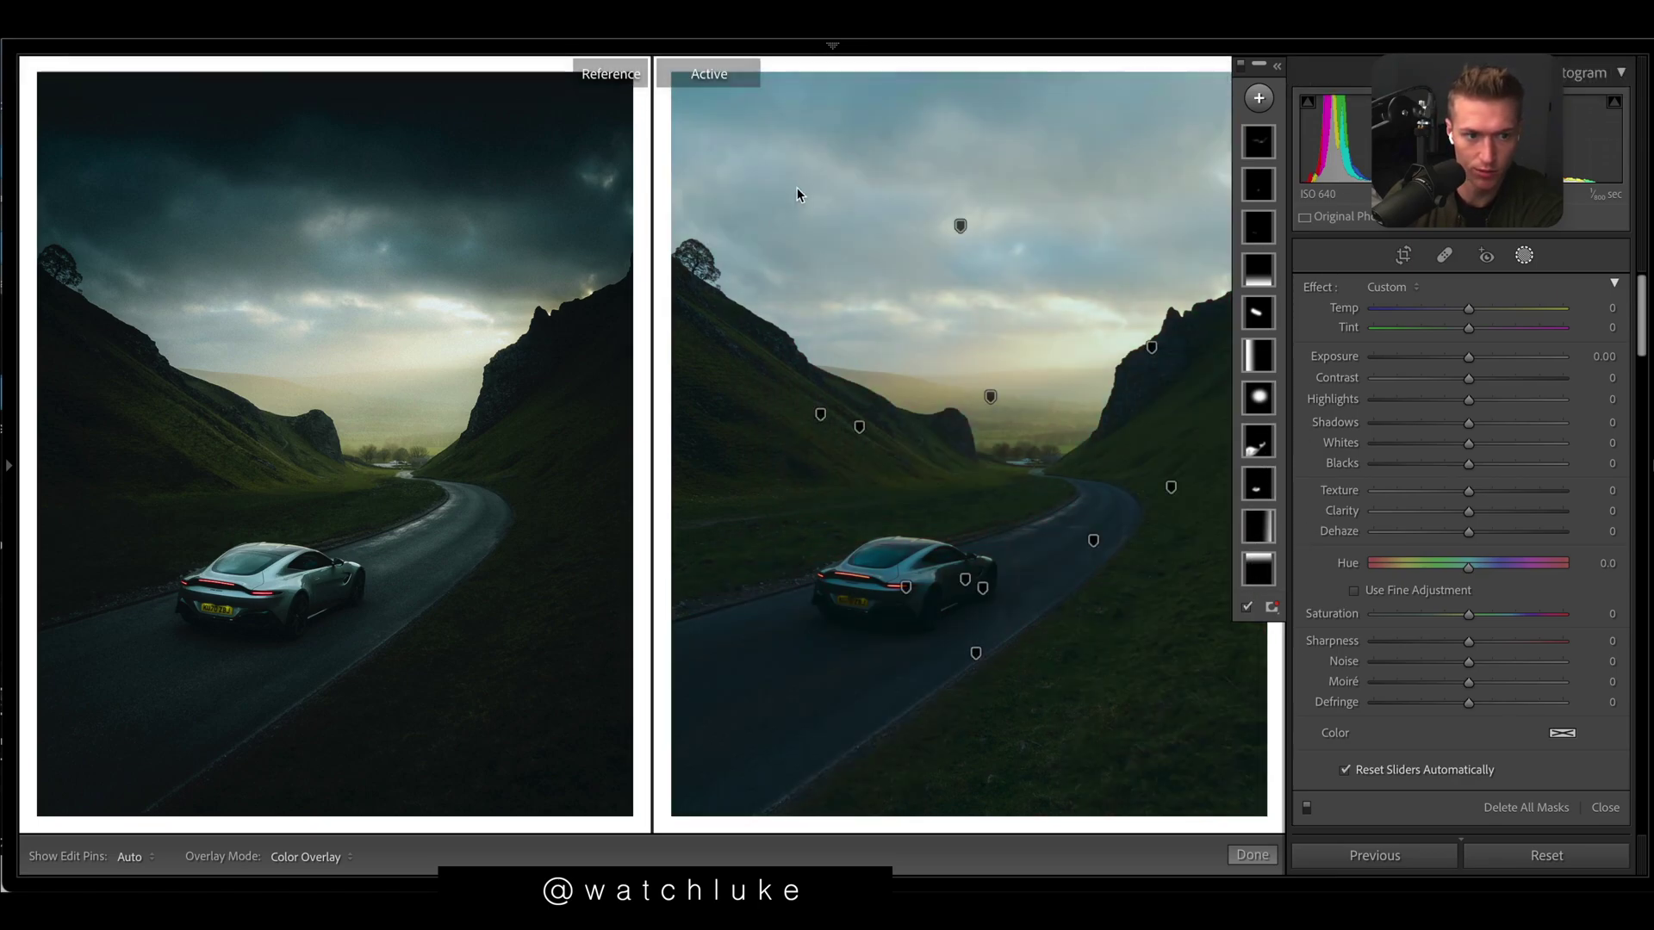
- Select the sky gradient mask, hide its overlay, and set Exposure -3.36, Blacks -21, Temp -26
{"action": "left_click", "coordinate": [1258, 569]}
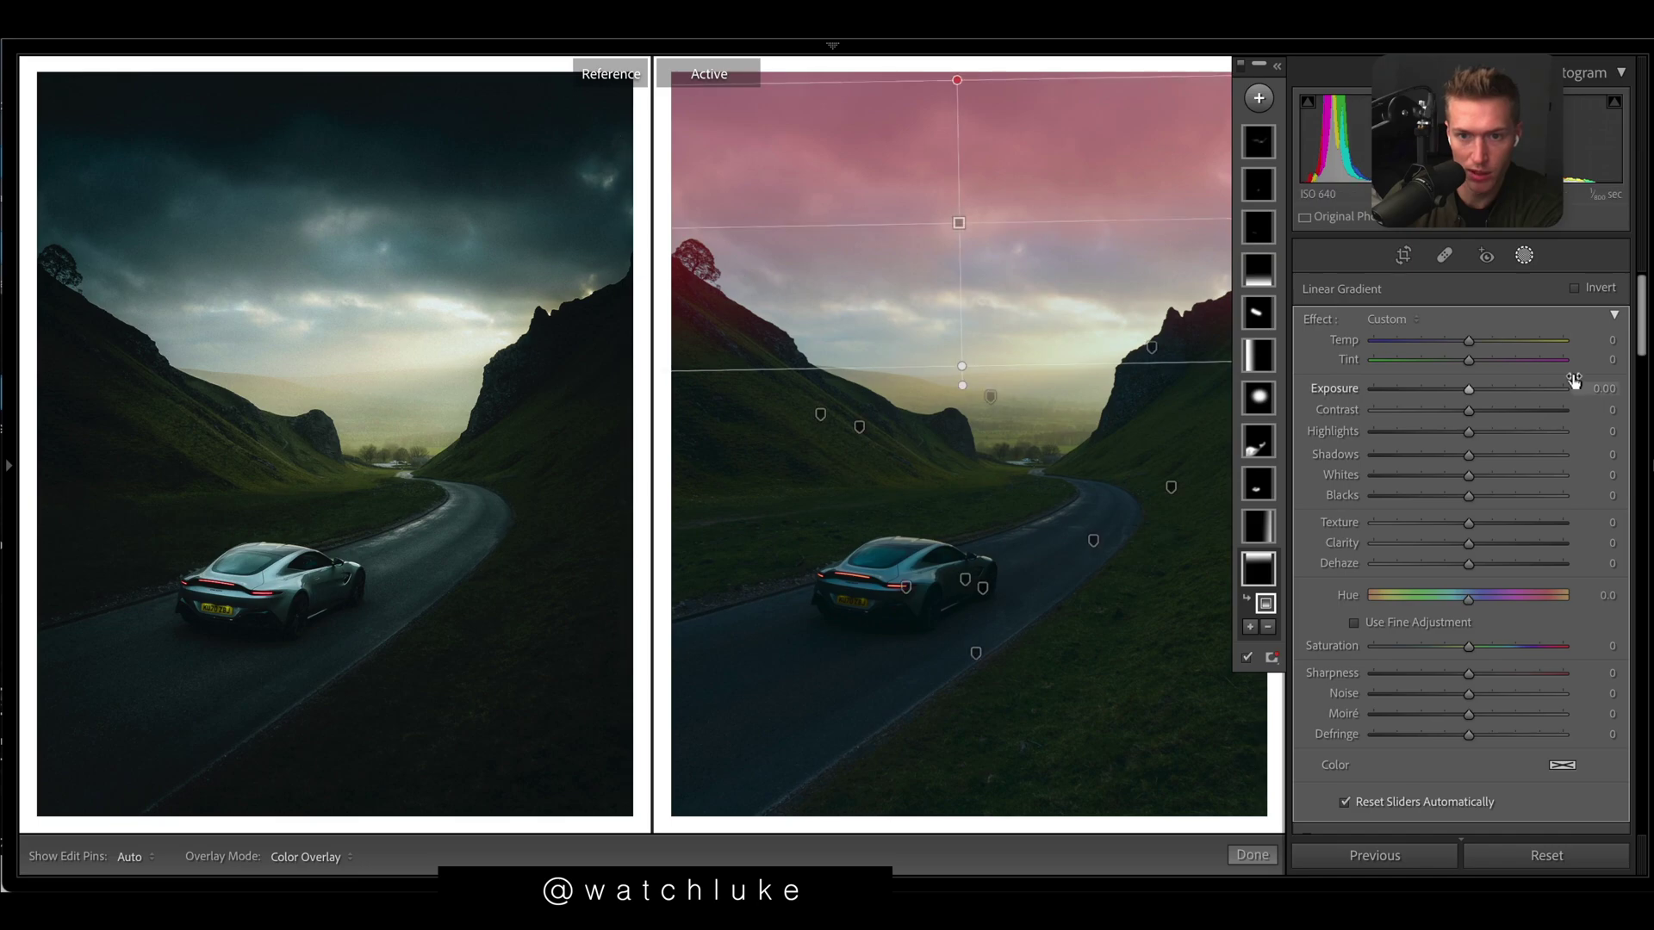
{"action": "key", "text": "o"}
{"action": "left_click_drag", "start_coordinate": [1469, 390], "coordinate": [1387, 406]}
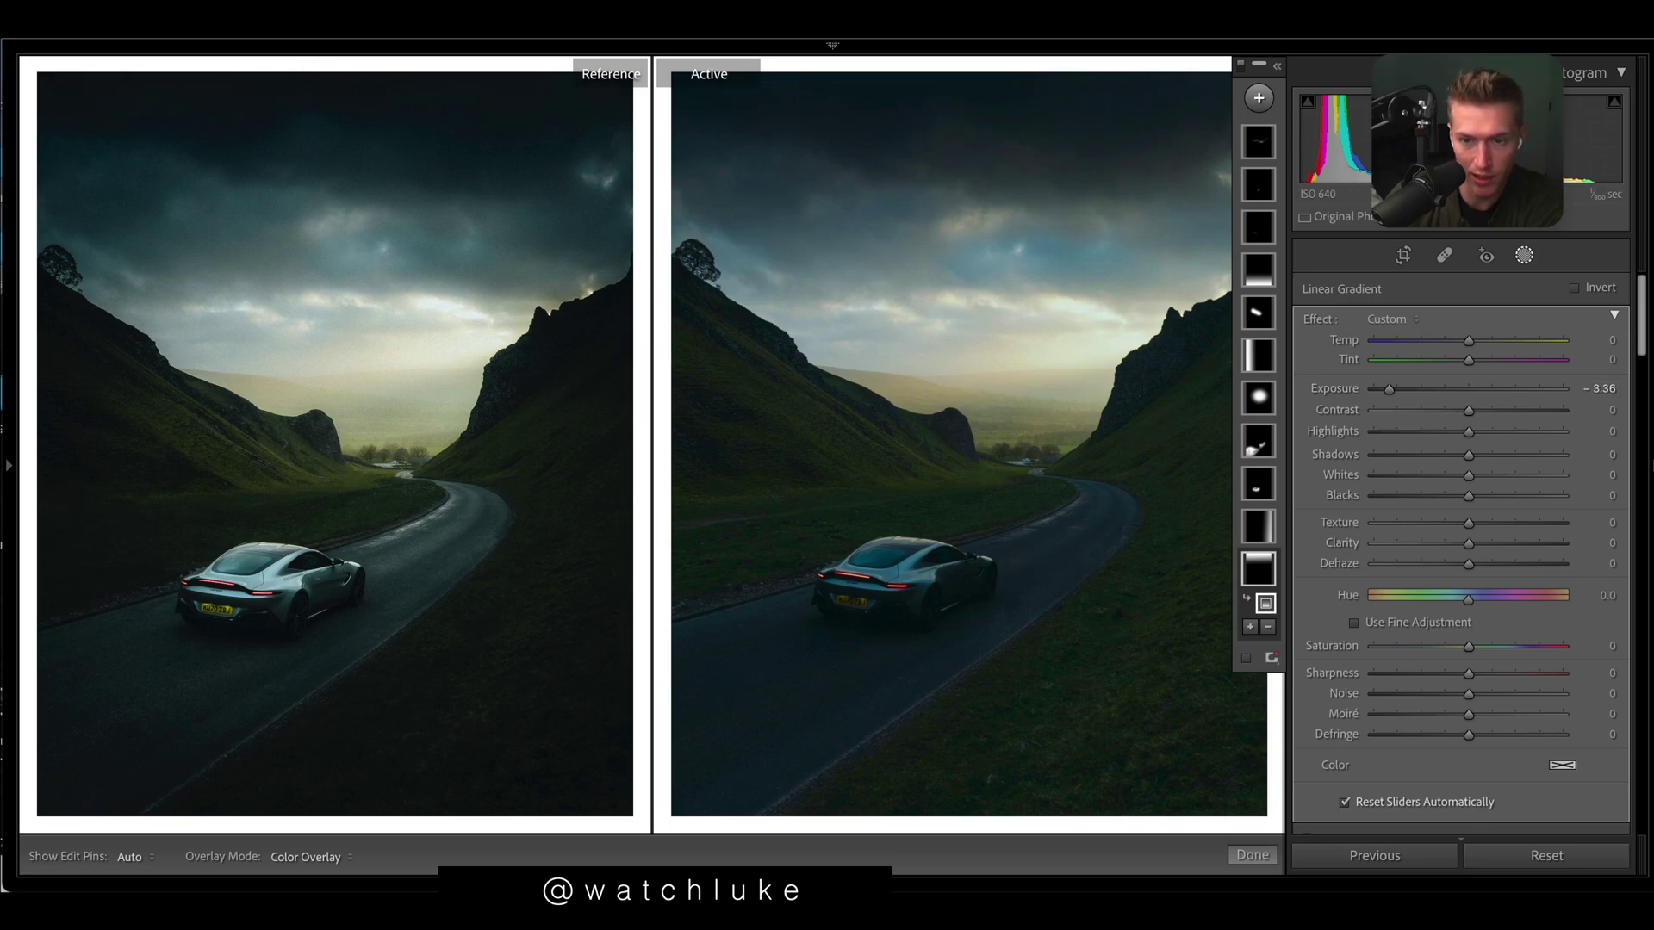
{"action": "left_click_drag", "start_coordinate": [1464, 495], "coordinate": [1448, 495]}
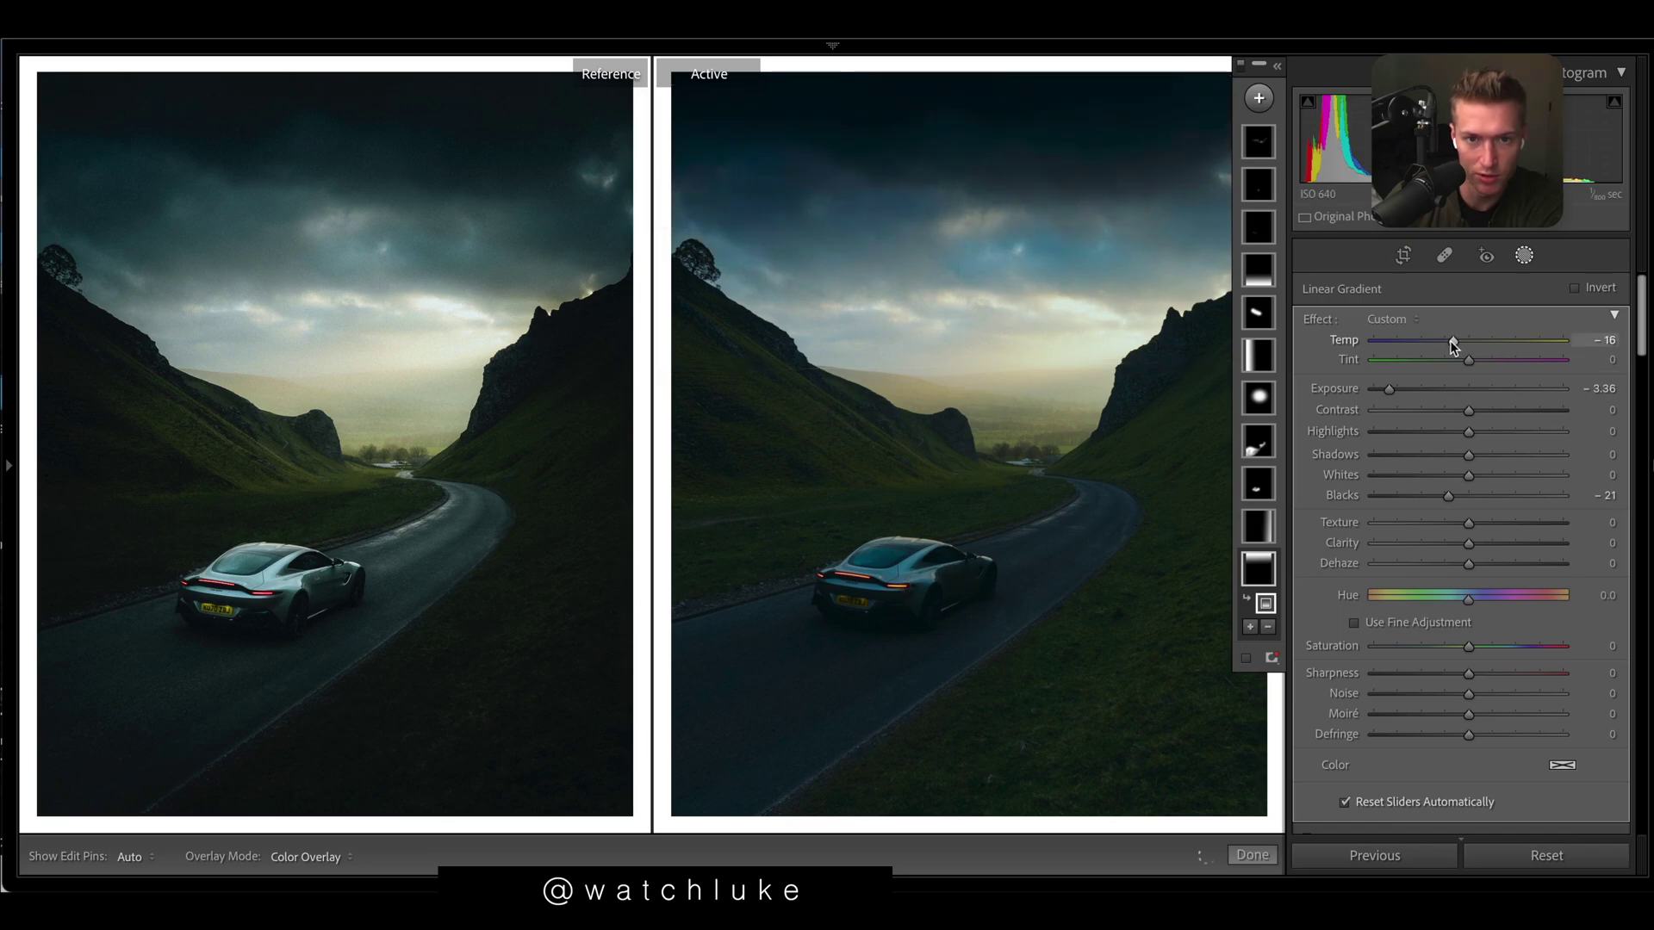
{"action": "left_click_drag", "start_coordinate": [1449, 339], "coordinate": [1445, 340]}
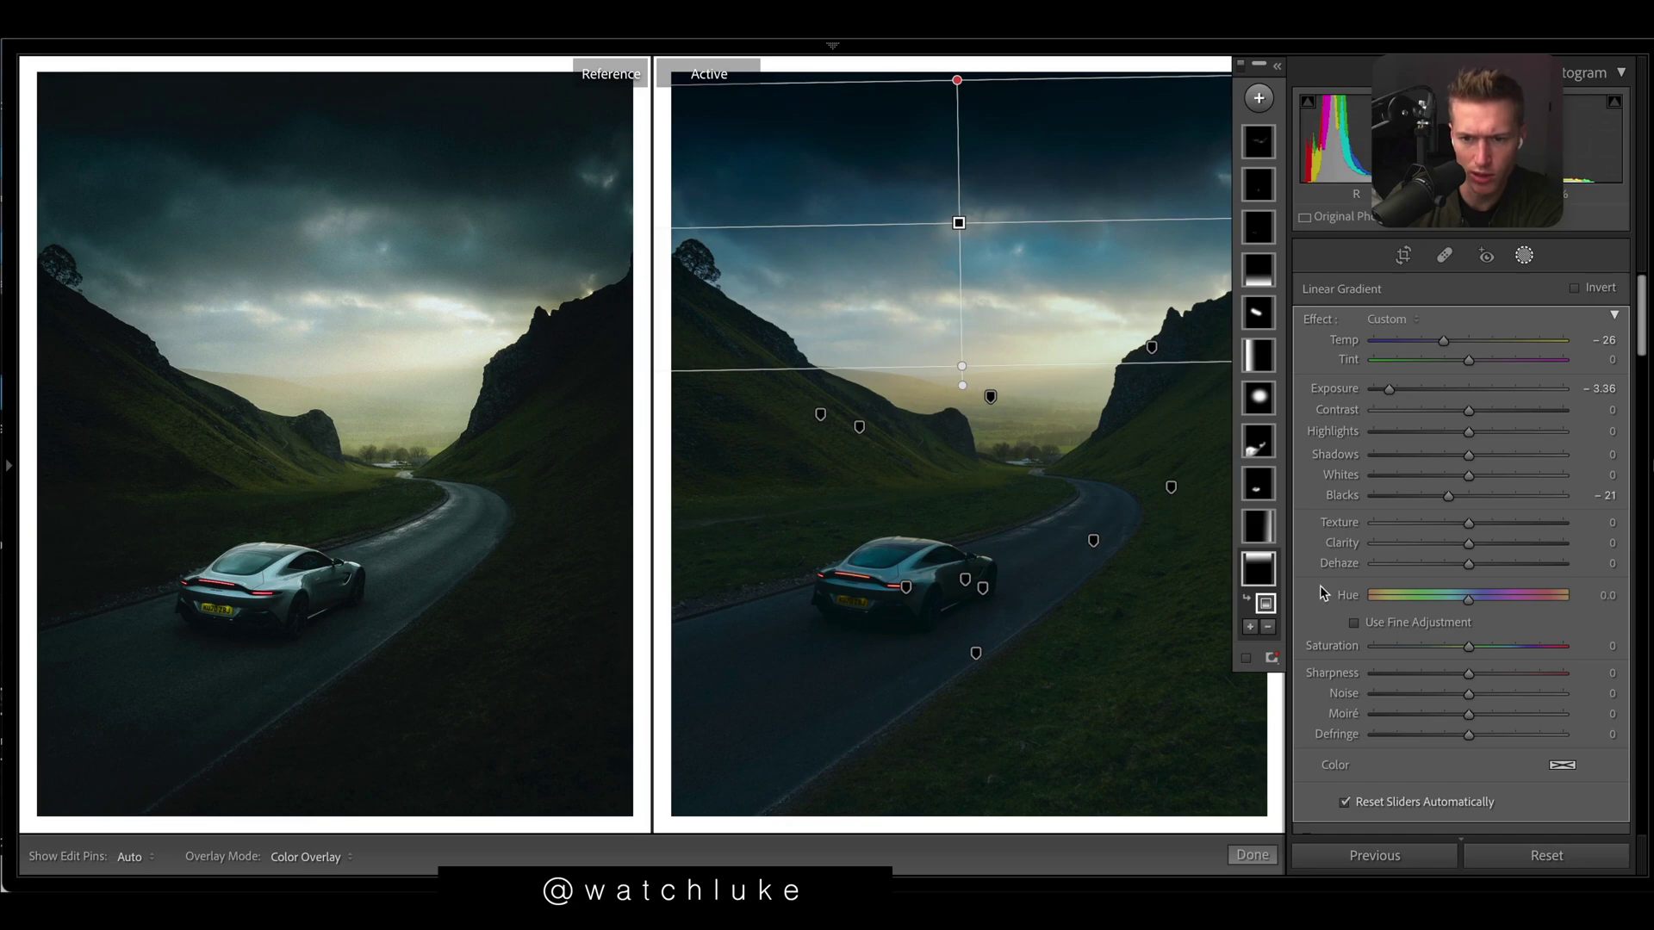
- Select the right-side gradient mask, hide its overlay, and set Exposure -0.47, Shadows -28, Saturation +14
{"action": "left_click", "coordinate": [1258, 526]}
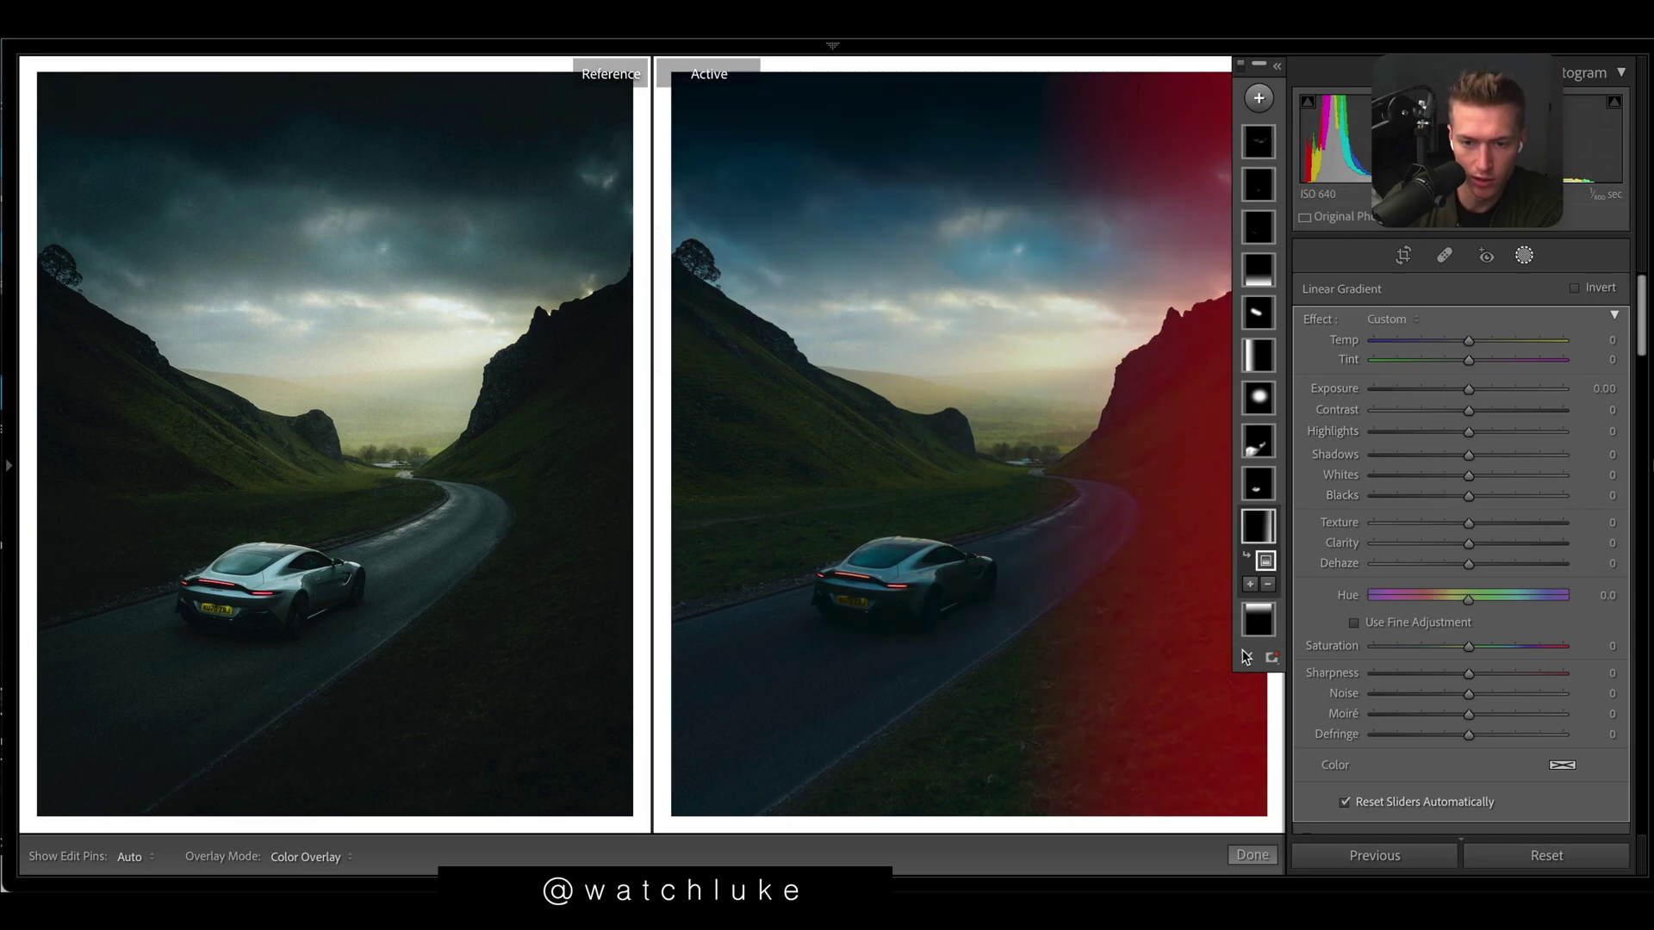
{"action": "left_click", "coordinate": [1246, 660]}
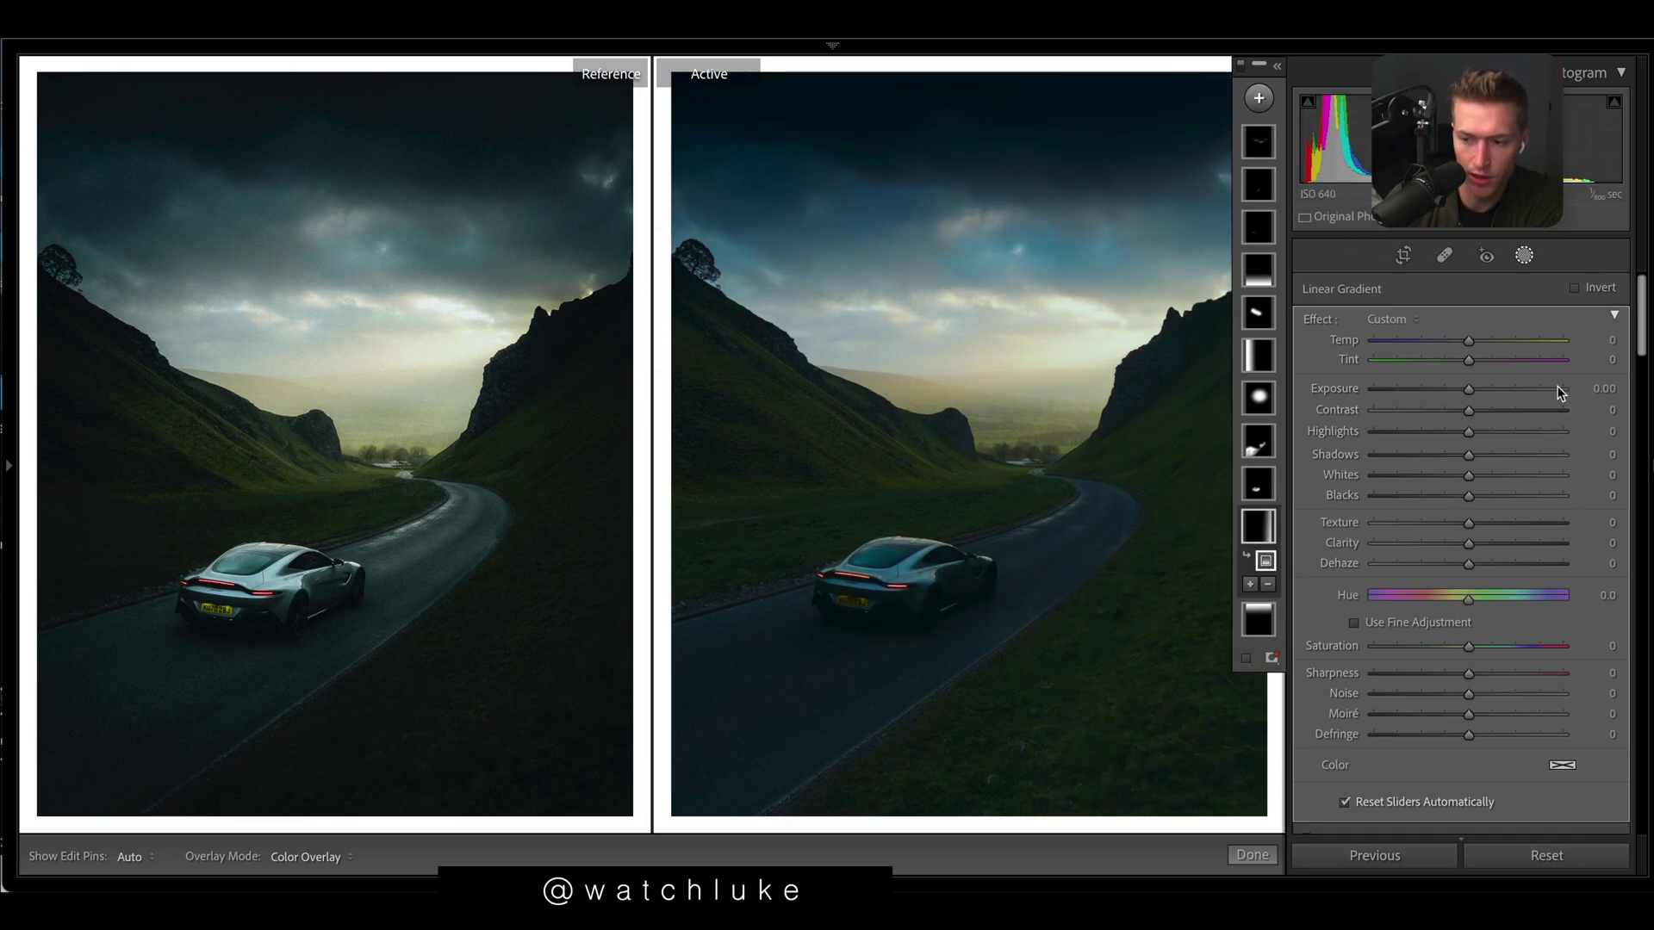
{"action": "left_click_drag", "start_coordinate": [1468, 389], "coordinate": [1454, 389]}
{"action": "left_click_drag", "start_coordinate": [1468, 455], "coordinate": [1434, 467]}
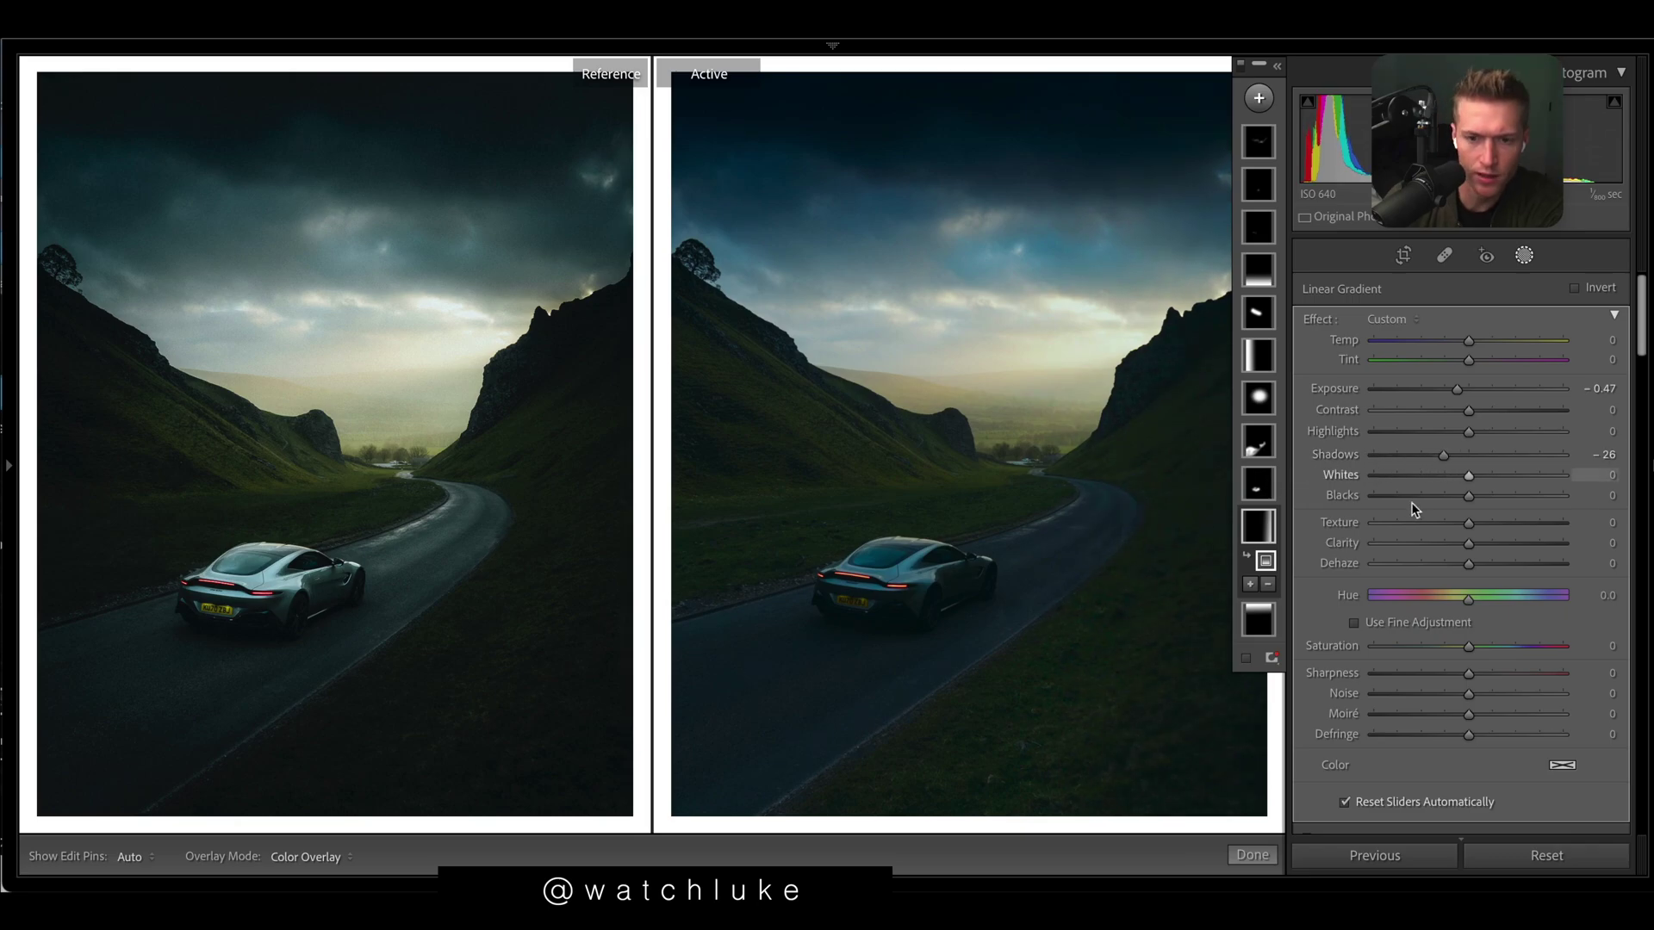
{"action": "left_click_drag", "start_coordinate": [1445, 646], "coordinate": [1483, 652]}
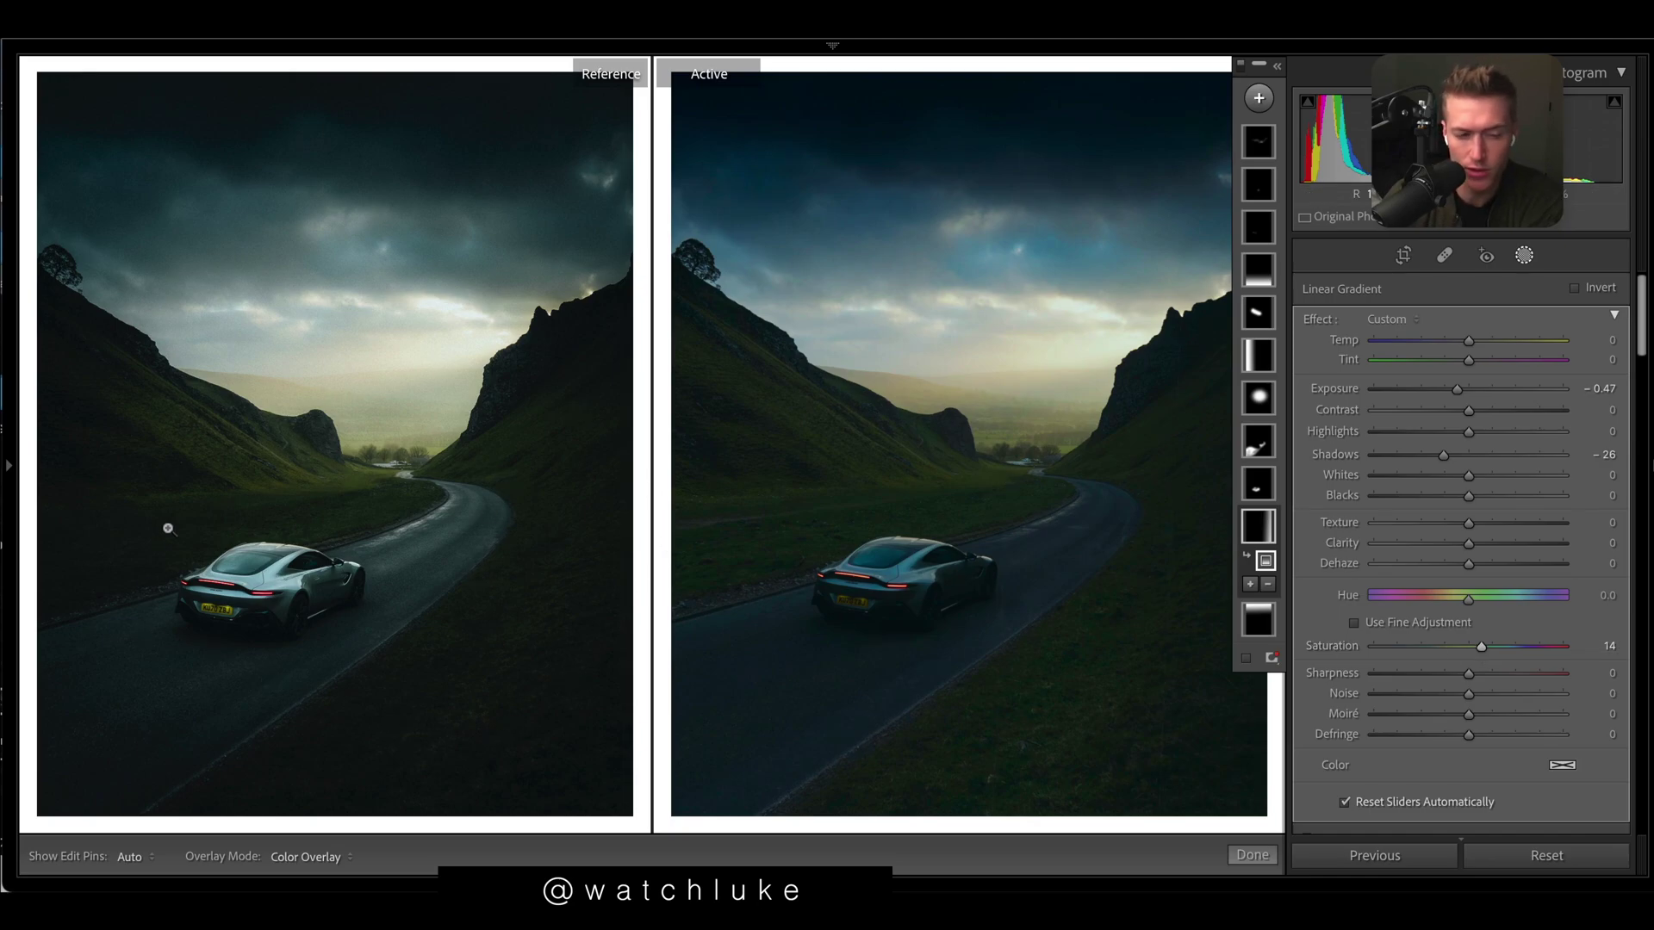
- Select the car brush mask, hide its overlay, and set Exposure 1.37, Whites 28, Clarity 34
{"action": "left_click", "coordinate": [1257, 484]}
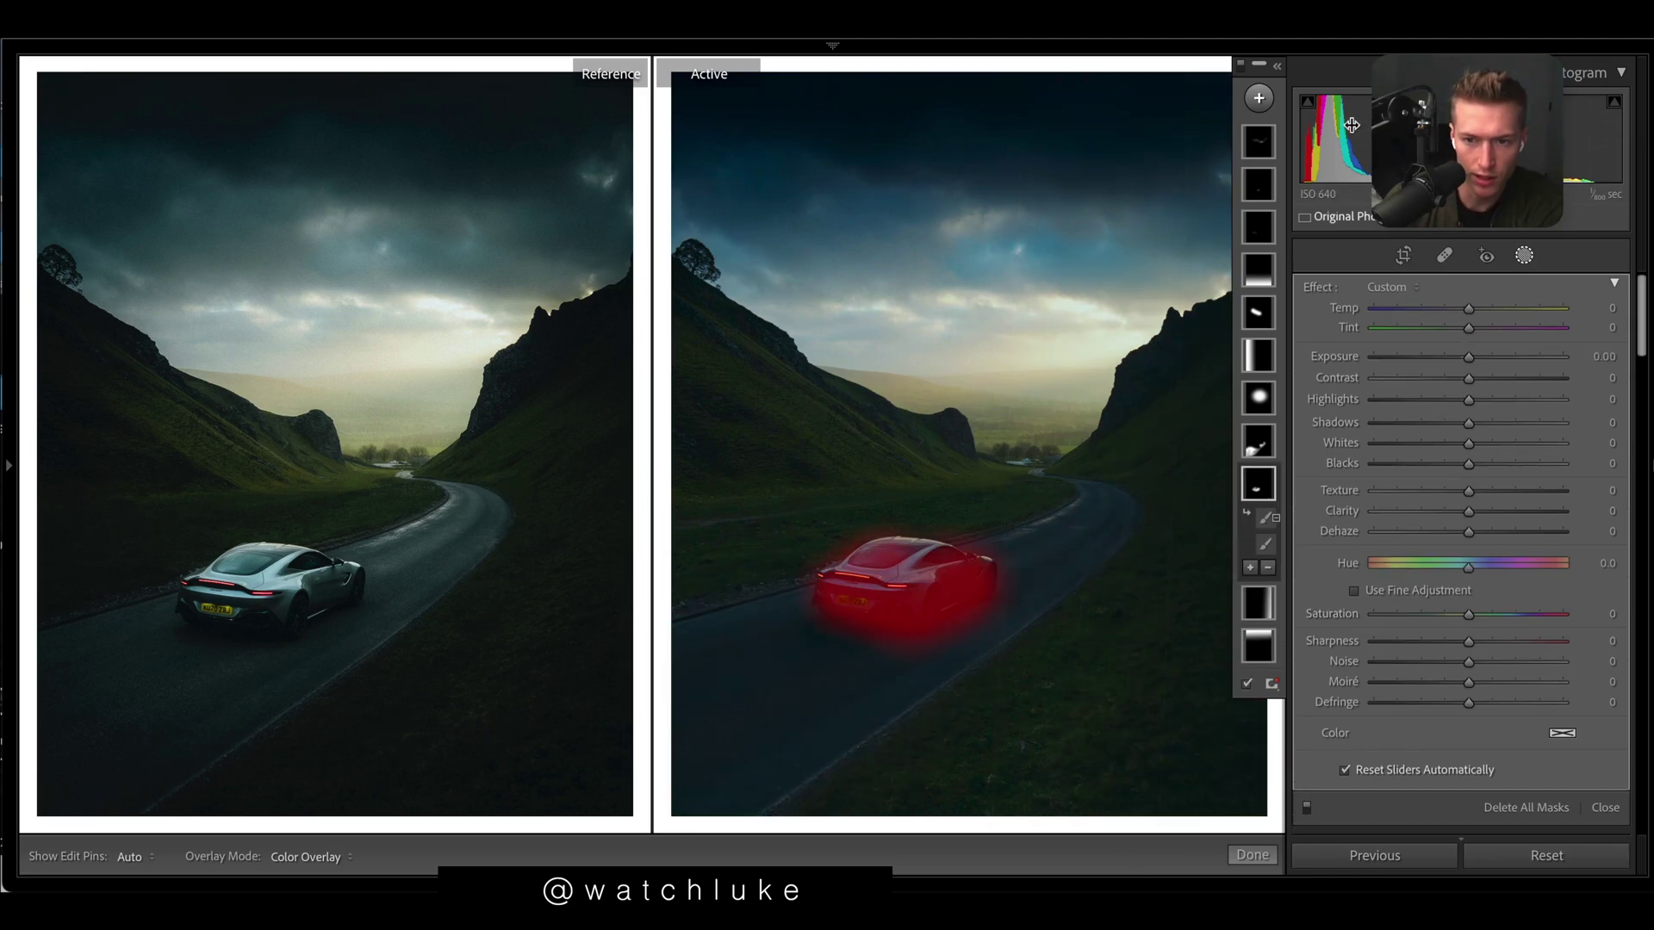
{"action": "left_click", "coordinate": [1246, 684]}
{"action": "left_click_drag", "start_coordinate": [1488, 356], "coordinate": [1500, 360]}
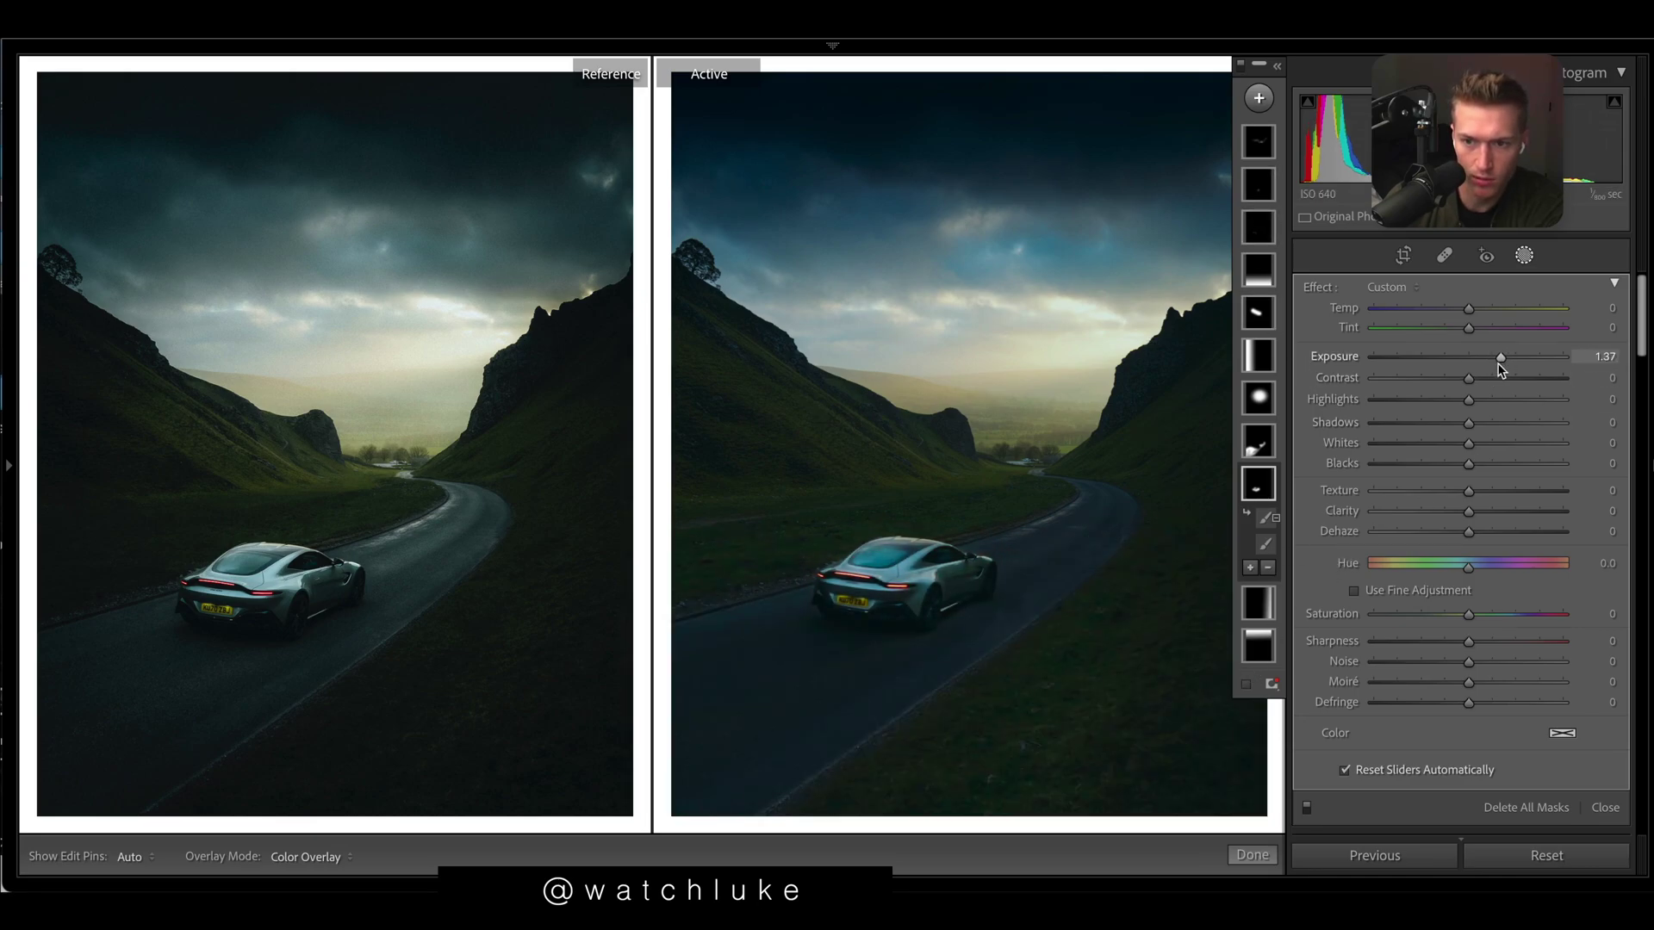
{"action": "left_click_drag", "start_coordinate": [1489, 446], "coordinate": [1508, 444]}
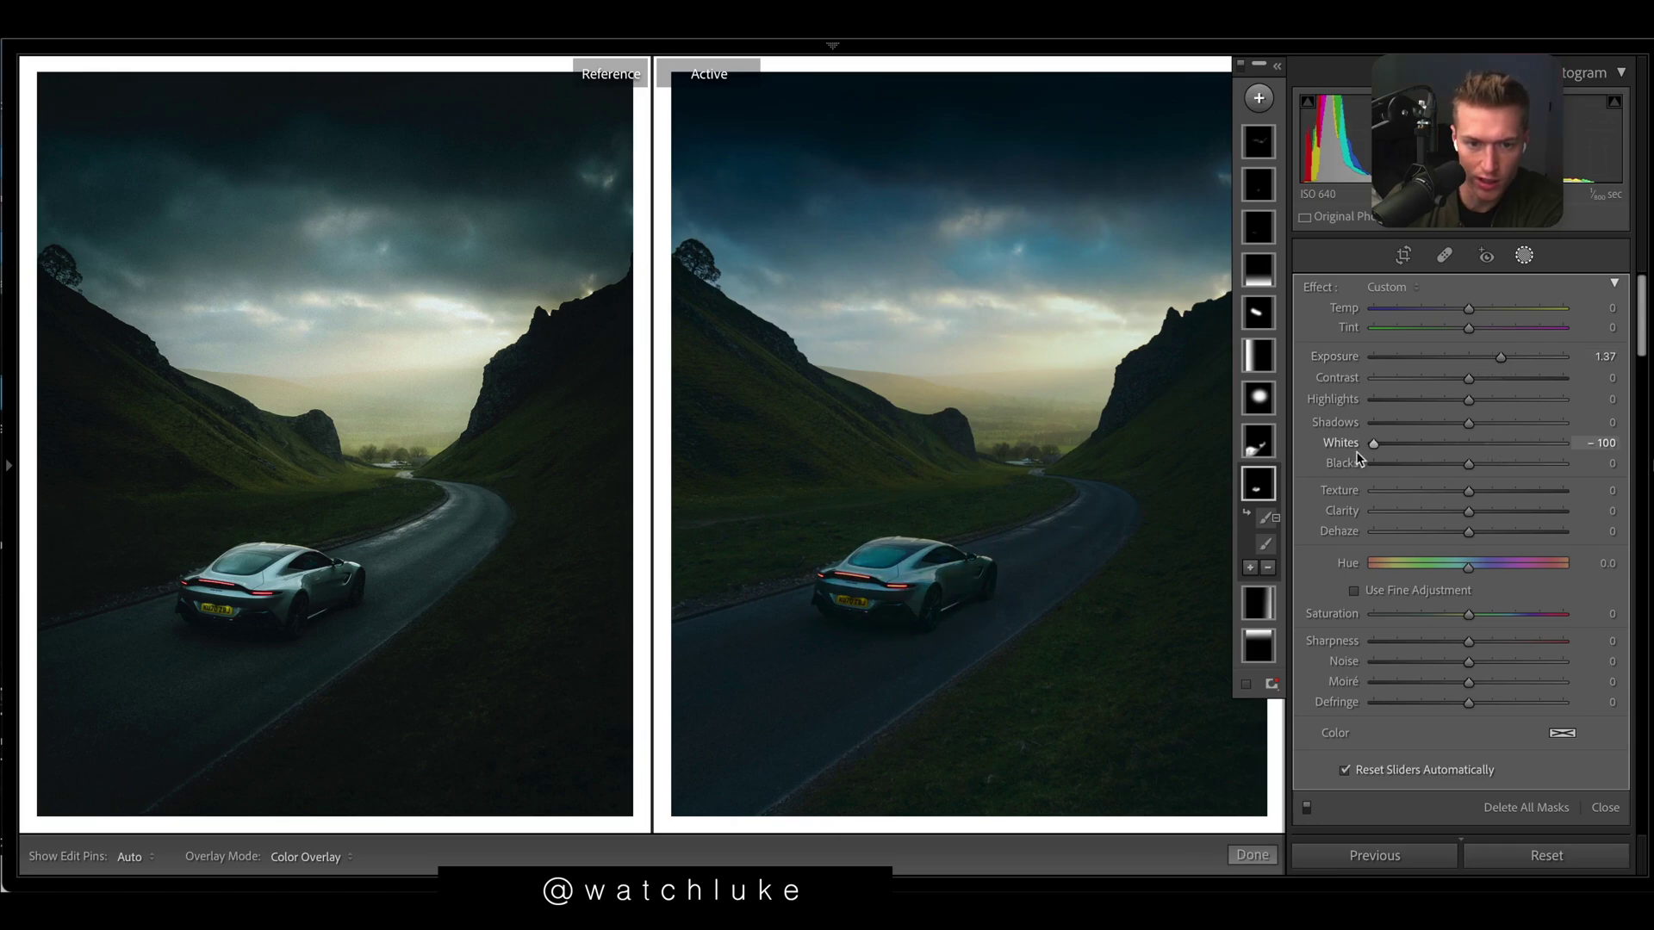
{"action": "left_click", "coordinate": [1514, 455]}
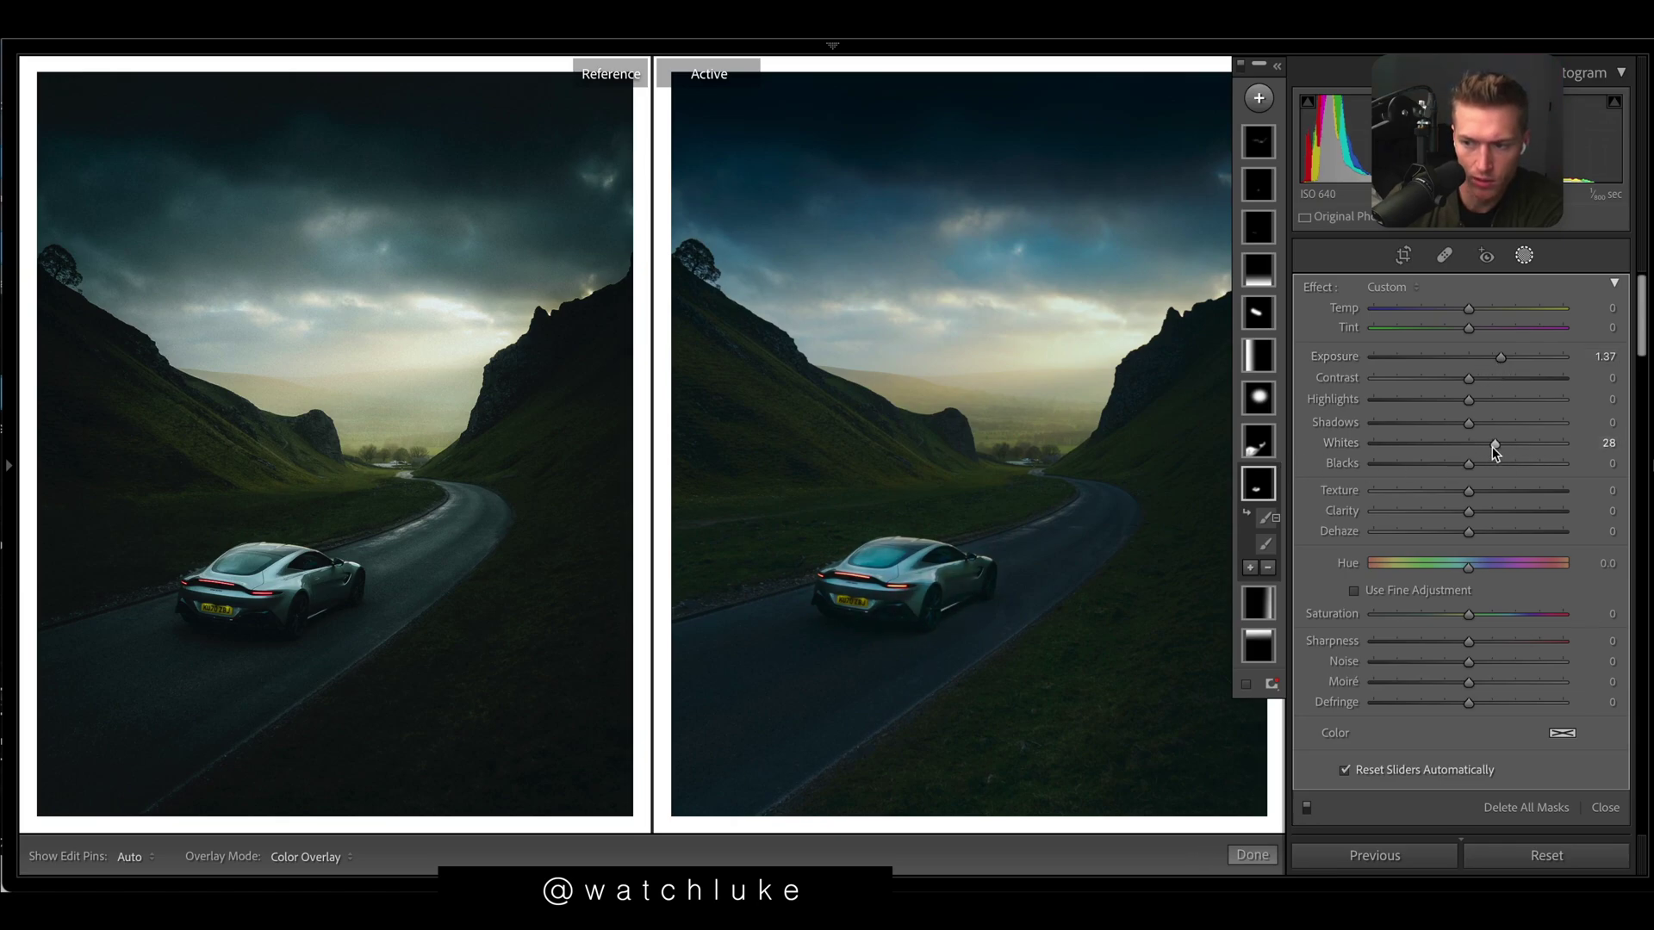
{"action": "left_click_drag", "start_coordinate": [1468, 510], "coordinate": [1336, 540]}
{"action": "left_click", "coordinate": [1480, 513]}
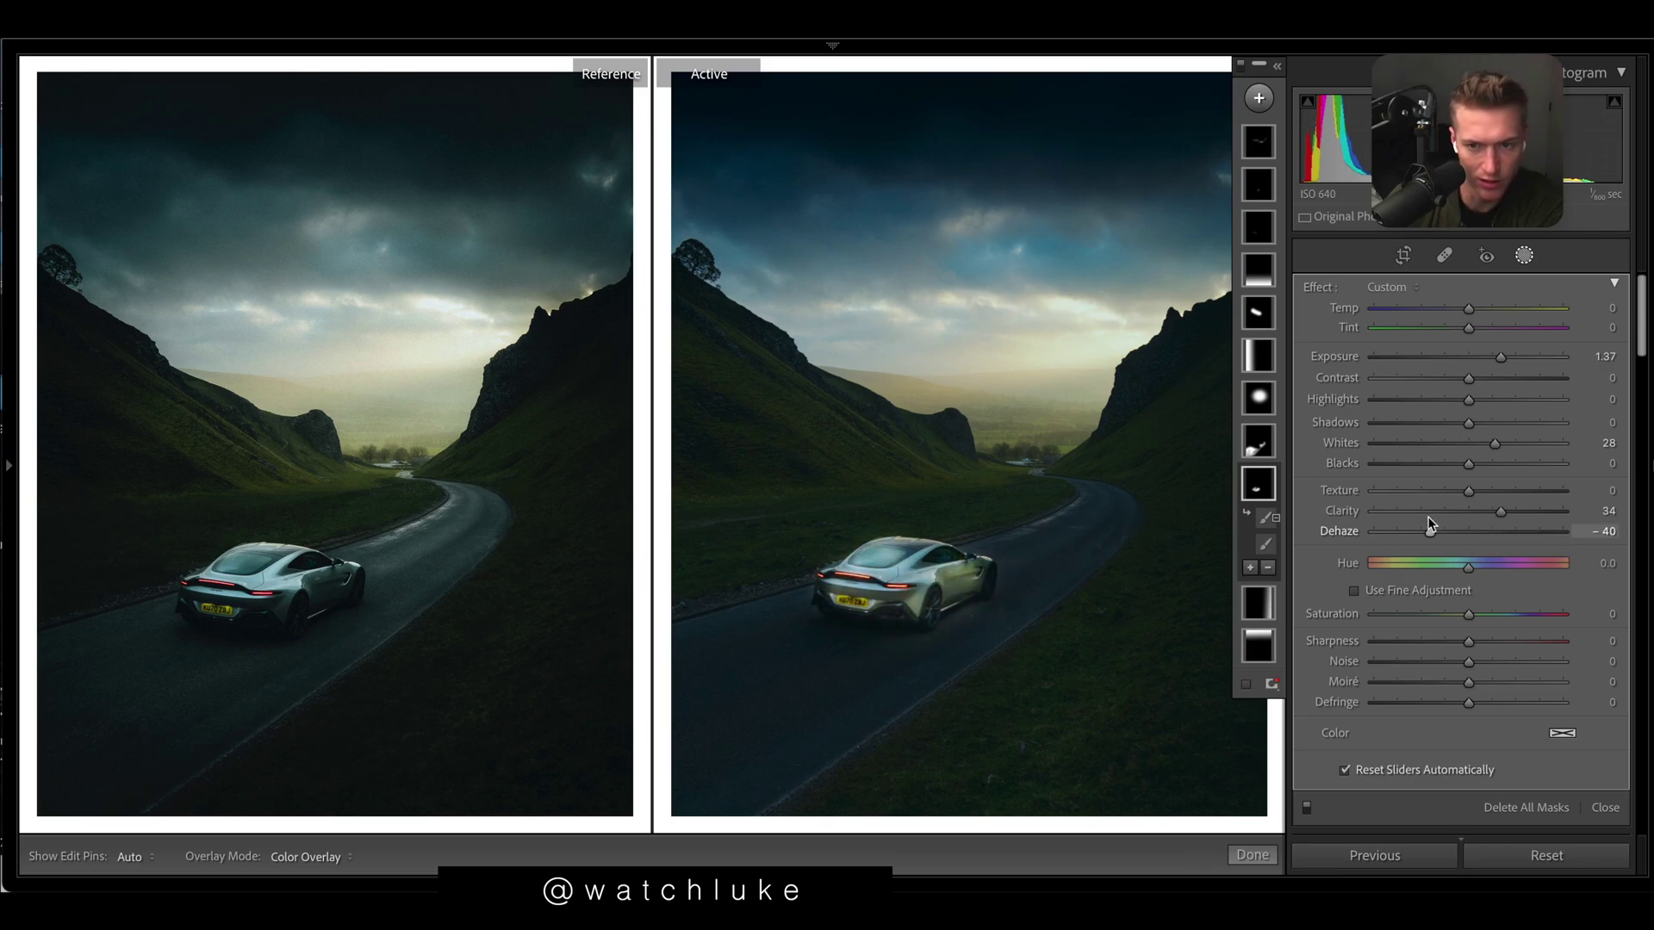
- Give the car mask Dehaze +5 and Saturation +12, then finish mask editing
{"action": "double_click", "coordinate": [1452, 532]}
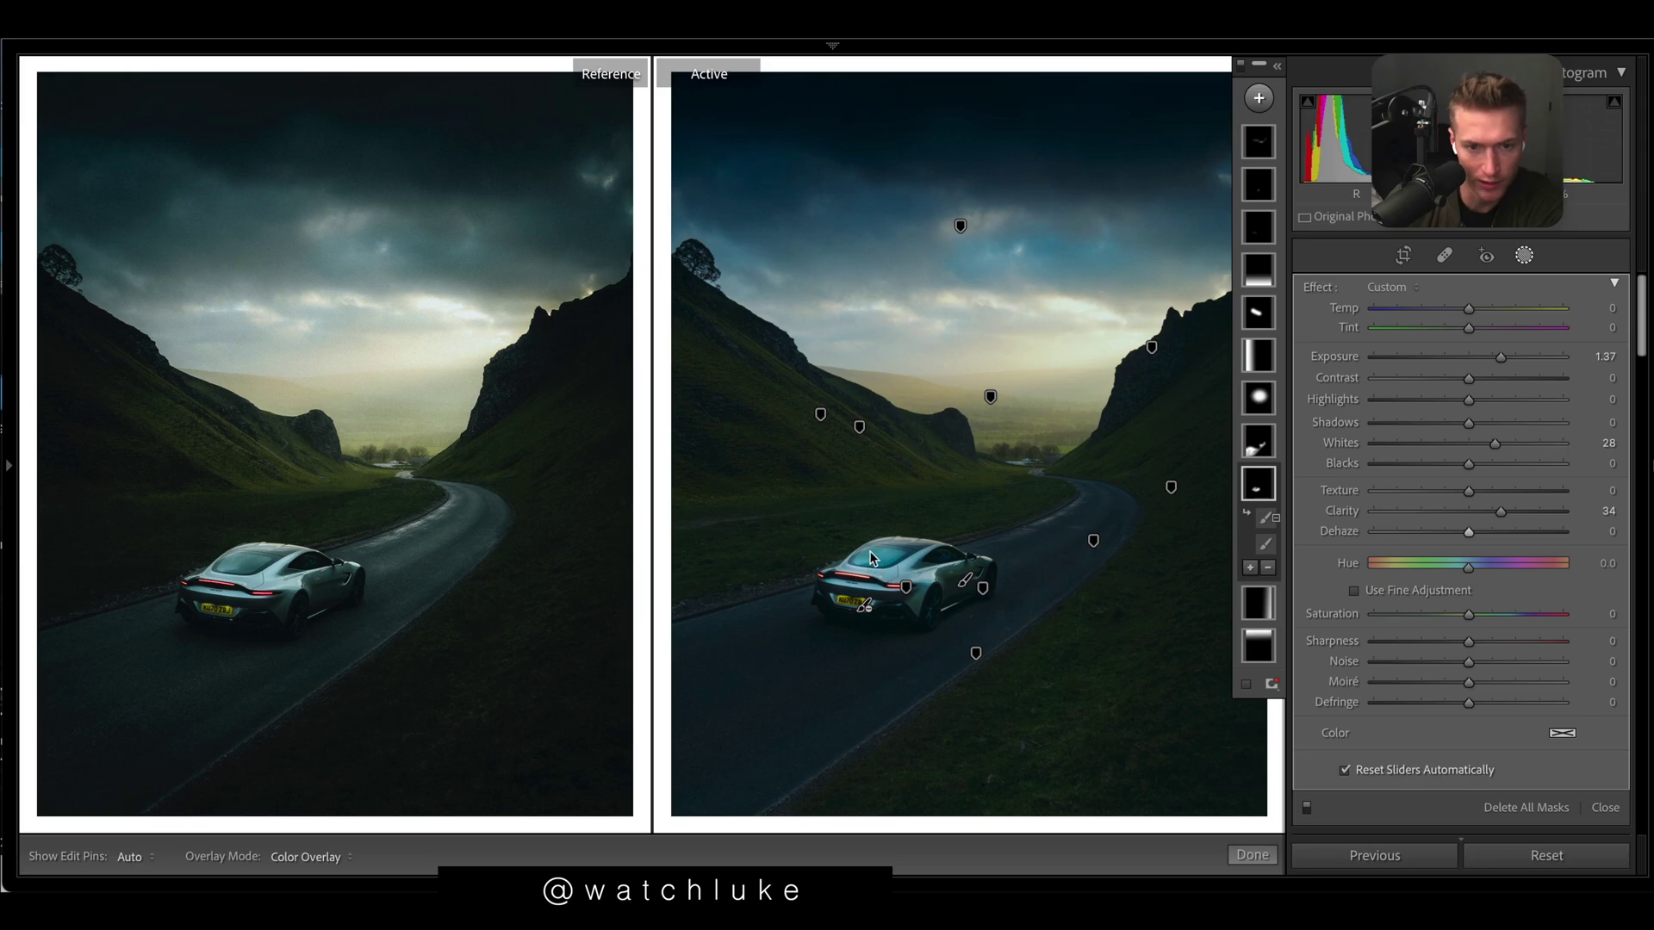
{"action": "mouse_move", "coordinate": [1470, 534]}
{"action": "left_mouse_down"}
{"action": "mouse_move", "coordinate": [1484, 534]}
{"action": "mouse_move", "coordinate": [1471, 535]}
{"action": "left_mouse_up"}
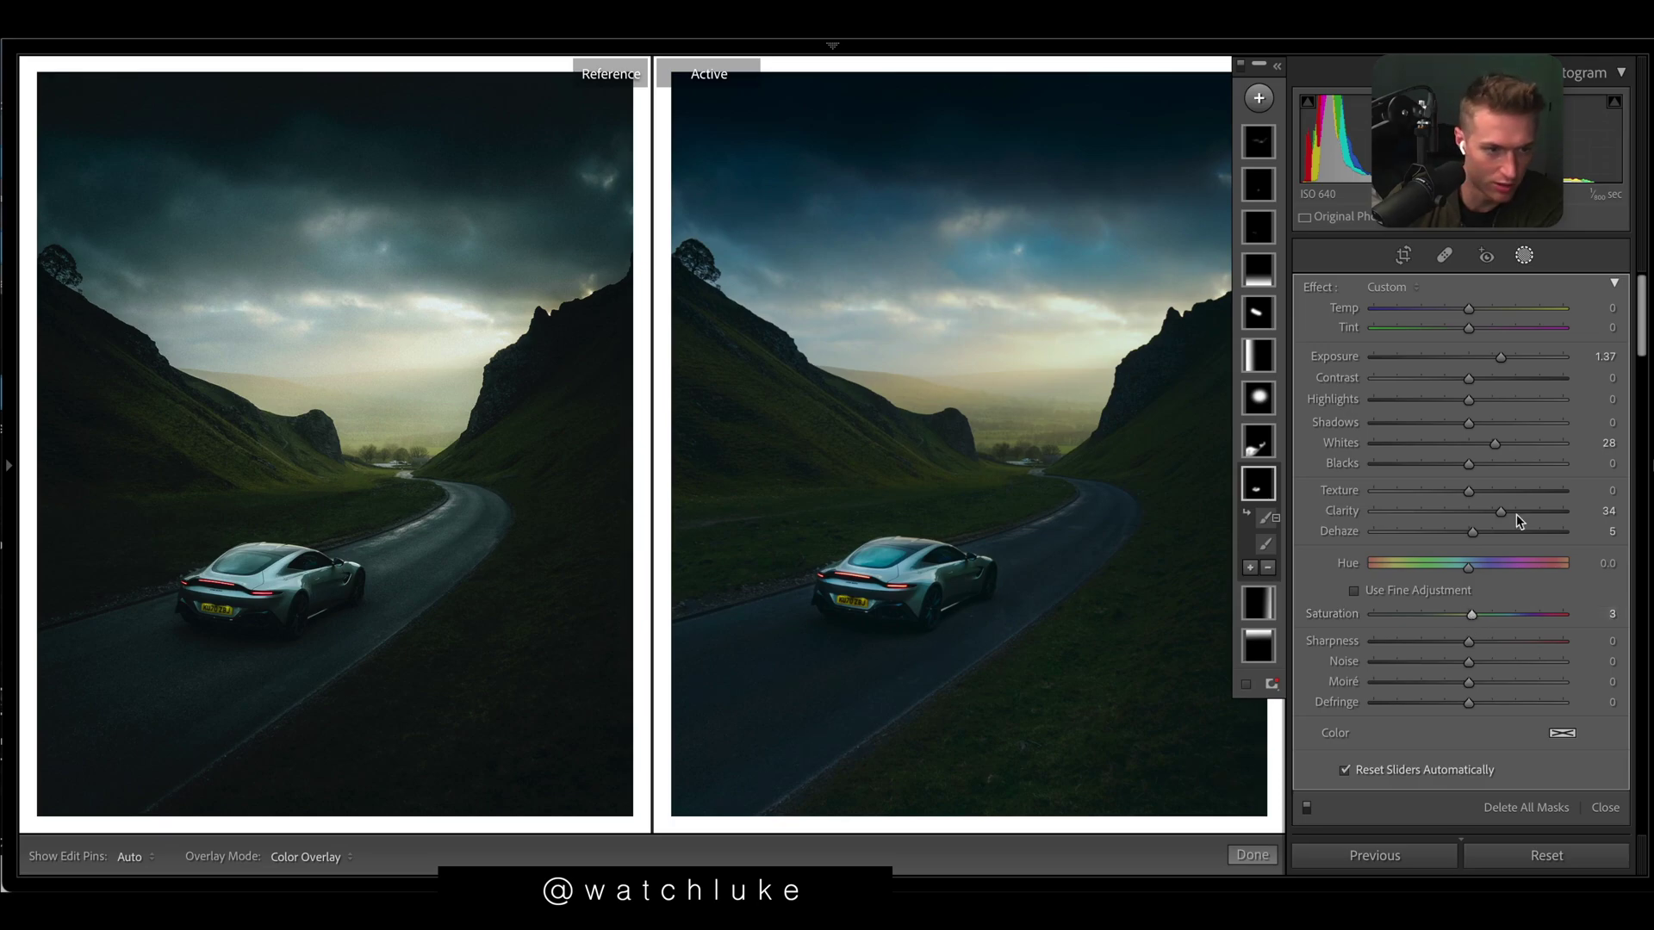
{"action": "left_click_drag", "start_coordinate": [1469, 615], "coordinate": [1472, 615]}
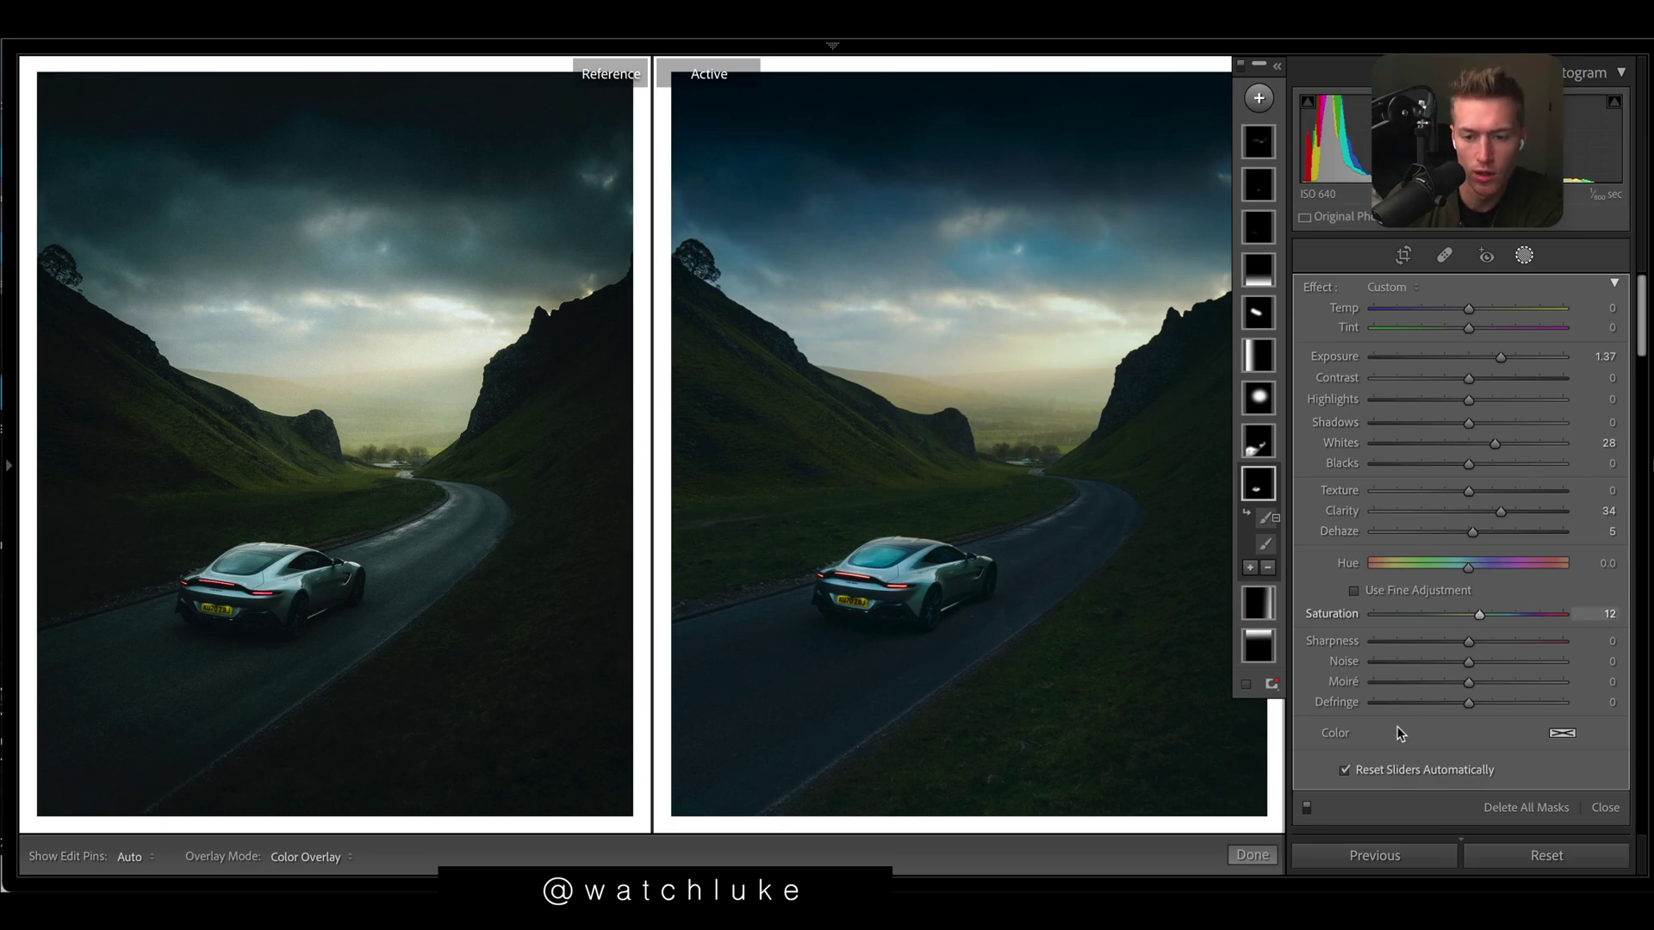
{"action": "left_click", "coordinate": [1252, 854]}
- Set HSL Blue Saturation to -27, then give the brush mask Exposure 0.89, Whites 18, Saturation 11
{"action": "left_click_drag", "start_coordinate": [1639, 308], "coordinate": [1641, 466]}
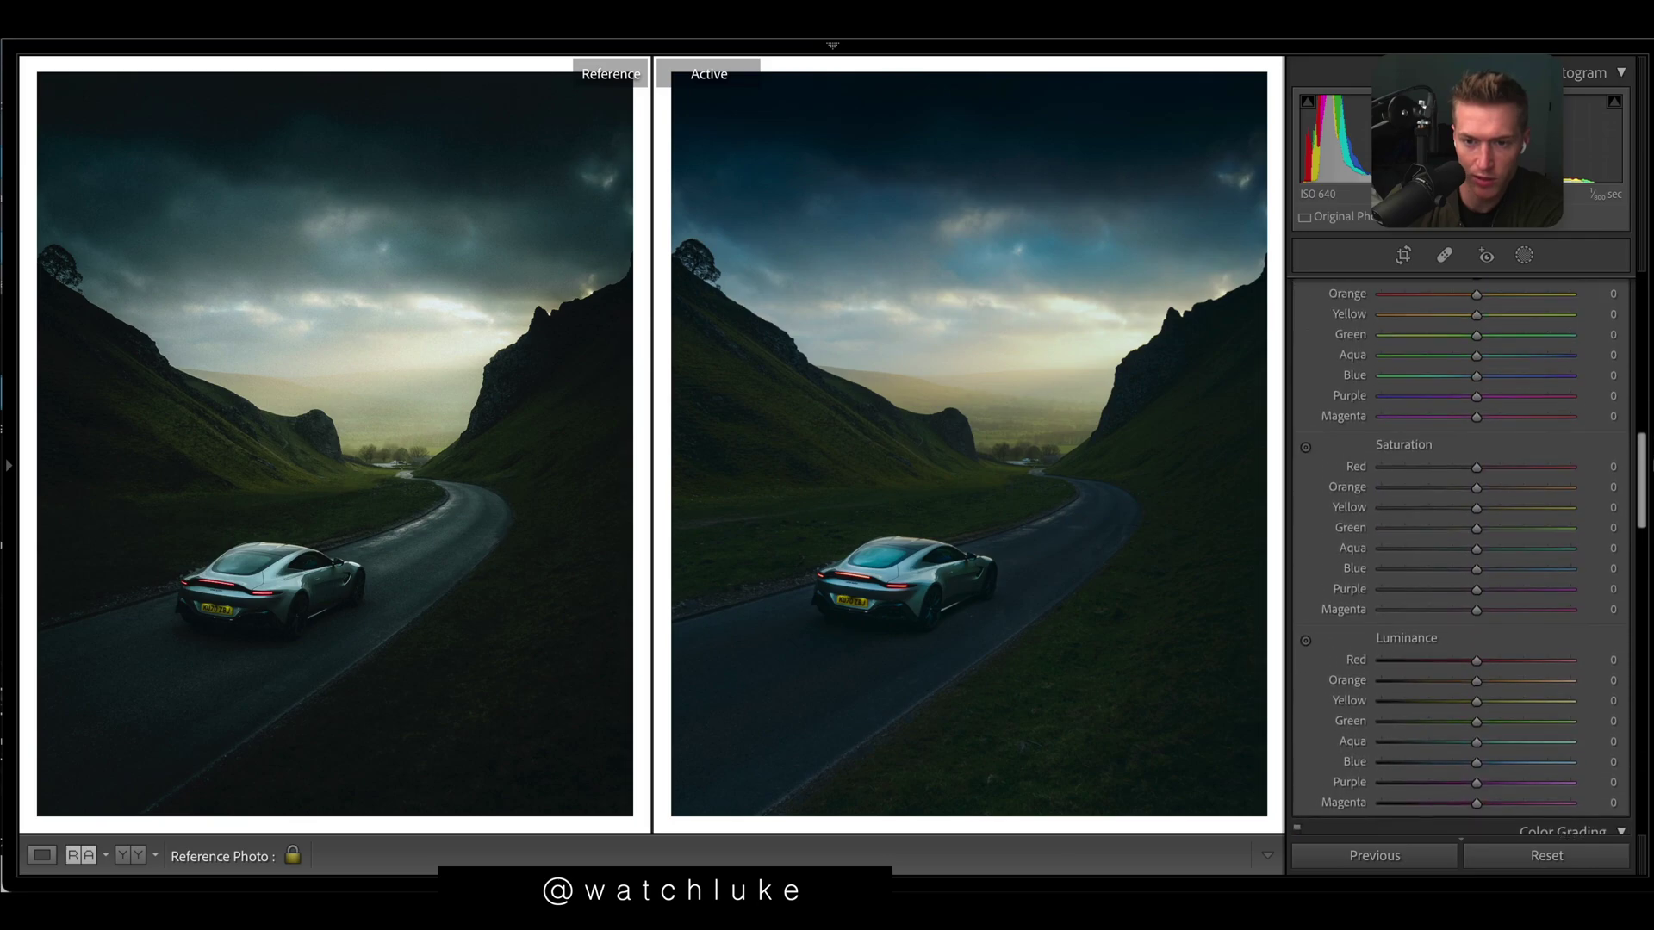
{"action": "mouse_move", "coordinate": [1476, 570]}
{"action": "left_mouse_down"}
{"action": "mouse_move", "coordinate": [1431, 565]}
{"action": "mouse_move", "coordinate": [1448, 566]}
{"action": "left_mouse_up"}
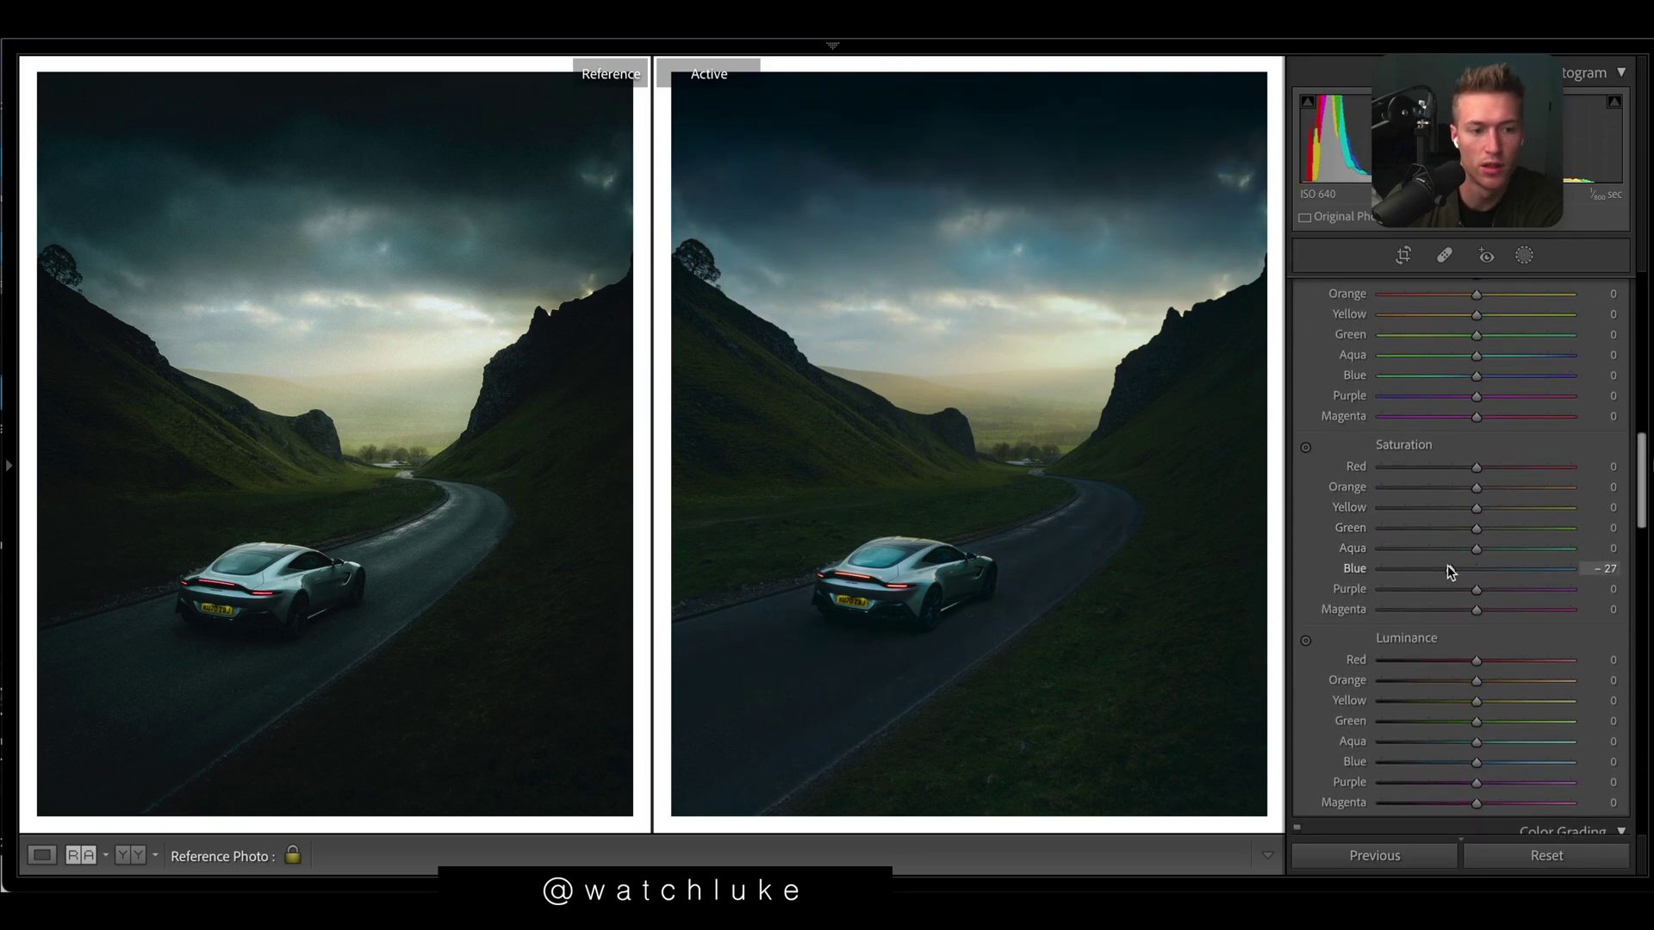
{"action": "left_click", "coordinate": [1524, 255]}
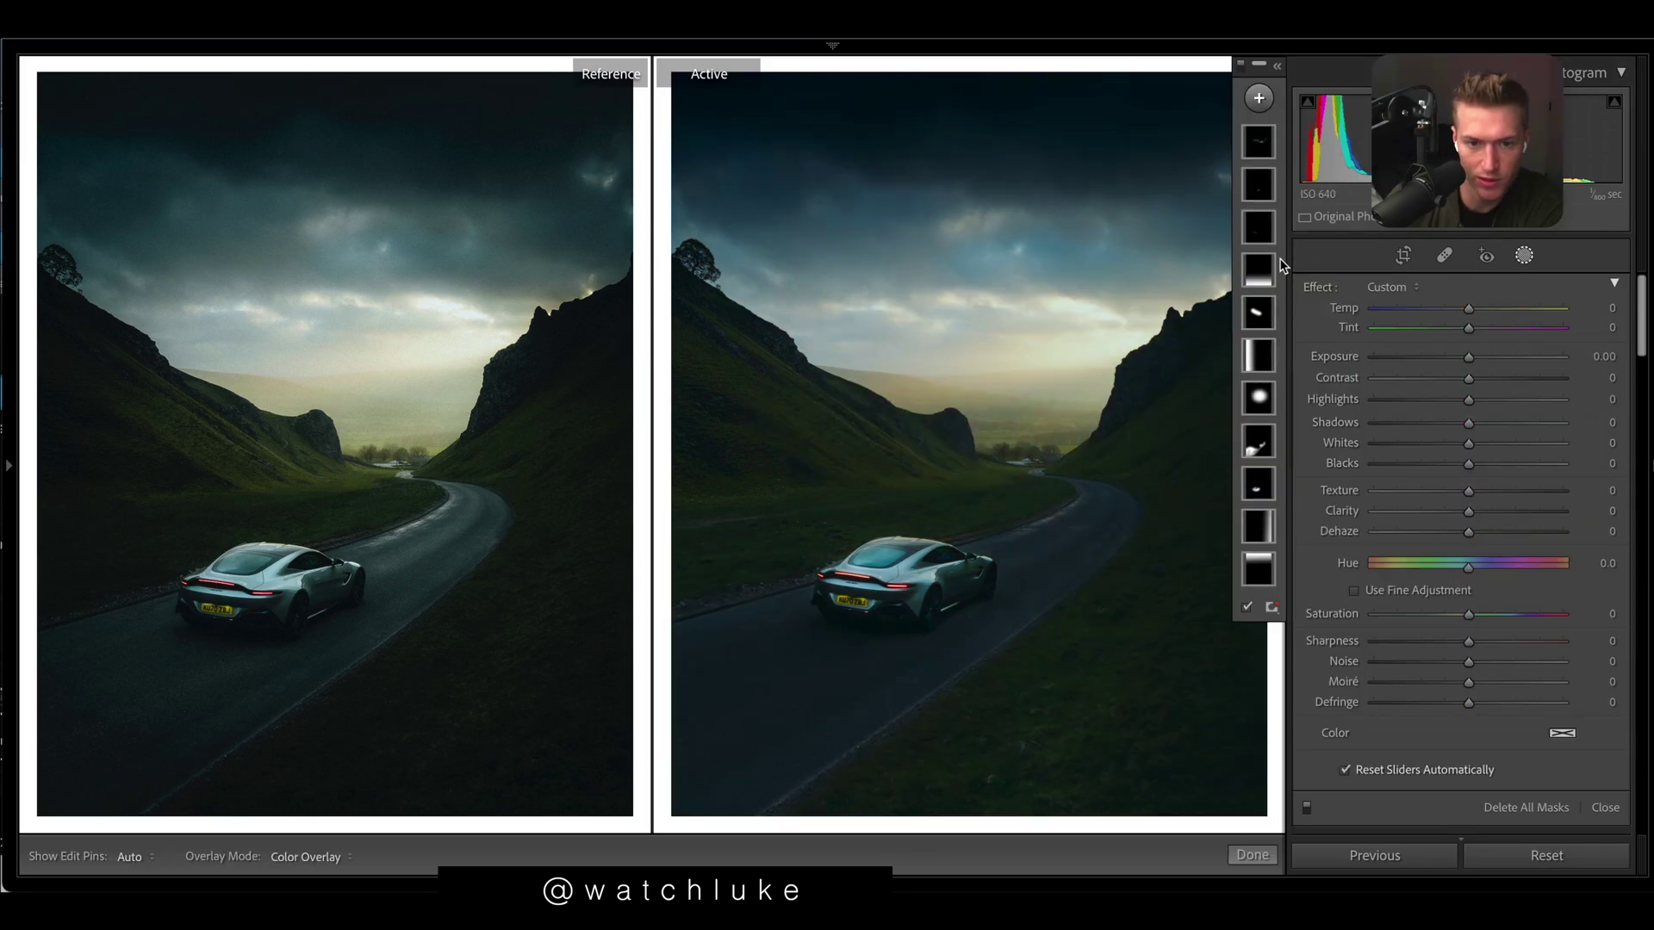
{"action": "left_click", "coordinate": [1257, 441]}
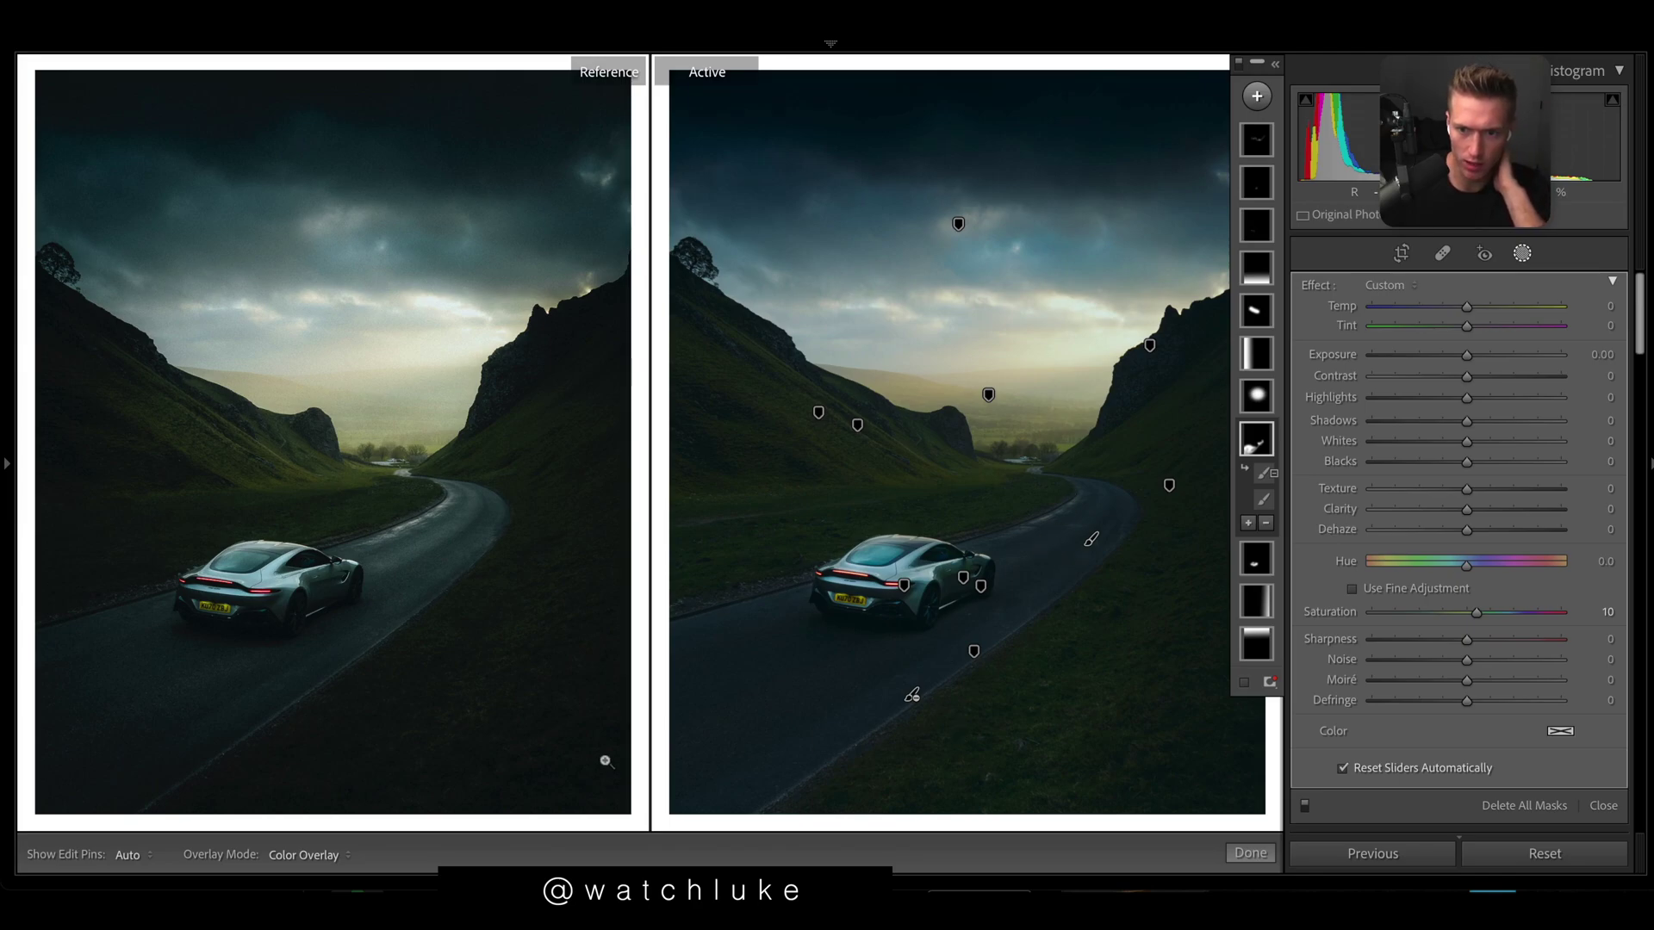
{"action": "left_click", "coordinate": [1480, 355]}
{"action": "left_click_drag", "start_coordinate": [1482, 356], "coordinate": [1487, 356]}
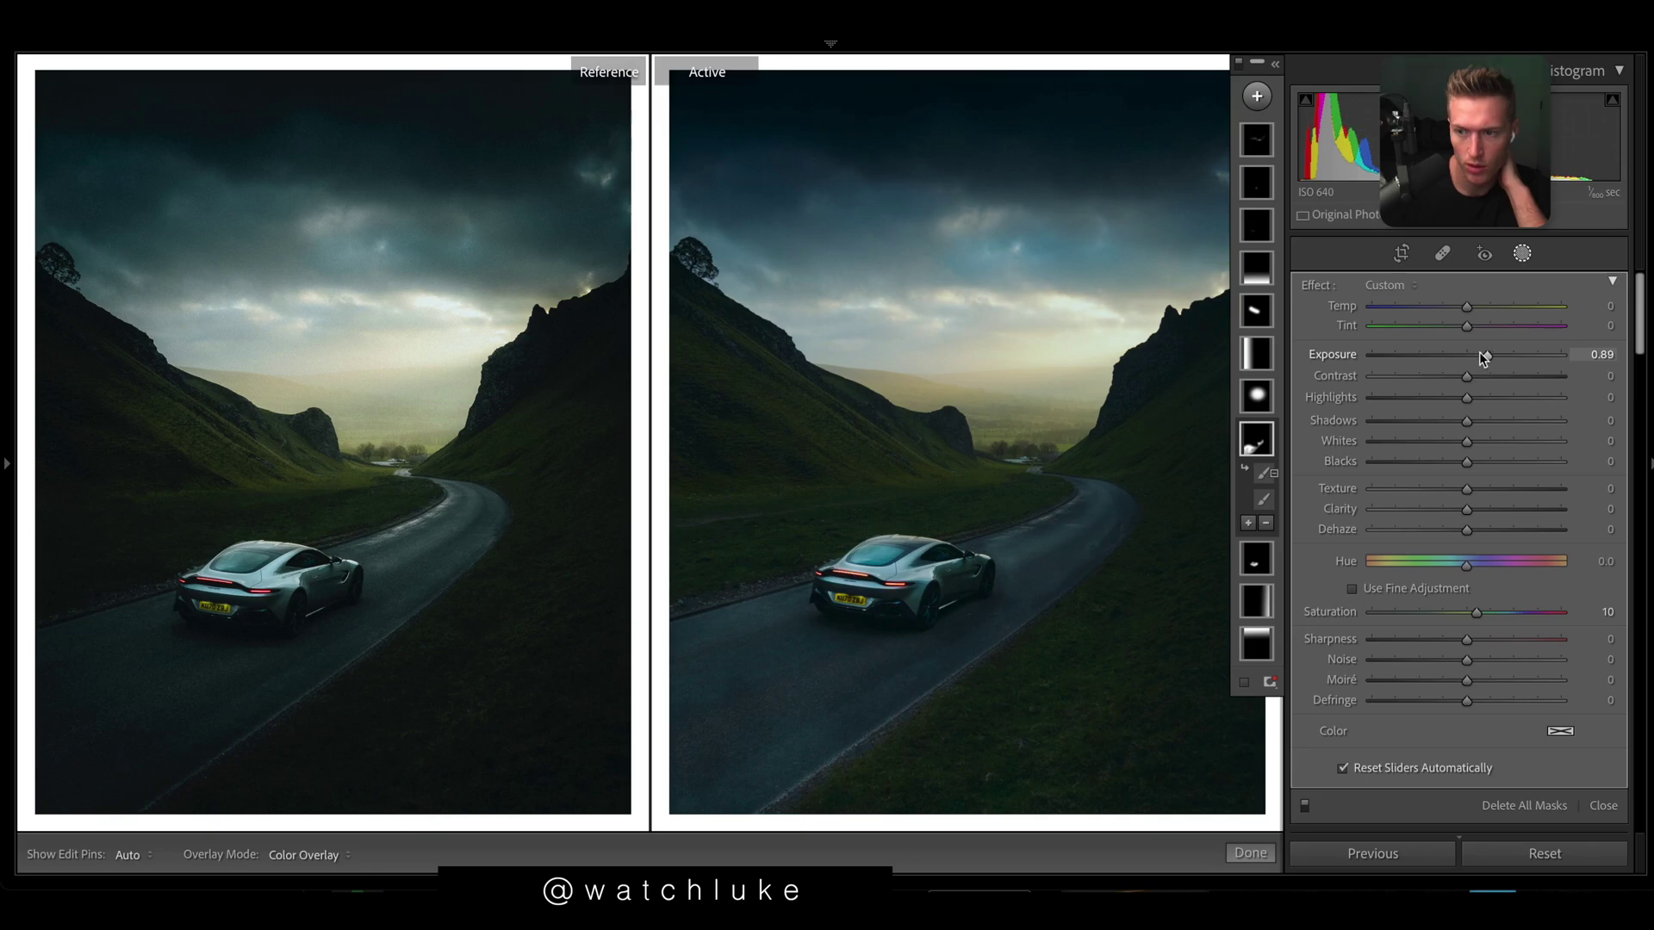
{"action": "left_click", "coordinate": [1492, 440]}
{"action": "left_click_drag", "start_coordinate": [1491, 436], "coordinate": [1481, 435]}
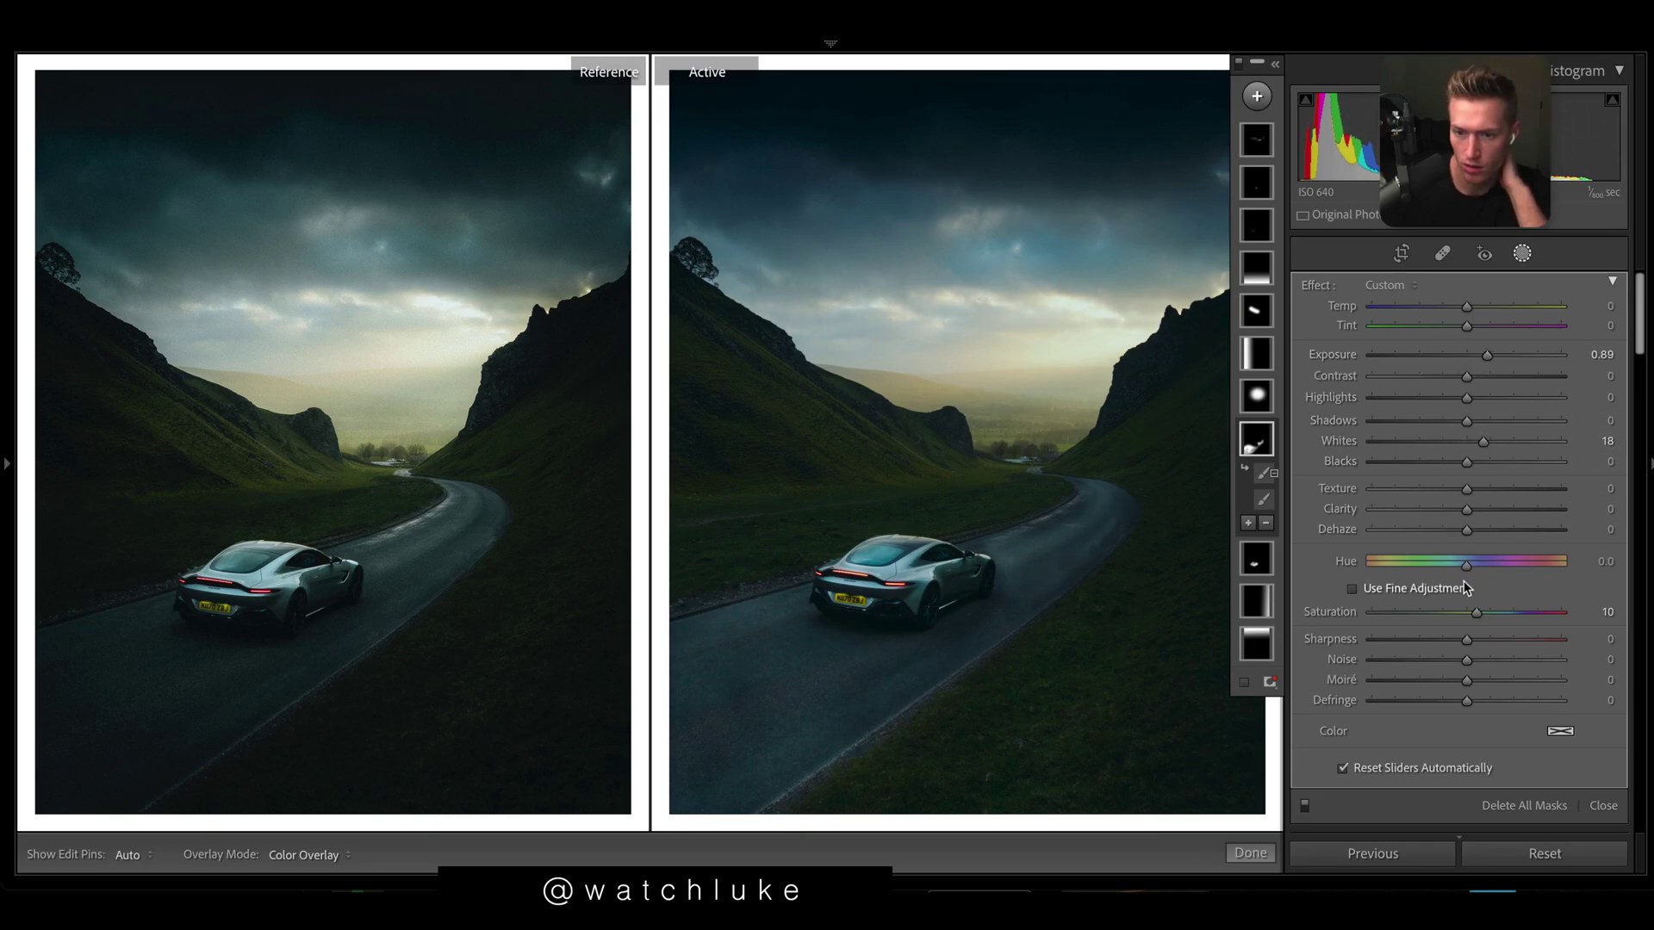
{"action": "mouse_move", "coordinate": [1479, 611]}
{"action": "left_mouse_down"}
{"action": "mouse_move", "coordinate": [1545, 609]}
{"action": "mouse_move", "coordinate": [1471, 612]}
{"action": "left_mouse_up"}
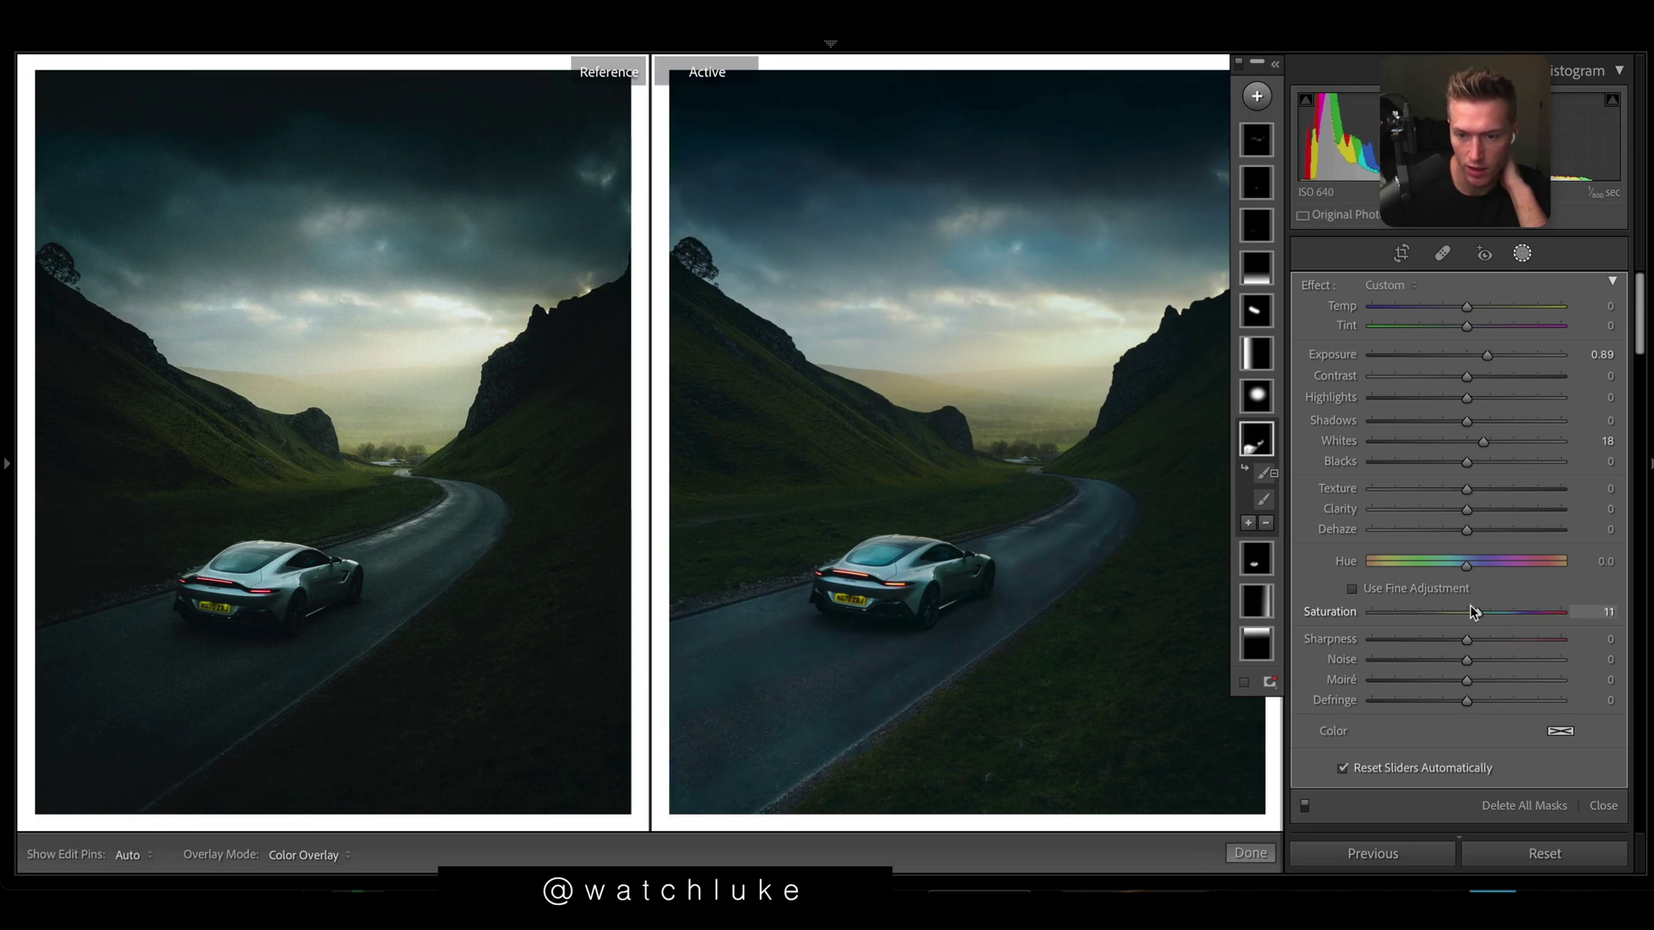
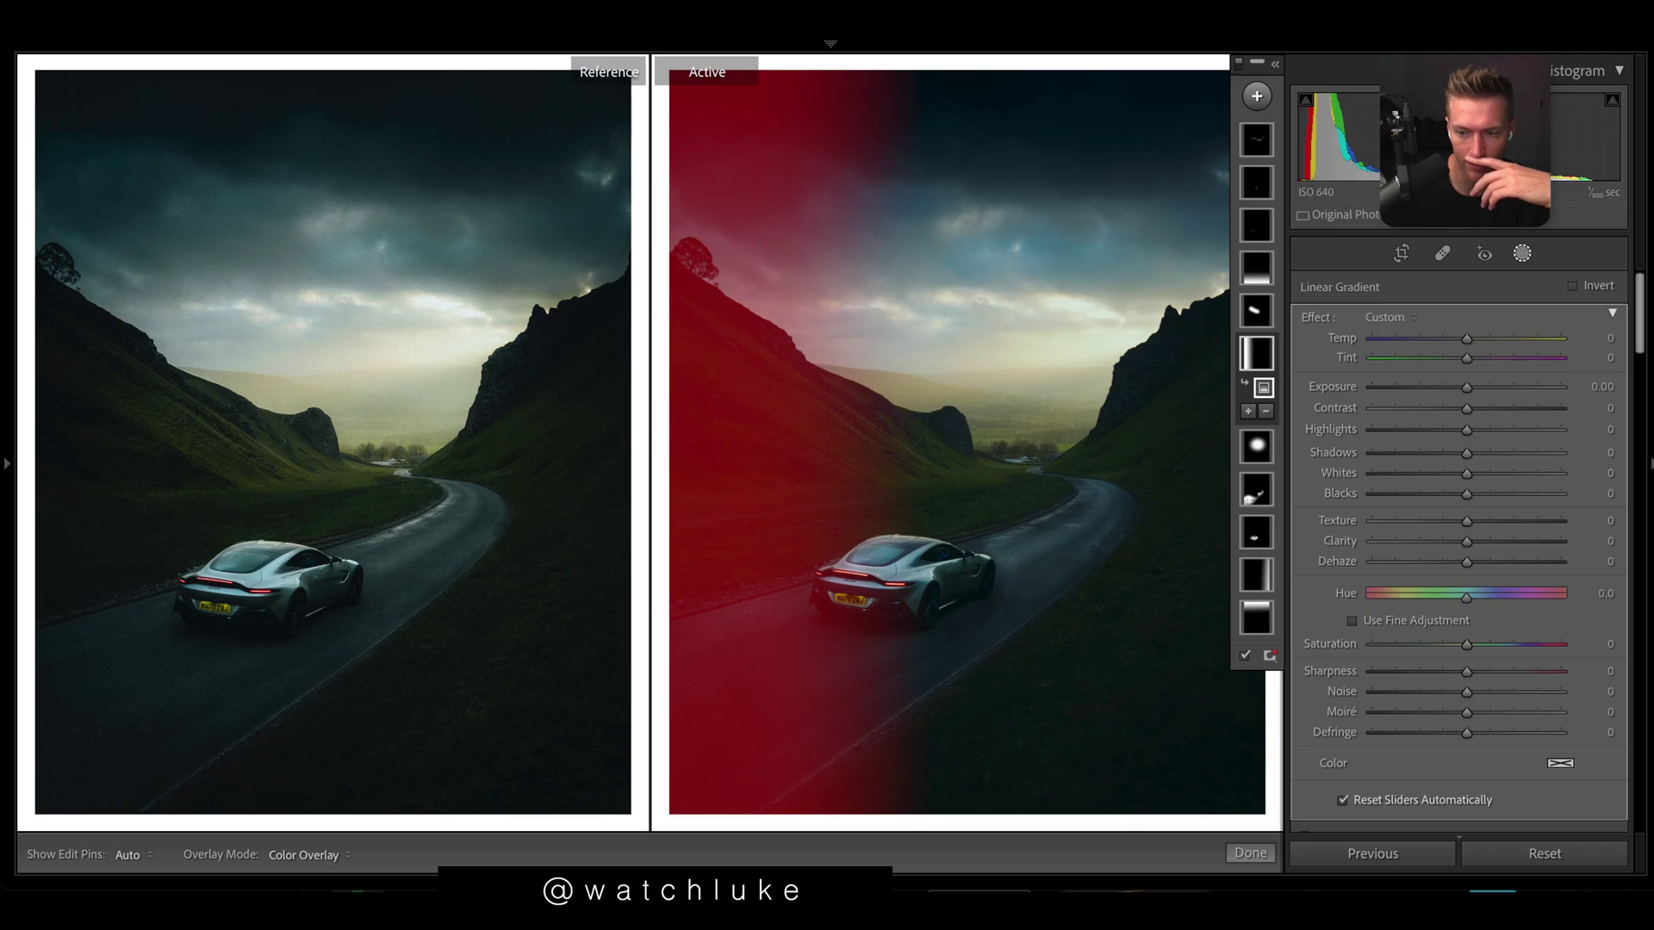
- Darken the left side with the linear gradient at exposure -0.66, then select the car's radial mask
{"action": "left_click_drag", "start_coordinate": [1466, 387], "coordinate": [1450, 388]}
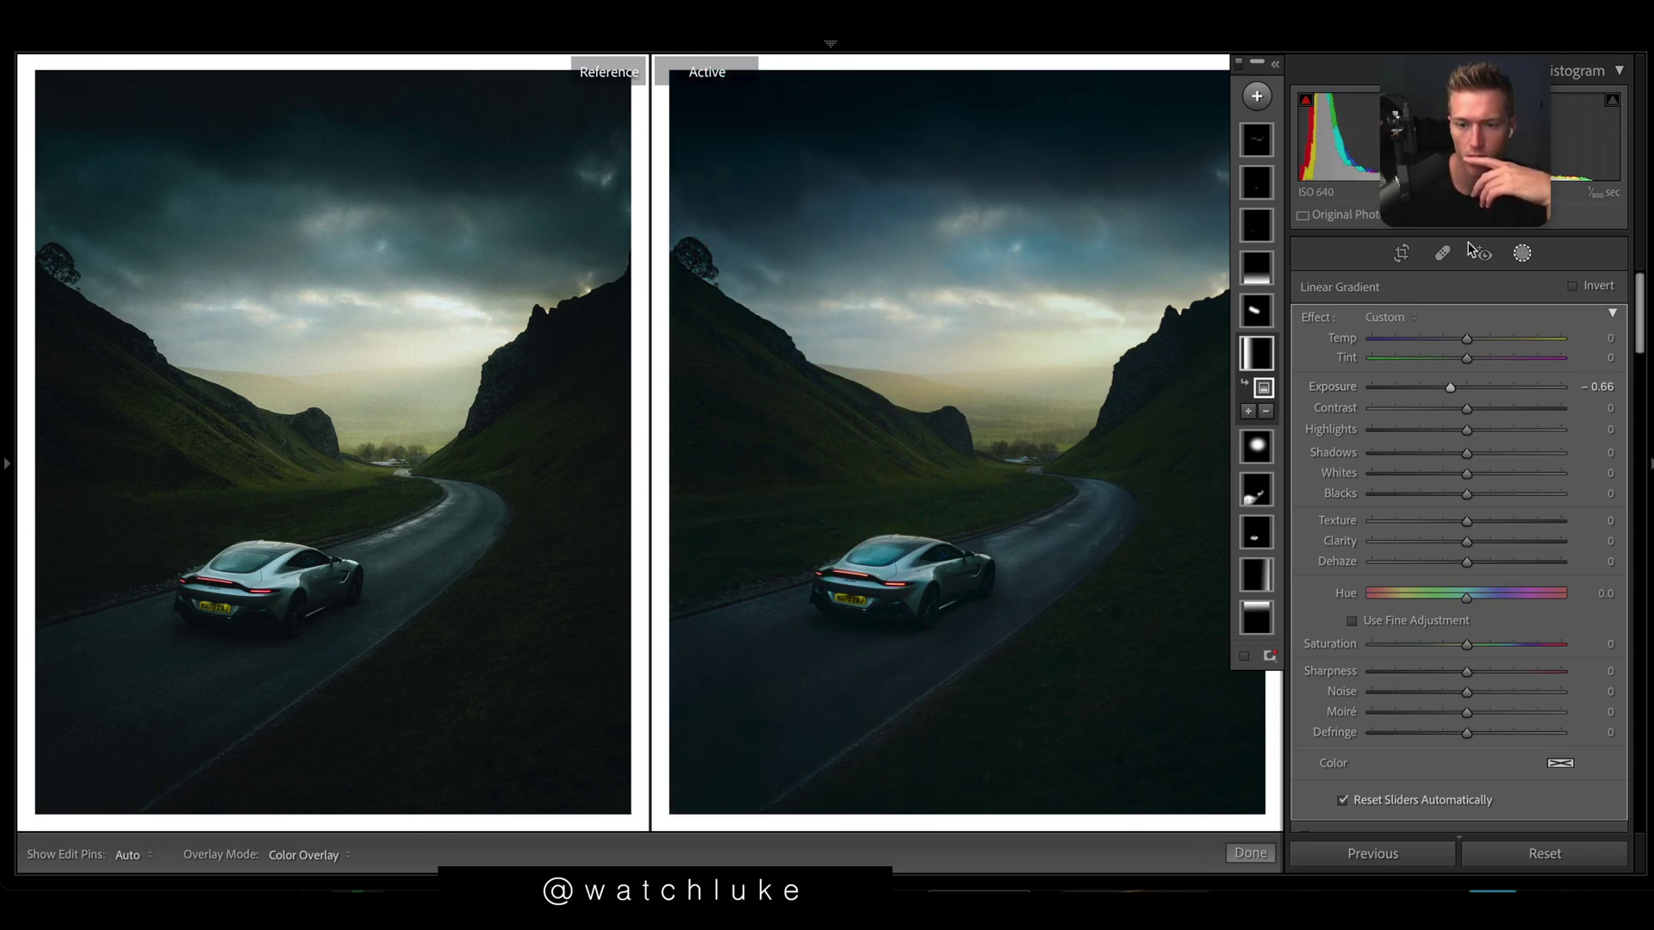
{"action": "left_click", "coordinate": [988, 395]}
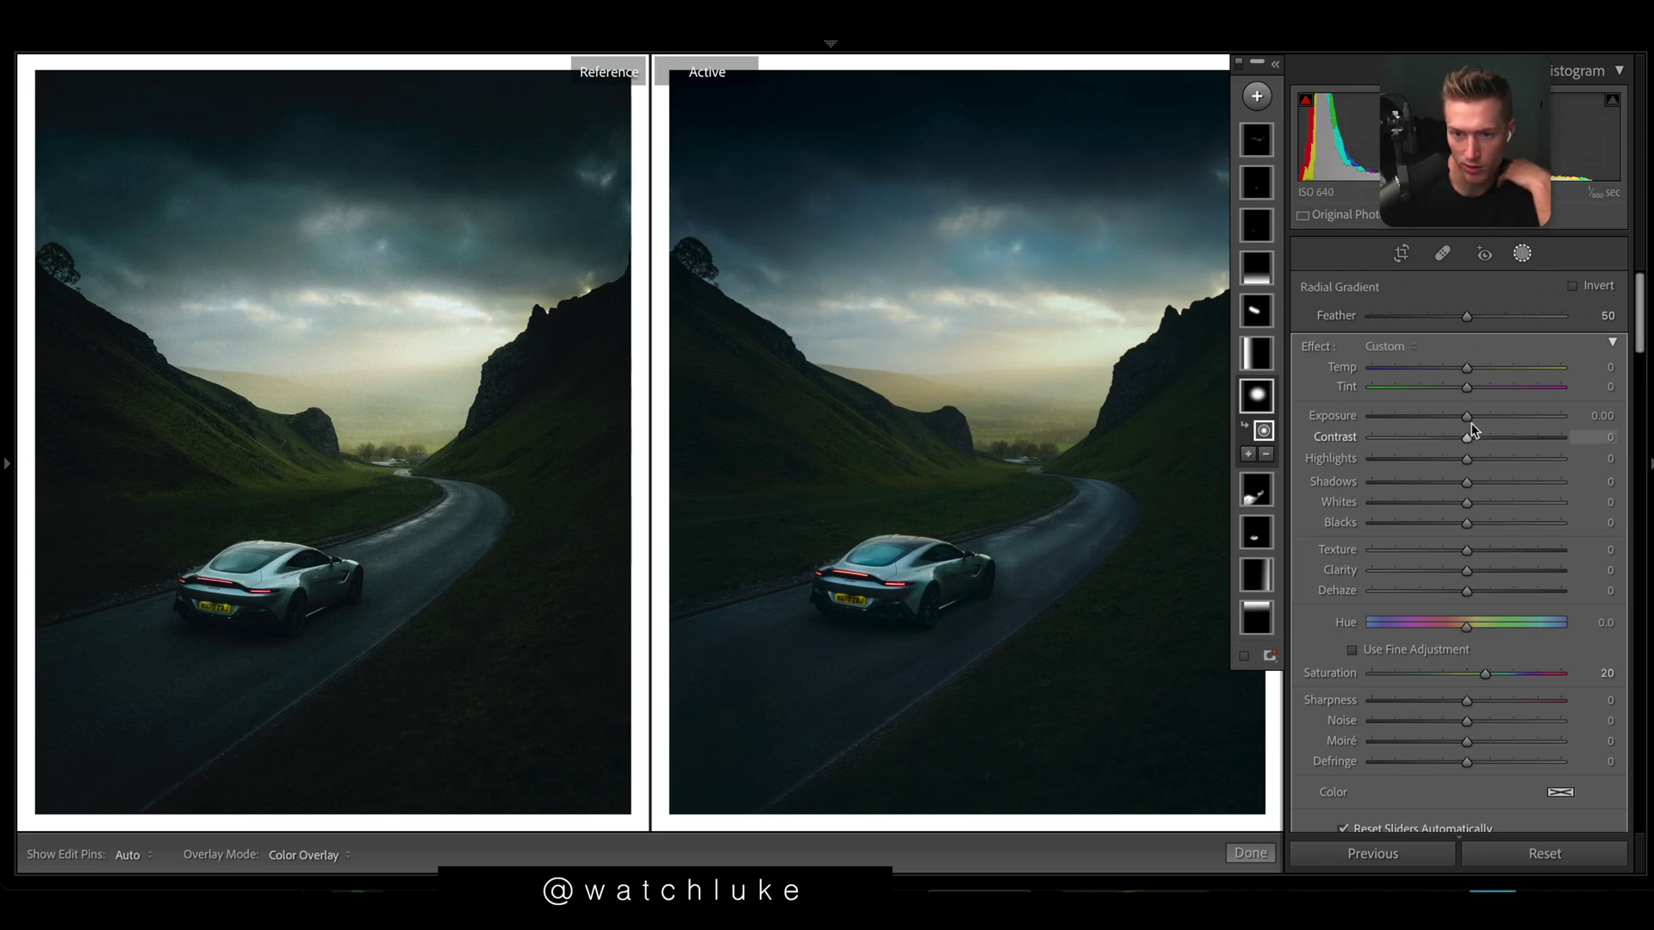
- Raise the valley radial mask to exposure 0.35 and contrast 10, ease its saturation slightly, and close masking
{"action": "left_click_drag", "start_coordinate": [1467, 417], "coordinate": [1476, 437]}
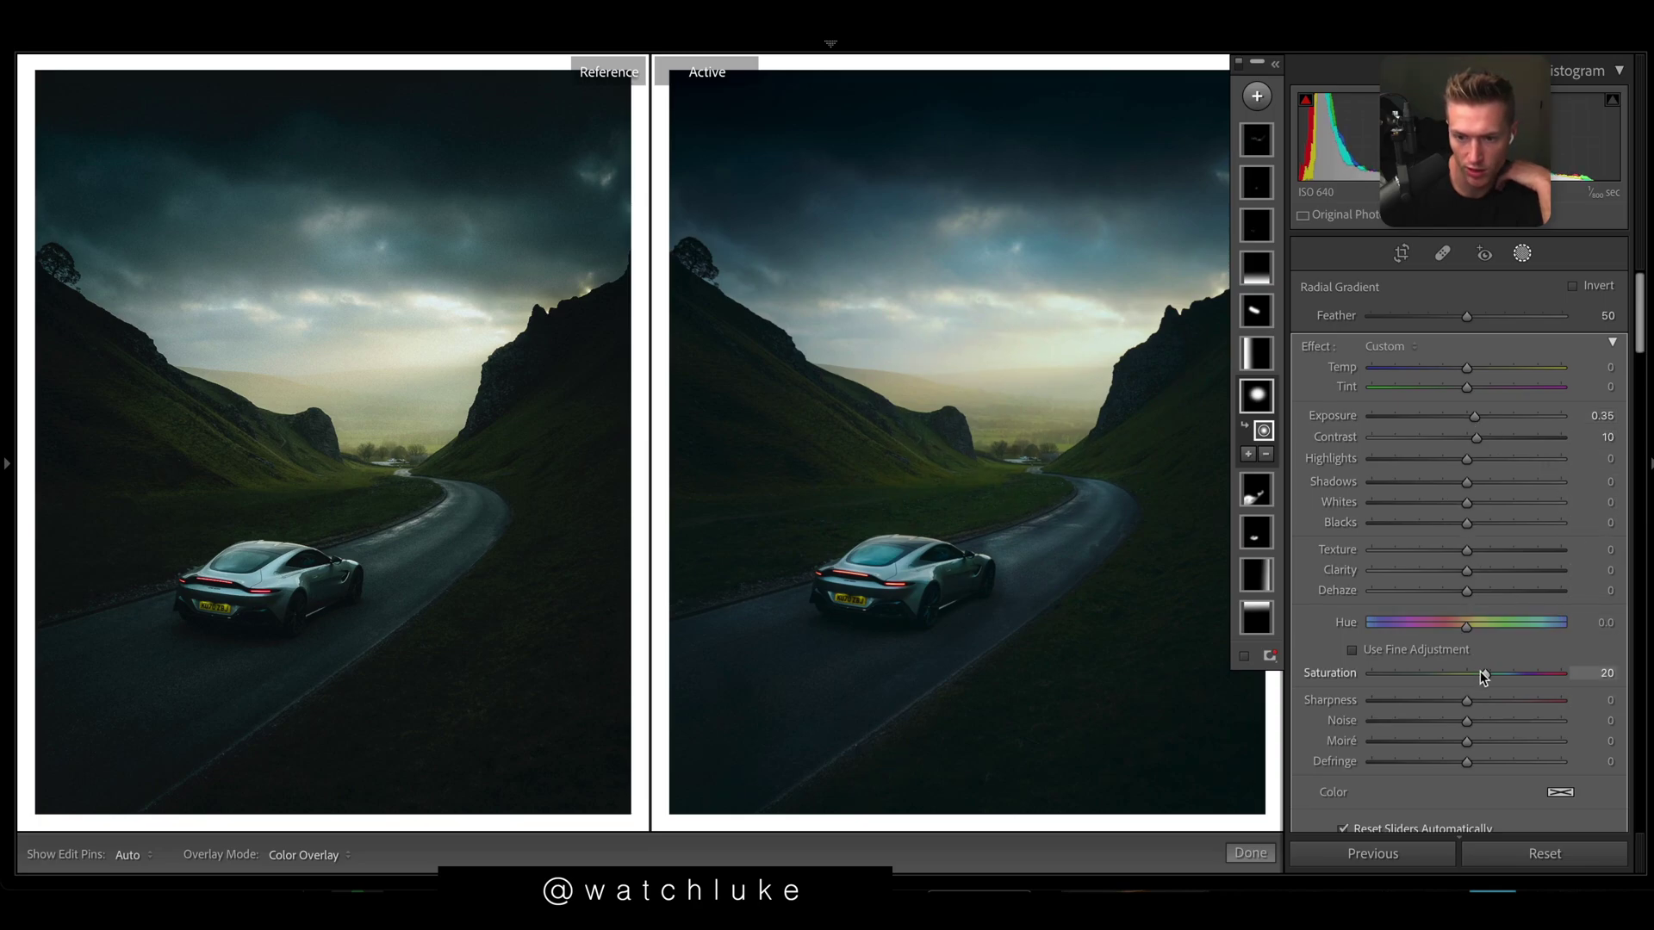
{"action": "left_click_drag", "start_coordinate": [1484, 672], "coordinate": [1486, 674]}
{"action": "left_click", "coordinate": [1249, 852]}
{"action": "left_click_drag", "start_coordinate": [1640, 317], "coordinate": [1640, 564]}
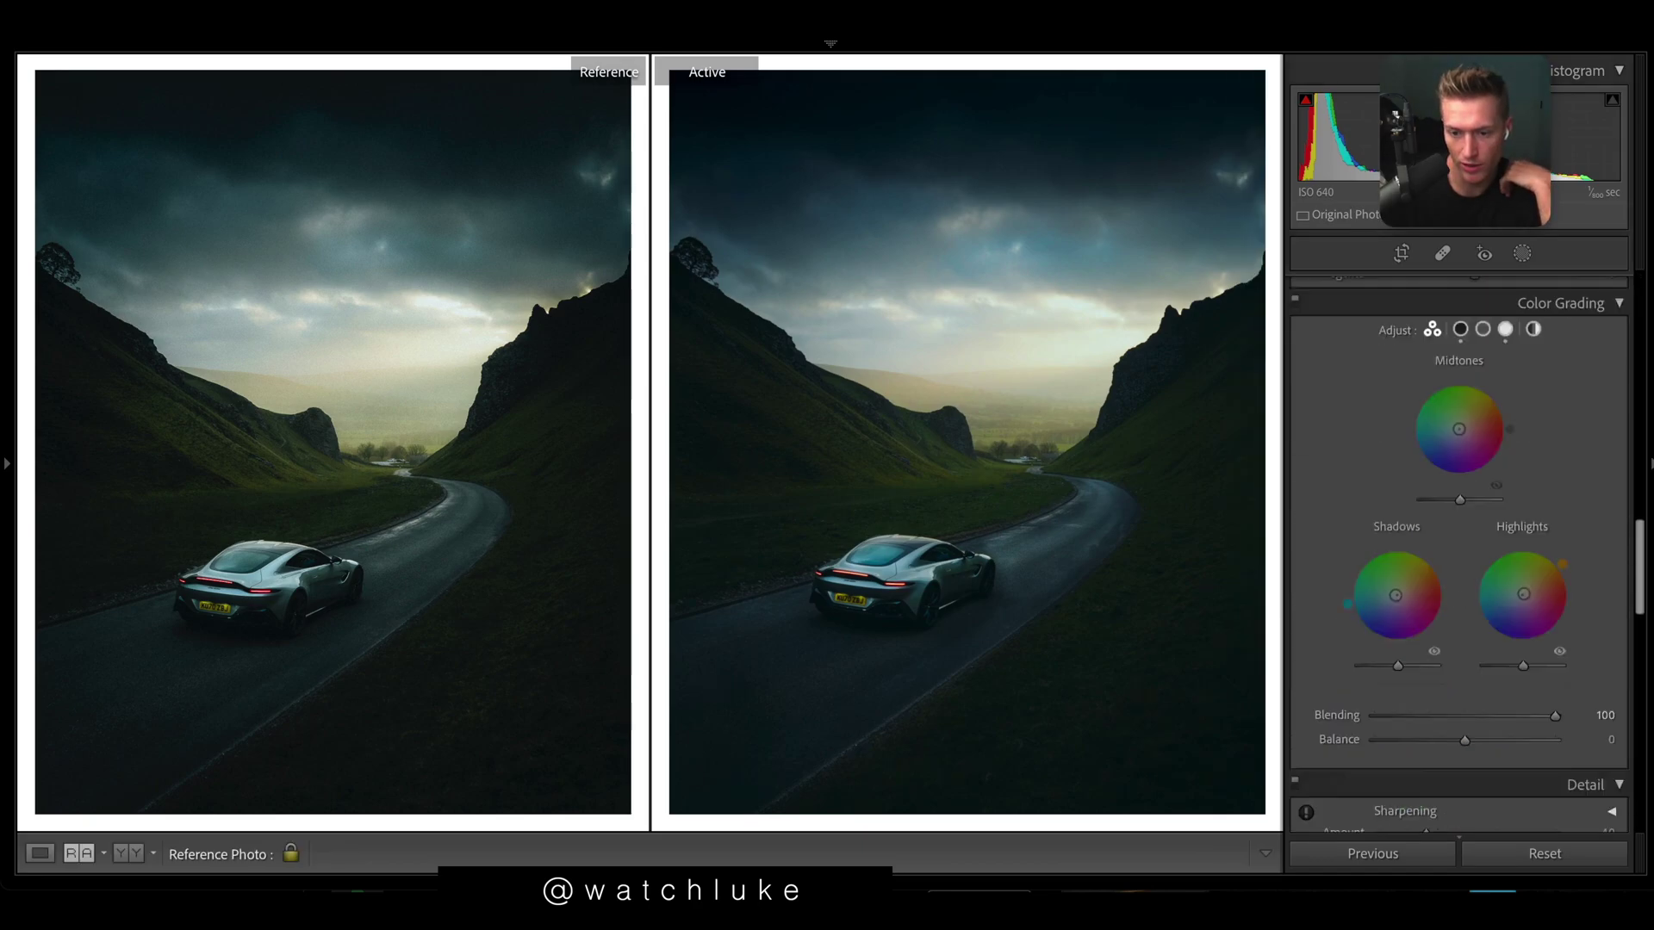
- Shift the Green hue to -24 and desaturate the yellow, orange and aqua tones
{"action": "scroll", "coordinate": [1459, 551], "scroll_direction": "down", "scroll_amount": 3}
{"action": "scroll", "coordinate": [1459, 551], "scroll_direction": "up", "scroll_amount": 10}
{"action": "scroll", "coordinate": [1459, 551], "scroll_direction": "down", "scroll_amount": 2}
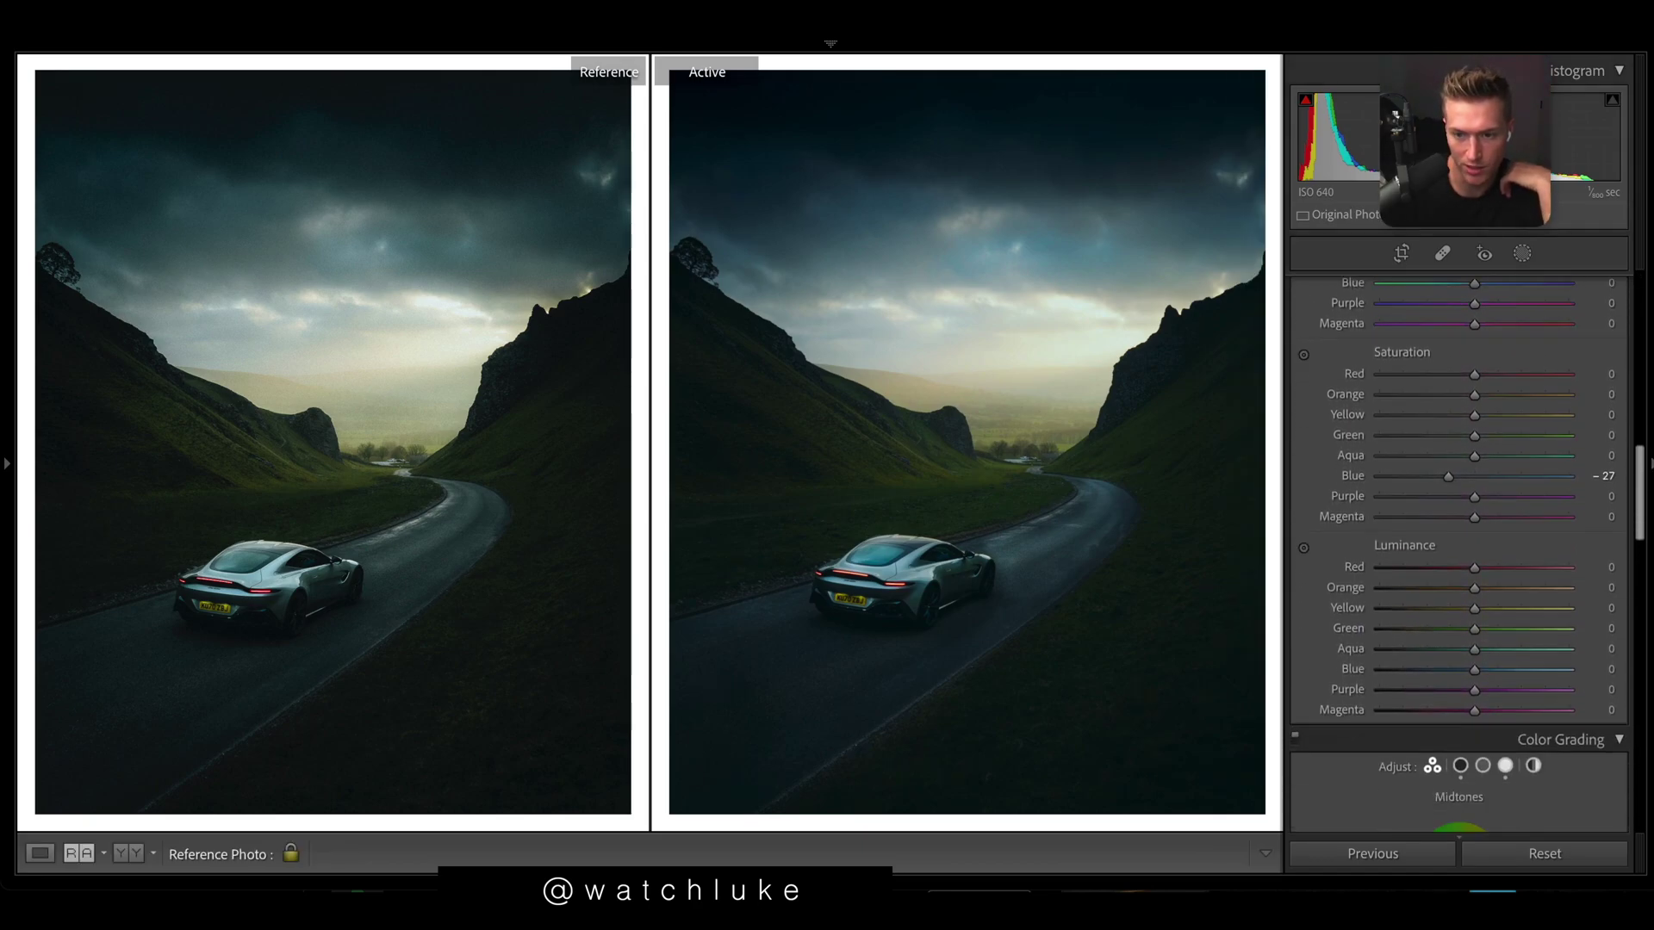
{"action": "scroll", "coordinate": [1464, 551], "scroll_direction": "up", "scroll_amount": 2}
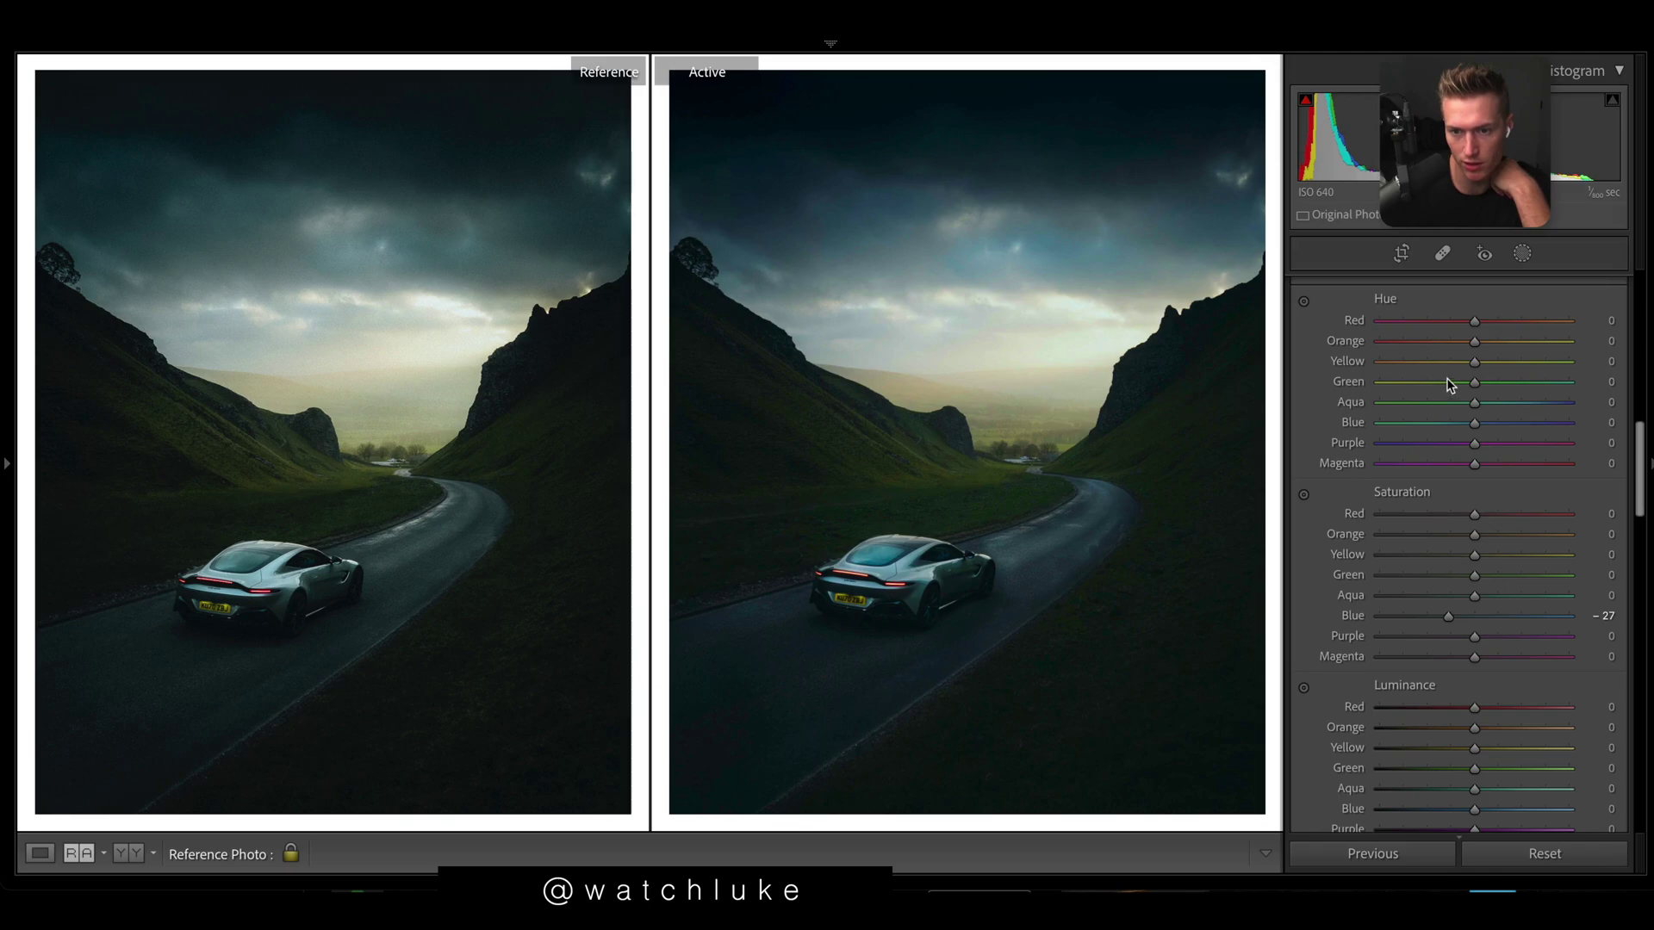
{"action": "mouse_move", "coordinate": [1453, 381]}
{"action": "left_mouse_down"}
{"action": "mouse_move", "coordinate": [1206, 391]}
{"action": "mouse_move", "coordinate": [1458, 396]}
{"action": "left_mouse_up"}
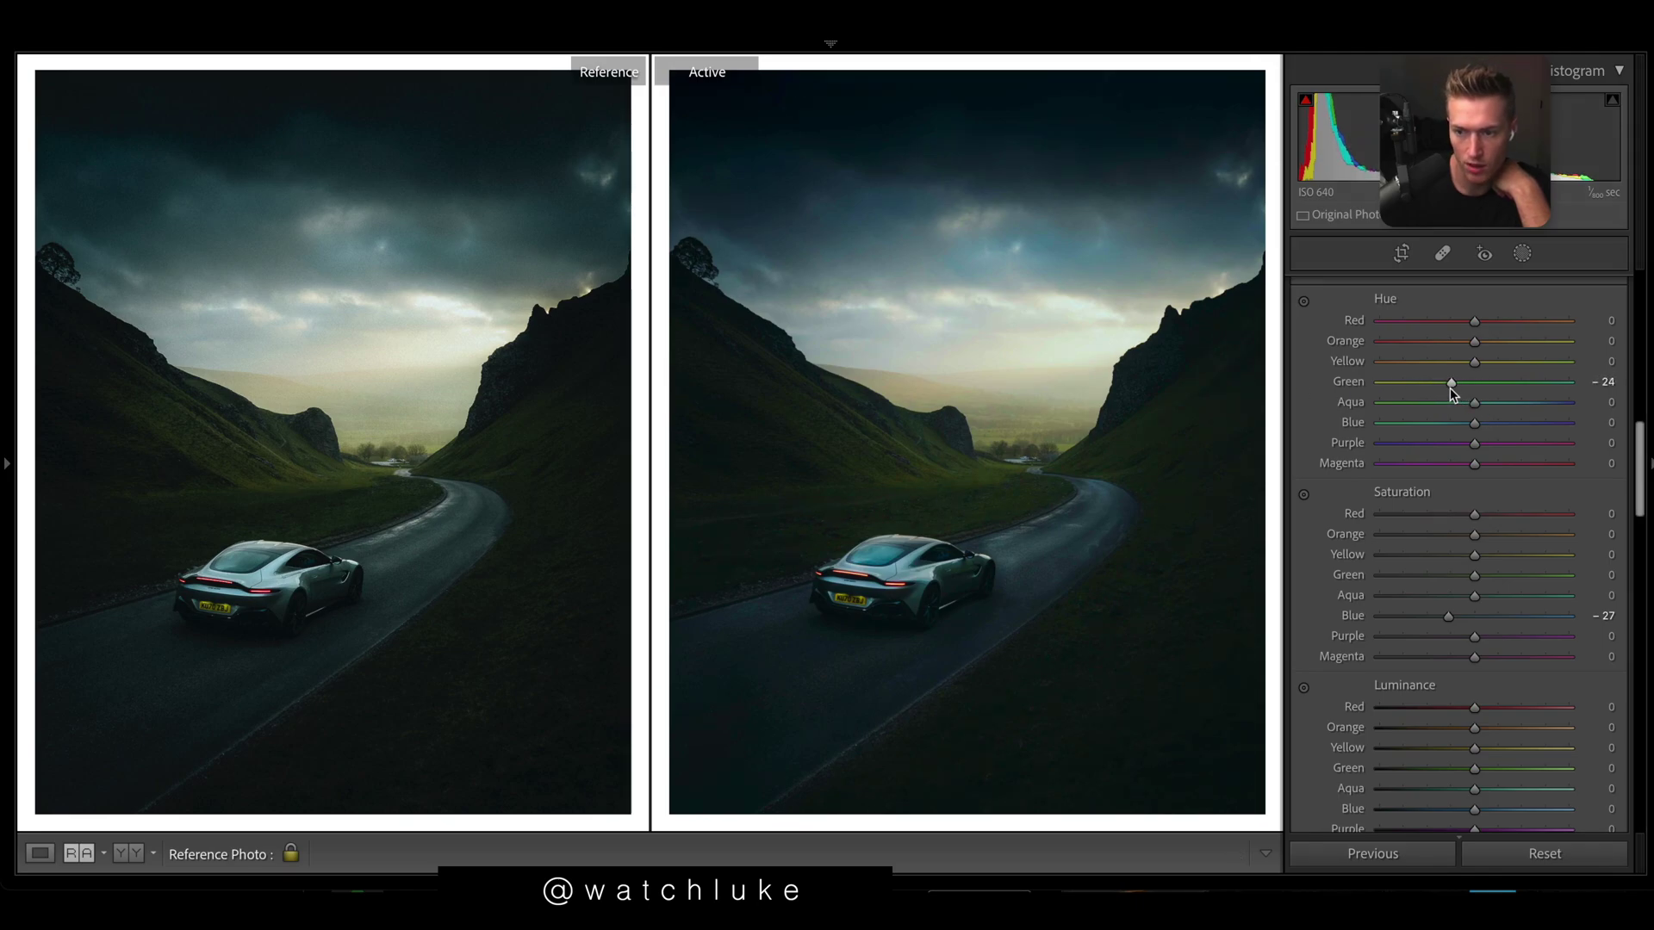
{"action": "left_click_drag", "start_coordinate": [1469, 562], "coordinate": [1446, 554]}
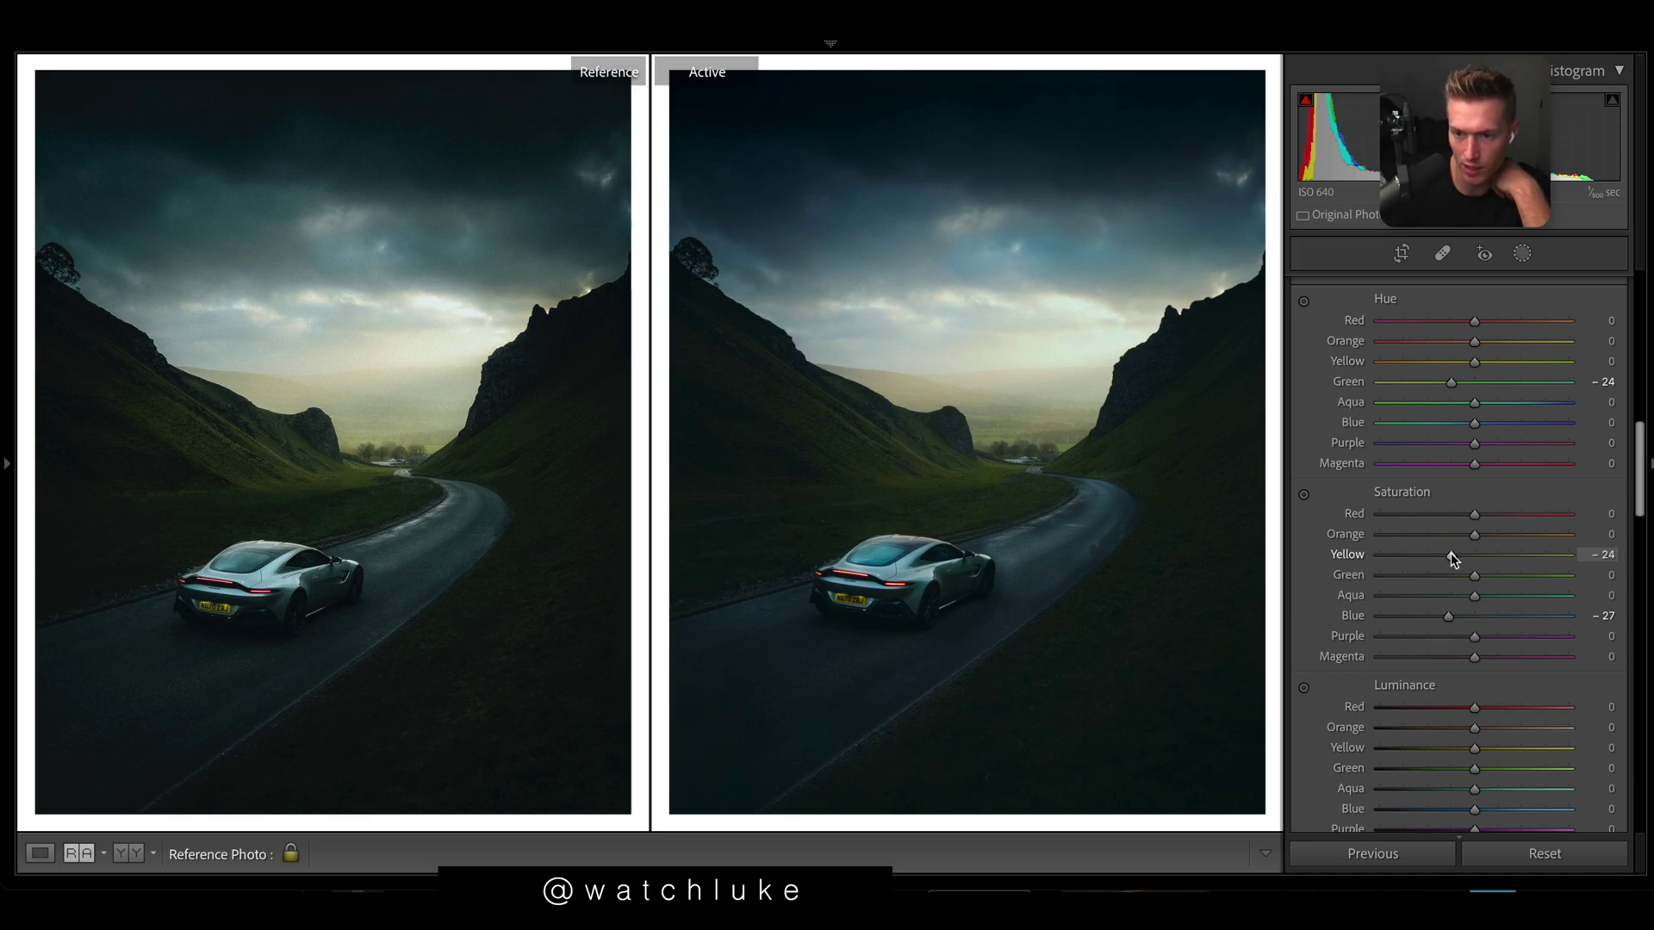
{"action": "left_click_drag", "start_coordinate": [1473, 537], "coordinate": [1255, 504]}
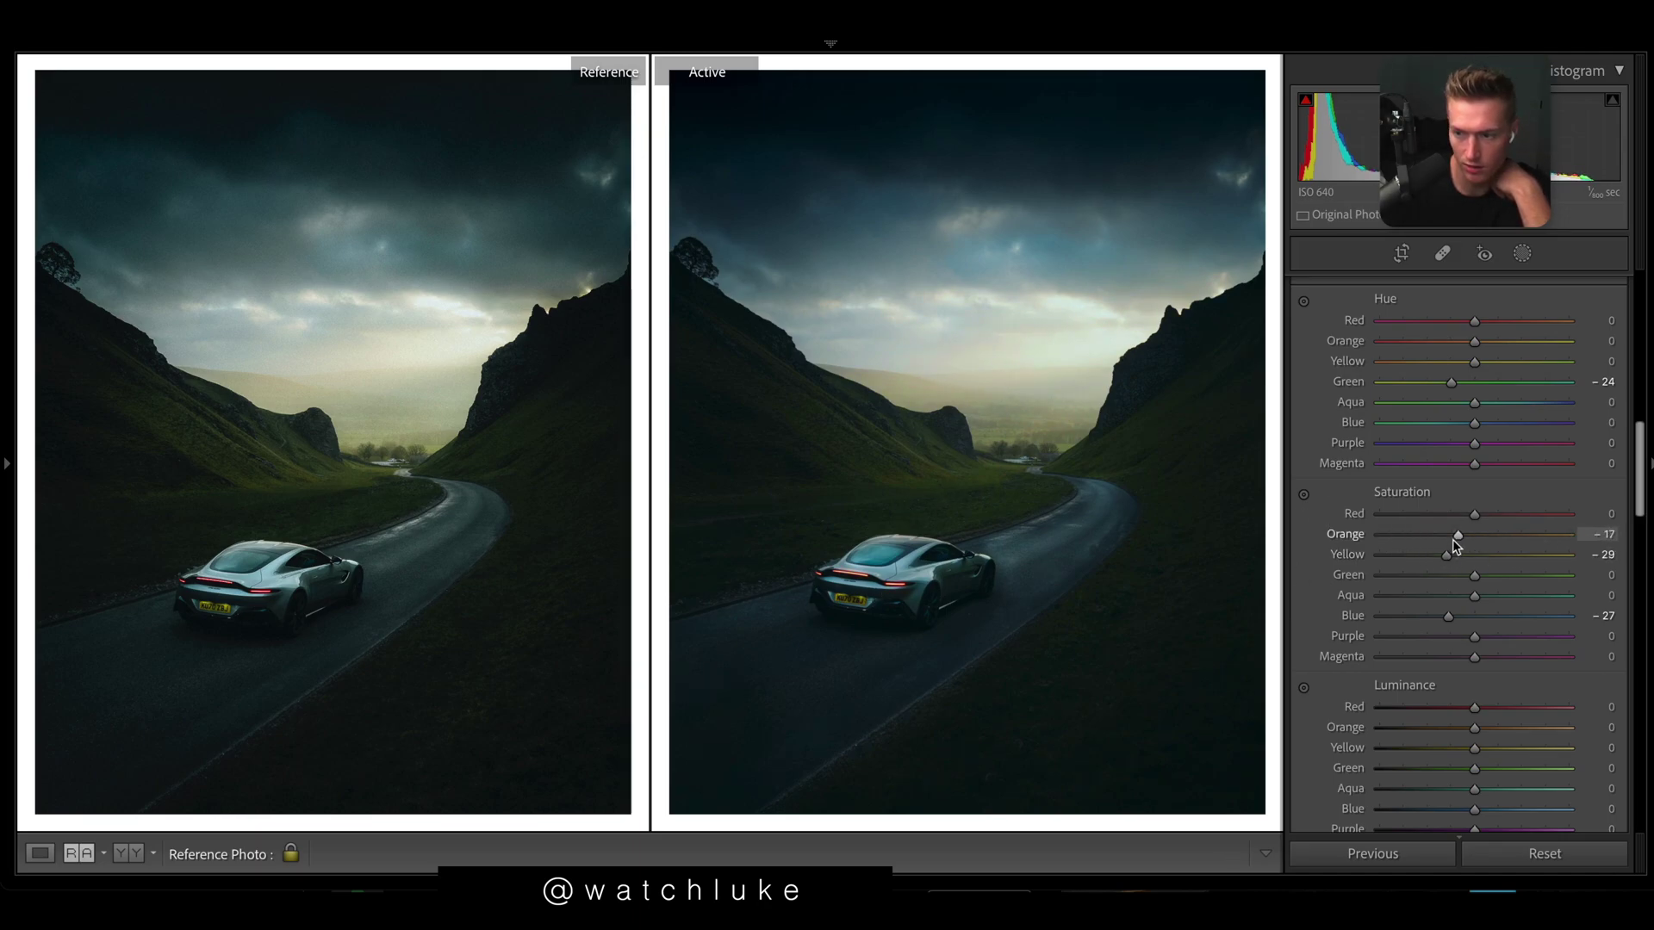
{"action": "left_click_drag", "start_coordinate": [1455, 545], "coordinate": [1430, 506]}
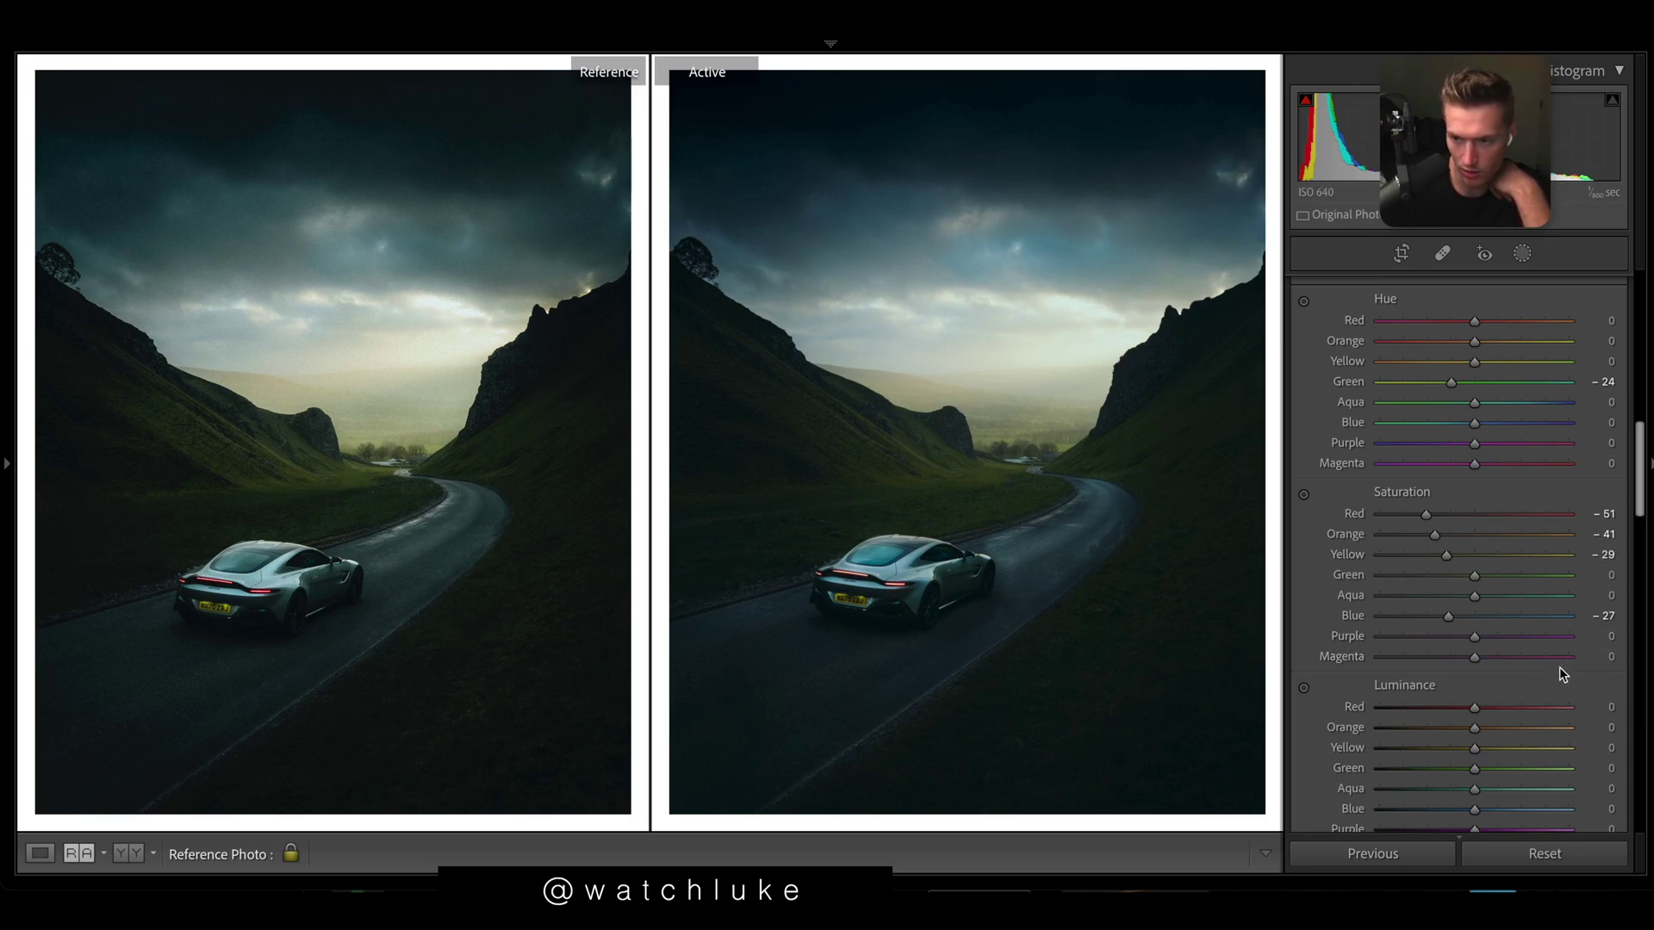
{"action": "left_click_drag", "start_coordinate": [1474, 596], "coordinate": [998, 646]}
{"action": "left_click_drag", "start_coordinate": [1527, 650], "coordinate": [1434, 618]}
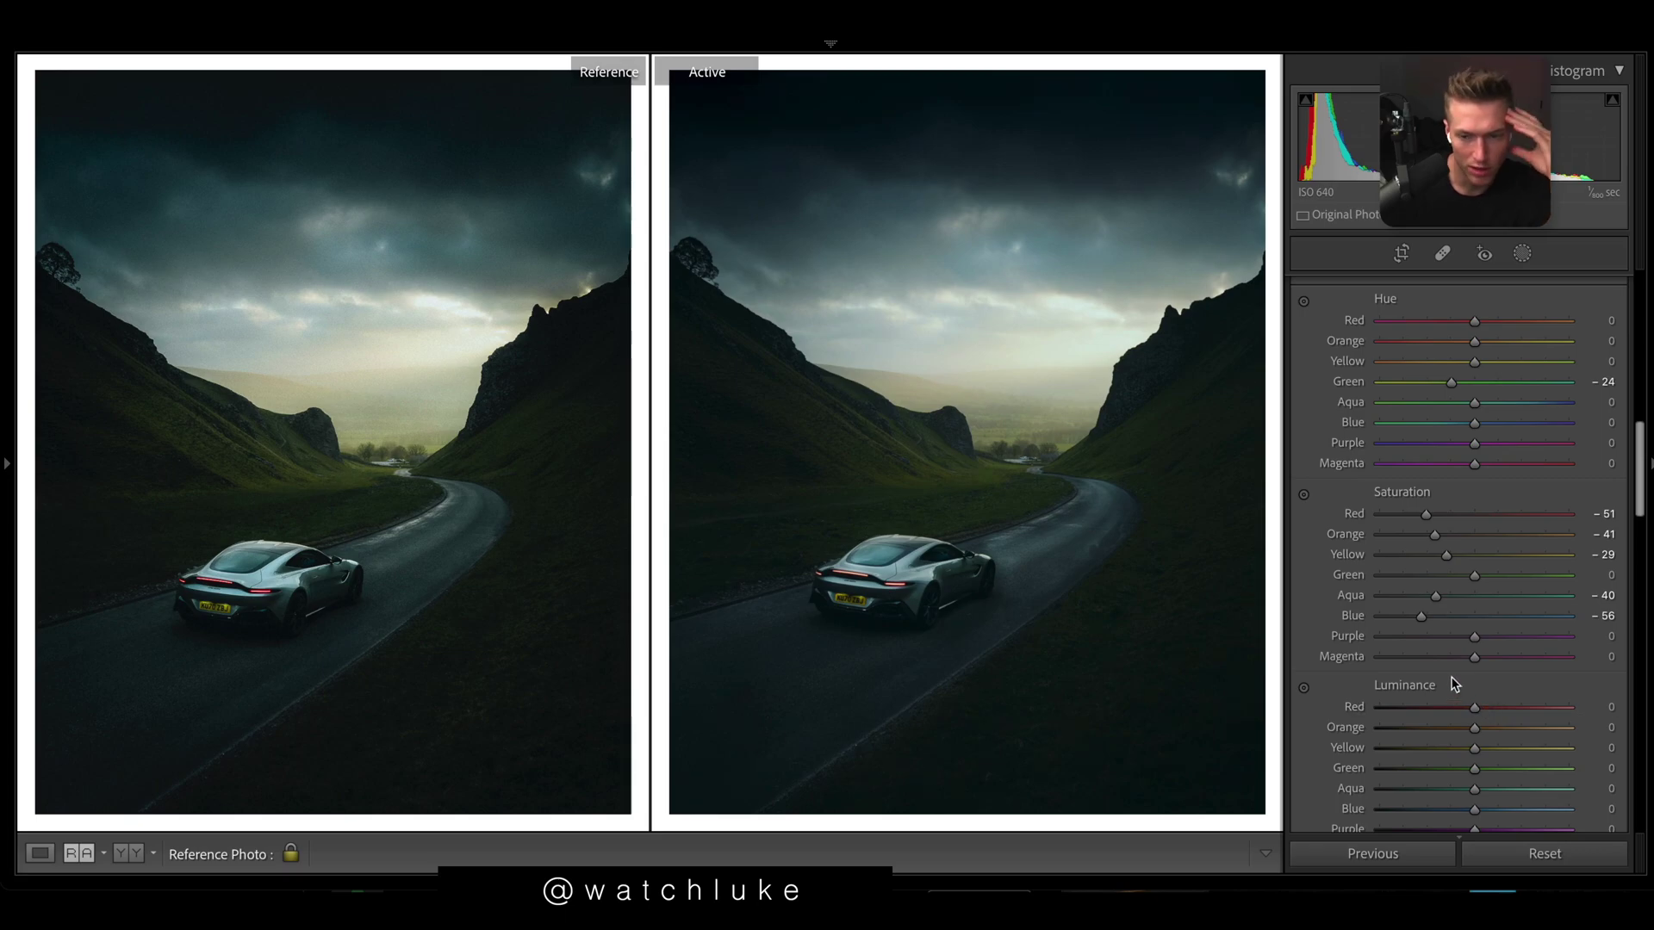
- Darken orange and yellow luminance, set Green luminance -5 and Blue +21, and restore some red and aqua saturation
{"action": "mouse_move", "coordinate": [1481, 725]}
{"action": "left_mouse_down"}
{"action": "mouse_move", "coordinate": [1465, 727]}
{"action": "mouse_move", "coordinate": [1506, 727]}
{"action": "mouse_move", "coordinate": [1430, 715]}
{"action": "mouse_move", "coordinate": [1465, 724]}
{"action": "left_mouse_up"}
{"action": "left_click_drag", "start_coordinate": [1473, 747], "coordinate": [1463, 745]}
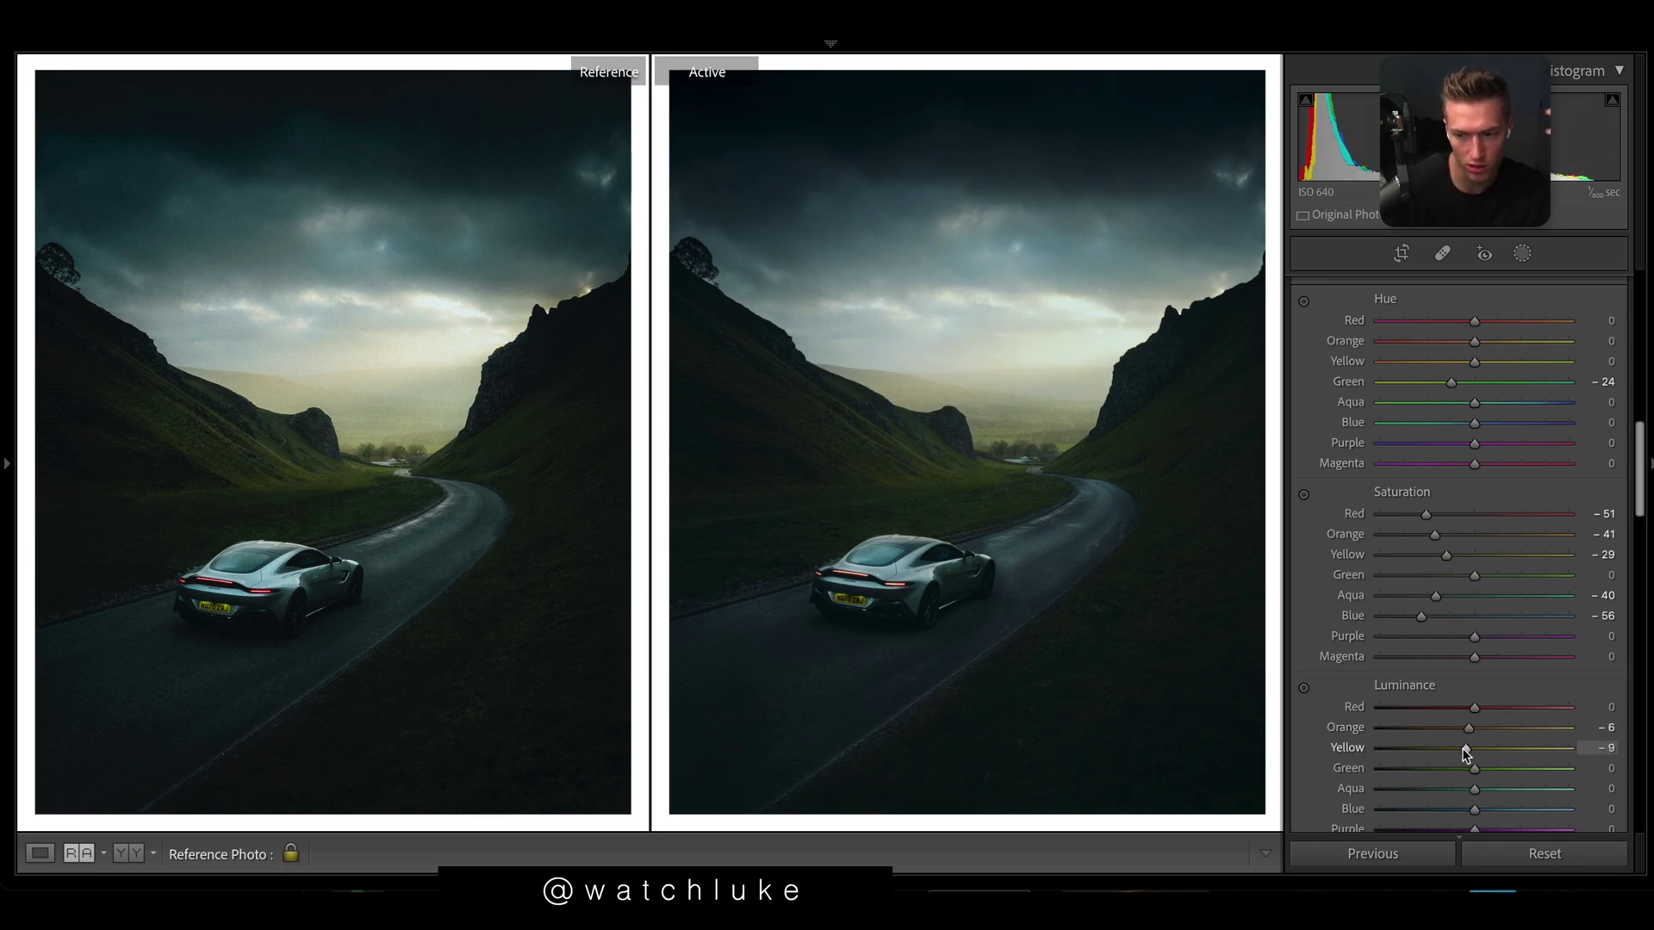
{"action": "mouse_move", "coordinate": [1474, 771]}
{"action": "left_mouse_down"}
{"action": "mouse_move", "coordinate": [1489, 772]}
{"action": "mouse_move", "coordinate": [1430, 772]}
{"action": "mouse_move", "coordinate": [1500, 777]}
{"action": "mouse_move", "coordinate": [1474, 777]}
{"action": "left_mouse_up"}
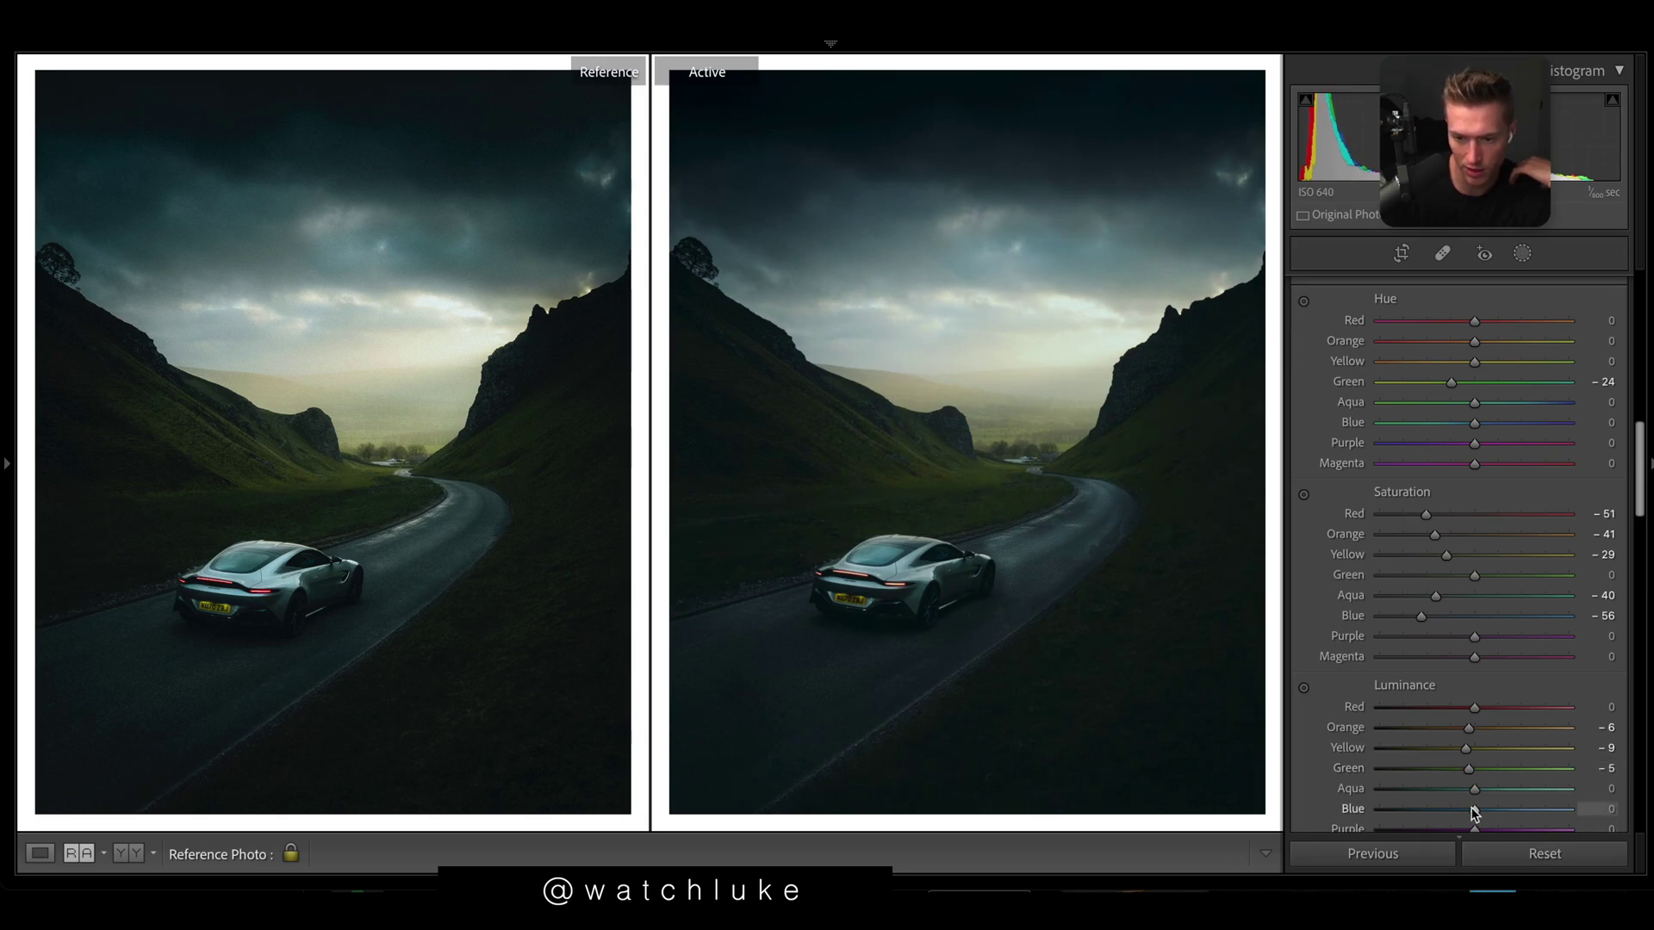
{"action": "mouse_move", "coordinate": [1473, 810]}
{"action": "left_mouse_down"}
{"action": "mouse_move", "coordinate": [1341, 836]}
{"action": "mouse_move", "coordinate": [1573, 803]}
{"action": "mouse_move", "coordinate": [1493, 816]}
{"action": "left_mouse_up"}
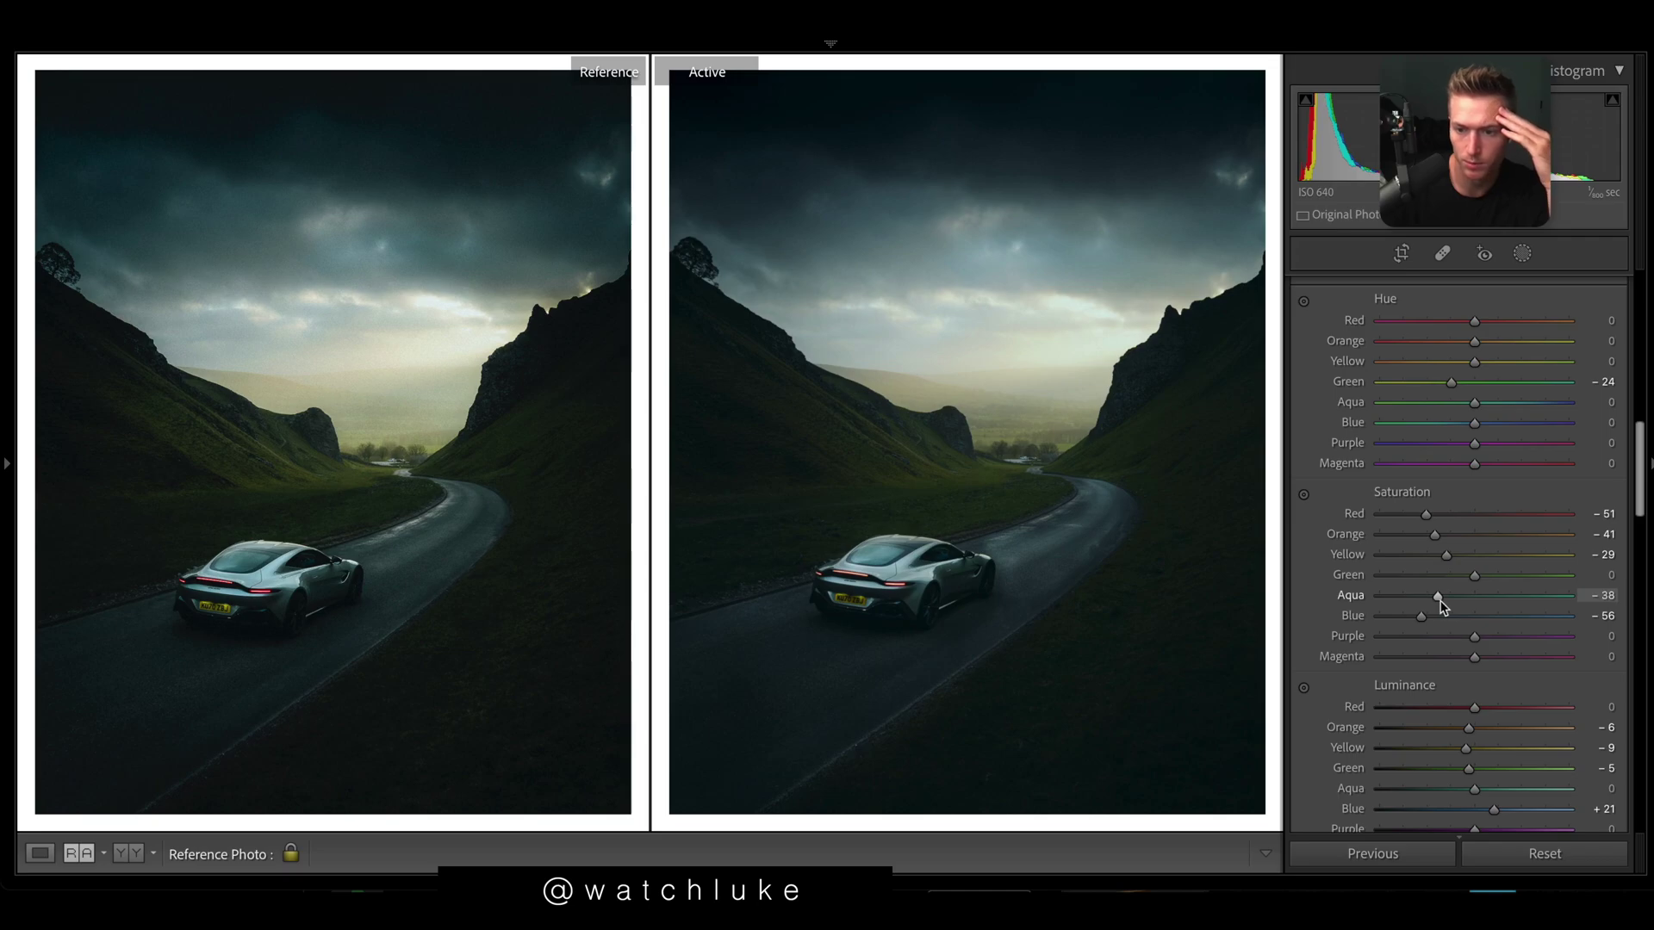
{"action": "left_click_drag", "start_coordinate": [1440, 601], "coordinate": [1442, 596]}
{"action": "left_click_drag", "start_coordinate": [1426, 515], "coordinate": [1430, 516]}
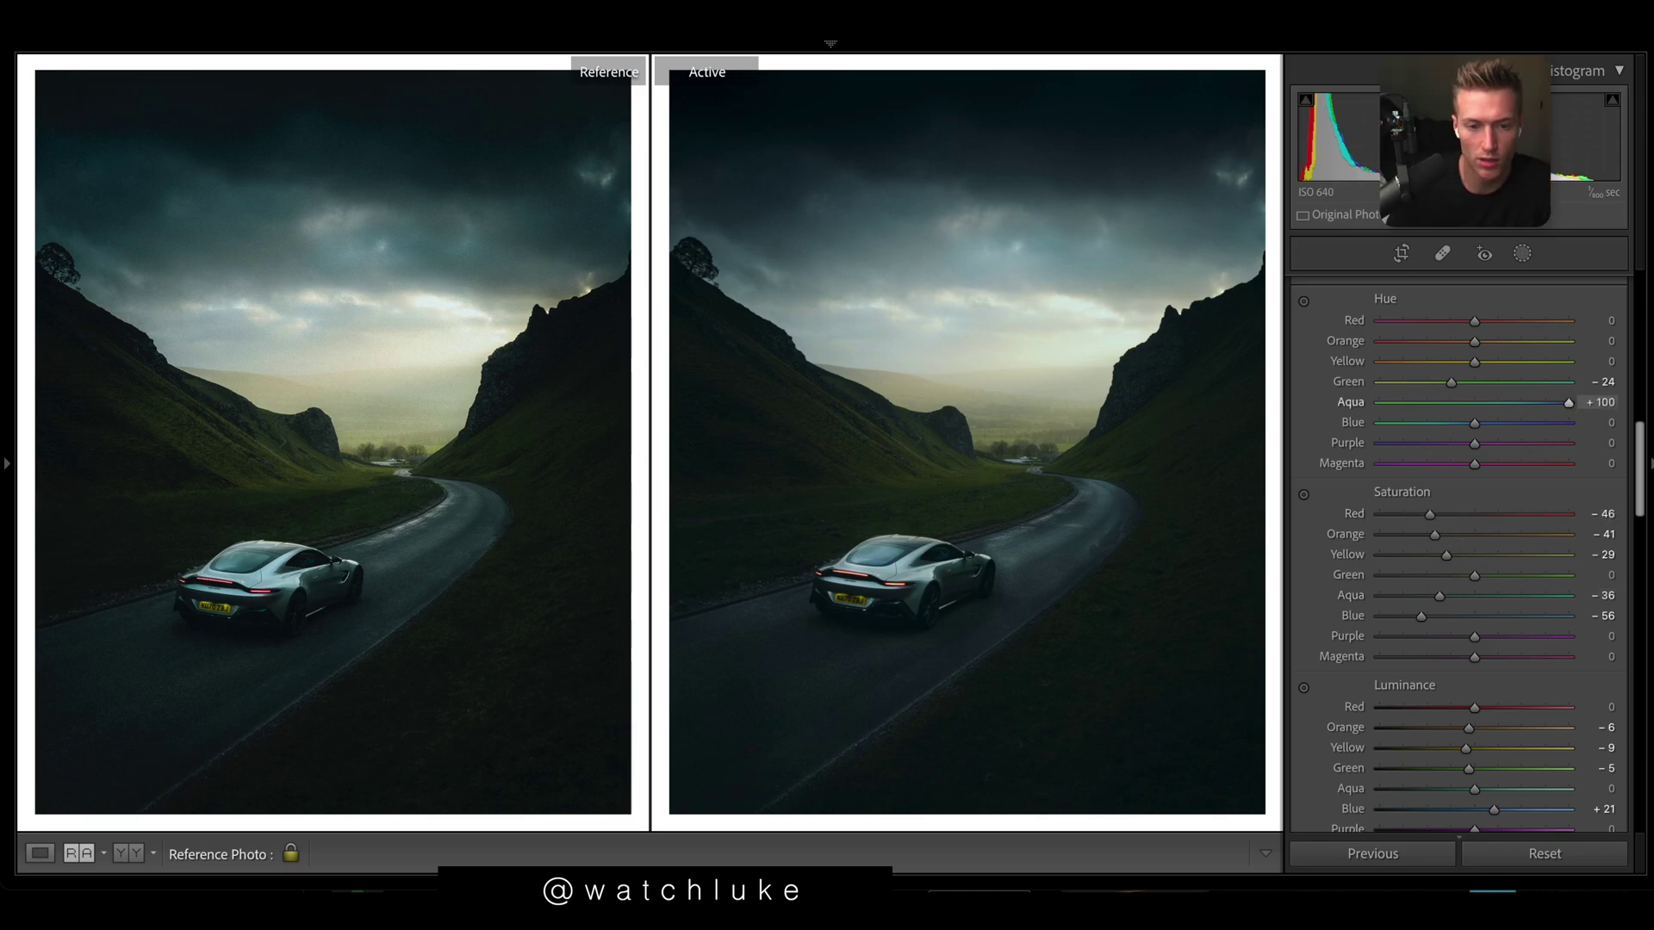
- Push the Aqua hue to its maximum of +100
{"action": "left_click_drag", "start_coordinate": [986, 527], "coordinate": [1568, 403]}
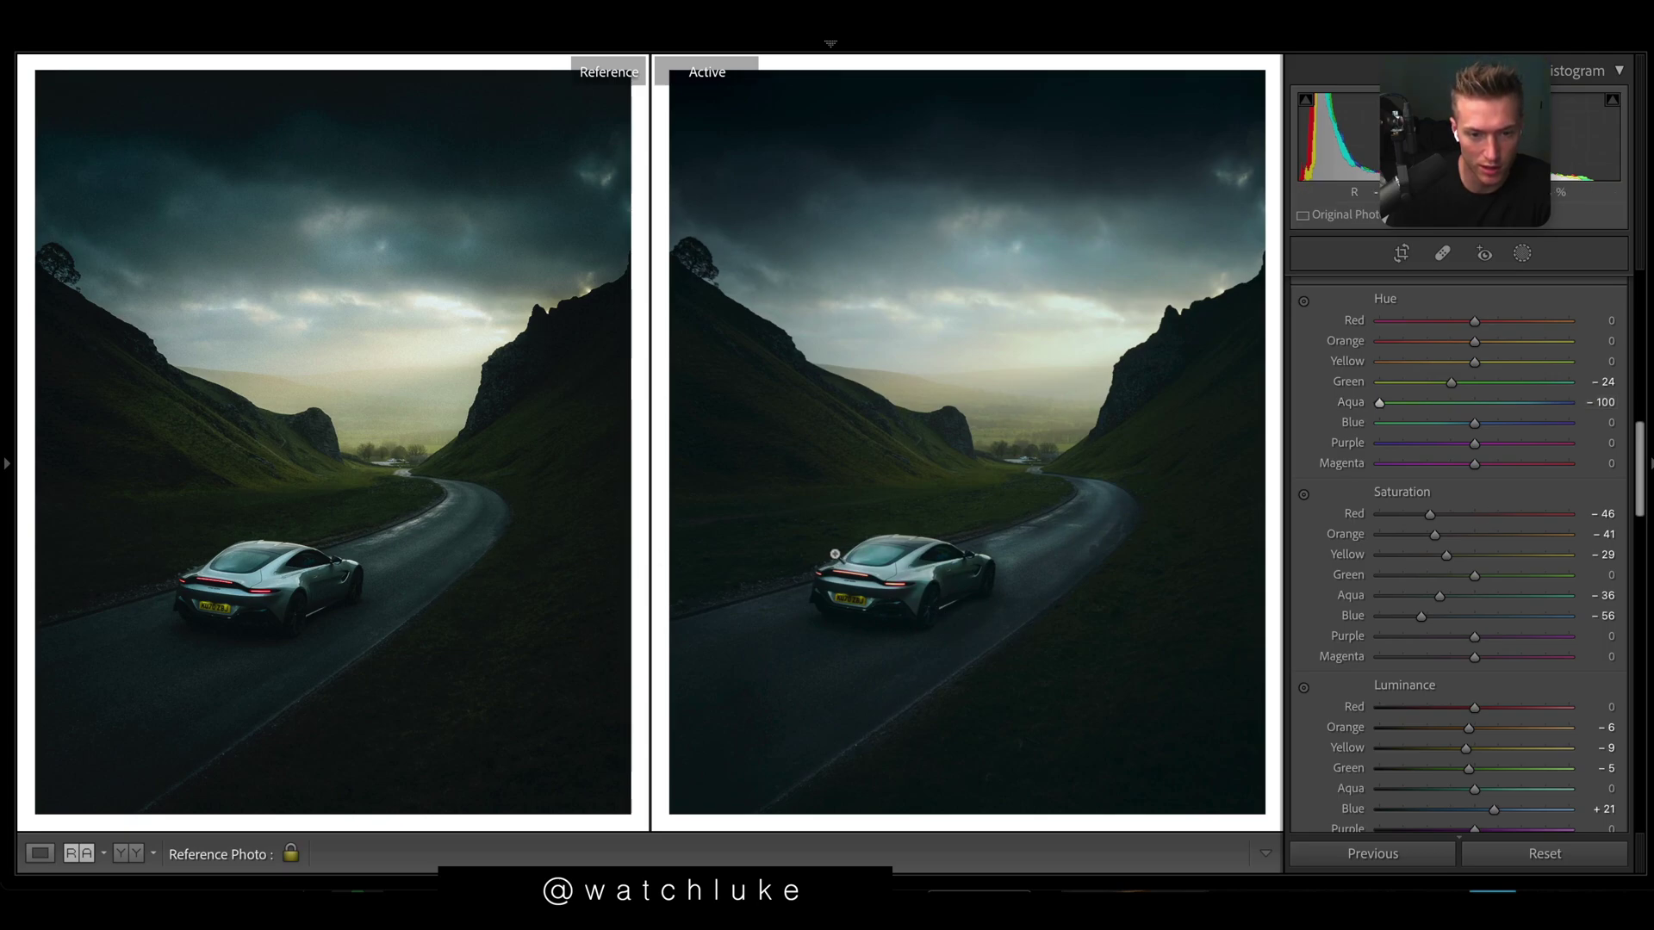
{"action": "left_click_drag", "start_coordinate": [1379, 403], "coordinate": [1569, 403]}
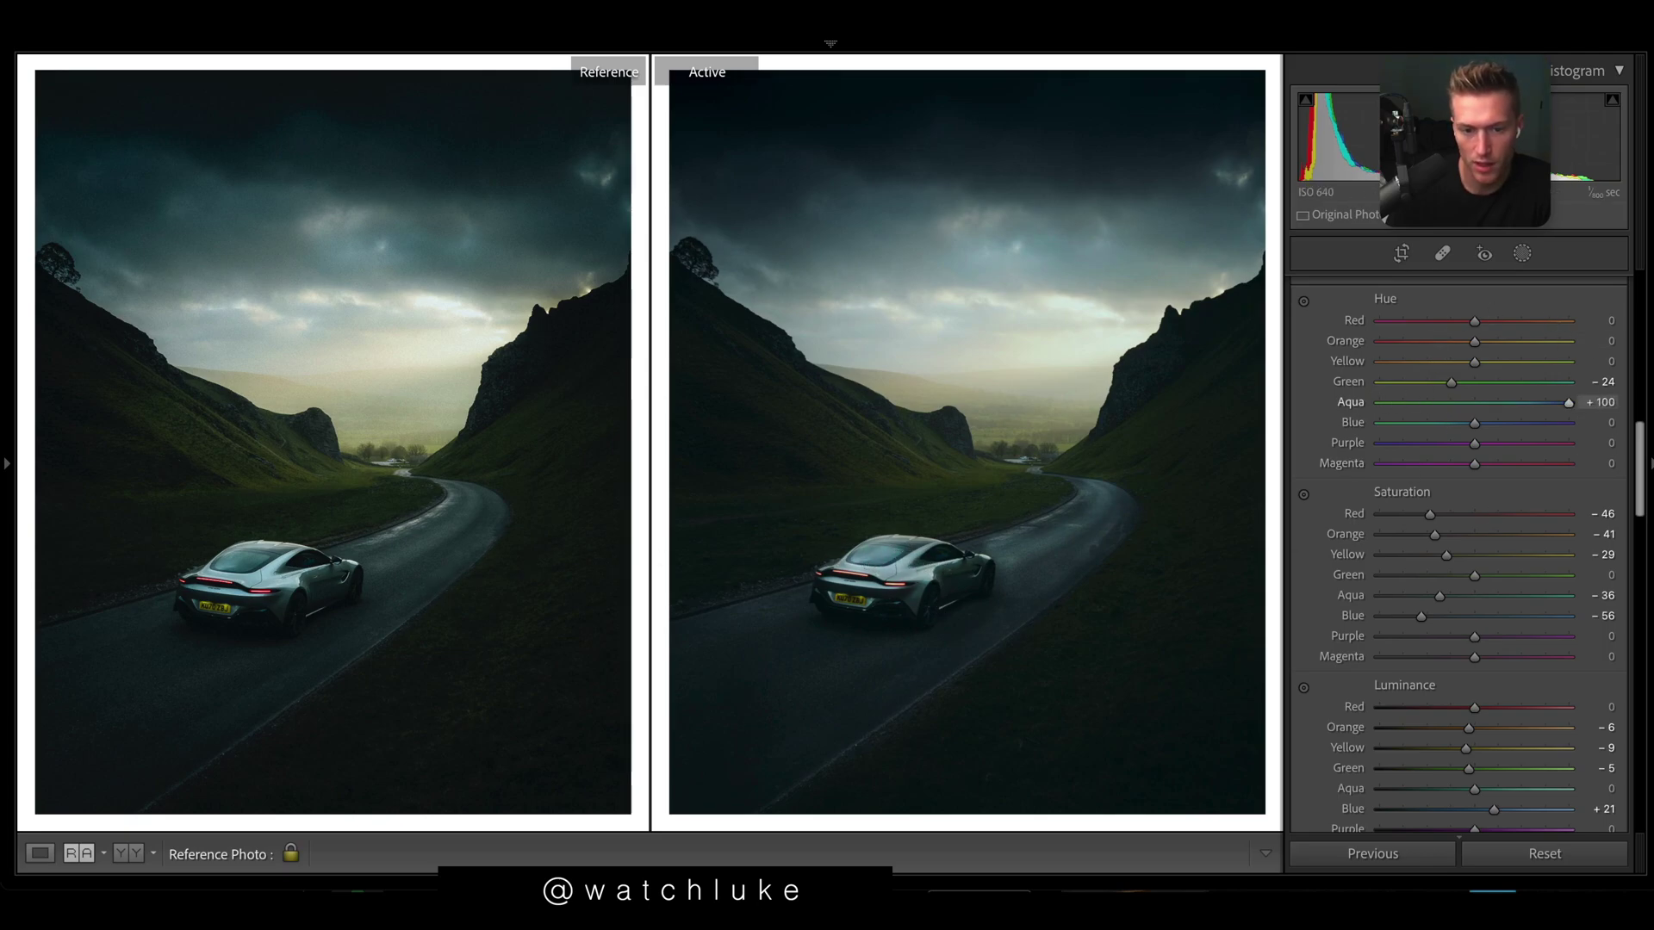
{"action": "left_click_drag", "start_coordinate": [1115, 445], "coordinate": [1436, 403]}
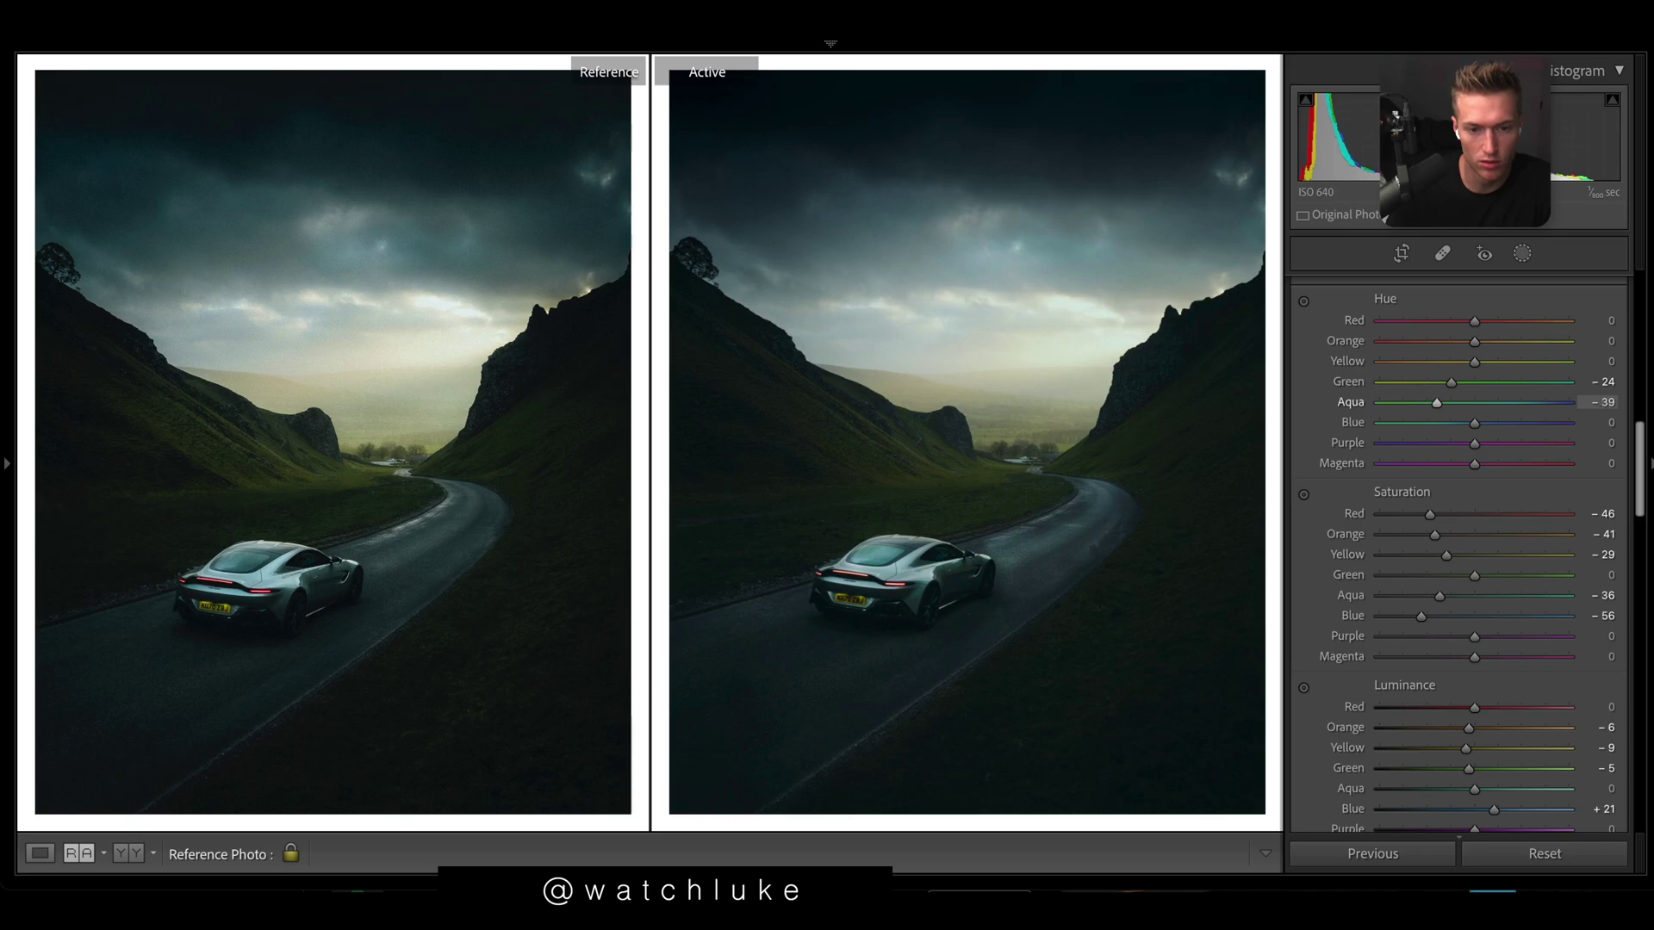
{"action": "left_click_drag", "start_coordinate": [1568, 402], "coordinate": [1447, 435]}
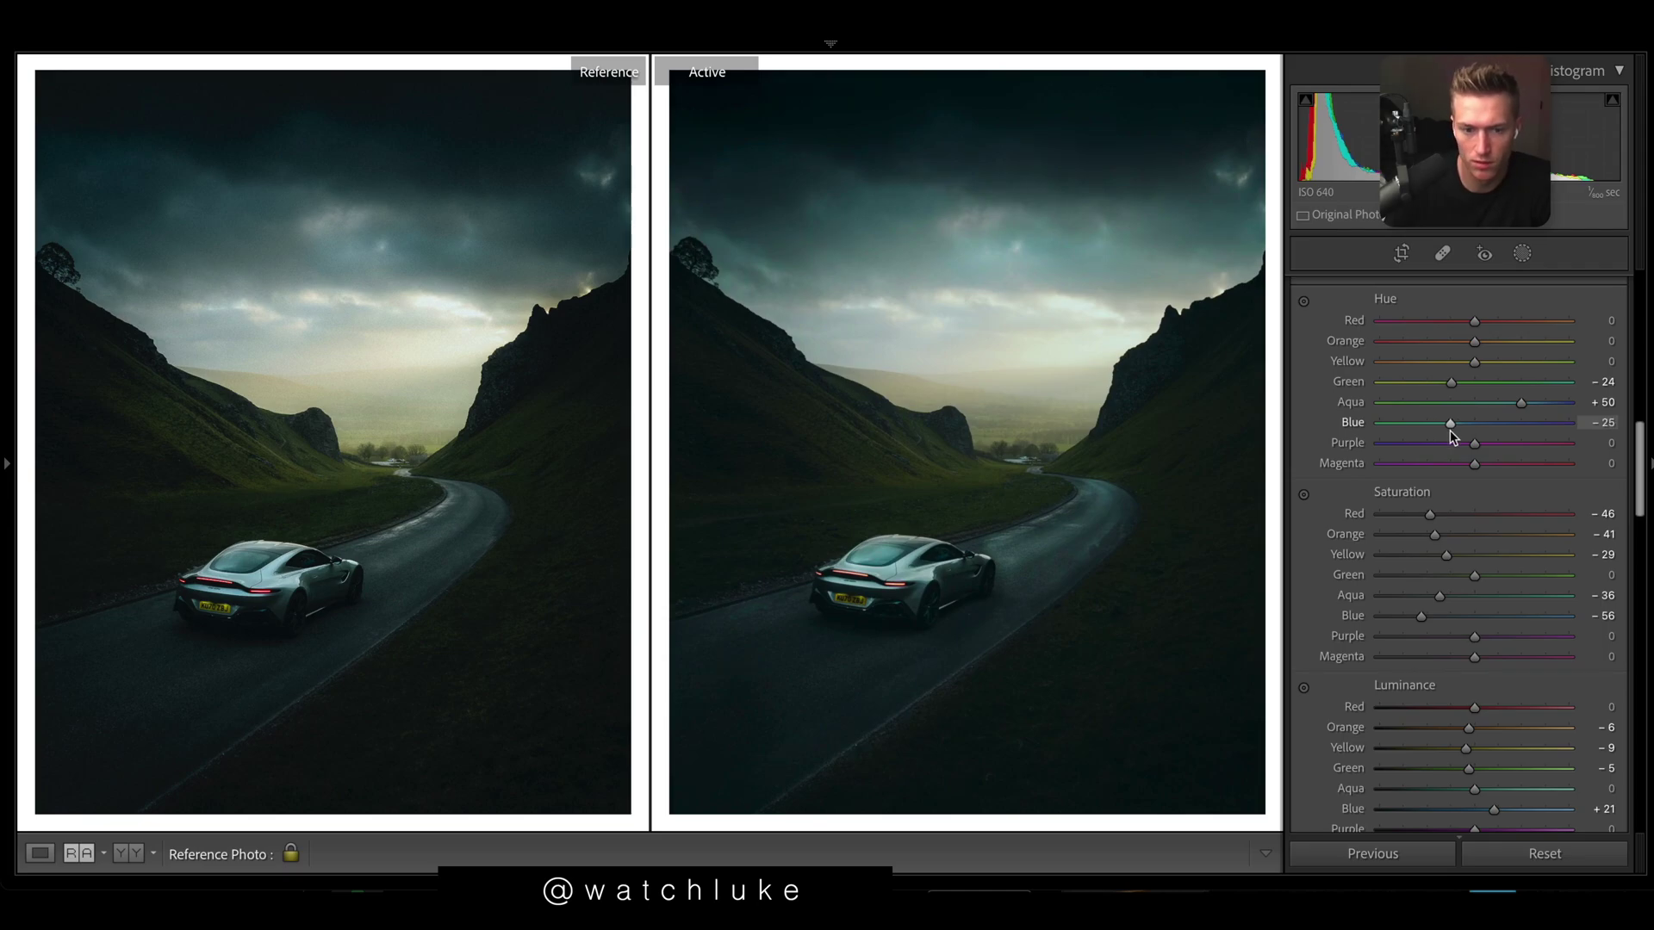
{"action": "left_click_drag", "start_coordinate": [1521, 405], "coordinate": [1619, 402]}
- Set the Blue hue to -25, Purple to -28 and Yellow to +12
{"action": "left_click_drag", "start_coordinate": [1474, 443], "coordinate": [1585, 443]}
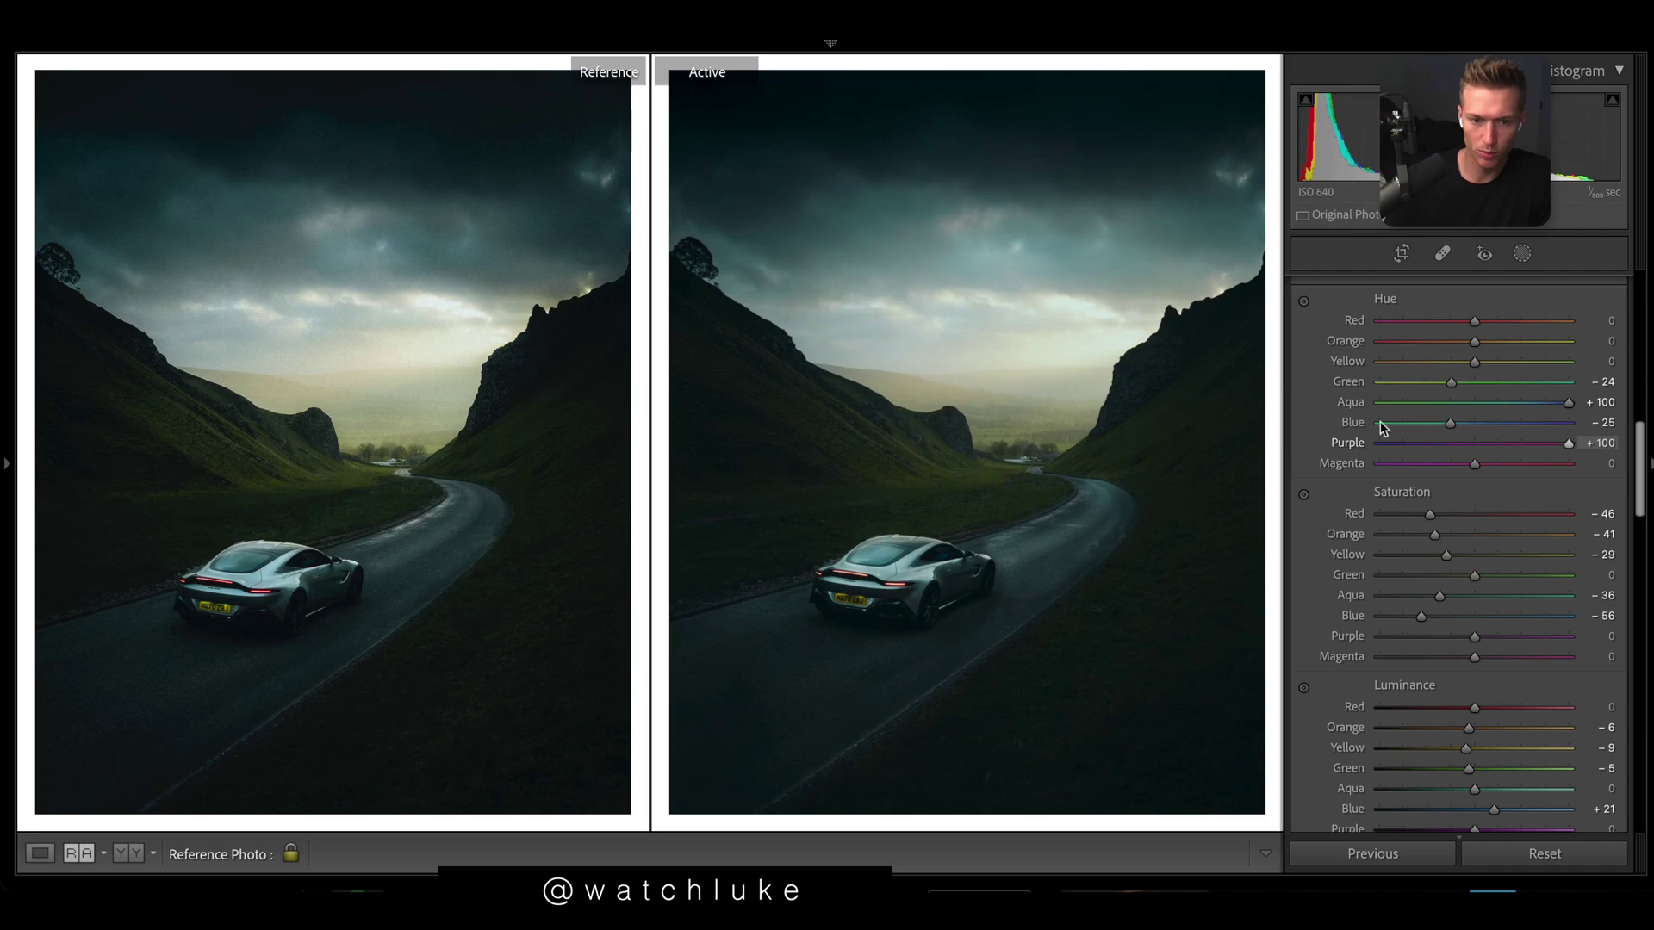
{"action": "left_click_drag", "start_coordinate": [1380, 423], "coordinate": [1445, 441]}
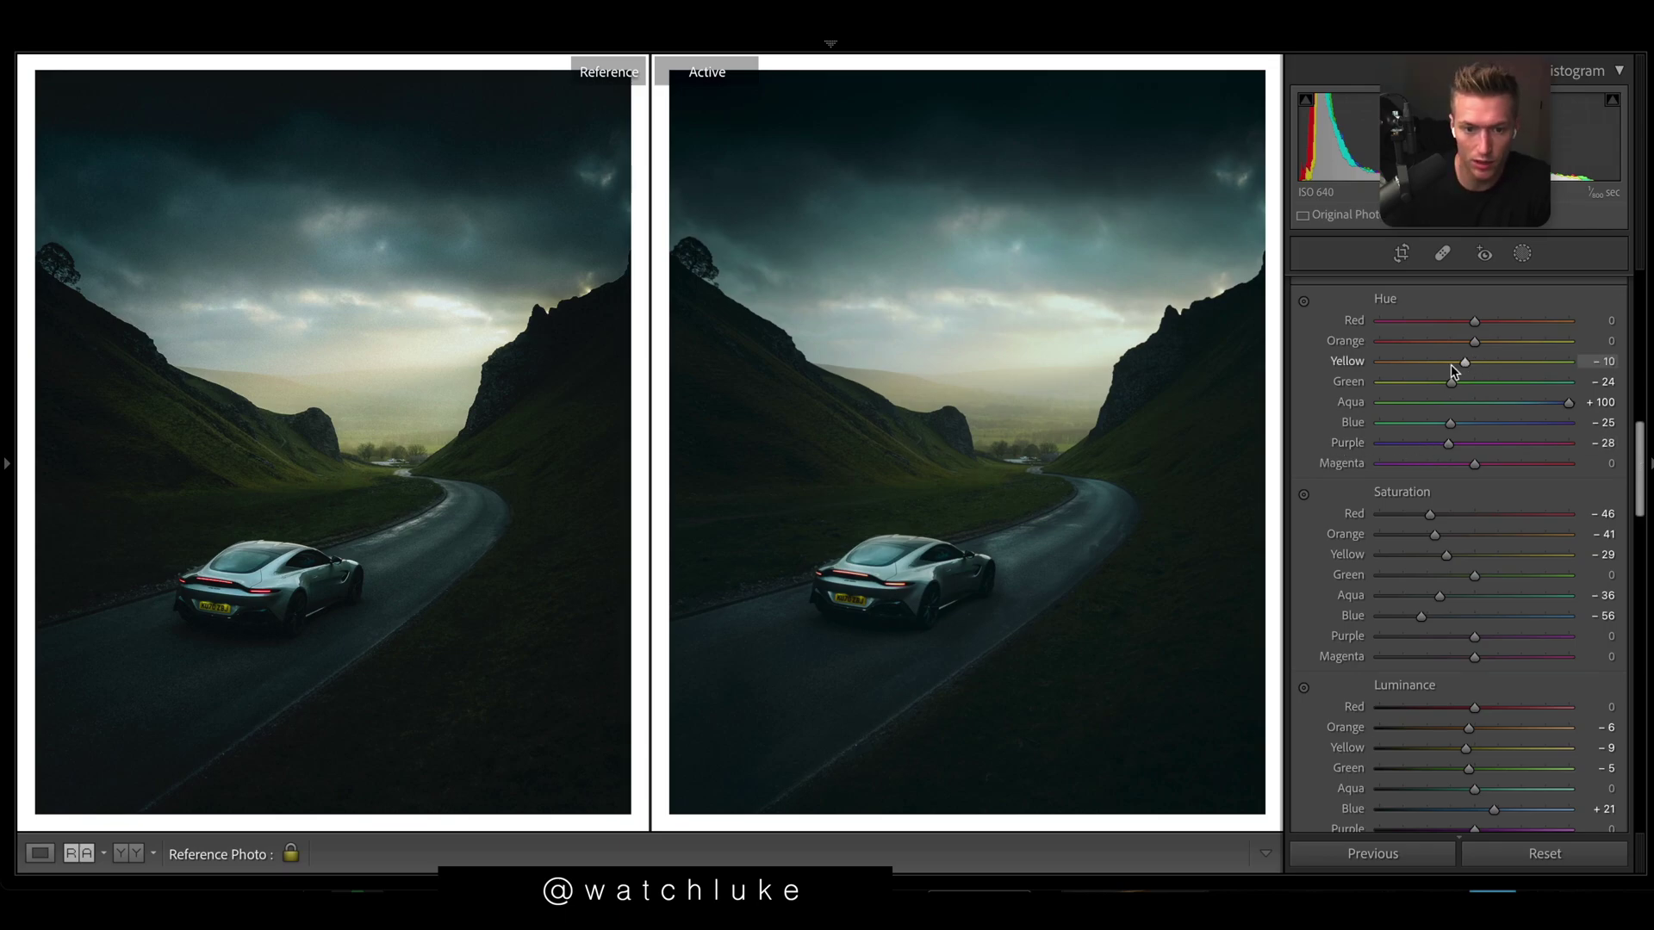
{"action": "left_click_drag", "start_coordinate": [1474, 364], "coordinate": [1471, 366]}
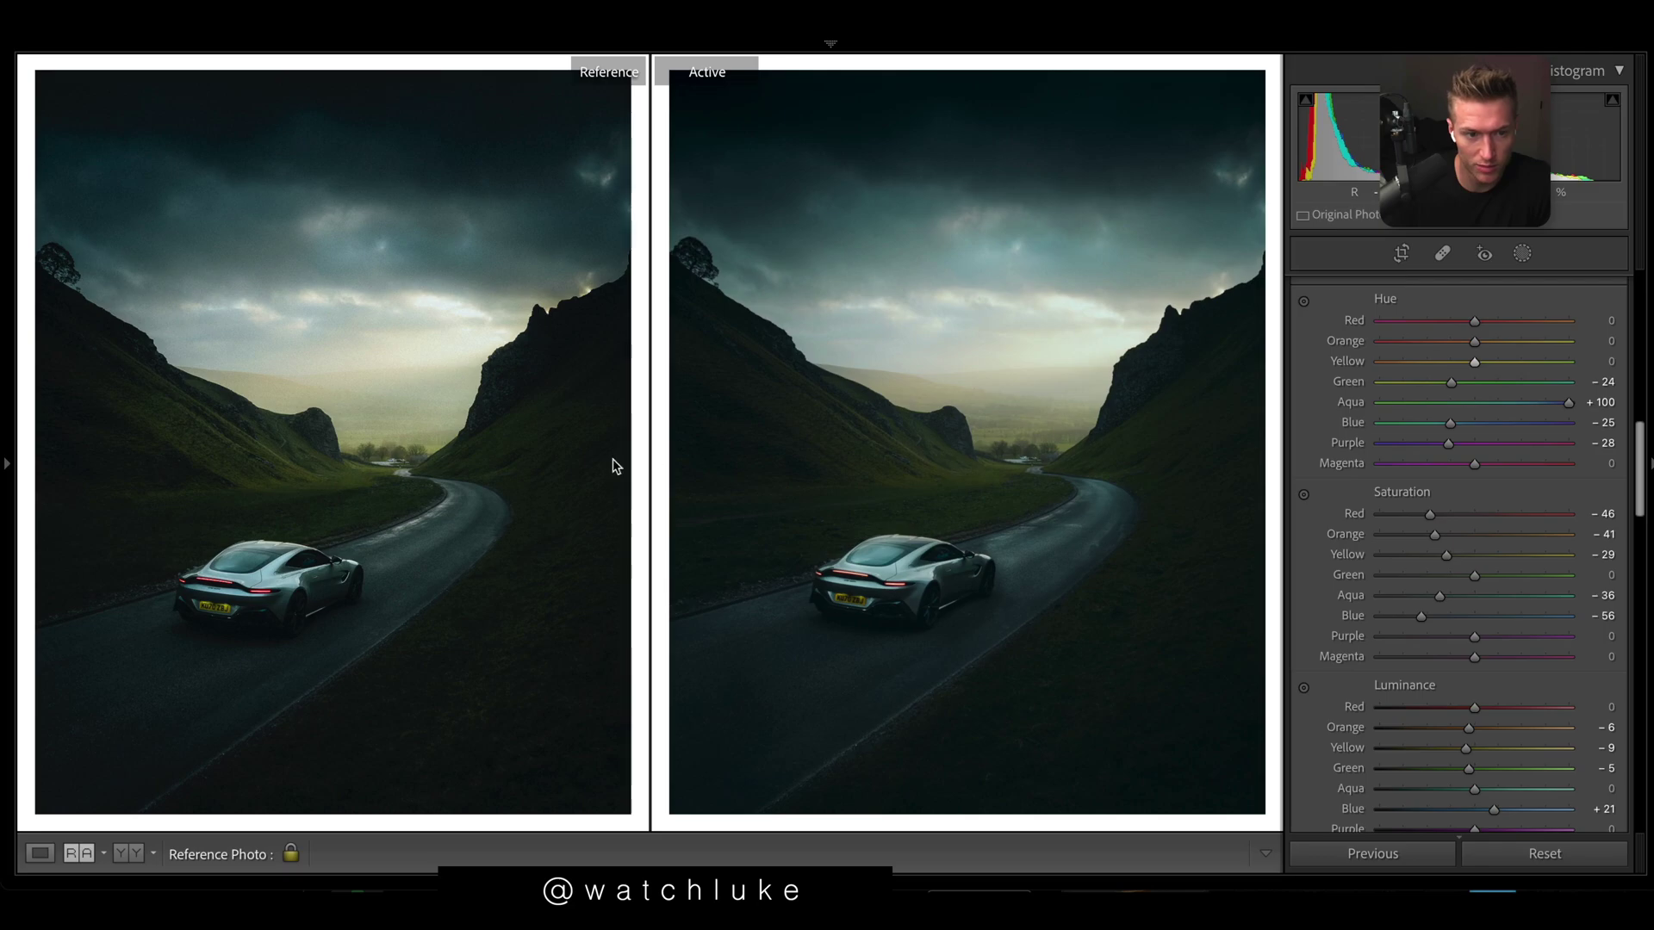
{"action": "left_click_drag", "start_coordinate": [1475, 362], "coordinate": [1633, 373]}
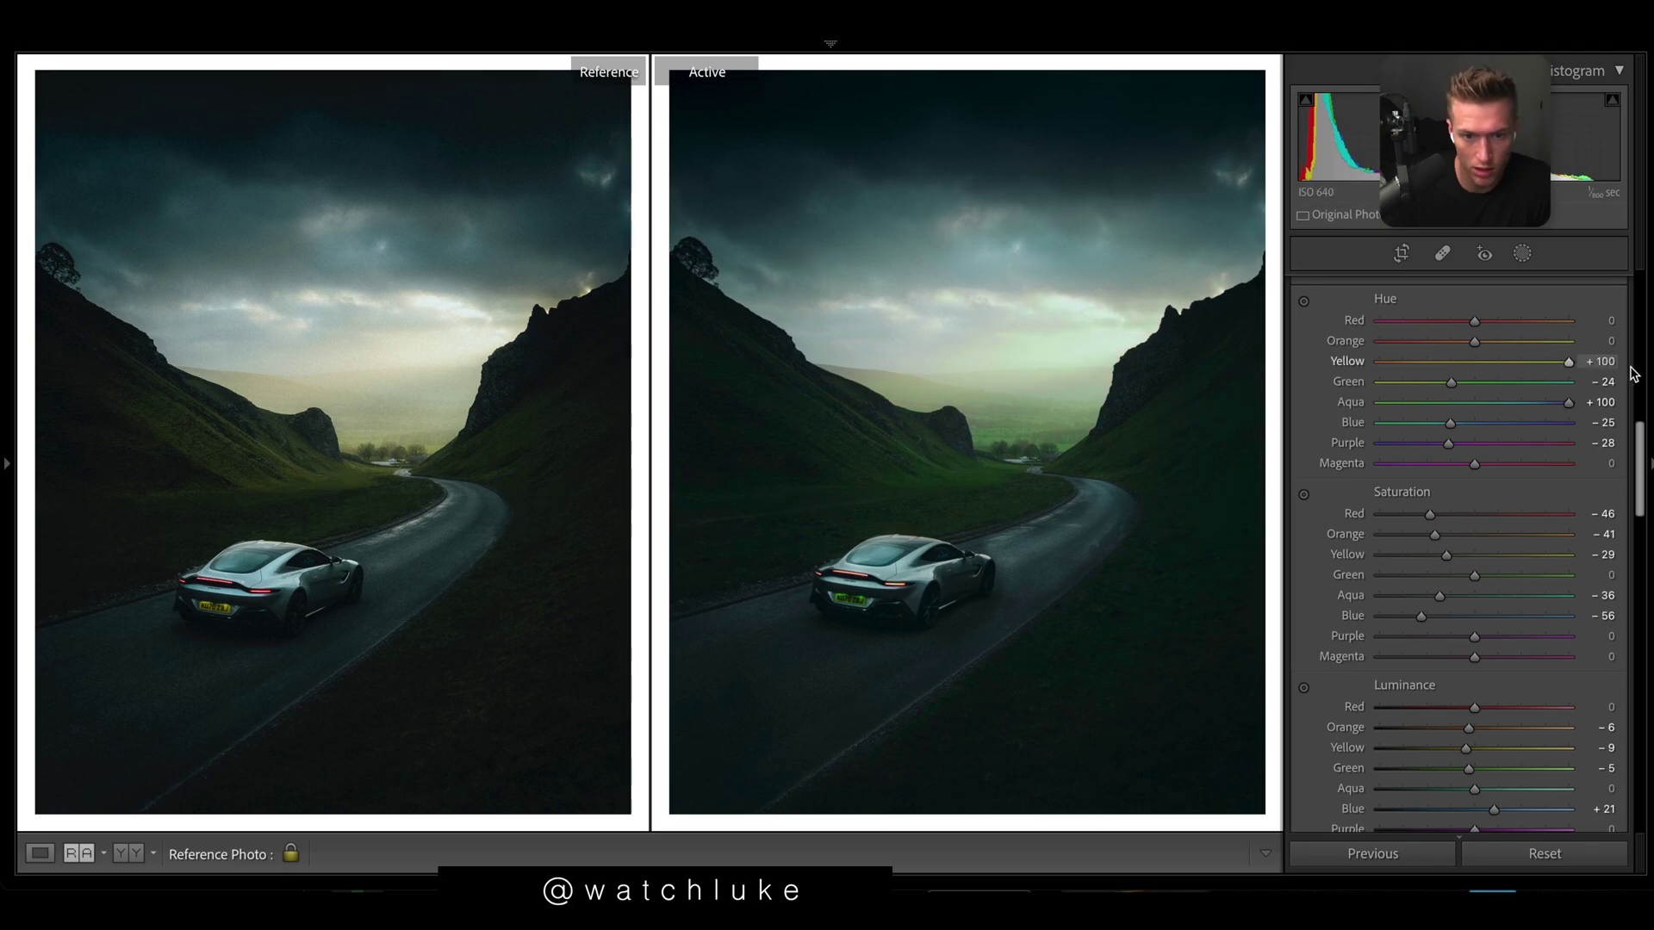
{"action": "left_click_drag", "start_coordinate": [1529, 382], "coordinate": [1495, 351]}
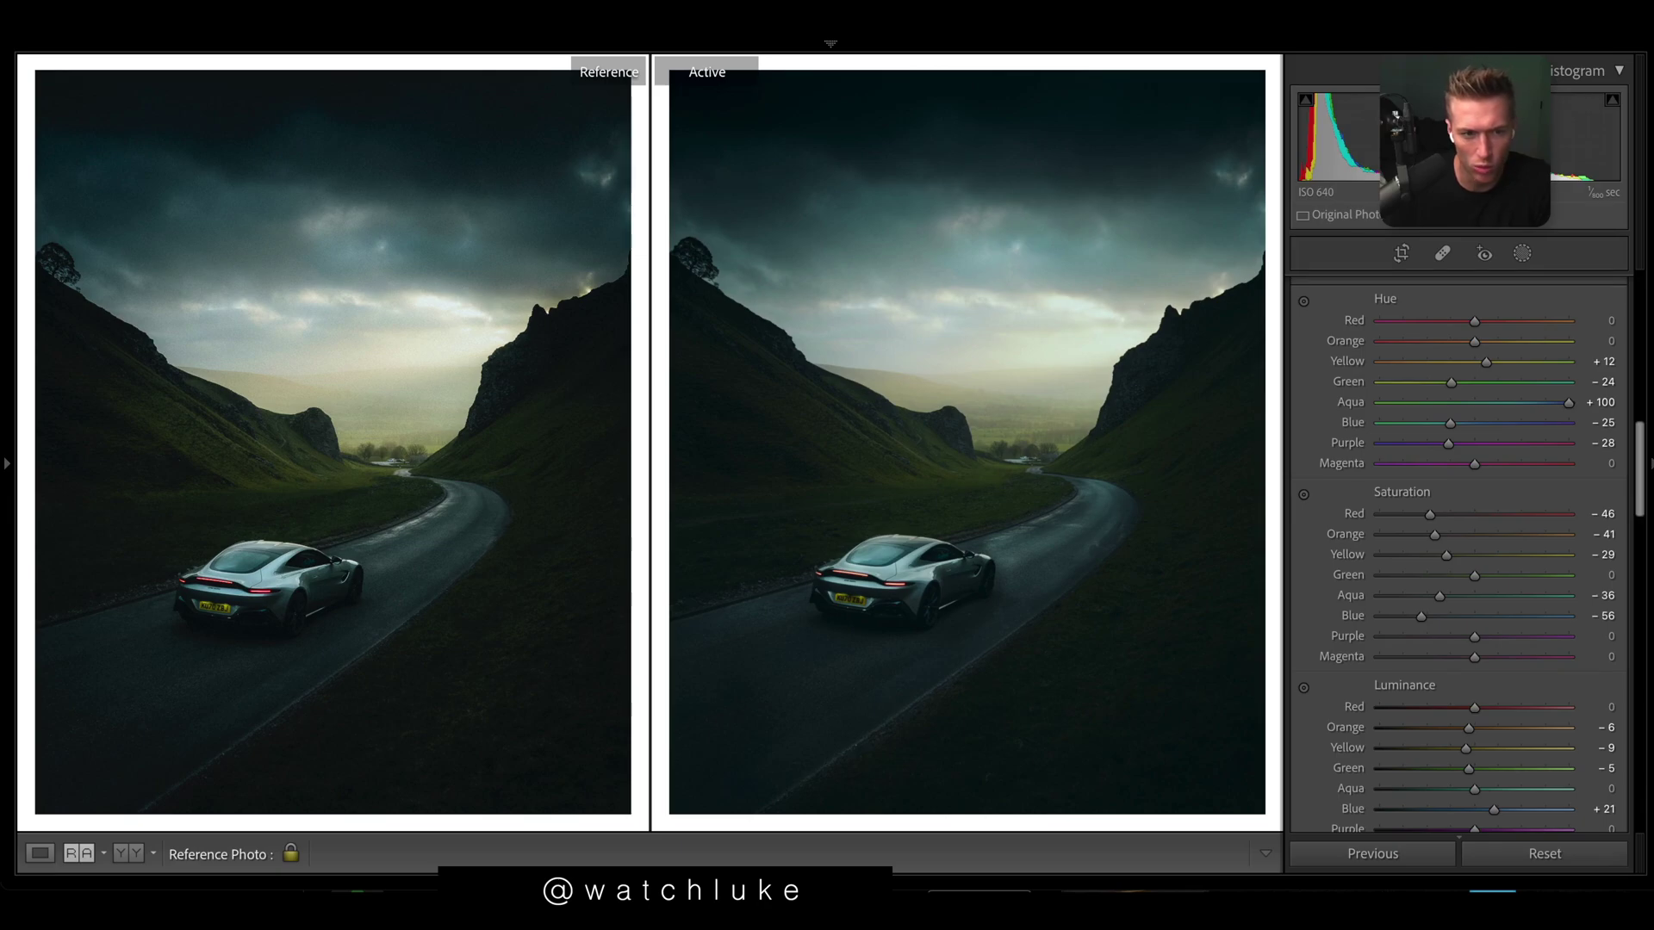
{"action": "scroll", "coordinate": [1343, 551], "scroll_direction": "down", "scroll_amount": 10}
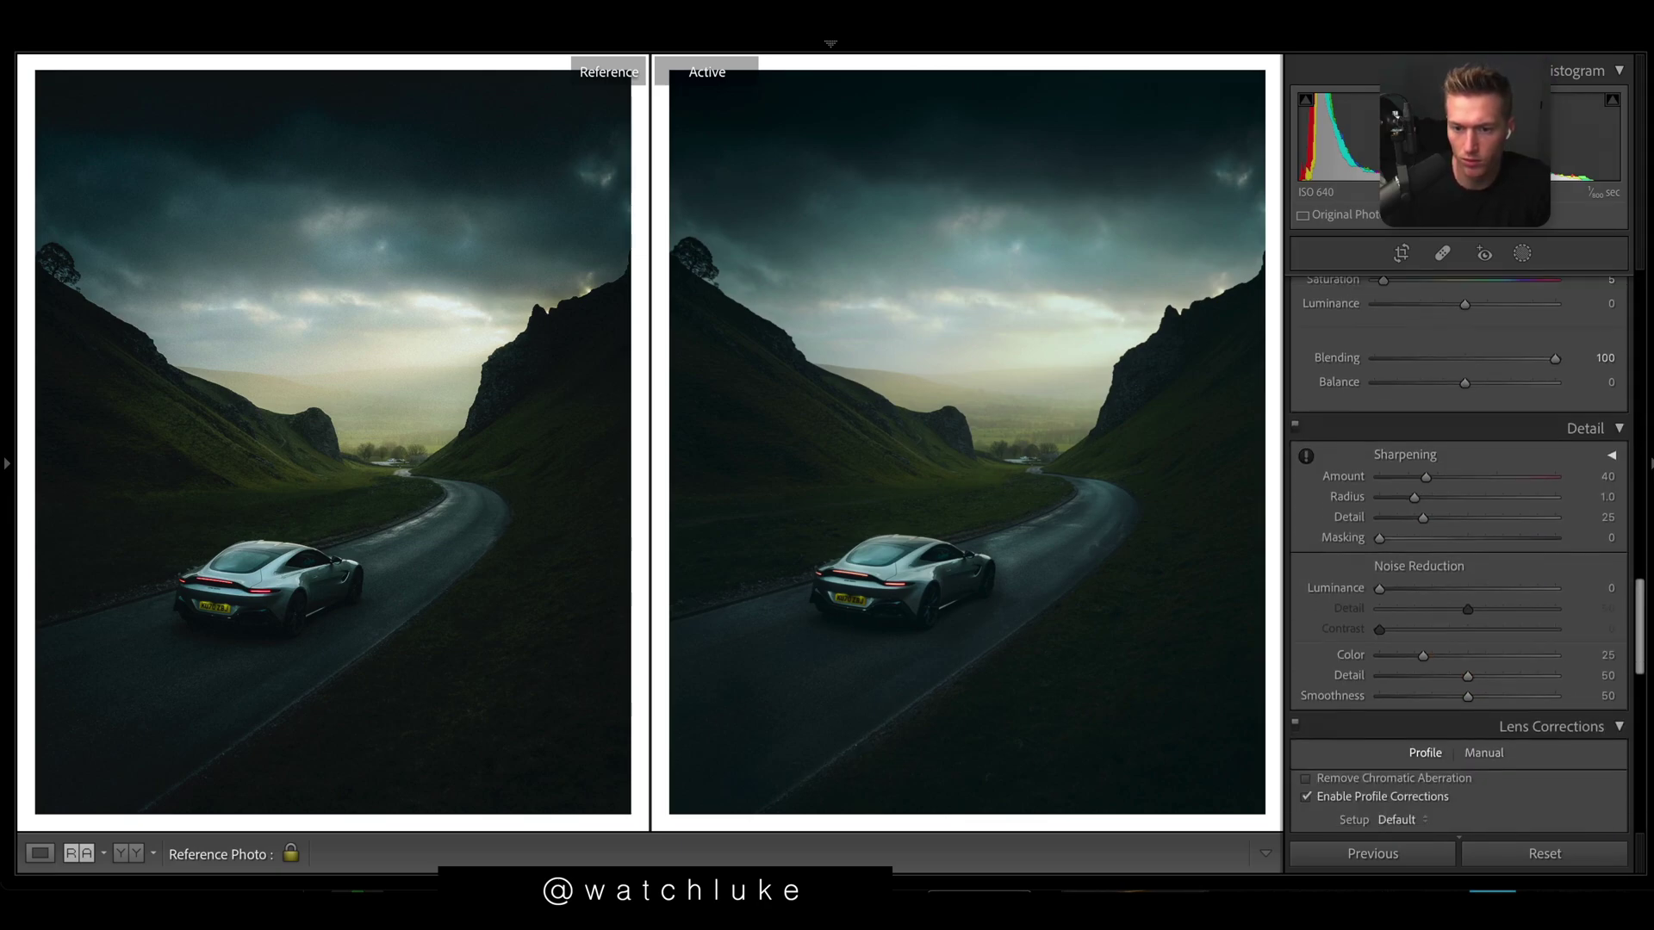
- Settle luminance noise reduction at 10, with sharpening amount 24 and masking 70
{"action": "left_click_drag", "start_coordinate": [1379, 588], "coordinate": [1400, 589]}
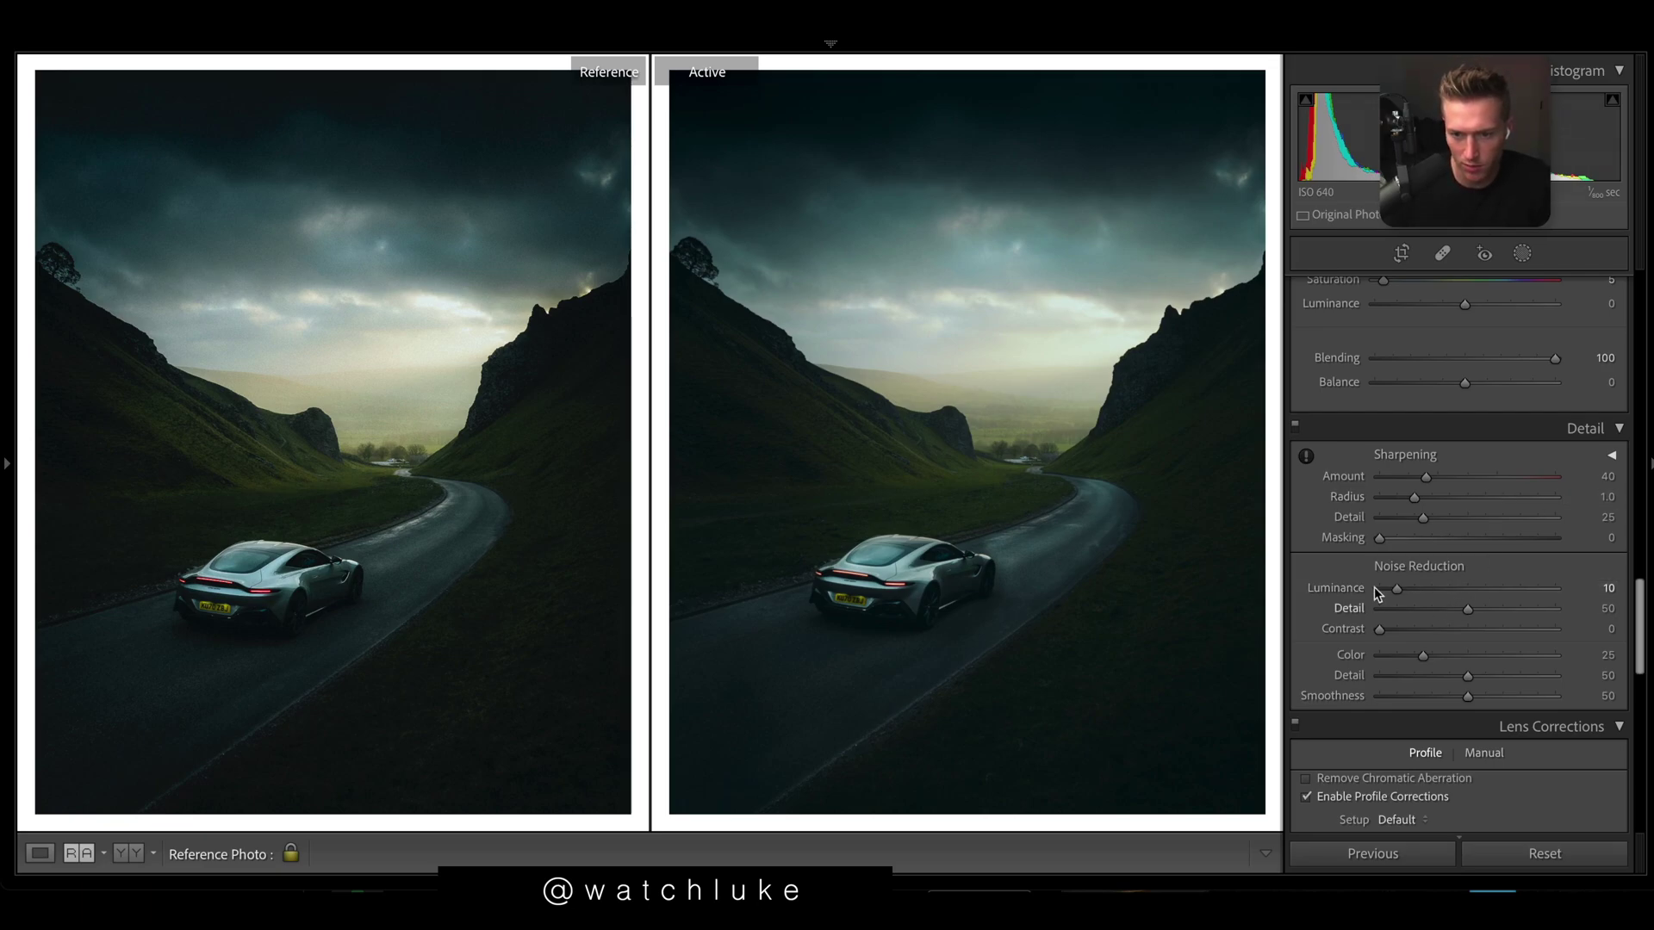
{"action": "mouse_move", "coordinate": [1399, 589]}
{"action": "left_mouse_down"}
{"action": "mouse_move", "coordinate": [1352, 583]}
{"action": "mouse_move", "coordinate": [1471, 578]}
{"action": "mouse_move", "coordinate": [1398, 589]}
{"action": "left_mouse_up"}
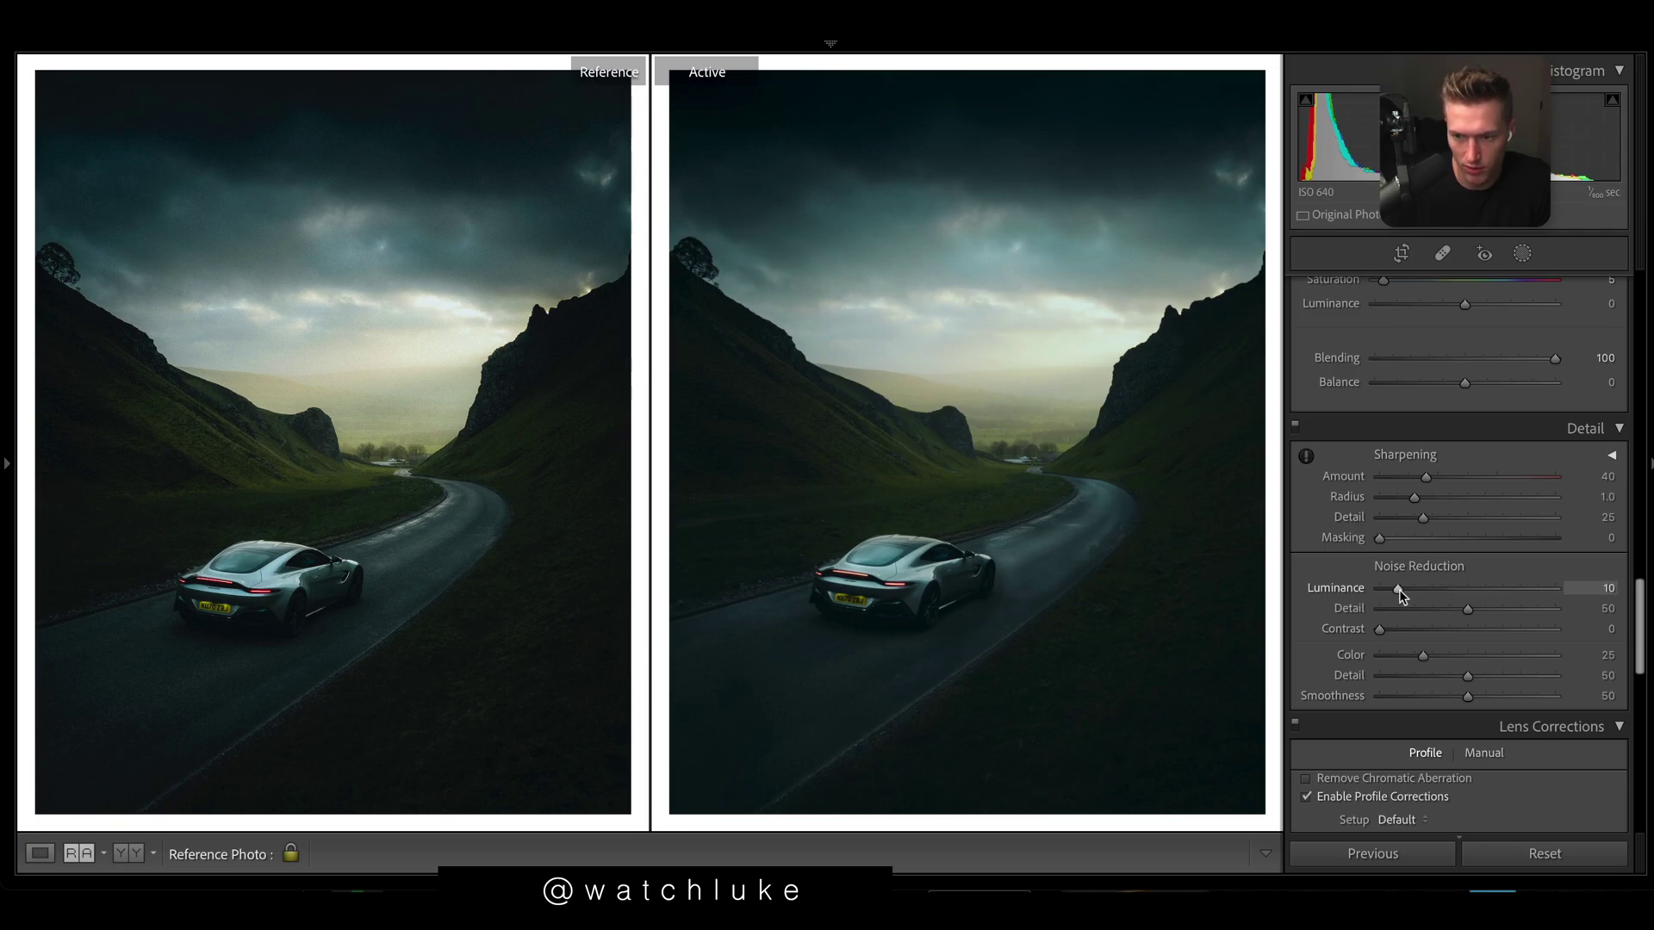
{"action": "left_click_drag", "start_coordinate": [1425, 476], "coordinate": [1502, 539]}
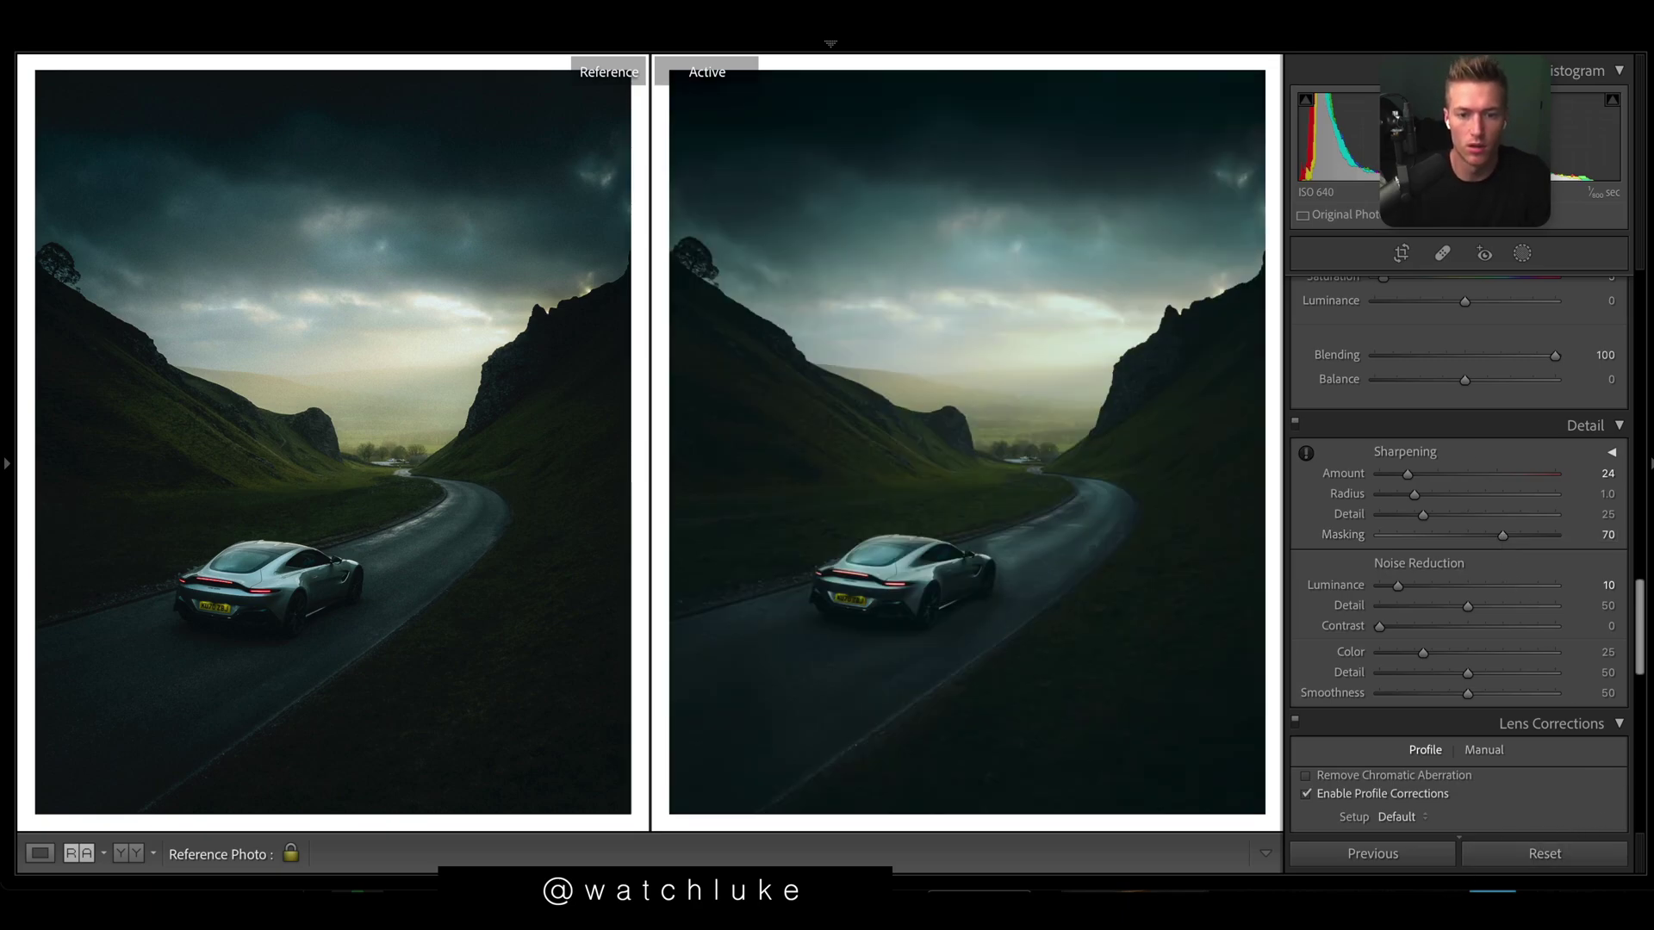
{"action": "key", "text": "shift+w"}
- Select the left-hill brush mask, hide its overlay, and try adding contrast and clarity
{"action": "left_click", "coordinate": [1256, 311]}
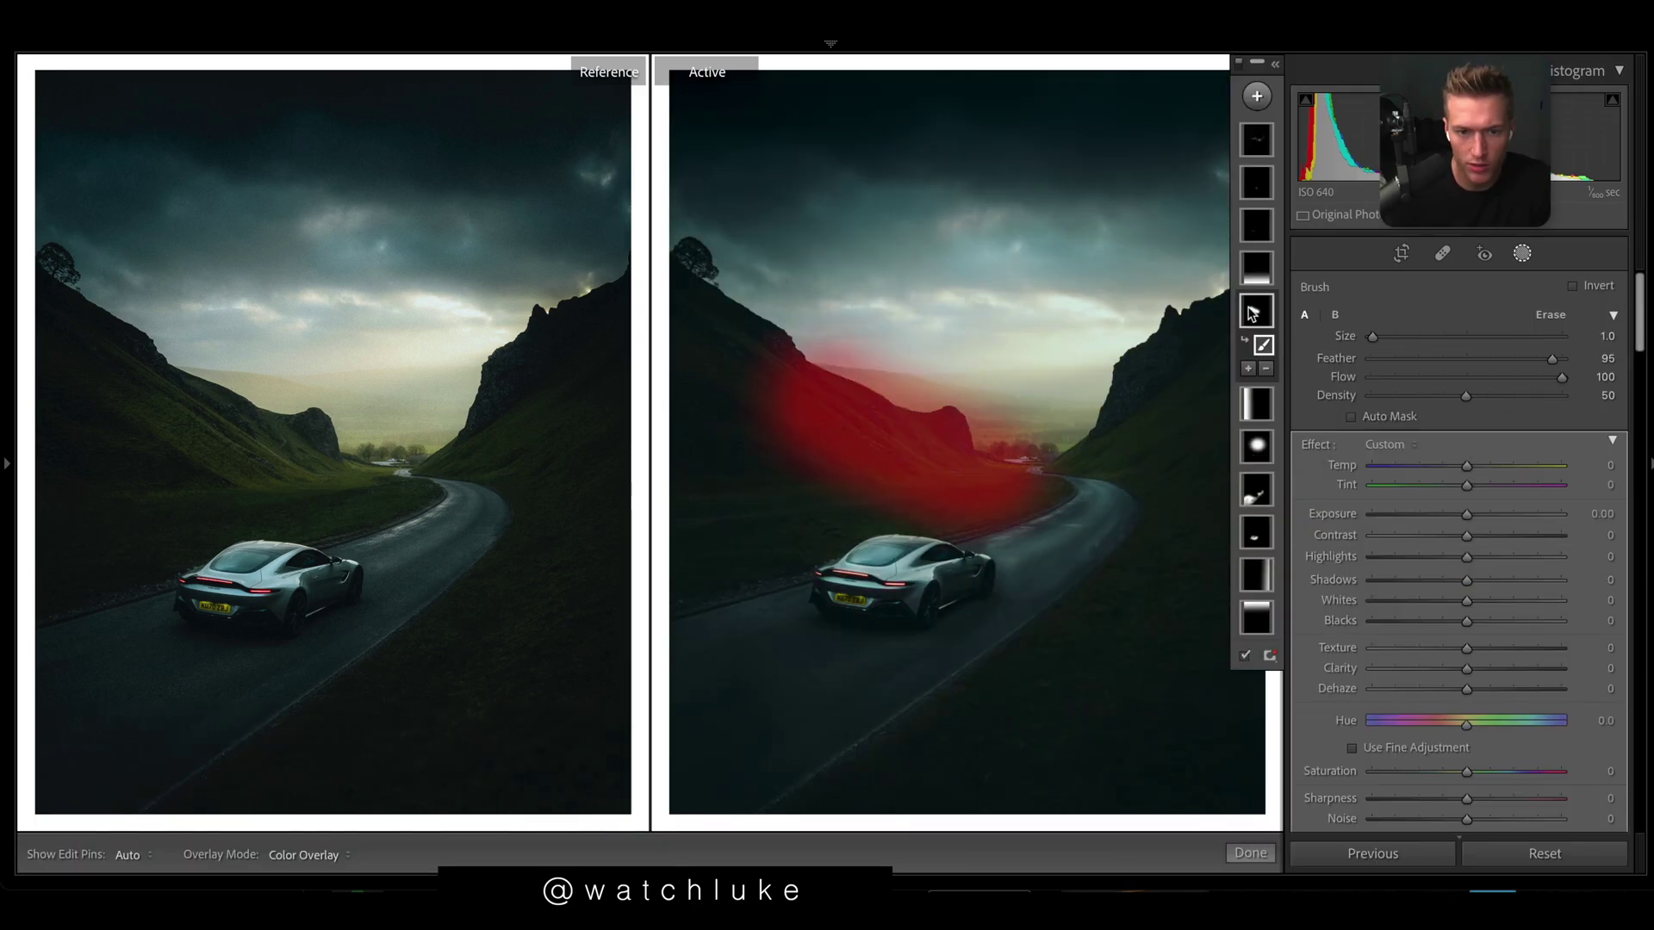
{"action": "key", "text": "o"}
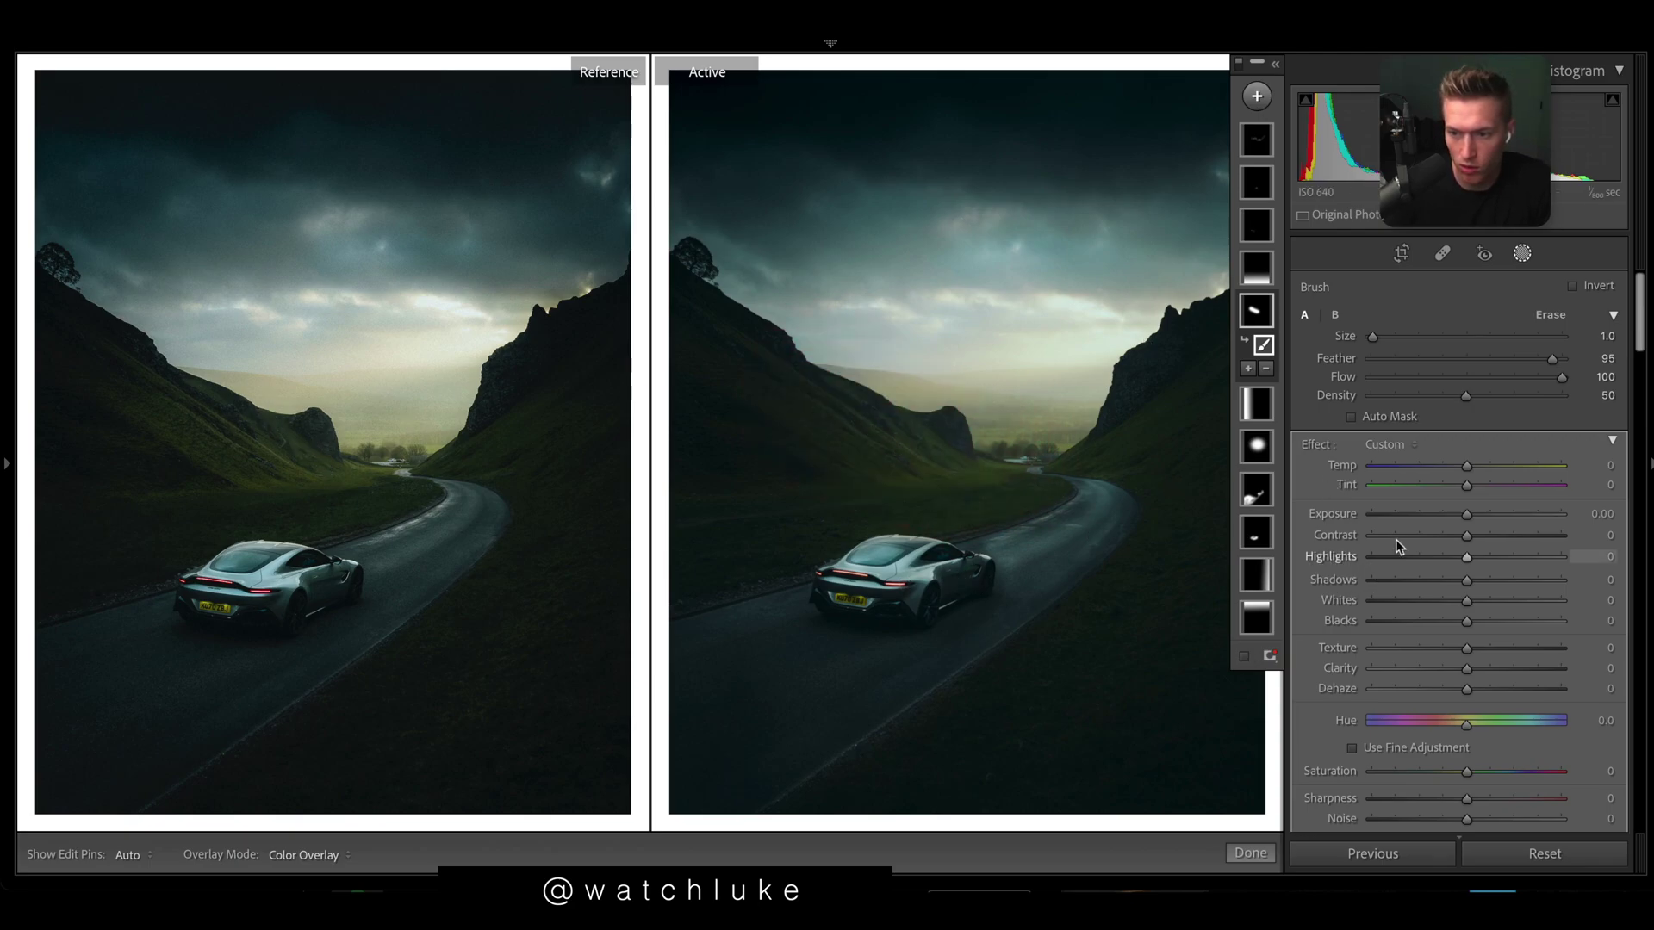
{"action": "left_click_drag", "start_coordinate": [1506, 538], "coordinate": [1479, 515]}
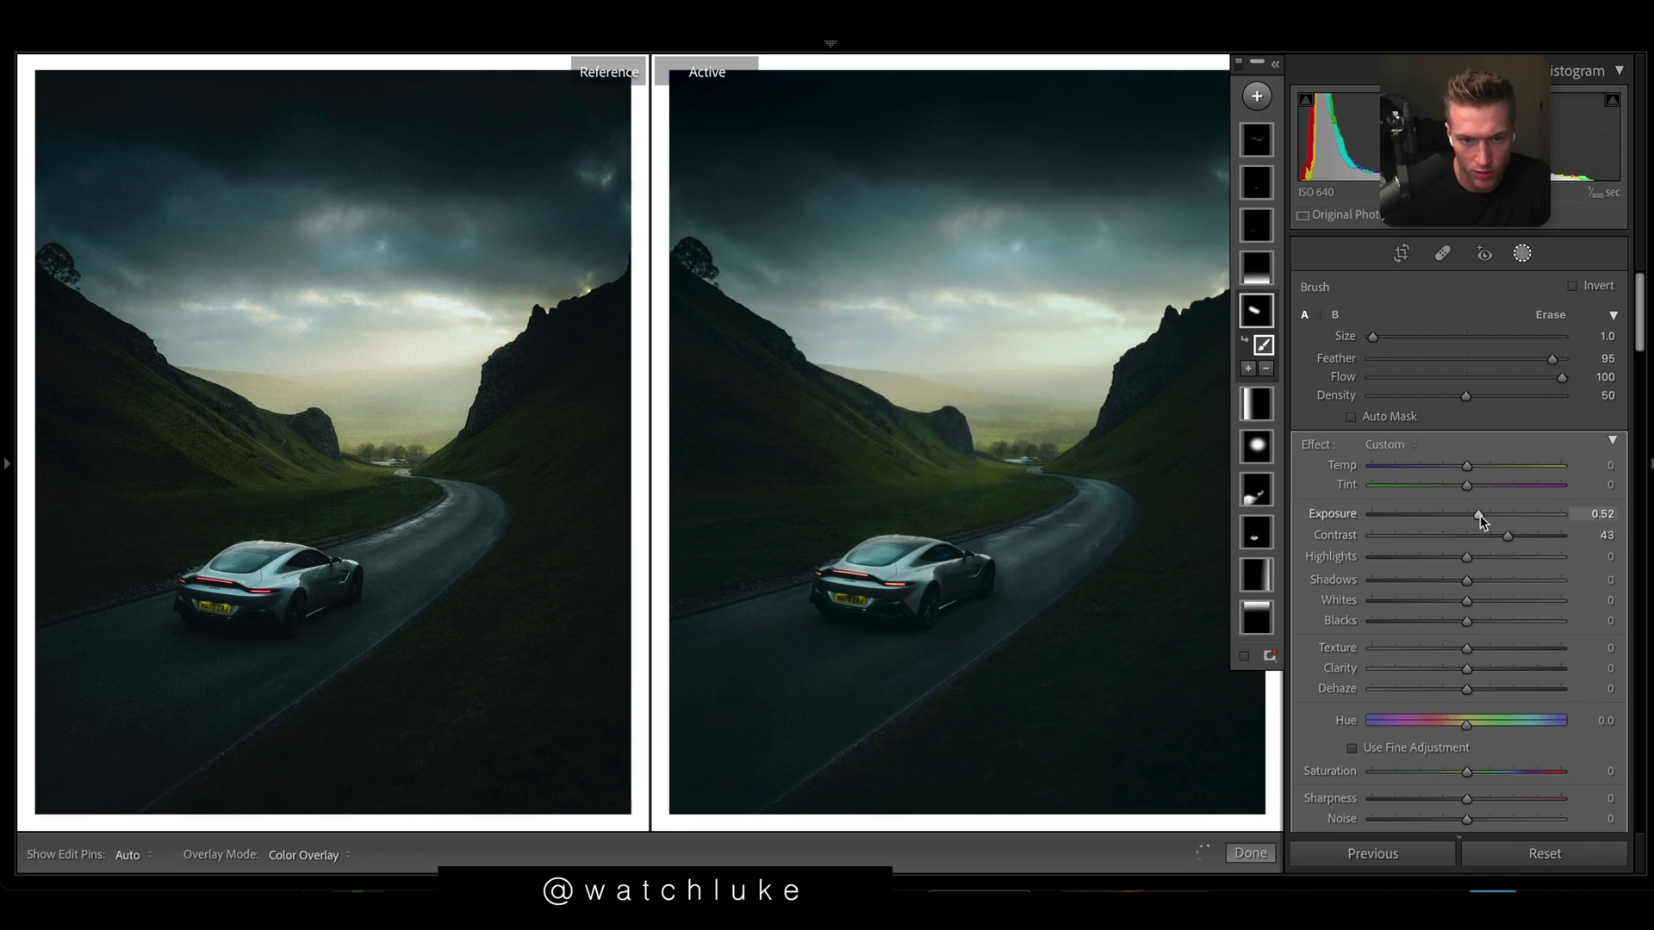
{"action": "left_click", "coordinate": [1480, 670]}
{"action": "left_click_drag", "start_coordinate": [1477, 670], "coordinate": [1477, 671]}
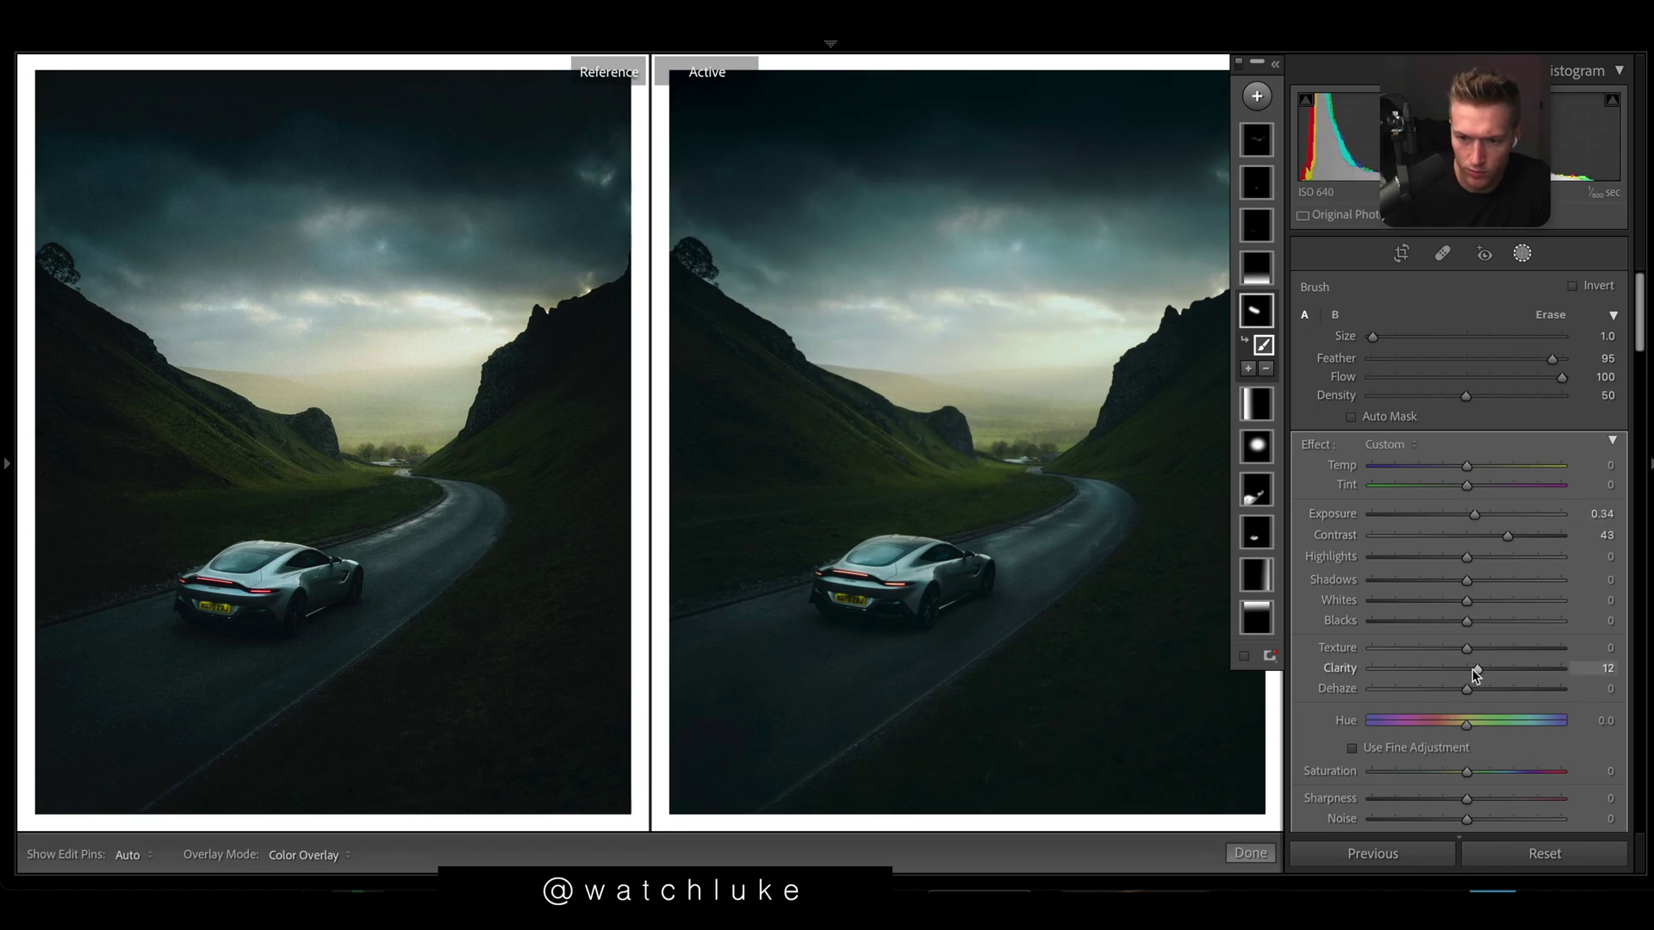
- Give the hillside brush mask clarity 62 and sharpness 32, then exit masking
{"action": "left_click", "coordinate": [1247, 144]}
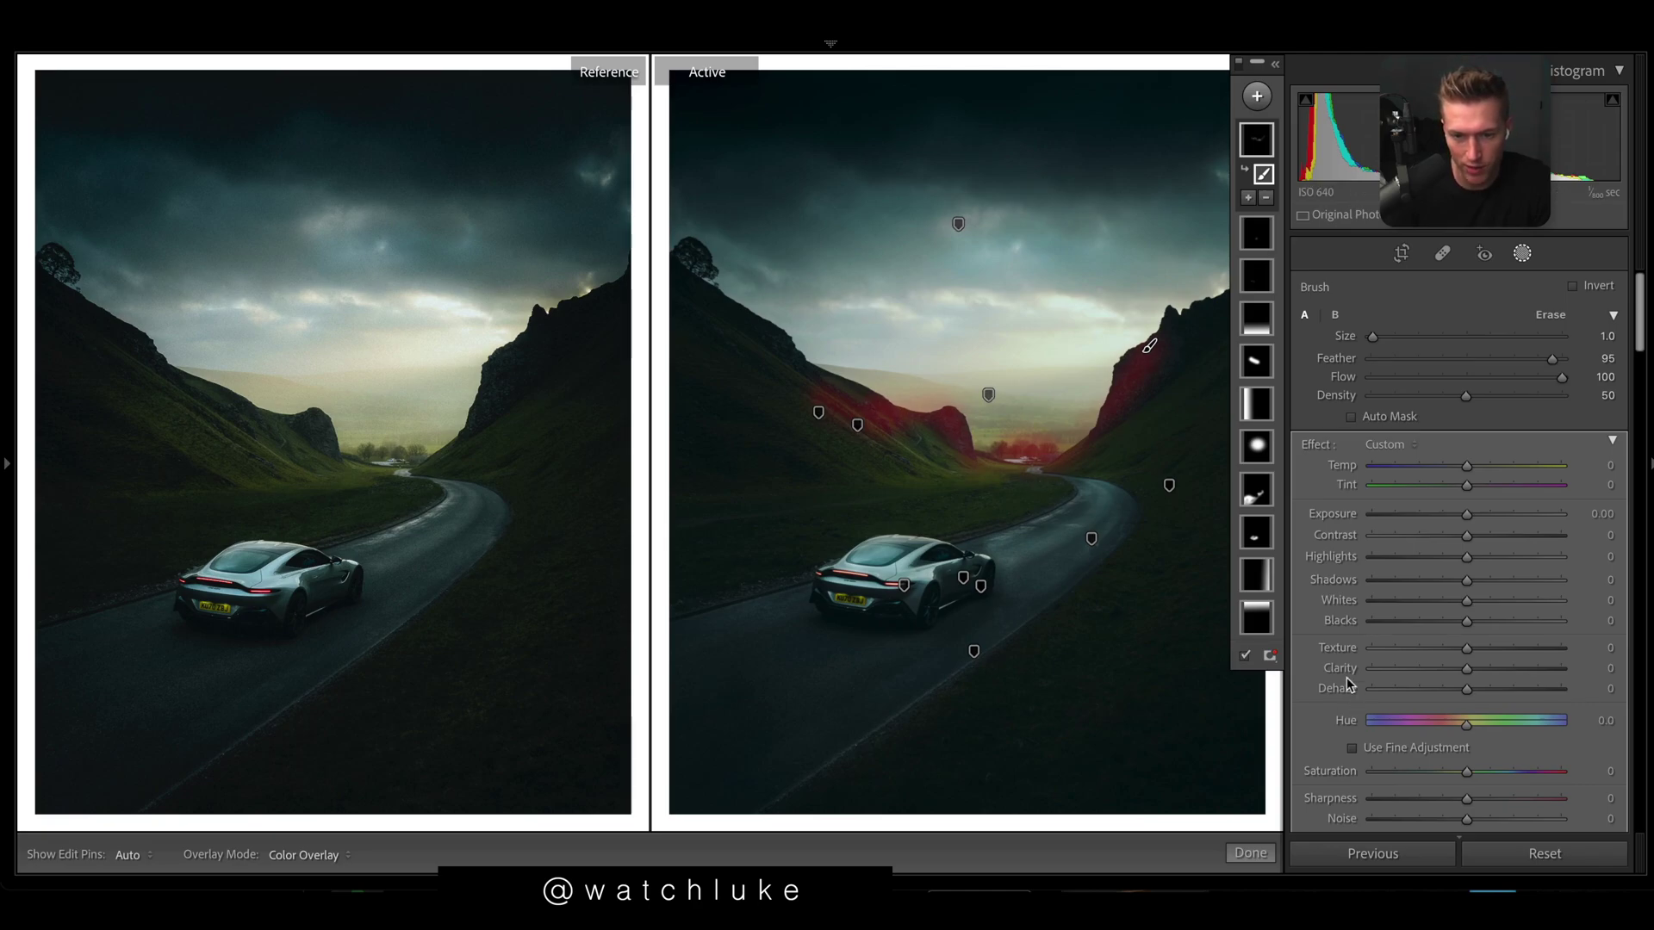
{"action": "key", "text": "o"}
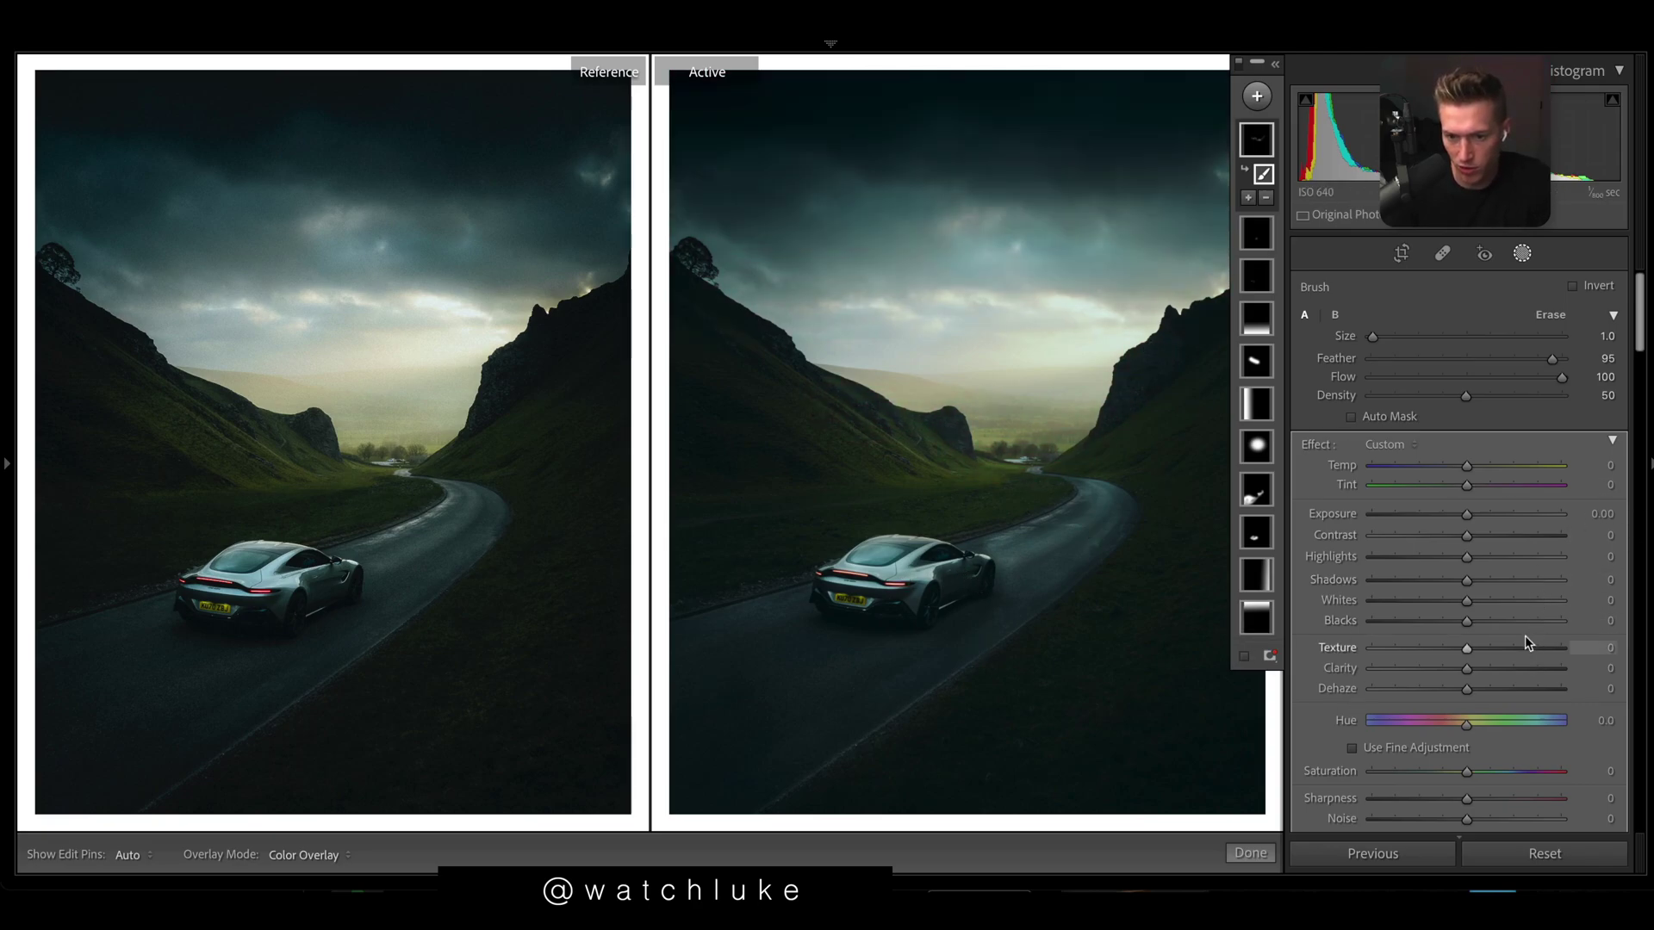
{"action": "left_click_drag", "start_coordinate": [1511, 669], "coordinate": [1525, 669]}
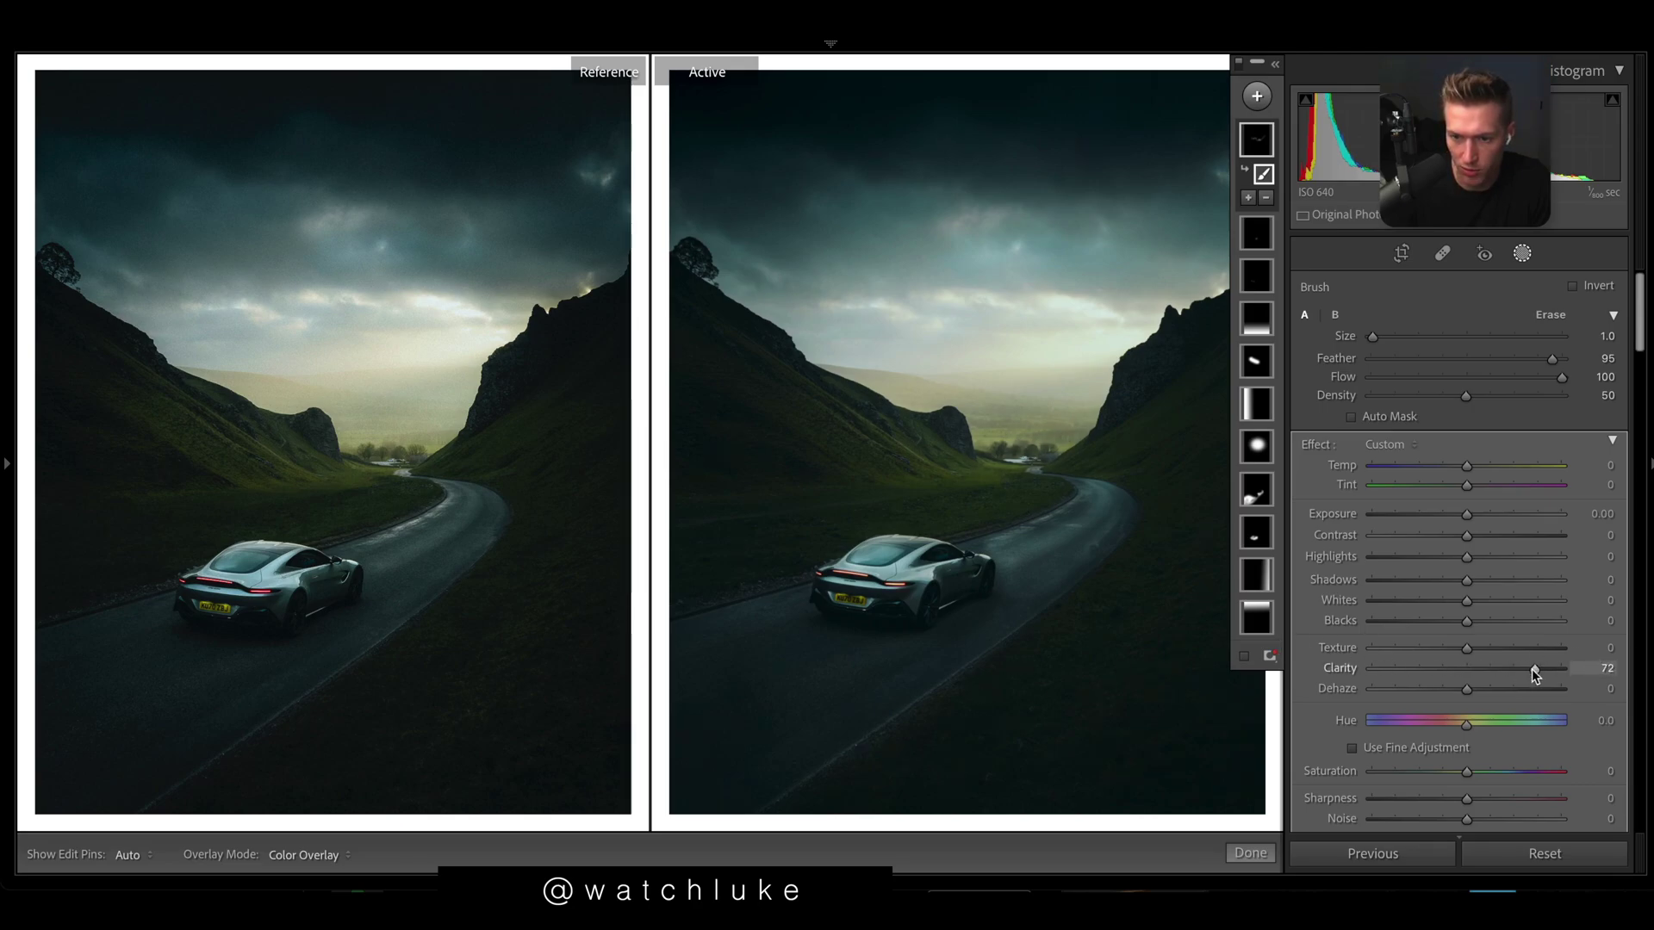
{"action": "left_click_drag", "start_coordinate": [1466, 799], "coordinate": [1507, 799]}
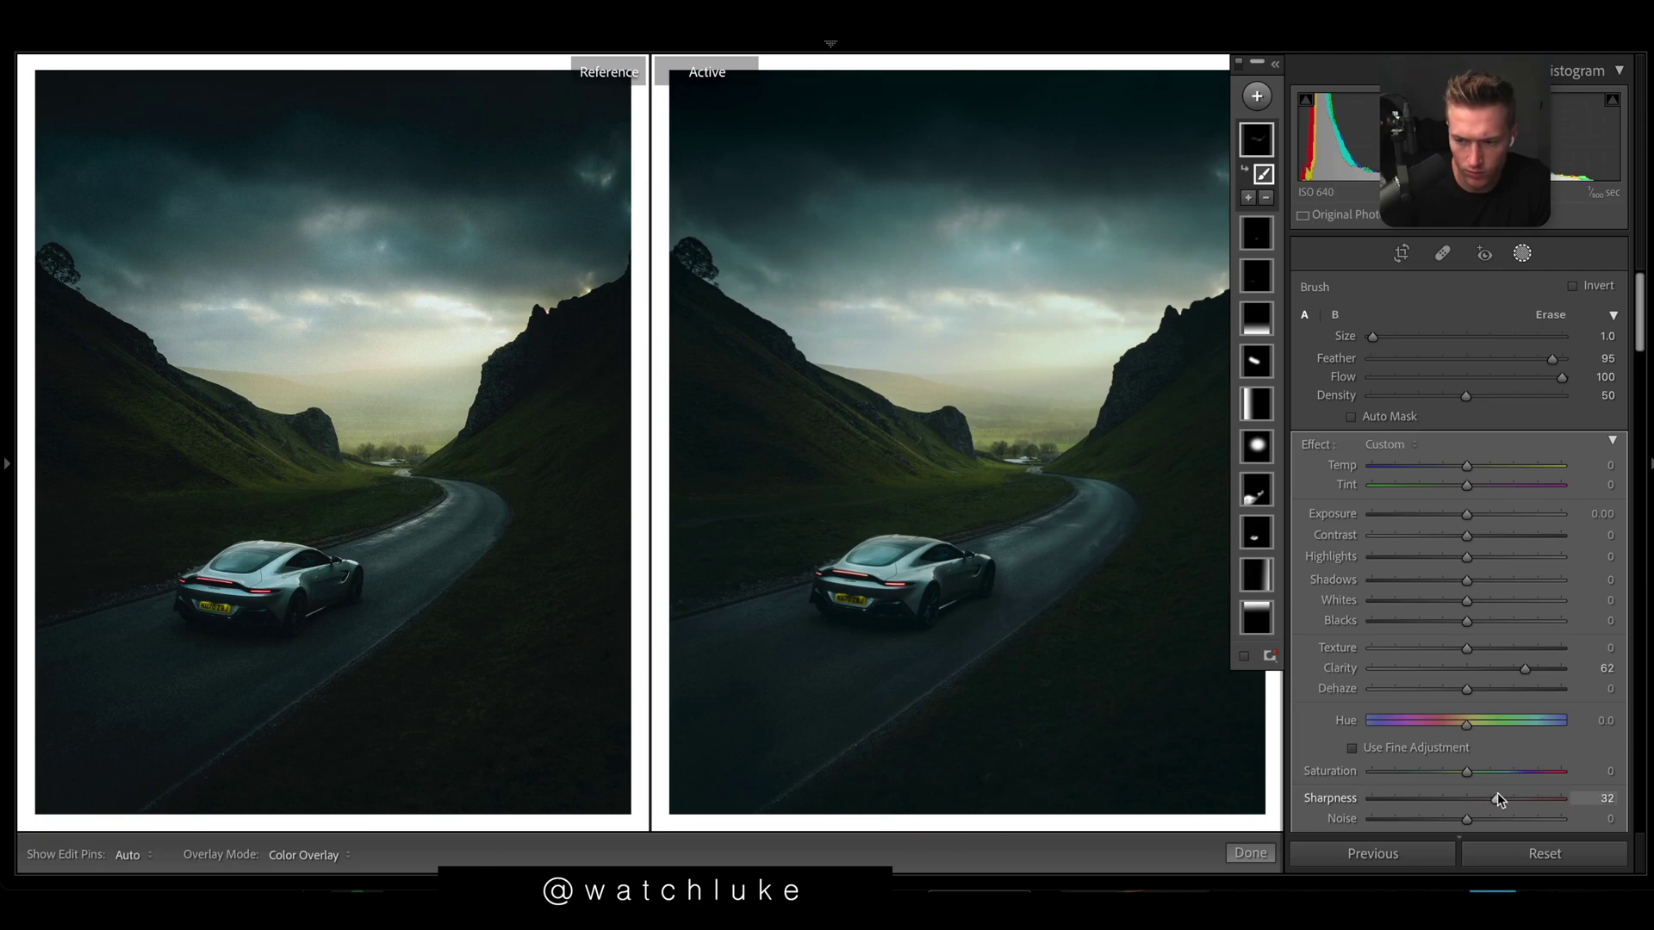
{"action": "key", "text": "Escape"}
{"action": "scroll", "coordinate": [1499, 603], "scroll_direction": "up", "scroll_amount": 15}
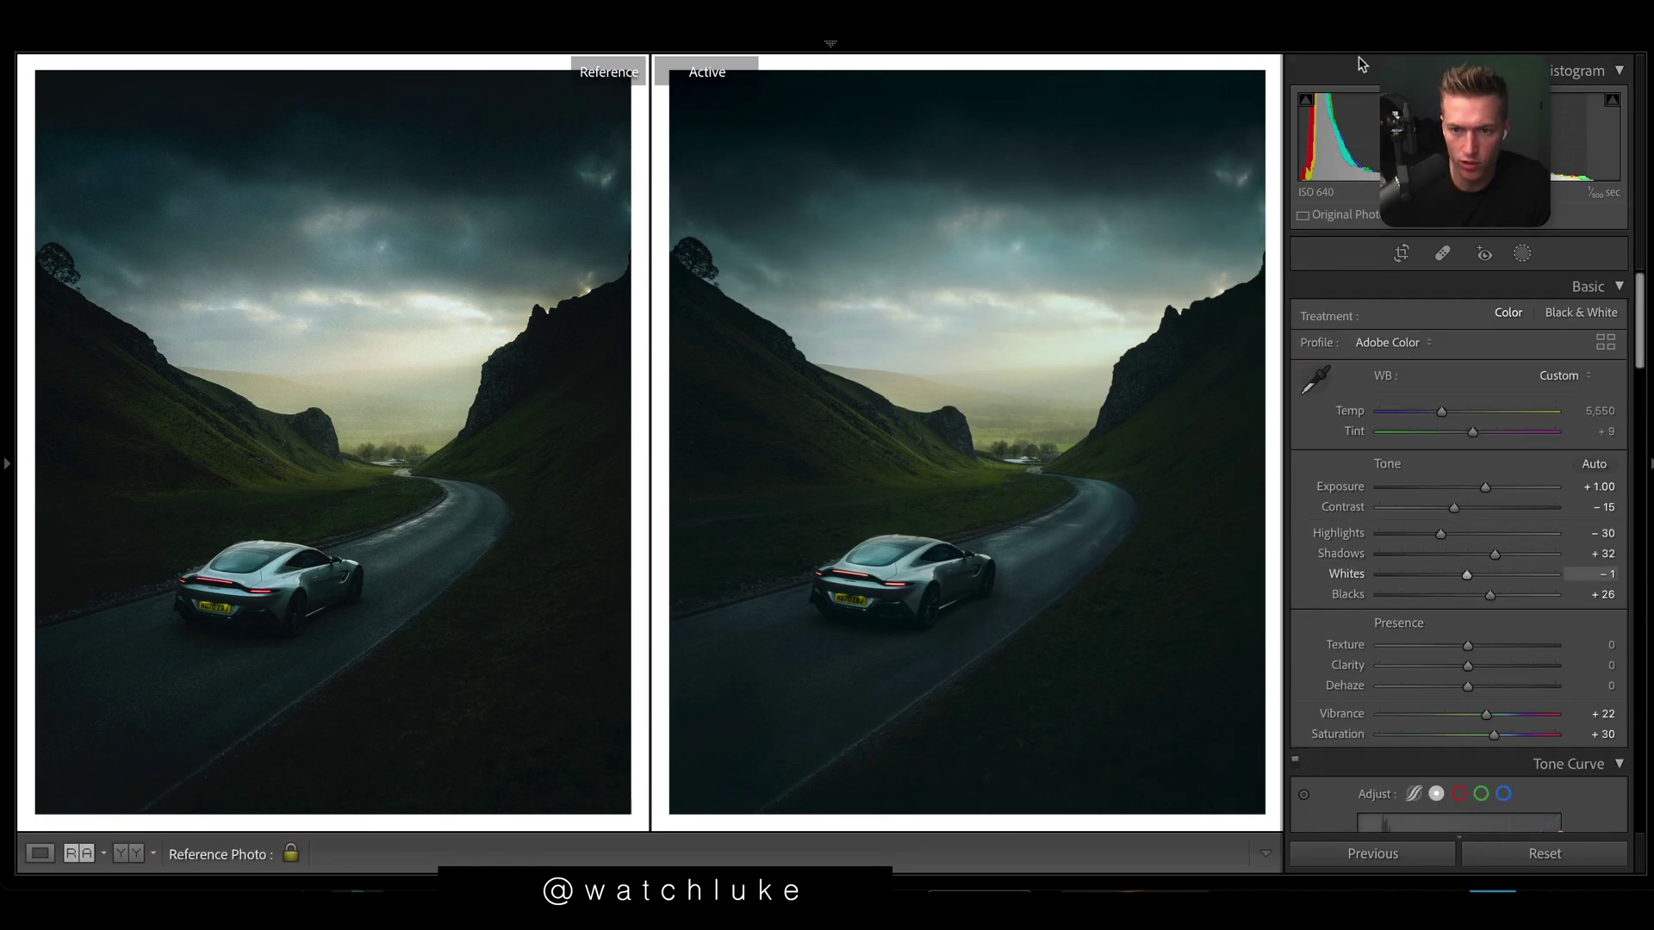
- Open and close Spot Removal, then view another shot of the car for comparison
{"action": "left_click", "coordinate": [1442, 254]}
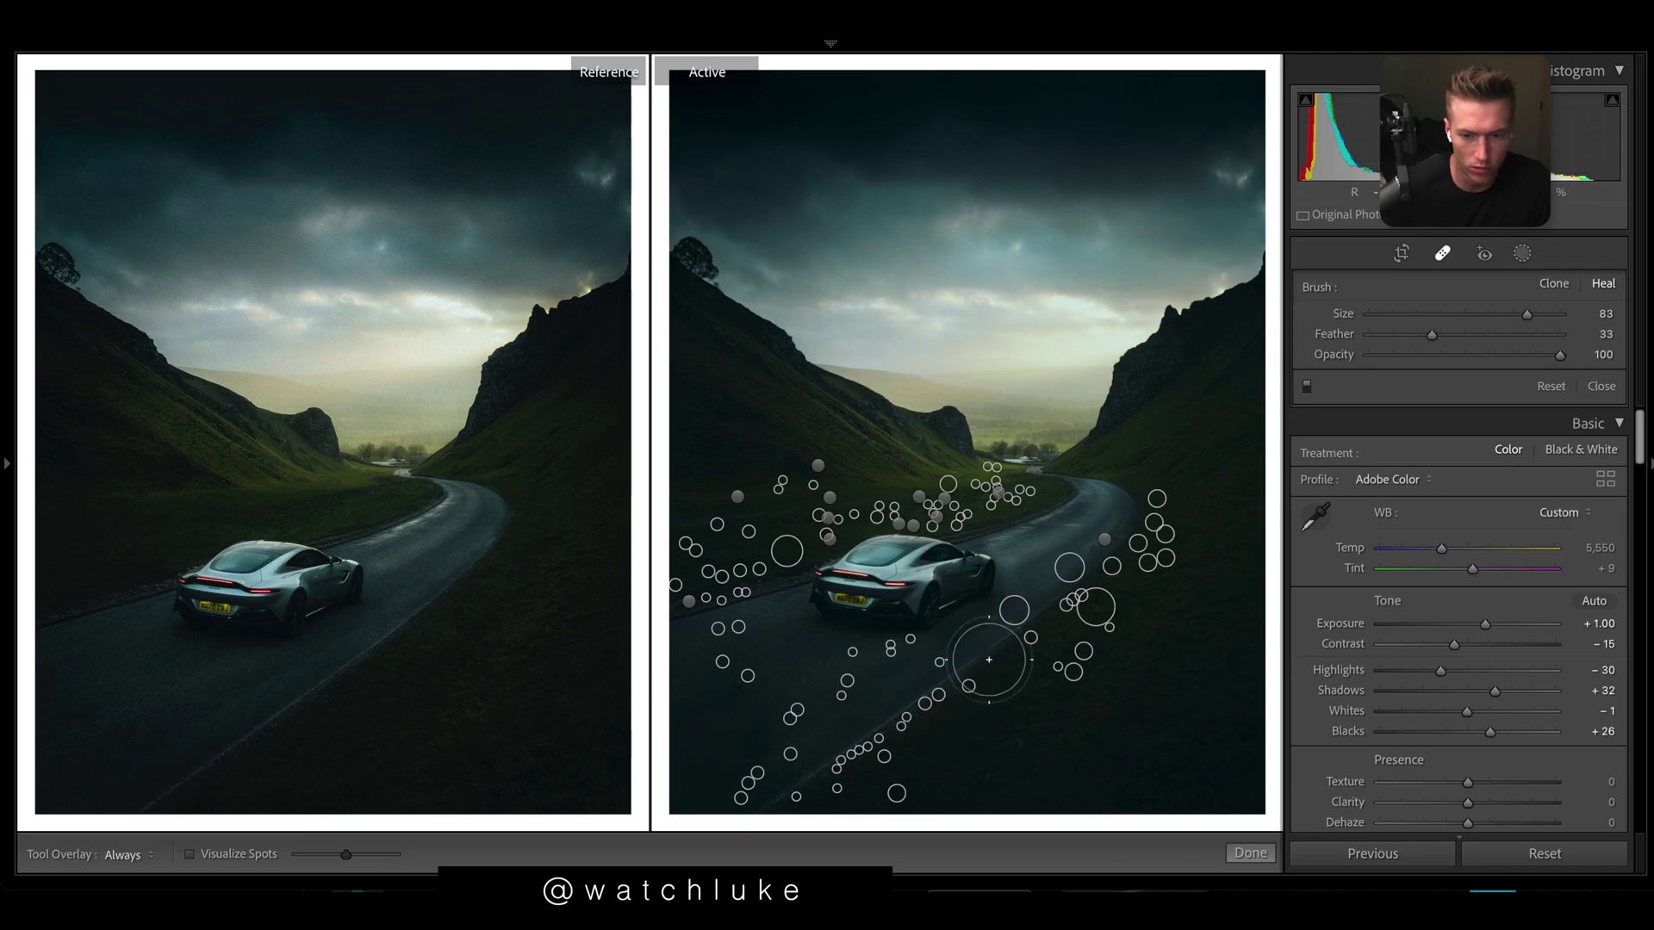
{"action": "left_click", "coordinate": [1250, 852]}
{"action": "mouse_move", "coordinate": [862, 882]}
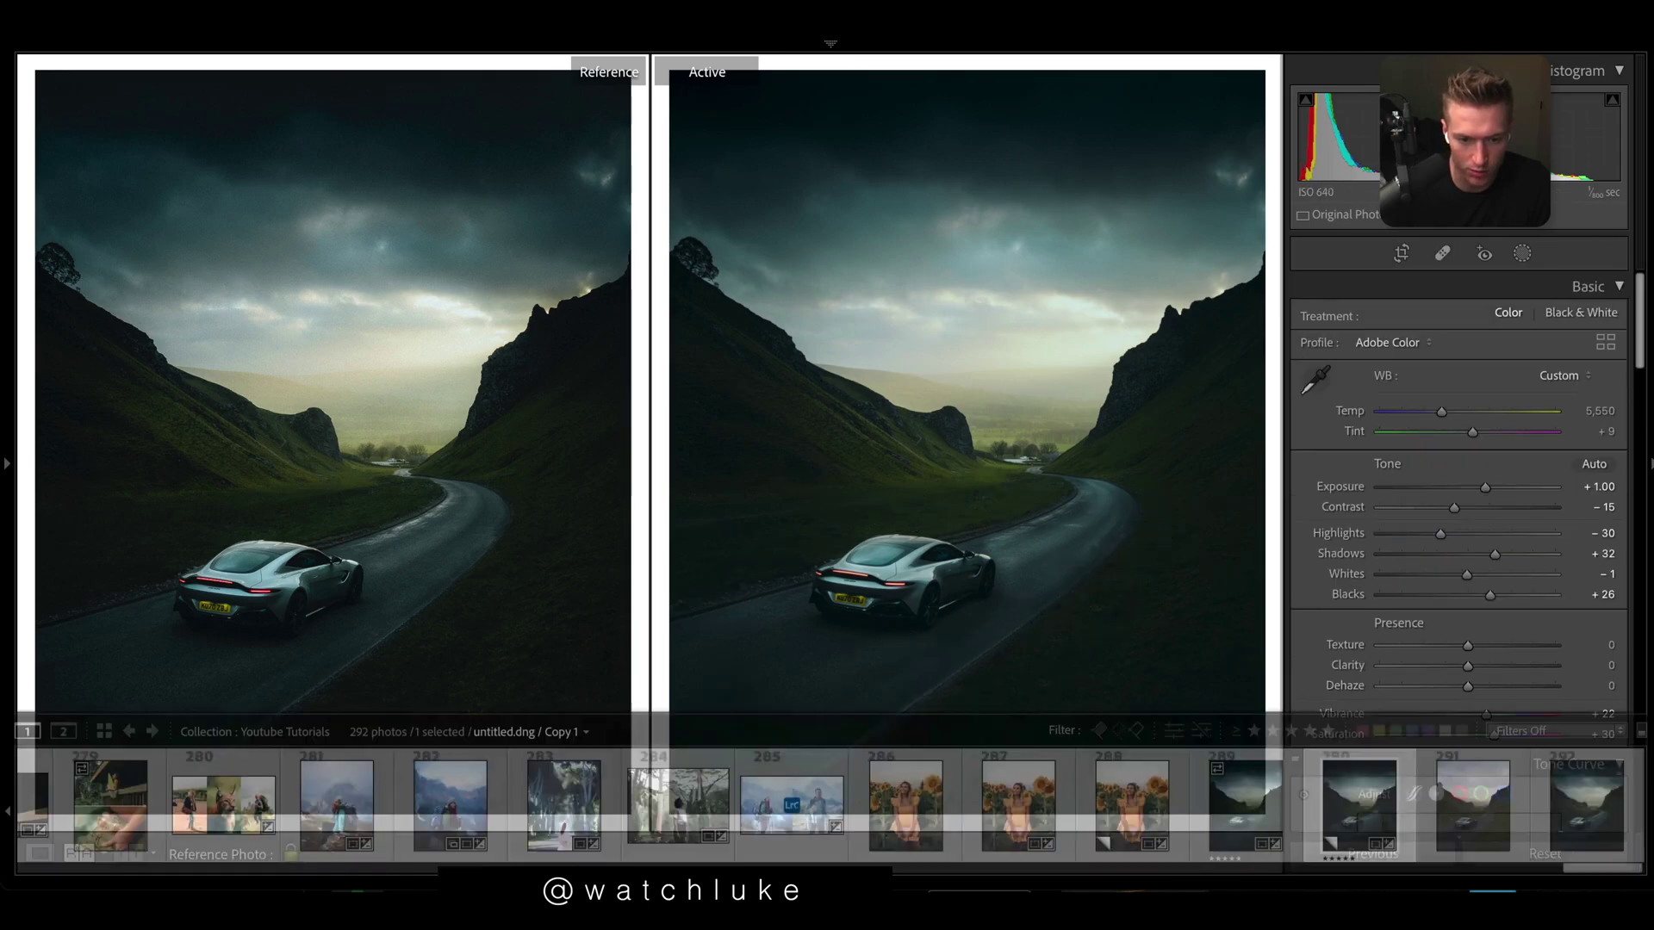
{"action": "left_click", "coordinate": [1472, 805]}
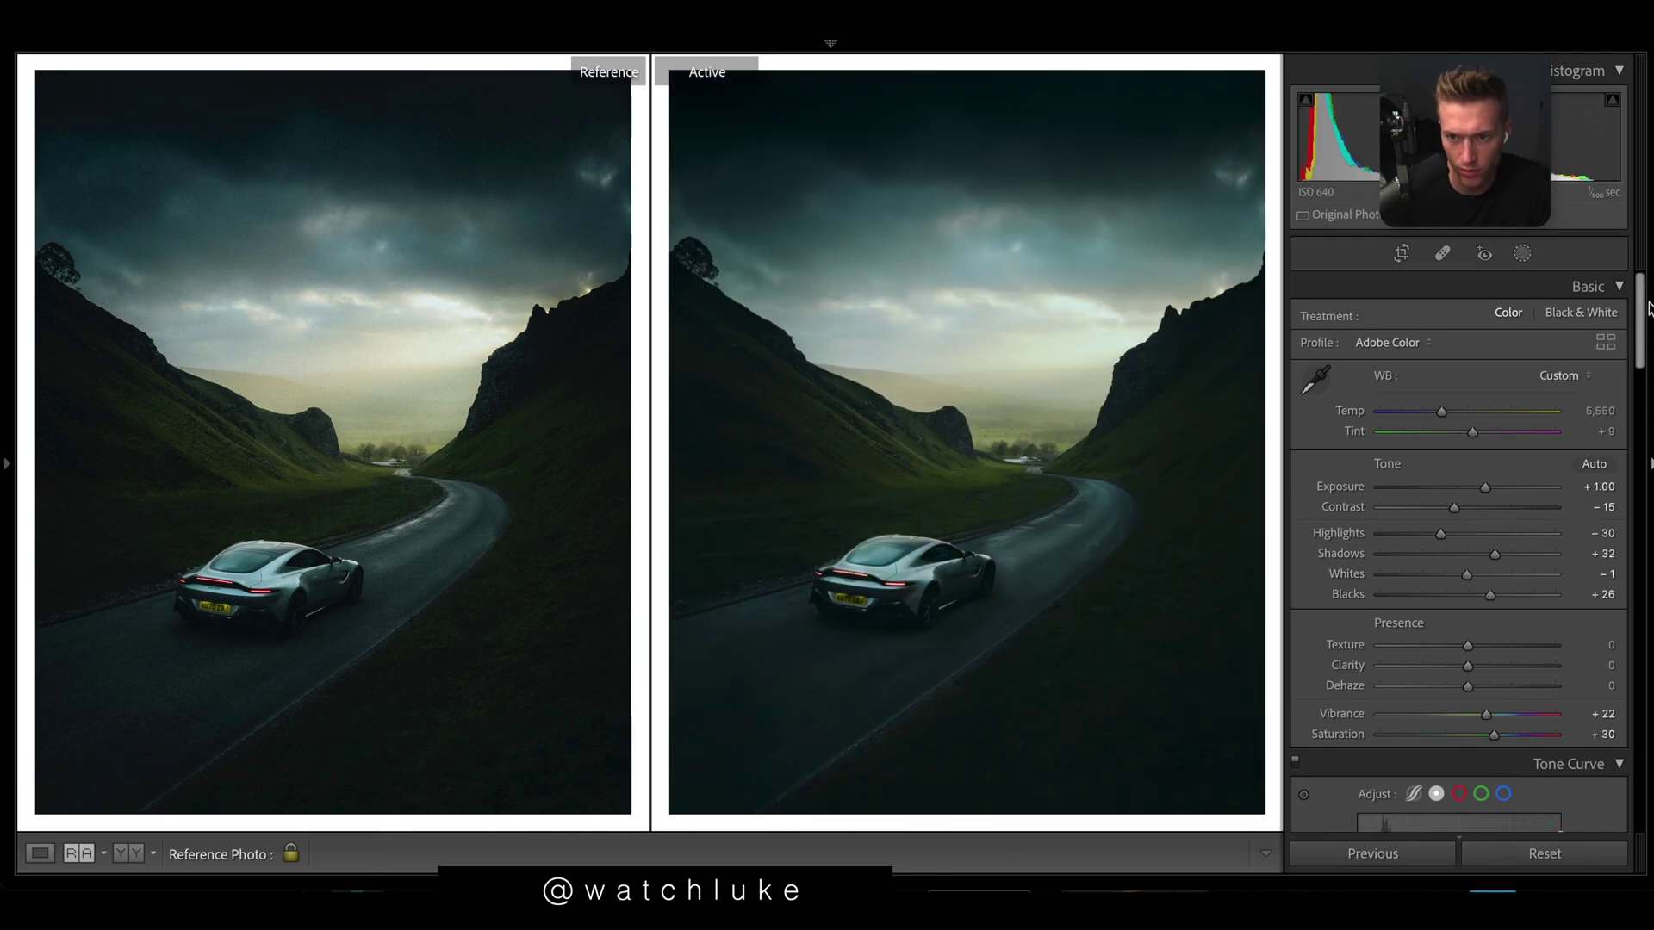
{"action": "left_click_drag", "start_coordinate": [1639, 310], "coordinate": [1640, 363]}
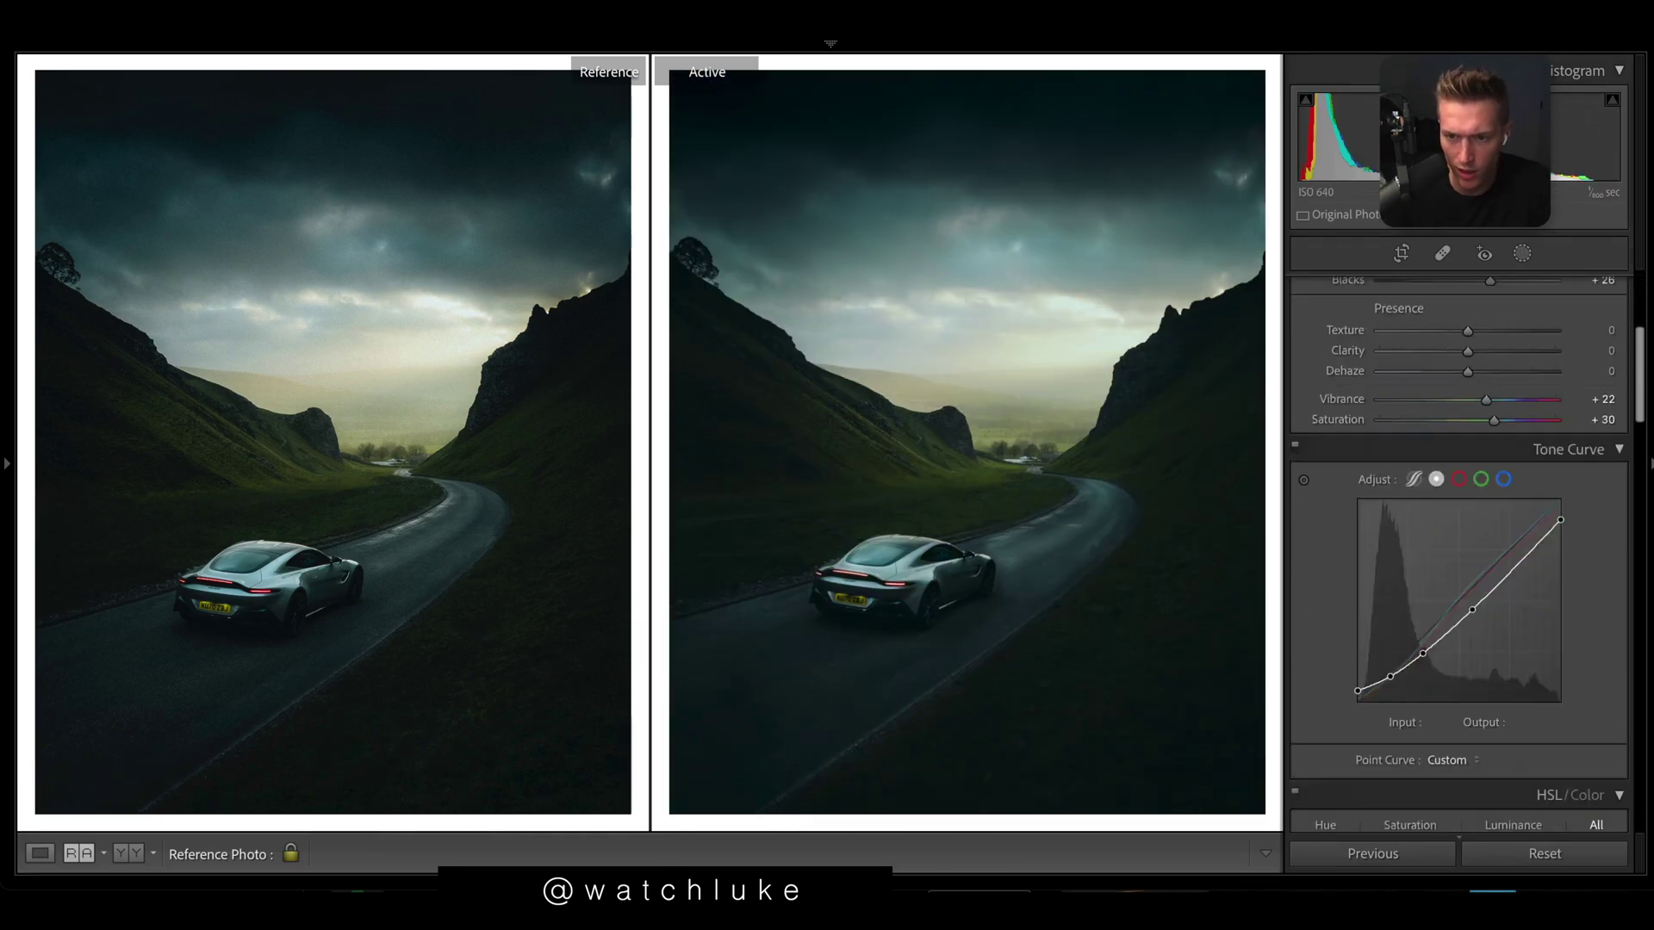
{"action": "scroll", "coordinate": [1395, 561], "scroll_direction": "down", "scroll_amount": 10}
{"action": "scroll", "coordinate": [1394, 561], "scroll_direction": "up", "scroll_amount": 5}
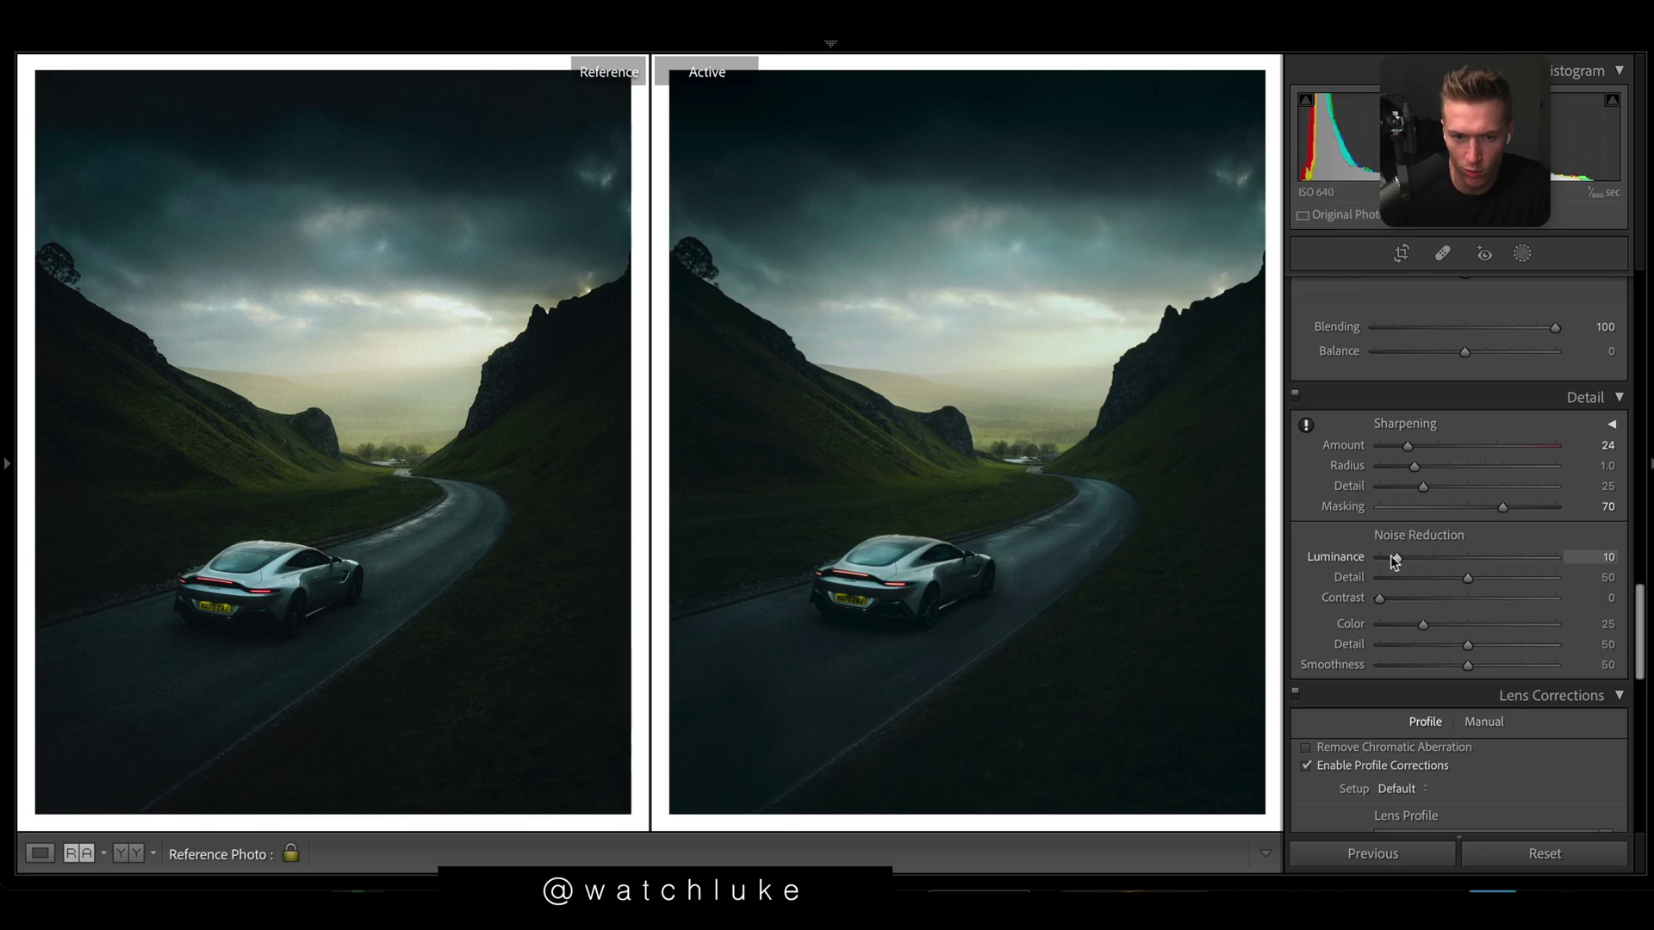
{"action": "scroll", "coordinate": [1496, 260], "scroll_direction": "up", "scroll_amount": 10}
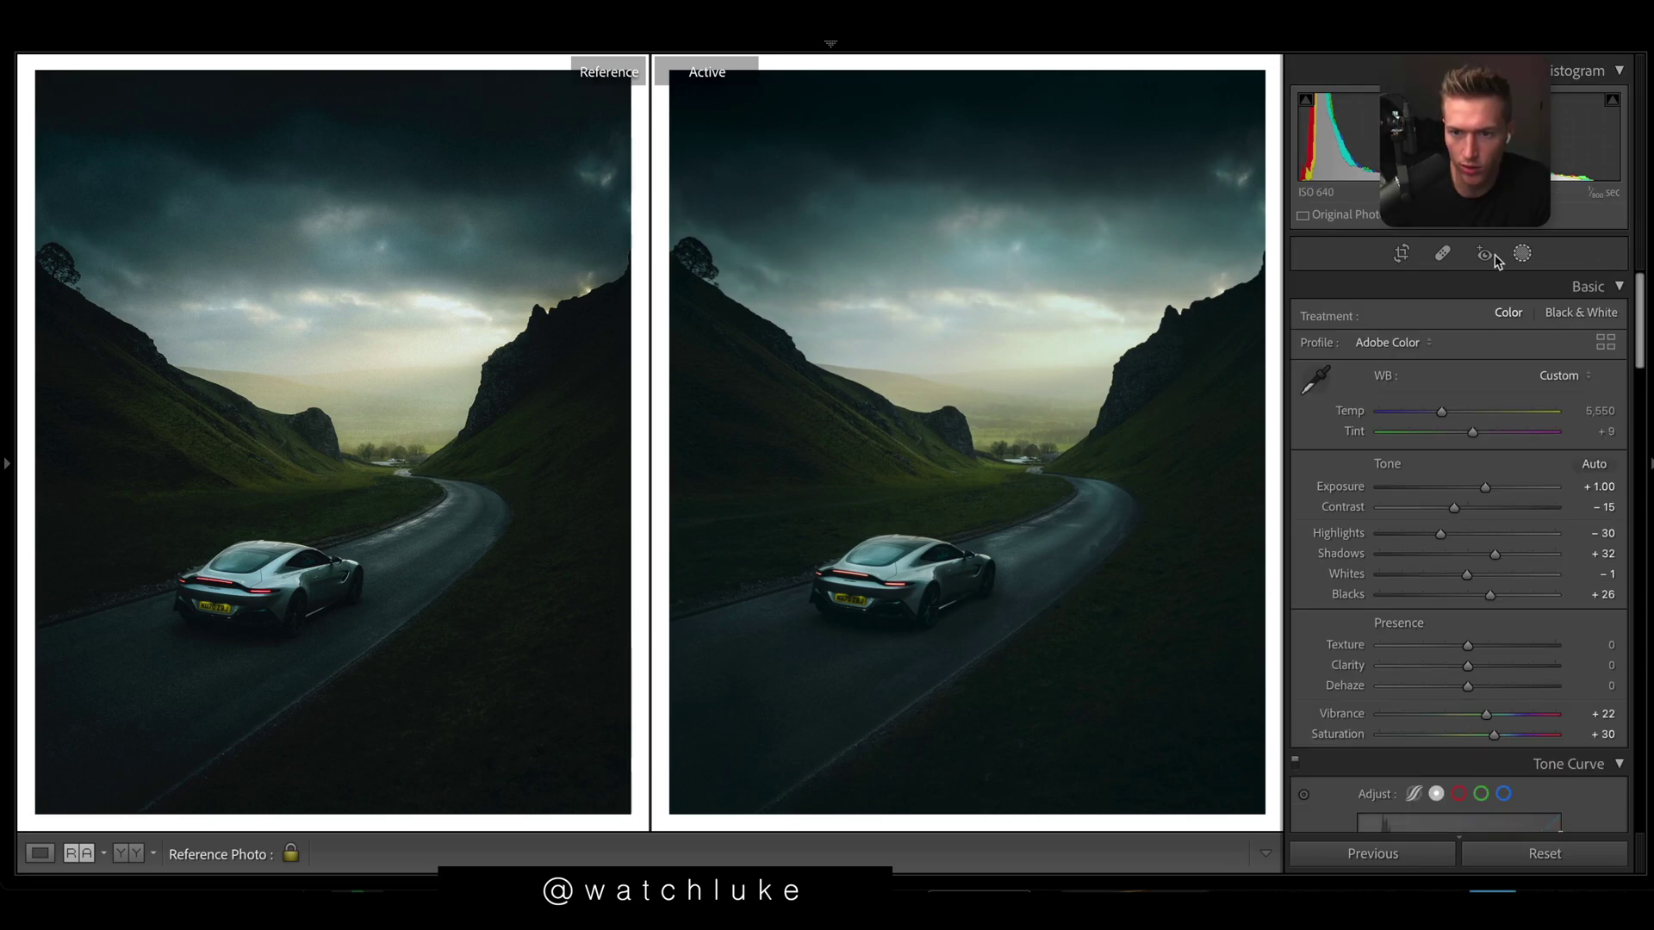
- Reset the photo and trial exposure +2.30, then undo both to restore the earlier edits
{"action": "left_click", "coordinate": [1442, 252]}
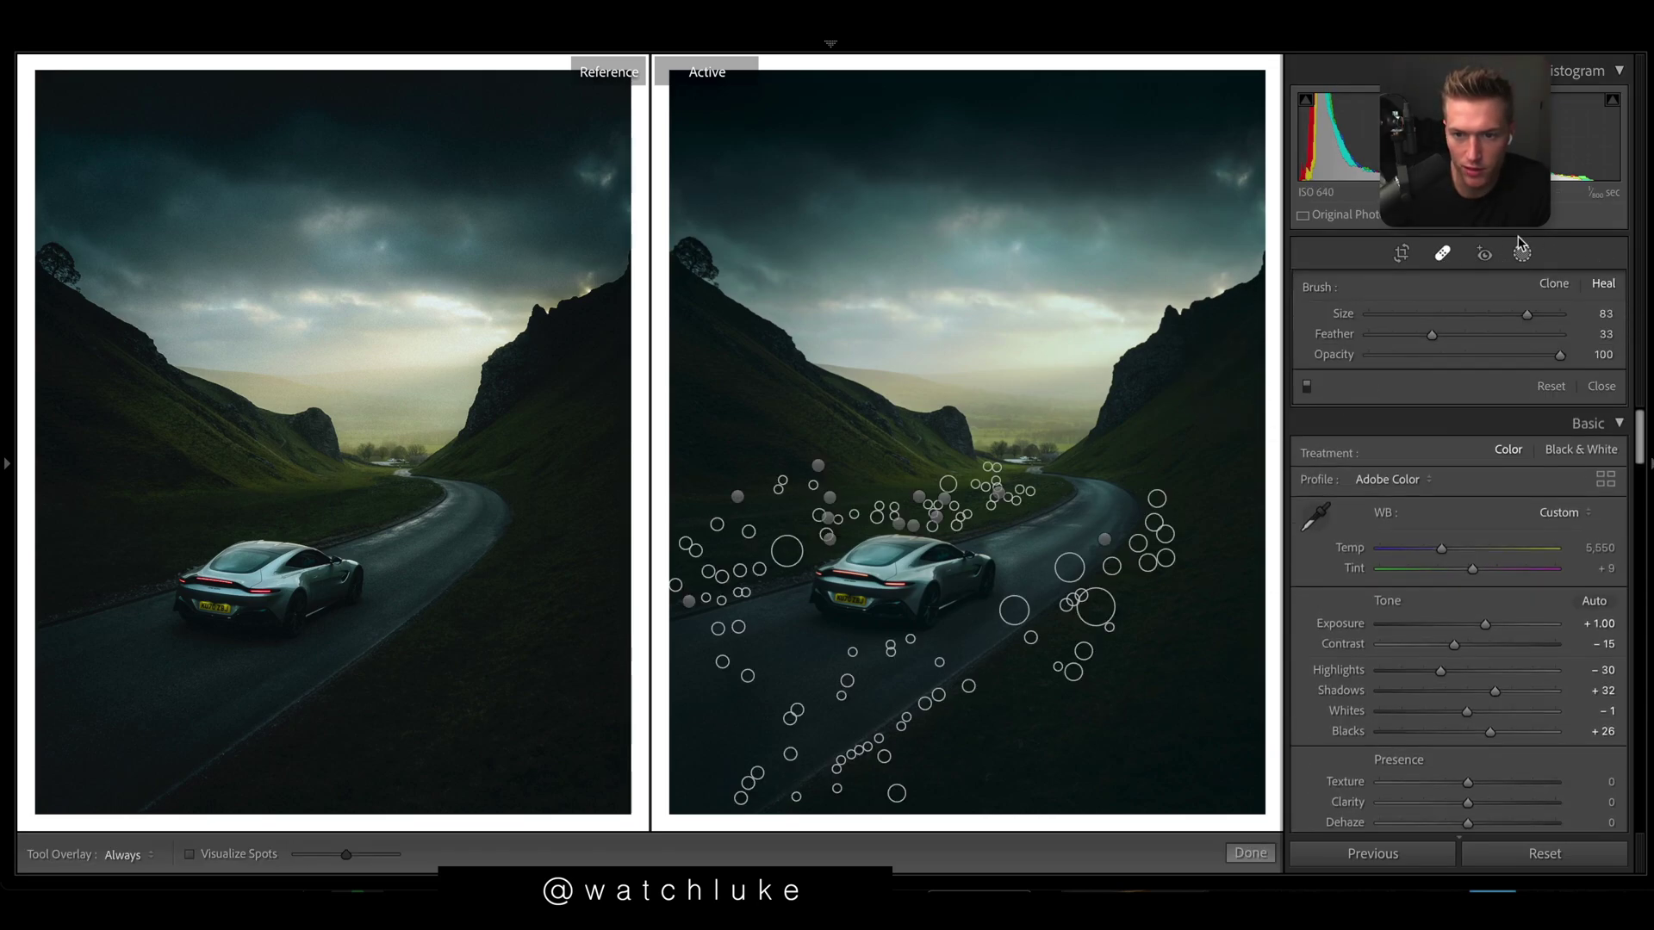
{"action": "left_click", "coordinate": [1544, 852]}
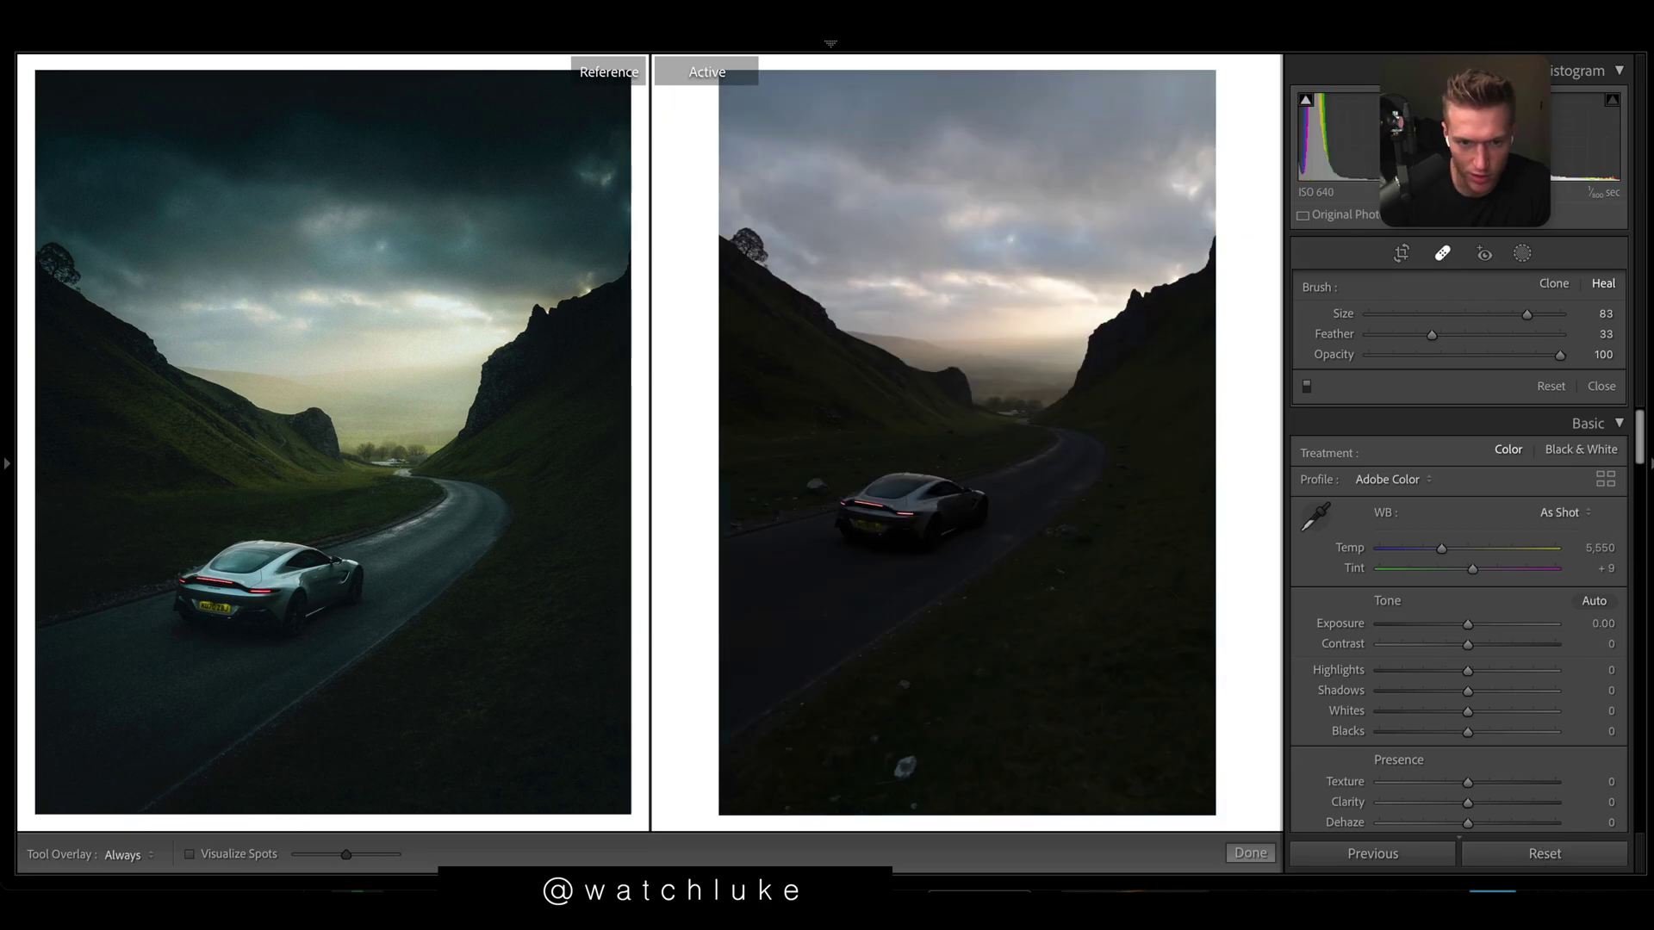
{"action": "left_click", "coordinate": [1506, 625]}
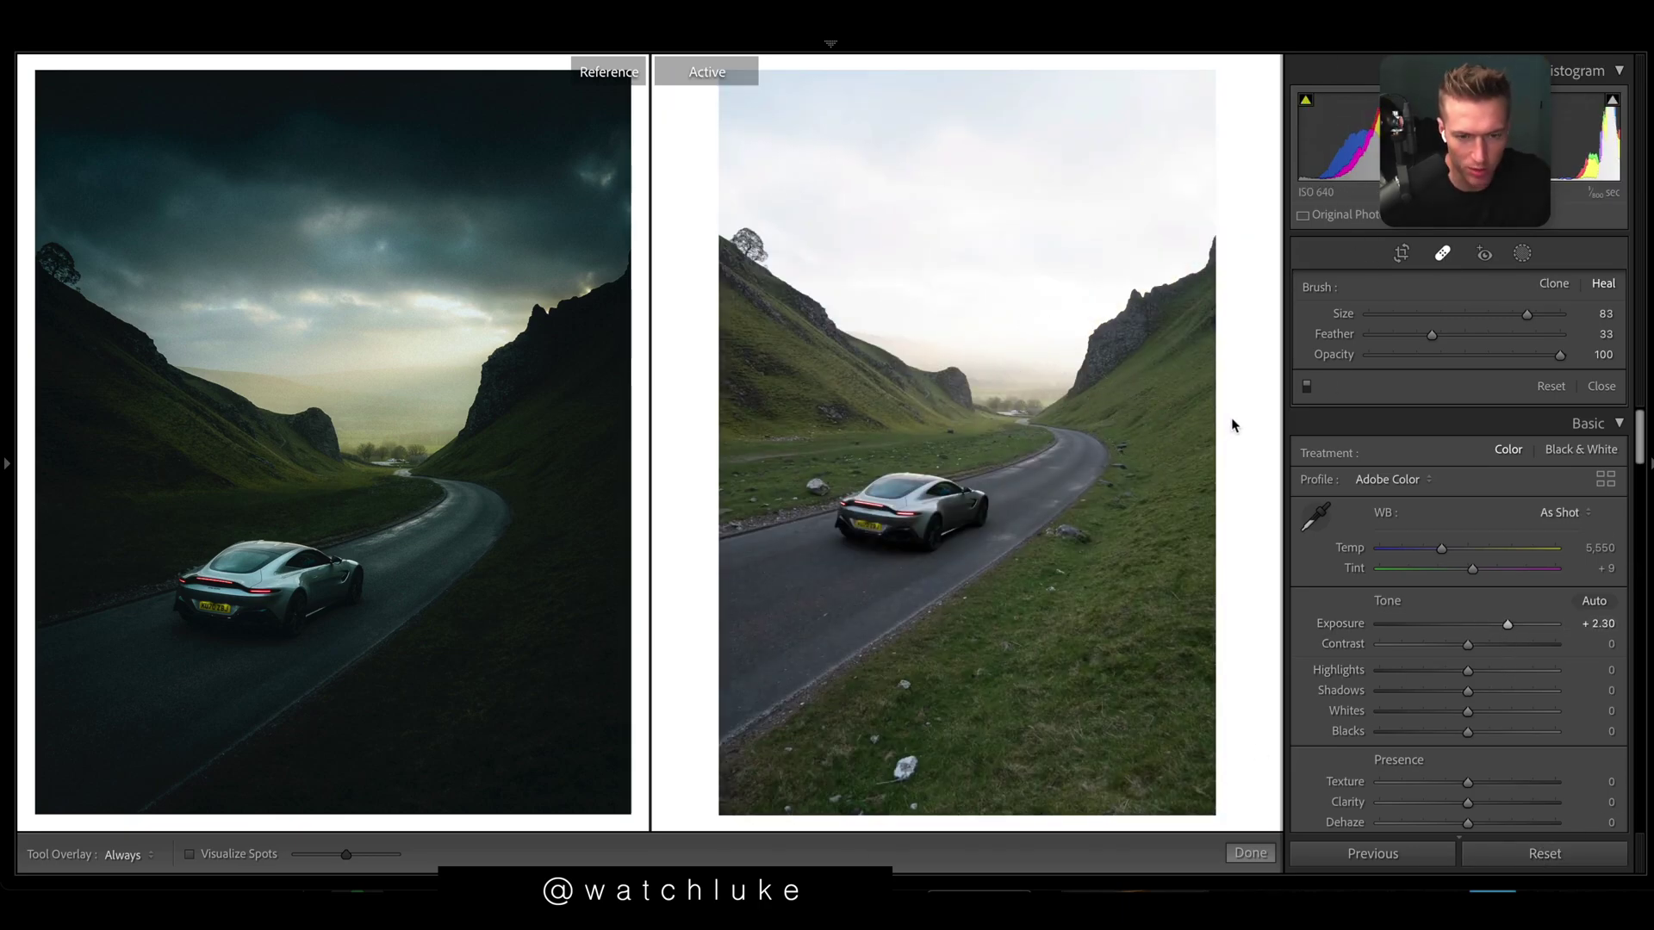
{"action": "key", "text": "super+z"}
{"action": "key", "text": "super+z"}
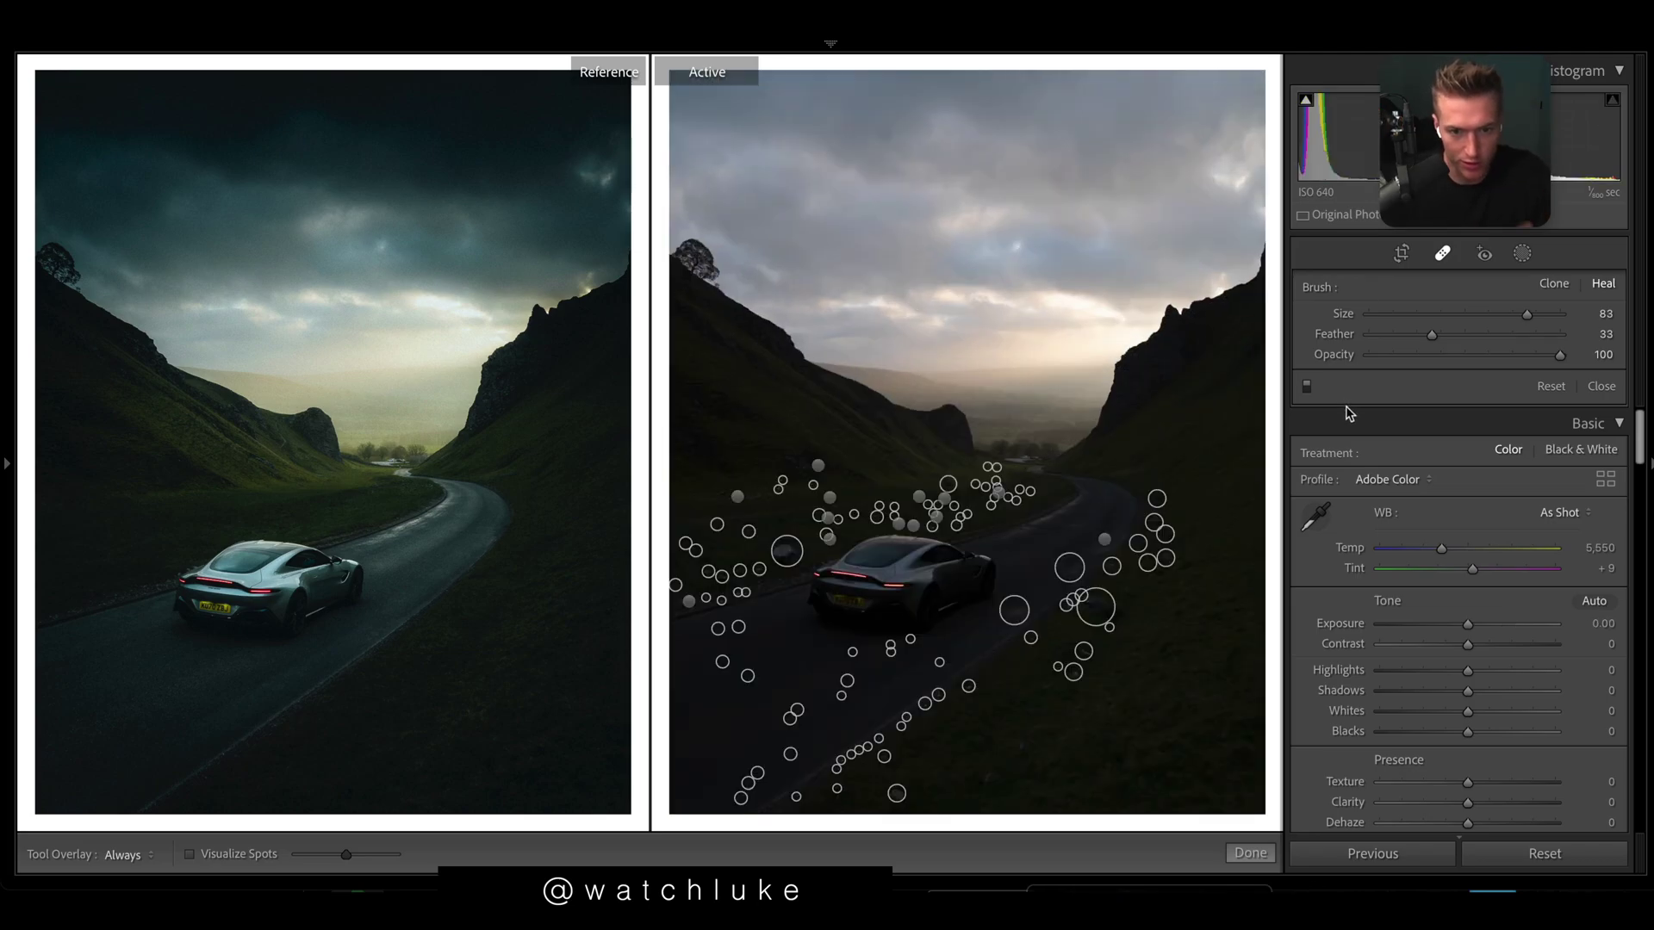
{"action": "key", "text": "super+z"}
{"action": "left_click", "coordinate": [1239, 853]}
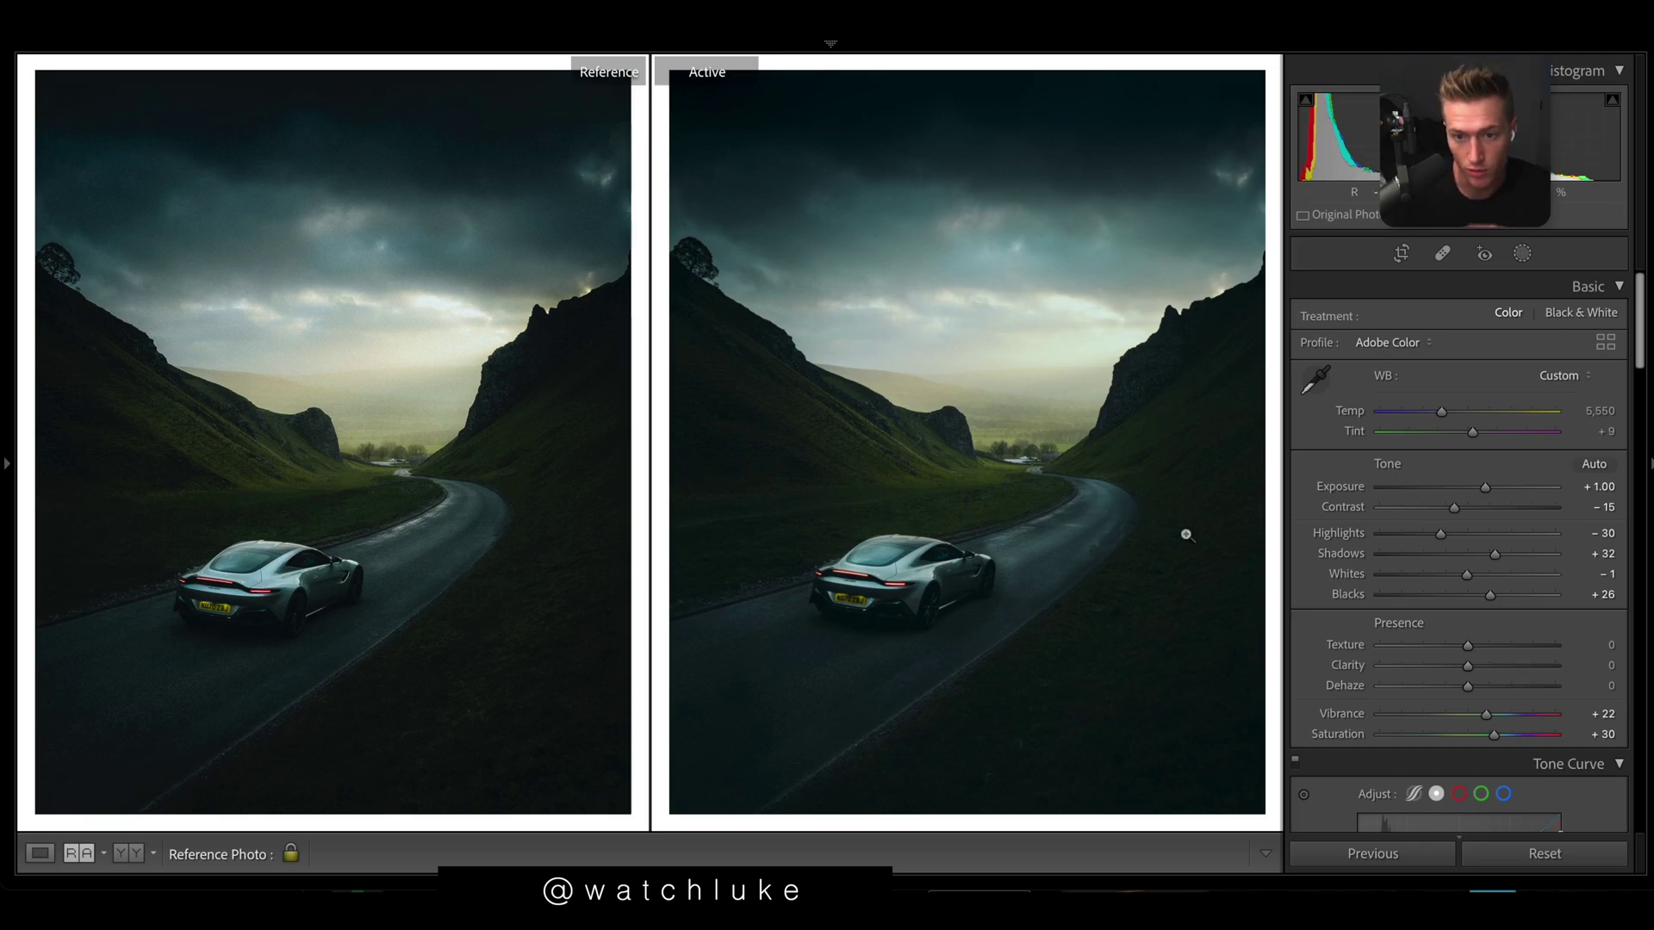
- Reopen the brush masks, lower the current mask's exposure slightly, and select the third brush mask
{"action": "key", "text": "k"}
{"action": "left_click_drag", "start_coordinate": [1433, 517], "coordinate": [1485, 500]}
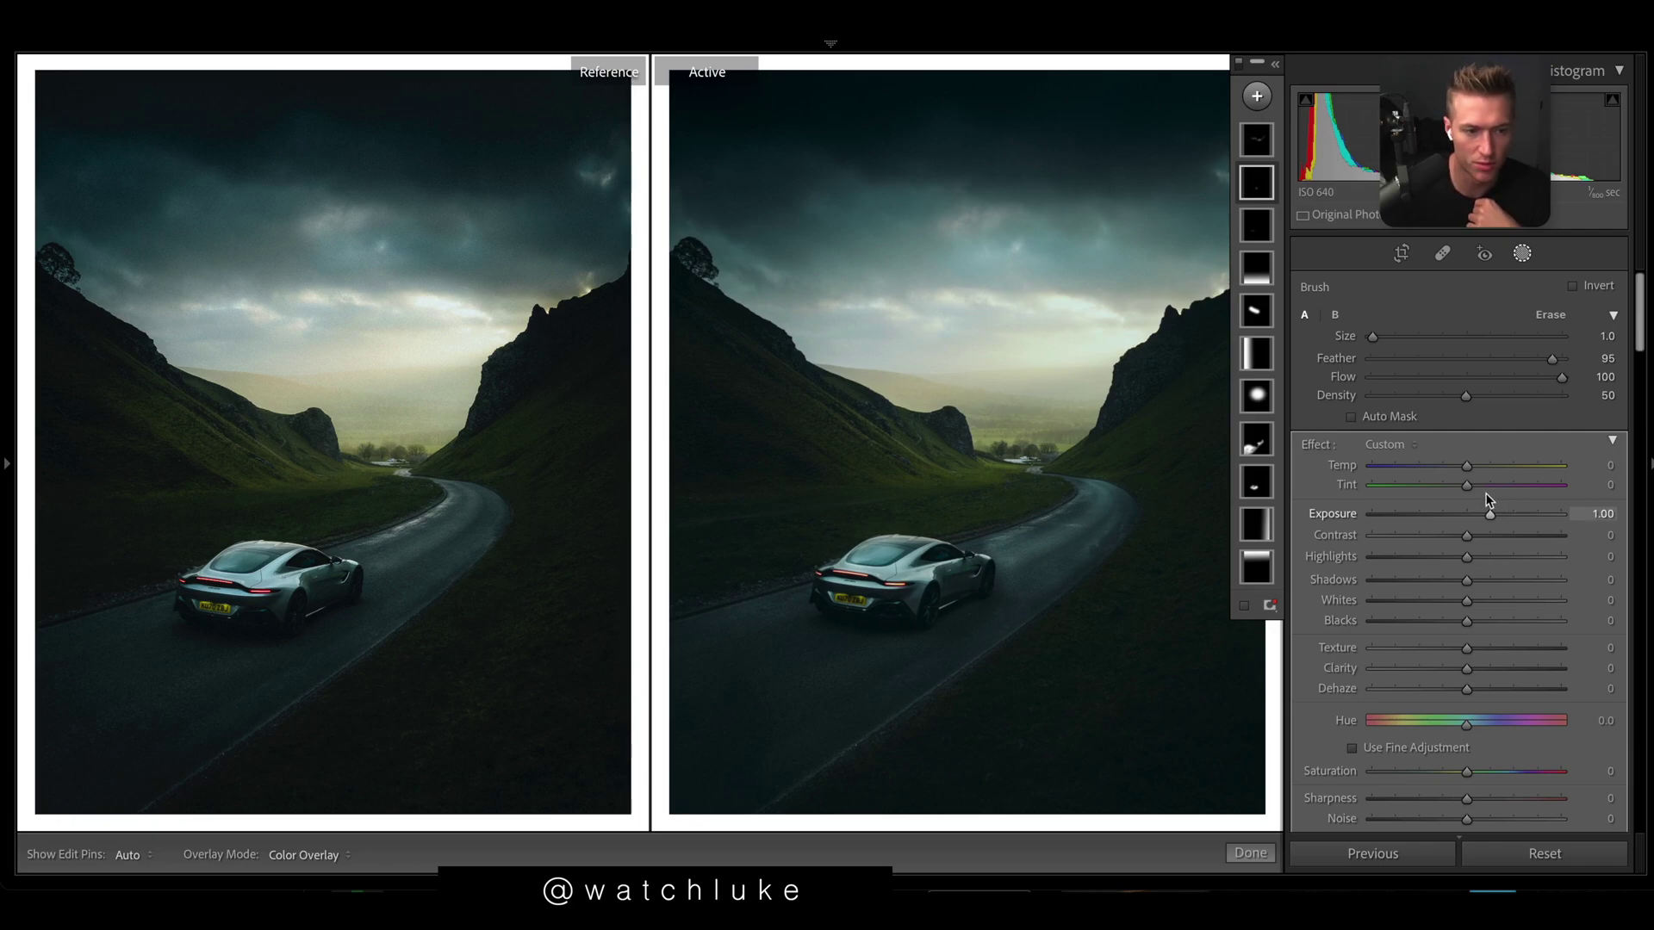
{"action": "left_click", "coordinate": [1255, 229]}
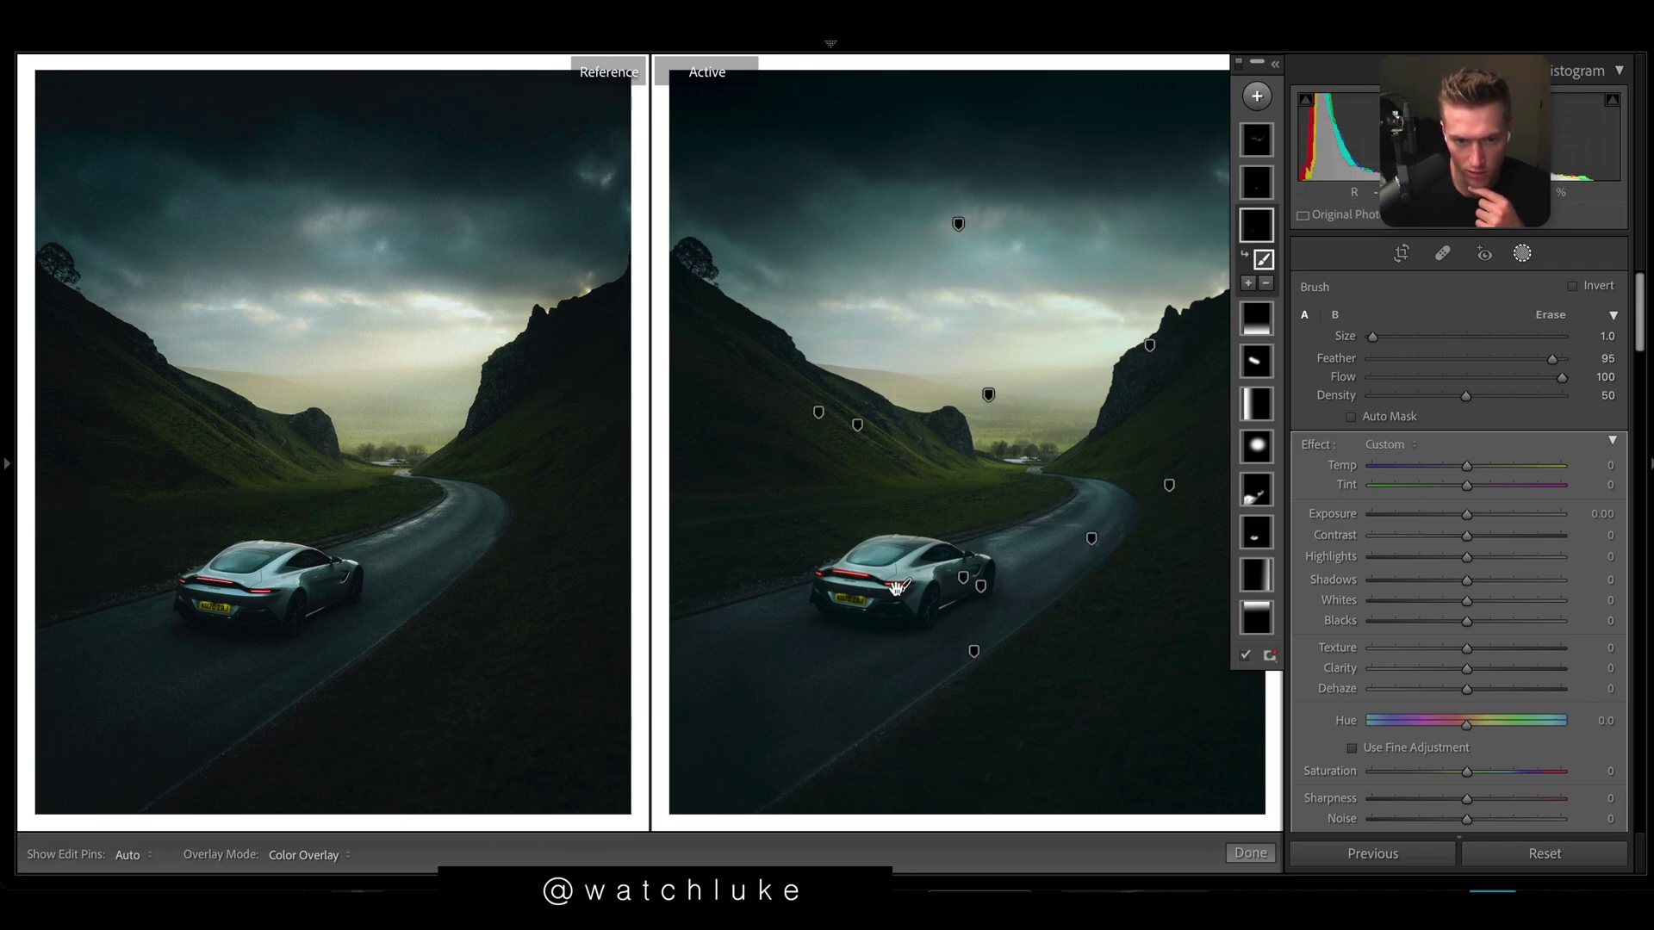
- Give the third brush mask exposure -1.18, whites 25, saturation 30, temp and tint 16, then finish
{"action": "left_click_drag", "start_coordinate": [1467, 514], "coordinate": [1402, 517]}
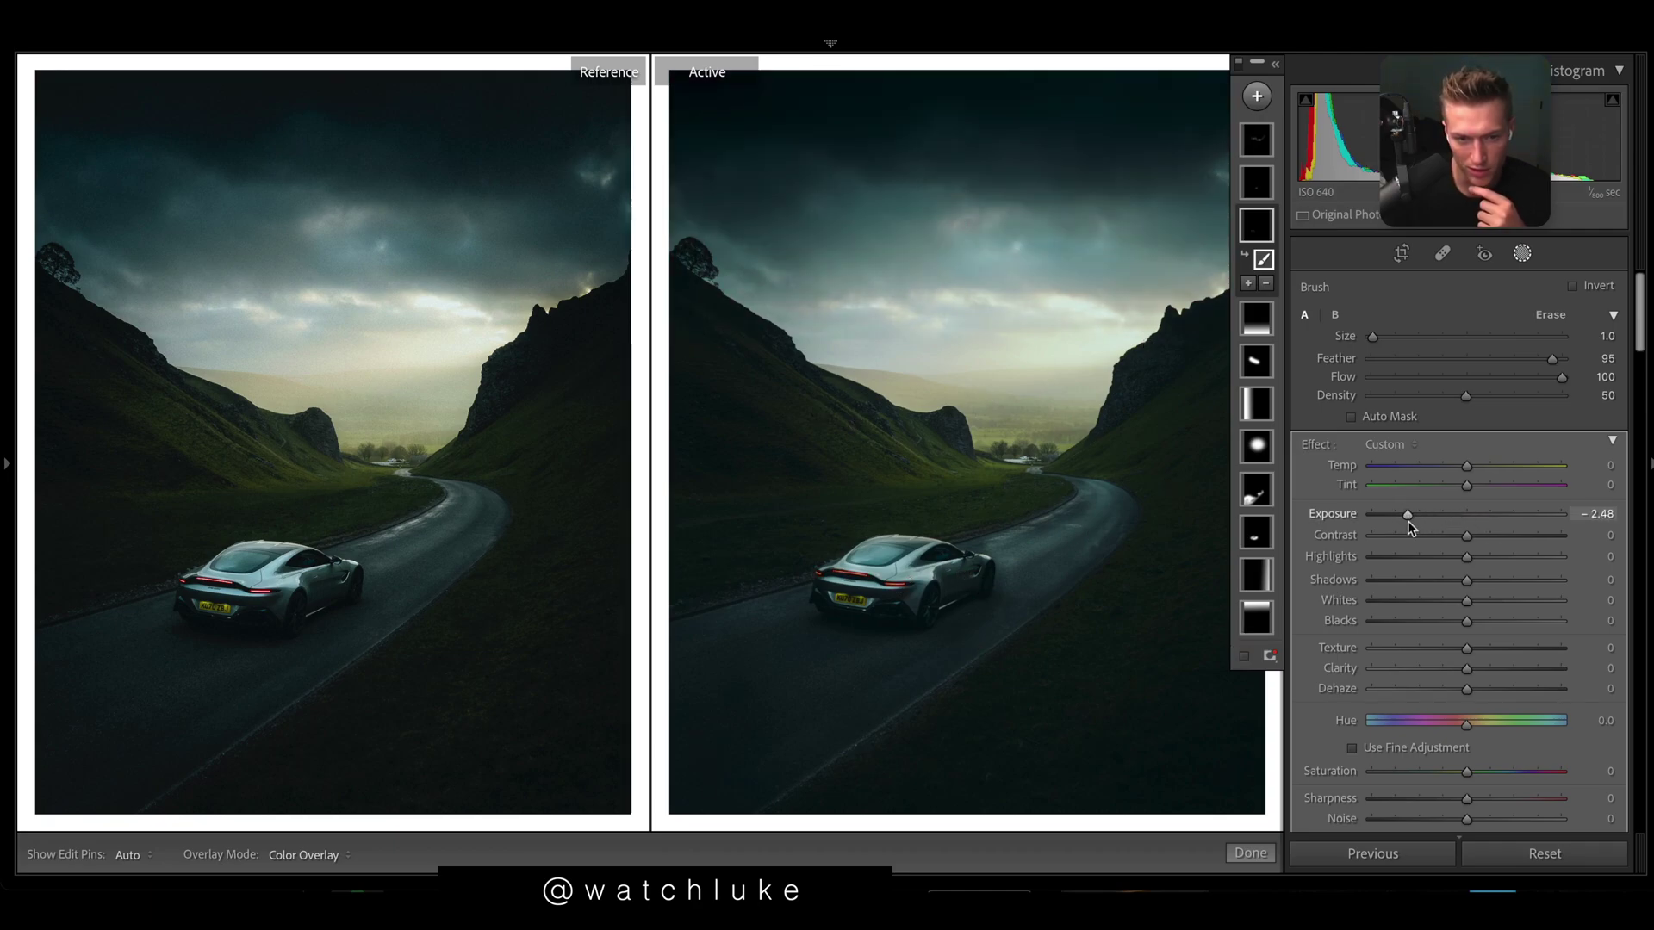
{"action": "left_click_drag", "start_coordinate": [1542, 534], "coordinate": [1439, 516]}
{"action": "mouse_move", "coordinate": [1467, 600]}
{"action": "left_mouse_down"}
{"action": "mouse_move", "coordinate": [1538, 597]}
{"action": "mouse_move", "coordinate": [1476, 596]}
{"action": "mouse_move", "coordinate": [1490, 602]}
{"action": "left_mouse_up"}
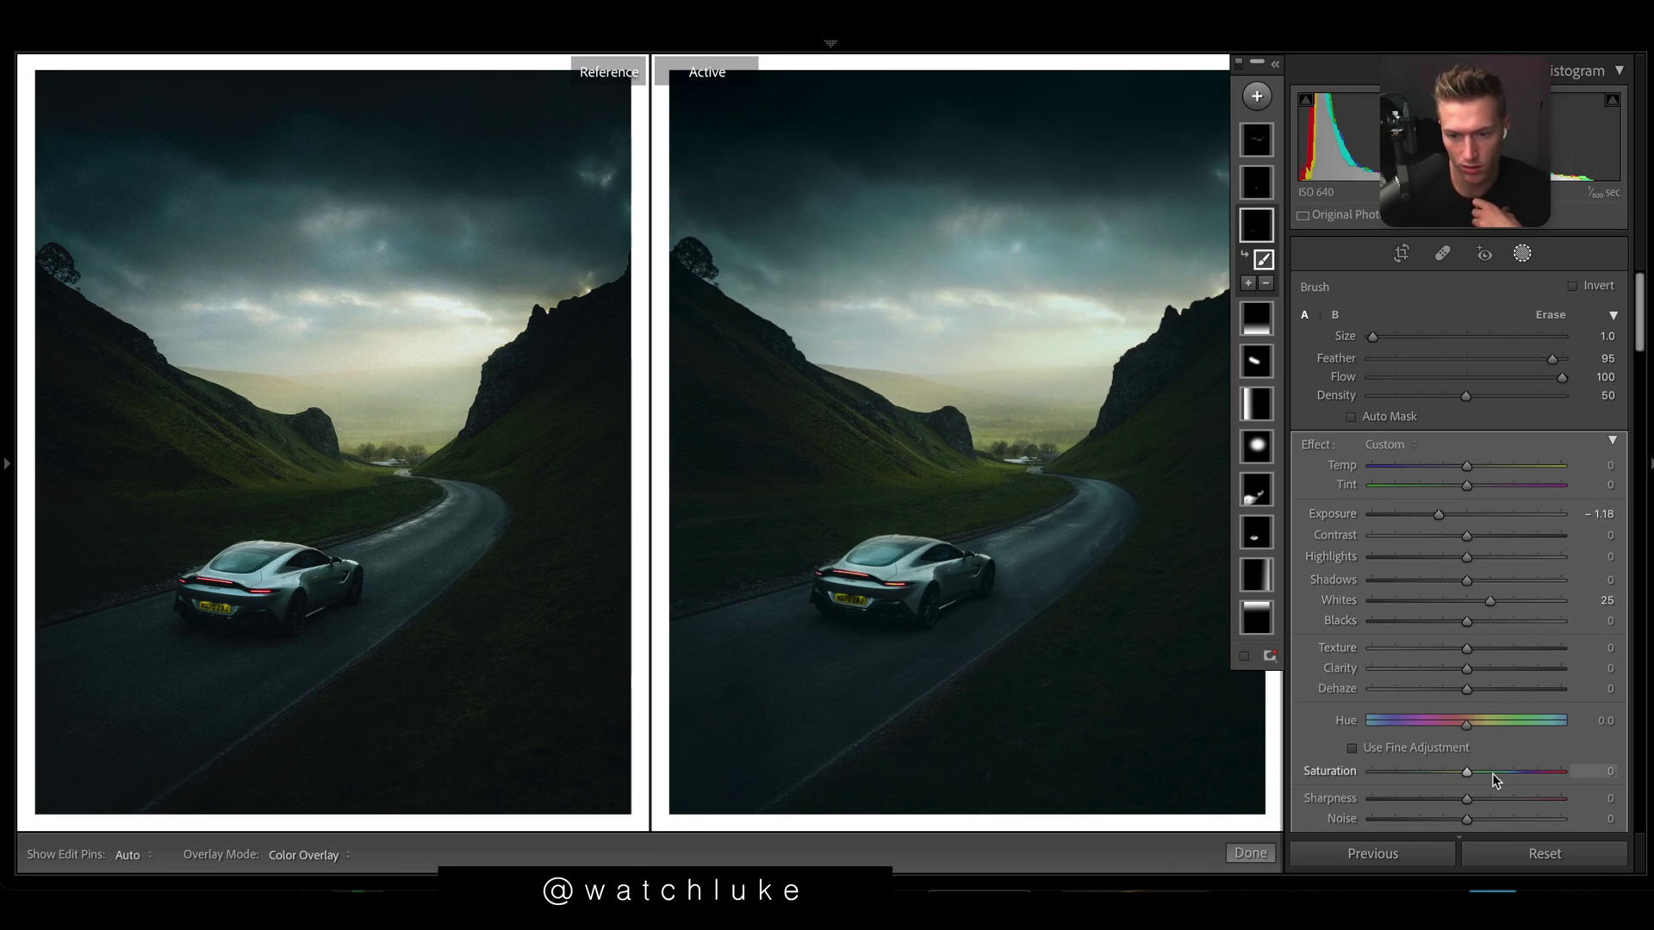
{"action": "left_click_drag", "start_coordinate": [1490, 775], "coordinate": [1496, 775]}
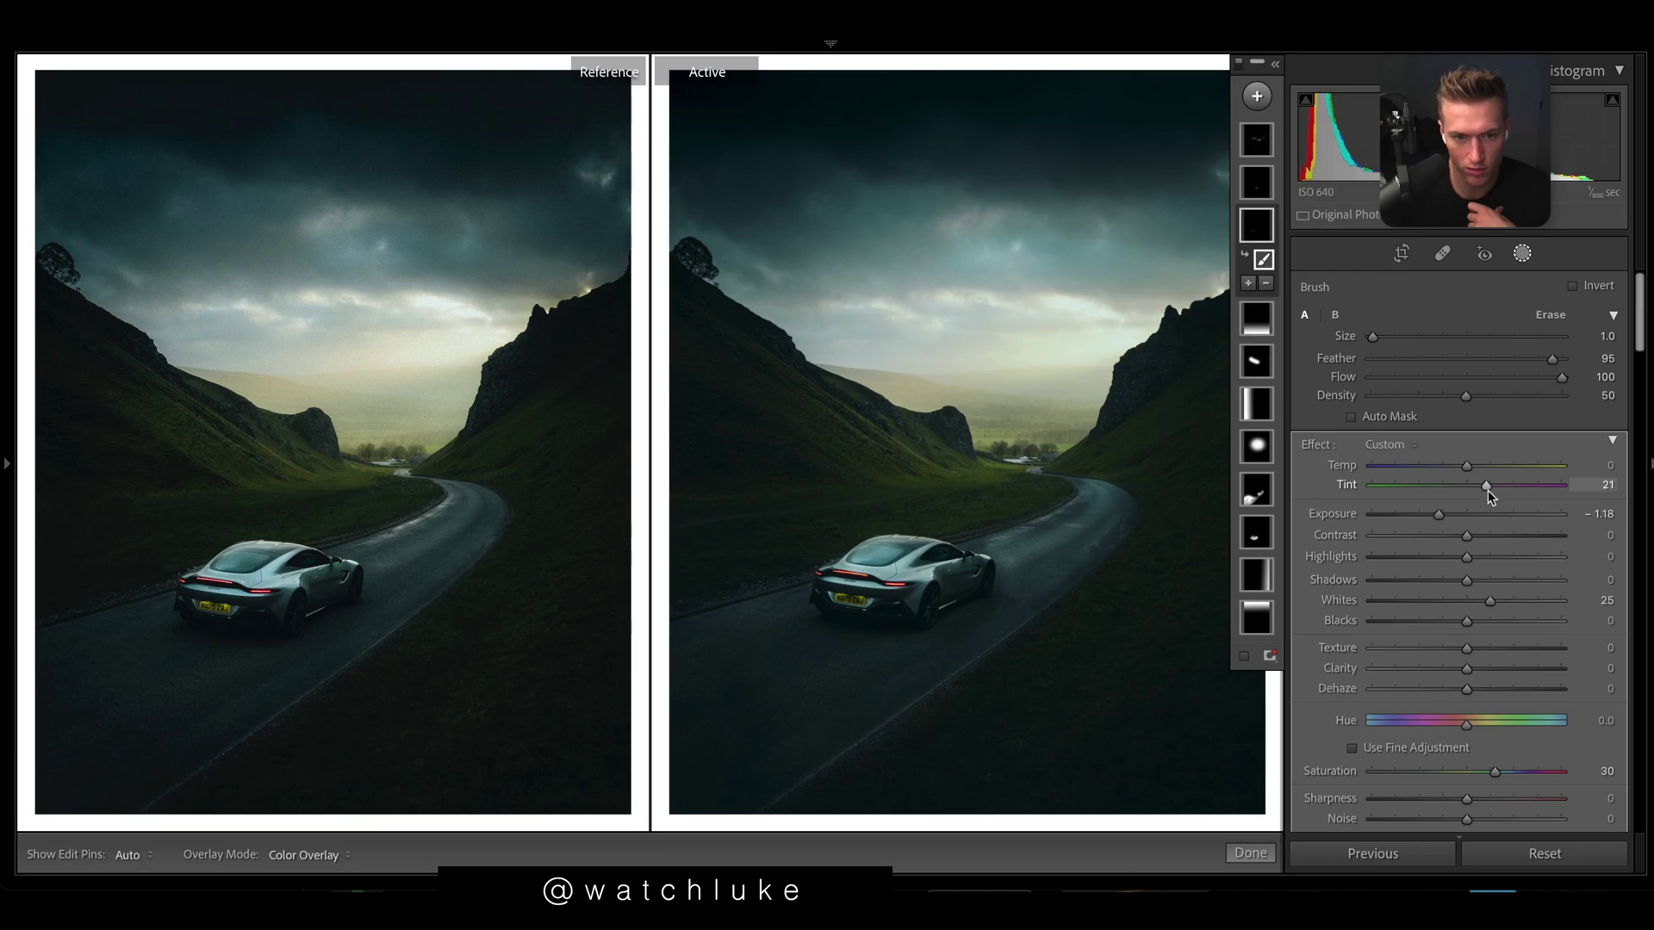
{"action": "mouse_move", "coordinate": [1491, 490]}
{"action": "left_mouse_down"}
{"action": "mouse_move", "coordinate": [1517, 498]}
{"action": "mouse_move", "coordinate": [1480, 466]}
{"action": "mouse_move", "coordinate": [1481, 487]}
{"action": "left_mouse_up"}
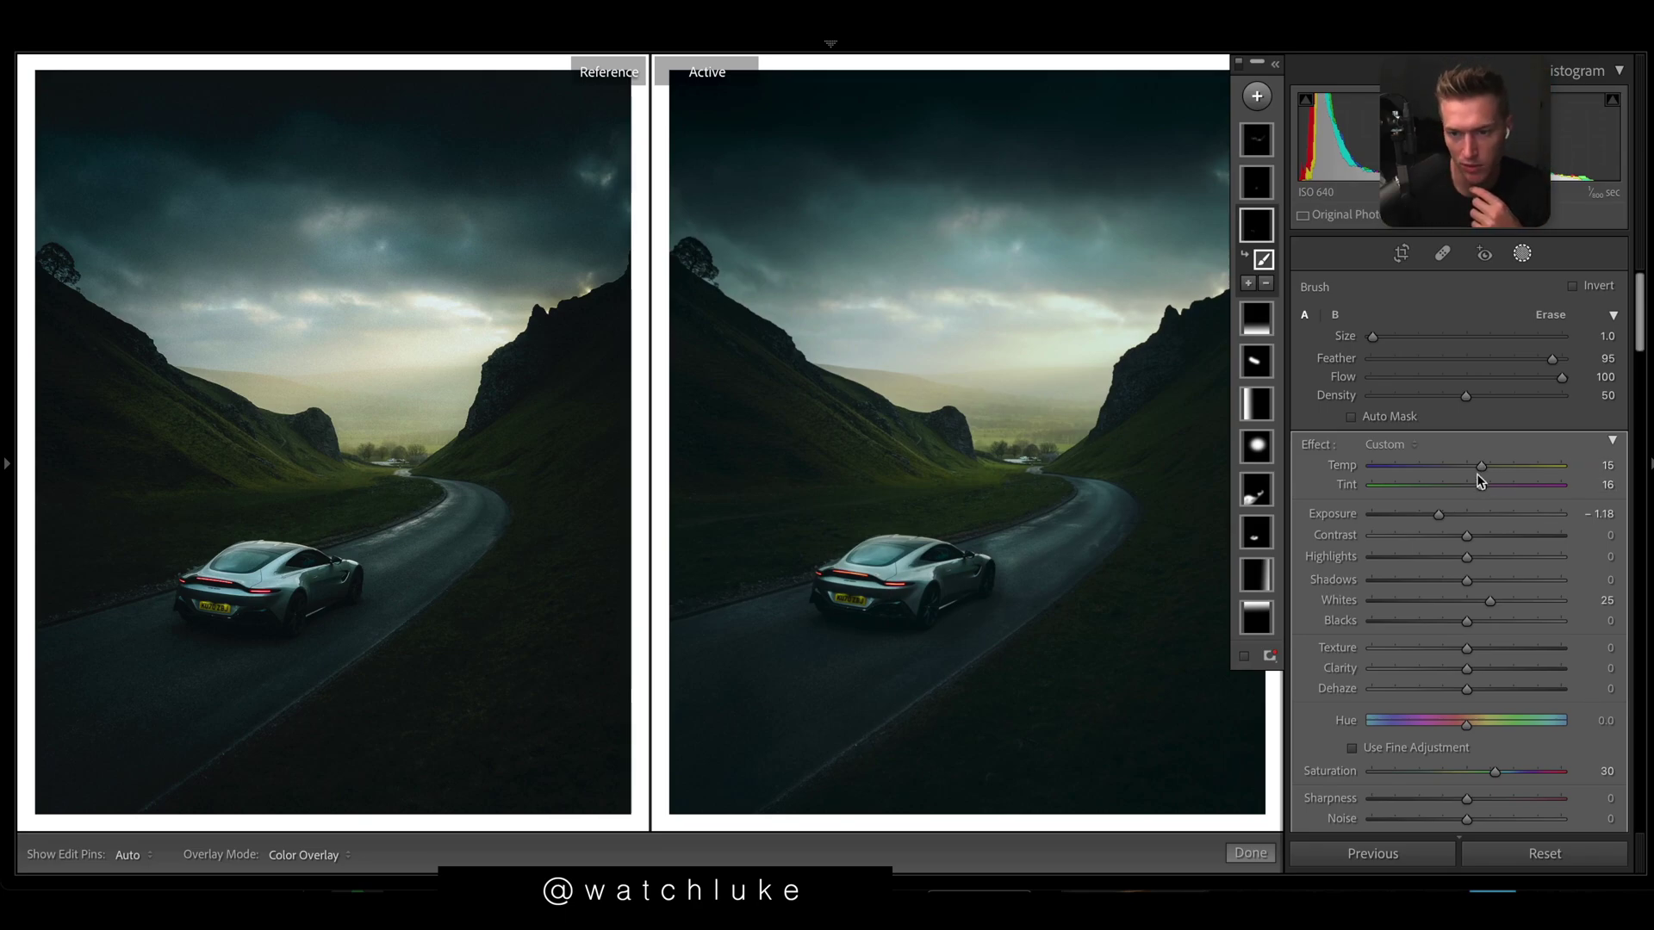
{"action": "left_click", "coordinate": [1250, 853]}
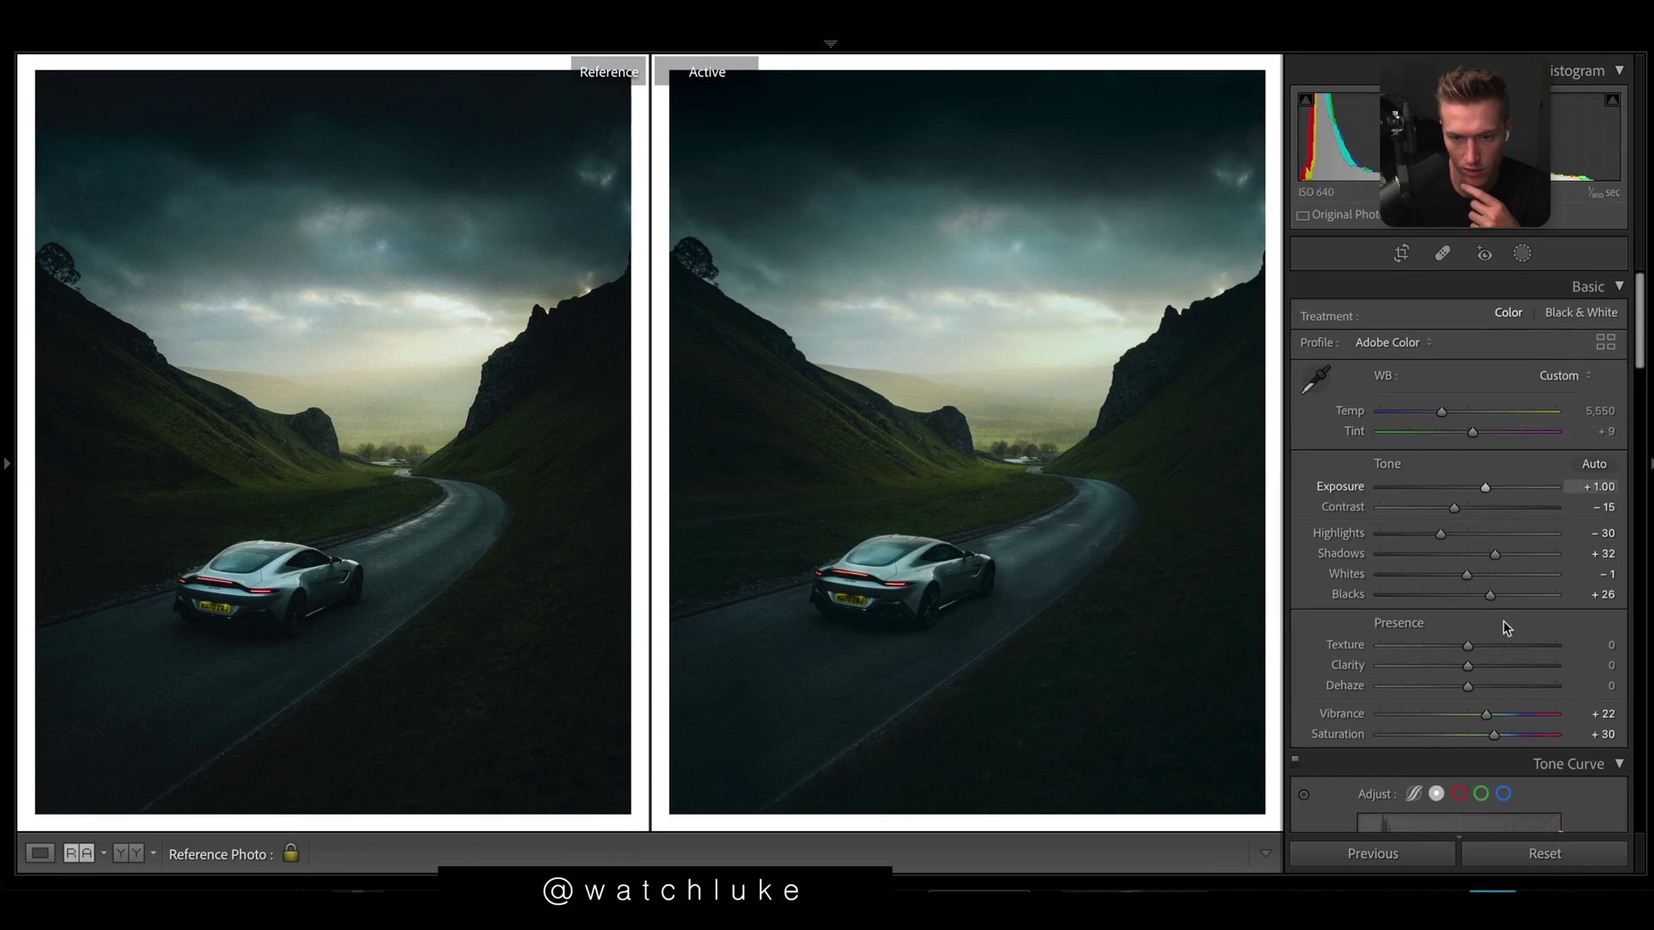
- Check the HSL panel, then reopen the brush mask, lower its exposure to -1.40, and close masking
{"action": "scroll", "coordinate": [1639, 439], "scroll_direction": "down", "scroll_amount": 5}
{"action": "left_click_drag", "start_coordinate": [1638, 435], "coordinate": [1638, 483]}
{"action": "mouse_move", "coordinate": [1473, 533]}
{"action": "left_mouse_down"}
{"action": "mouse_move", "coordinate": [1357, 541]}
{"action": "mouse_move", "coordinate": [1620, 545]}
{"action": "mouse_move", "coordinate": [1459, 531]}
{"action": "mouse_move", "coordinate": [1355, 563]}
{"action": "mouse_move", "coordinate": [1304, 542]}
{"action": "mouse_move", "coordinate": [1480, 552]}
{"action": "left_mouse_up"}
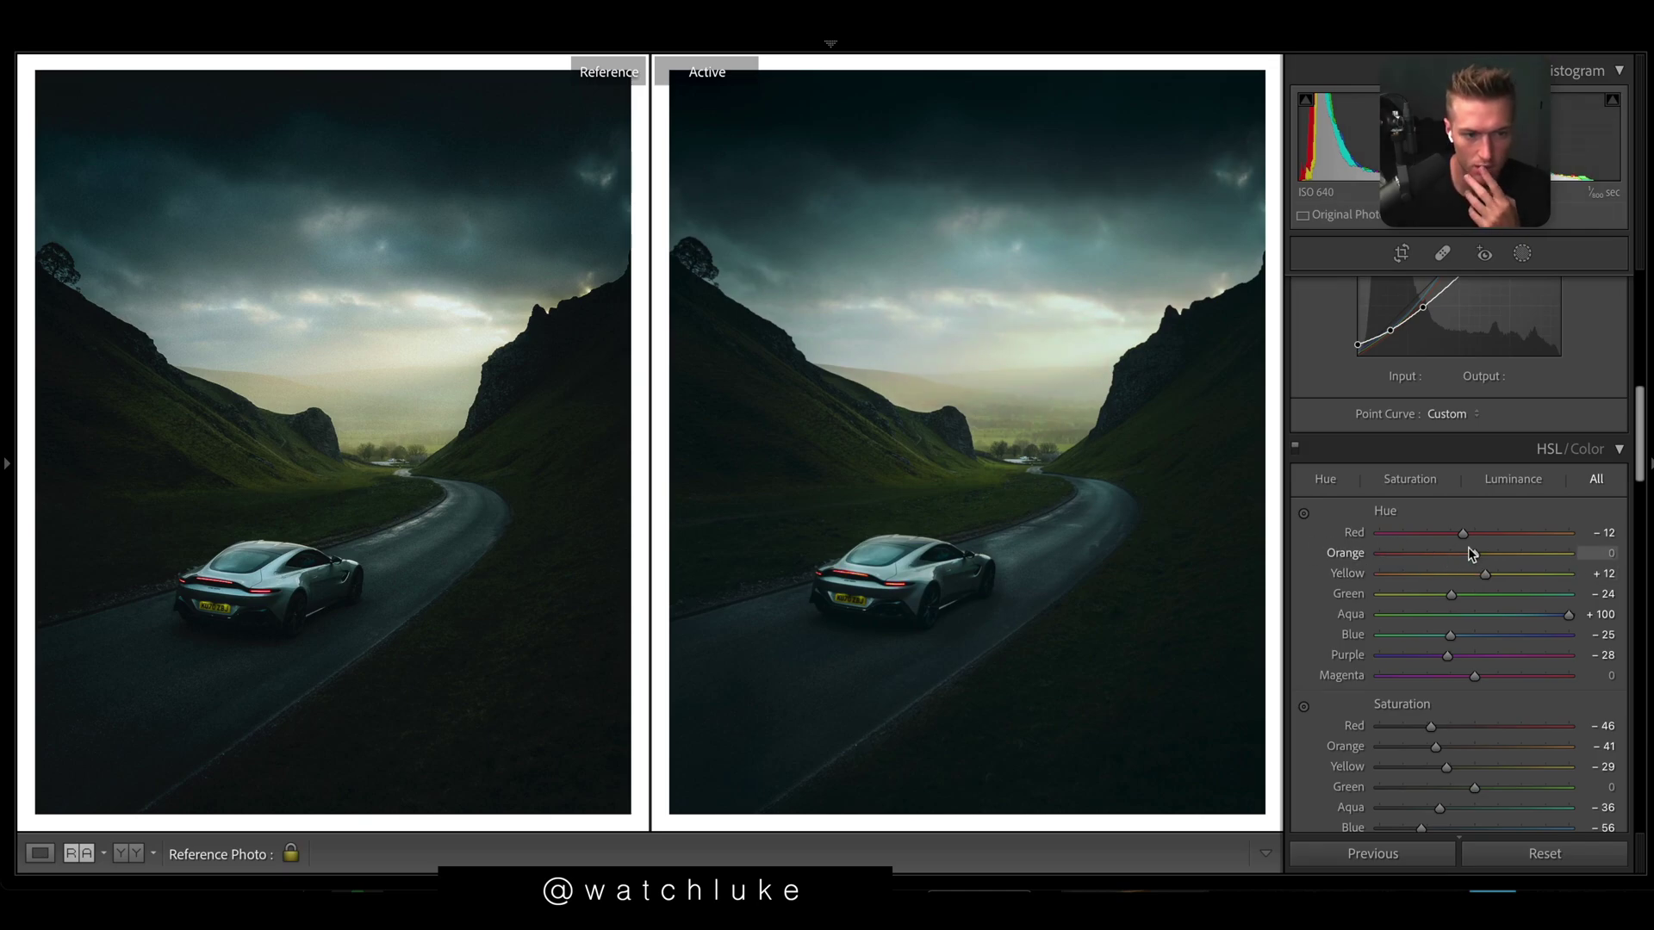
{"action": "key", "text": "k"}
{"action": "left_click_drag", "start_coordinate": [1438, 514], "coordinate": [1432, 517]}
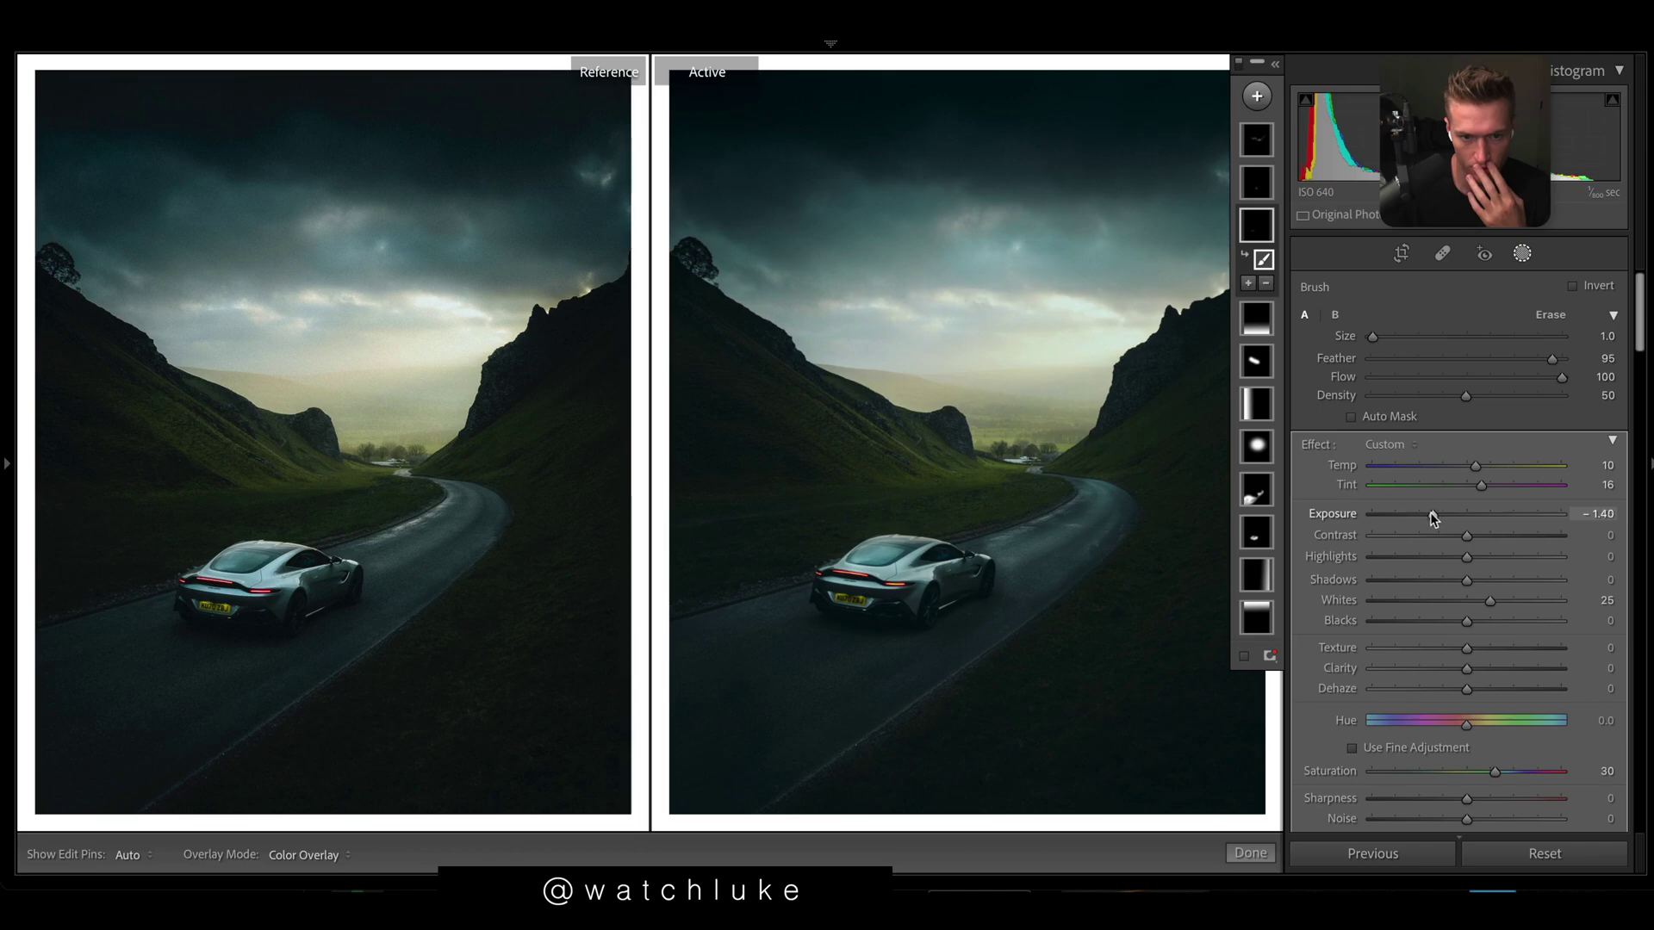
{"action": "key", "text": "k"}
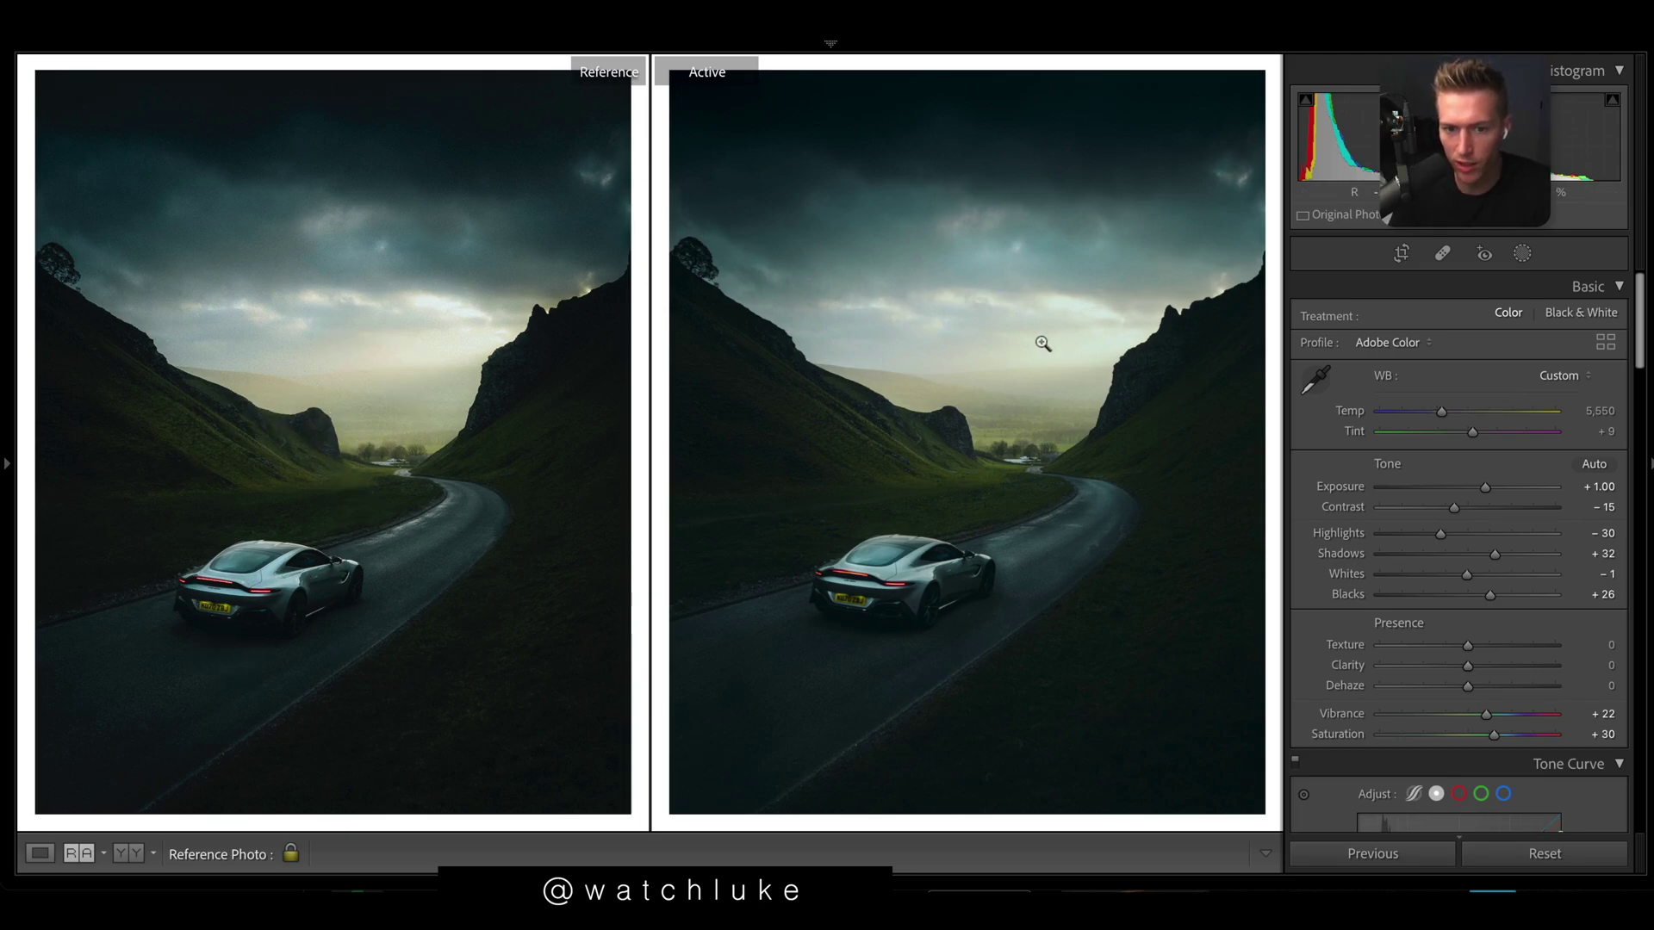
- Raise the sharpening amount to 54 in the Detail panel
{"action": "scroll", "coordinate": [1548, 383], "scroll_direction": "down", "scroll_amount": 15}
{"action": "scroll", "coordinate": [1547, 382], "scroll_direction": "up", "scroll_amount": 5}
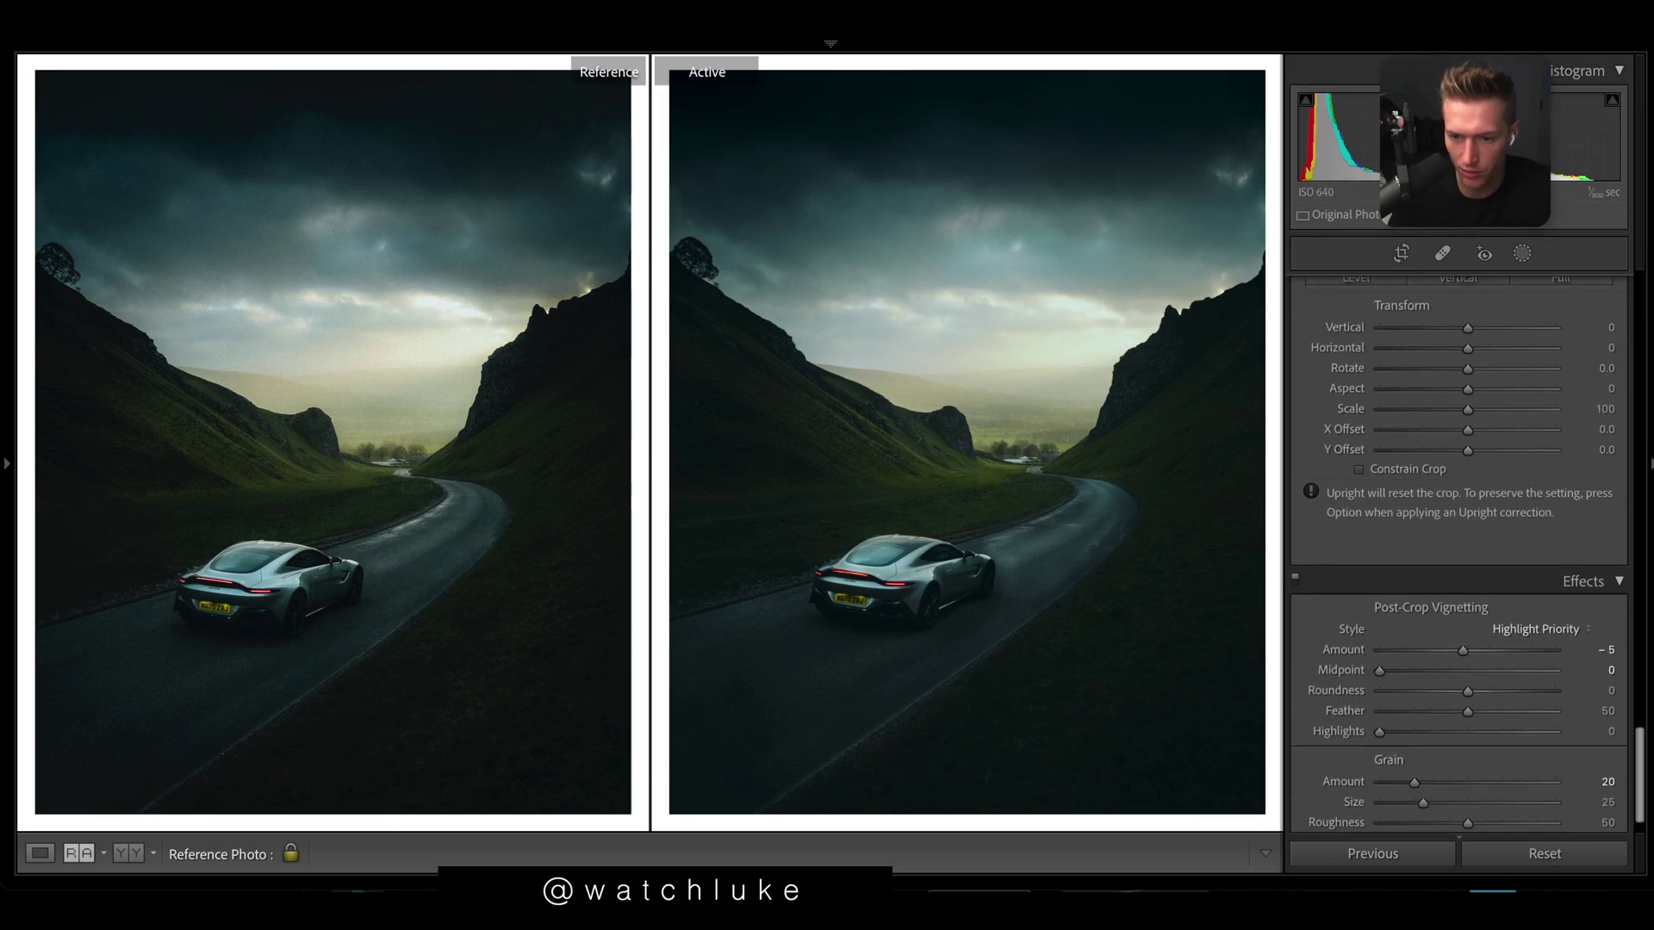
{"action": "scroll", "coordinate": [1458, 552], "scroll_direction": "up", "scroll_amount": 5}
{"action": "scroll", "coordinate": [1458, 551], "scroll_direction": "down", "scroll_amount": 12}
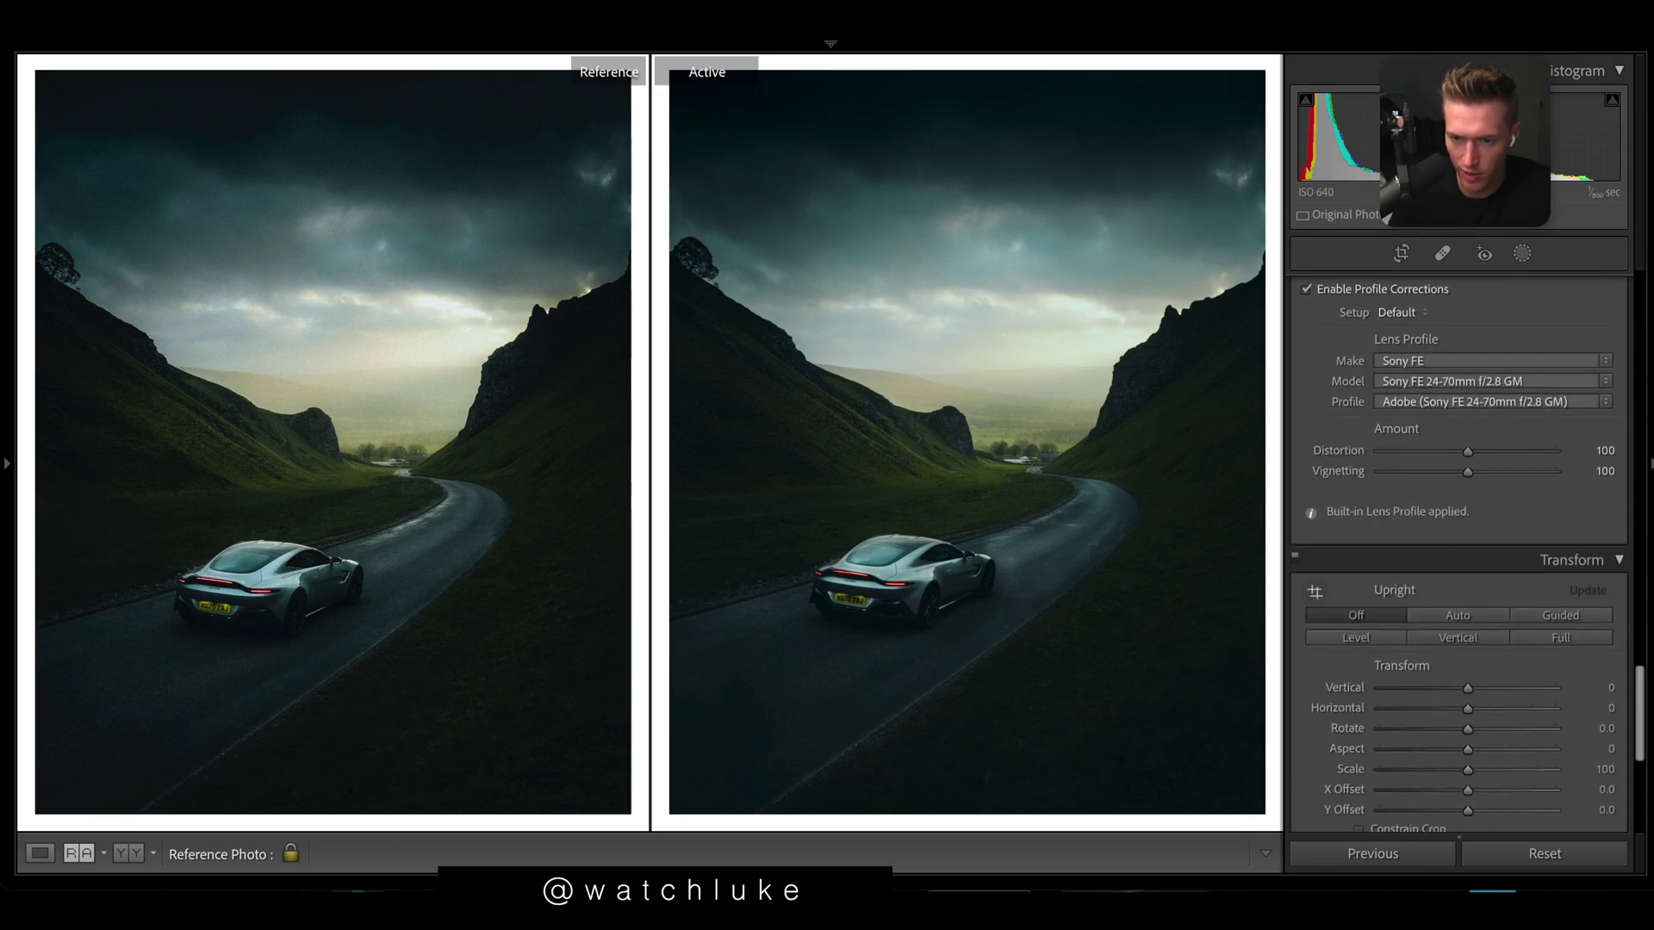
{"action": "scroll", "coordinate": [1473, 464], "scroll_direction": "down", "scroll_amount": 3}
{"action": "scroll", "coordinate": [1472, 463], "scroll_direction": "up", "scroll_amount": 10}
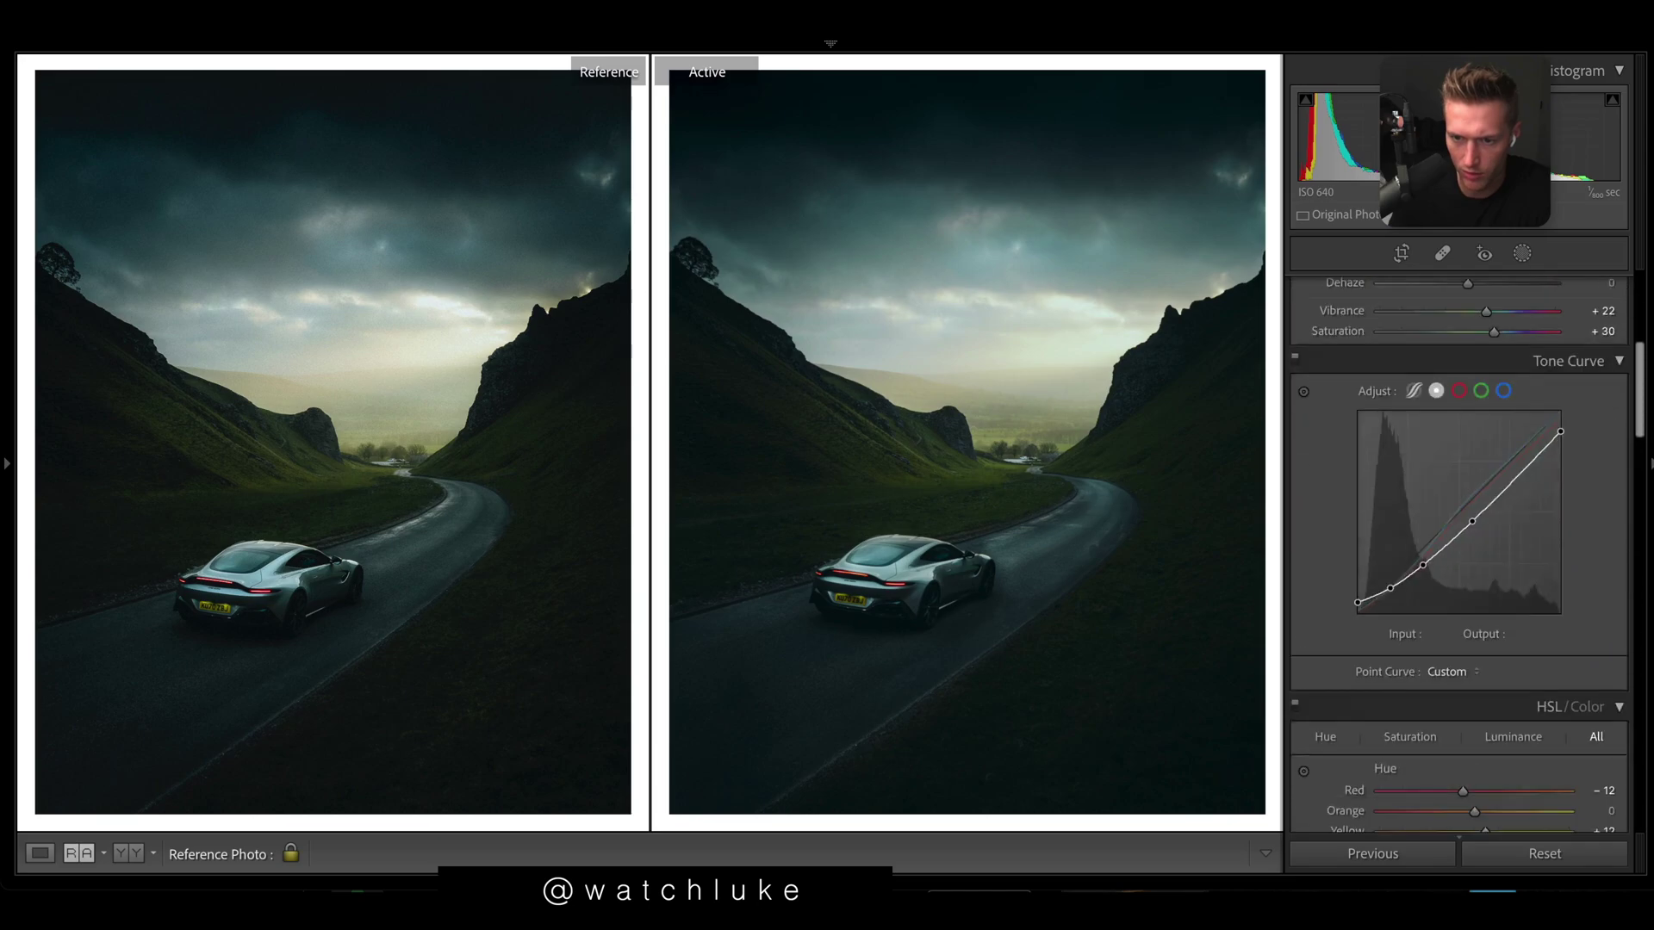
{"action": "scroll", "coordinate": [1473, 463], "scroll_direction": "down", "scroll_amount": 6}
{"action": "left_click_drag", "start_coordinate": [1407, 468], "coordinate": [1433, 470]}
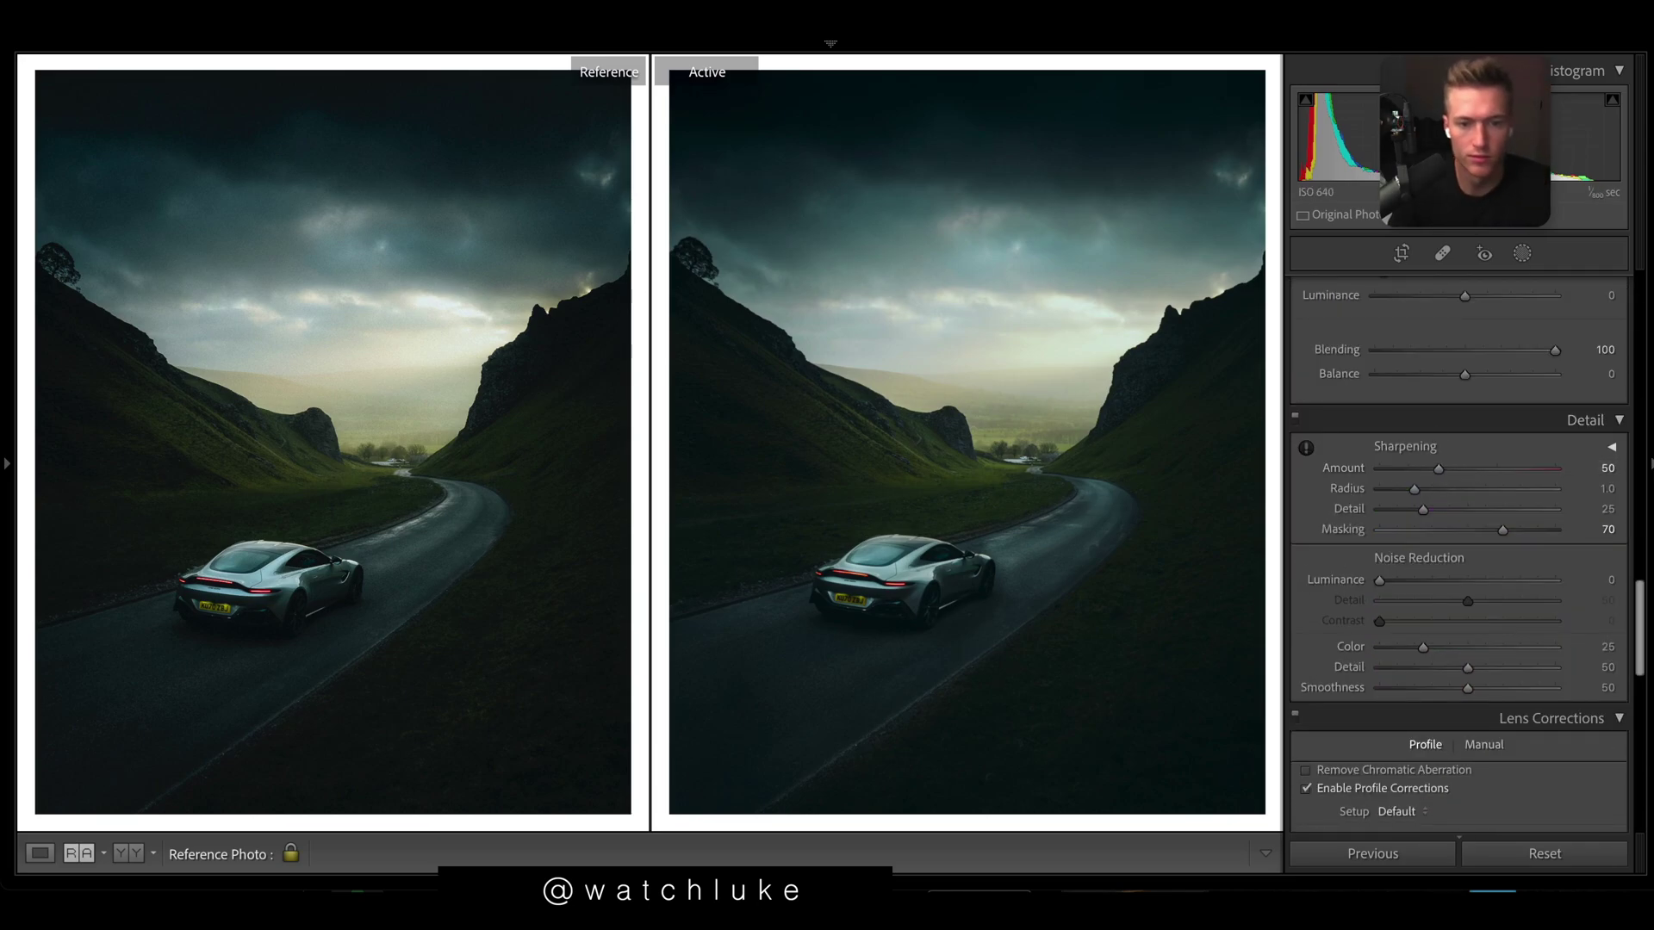
- Compare photos 289 and 292, then load the finished untitled.dng / Copy 1 virtual copy
{"action": "mouse_move", "coordinate": [1389, 861]}
{"action": "left_click", "coordinate": [1246, 819]}
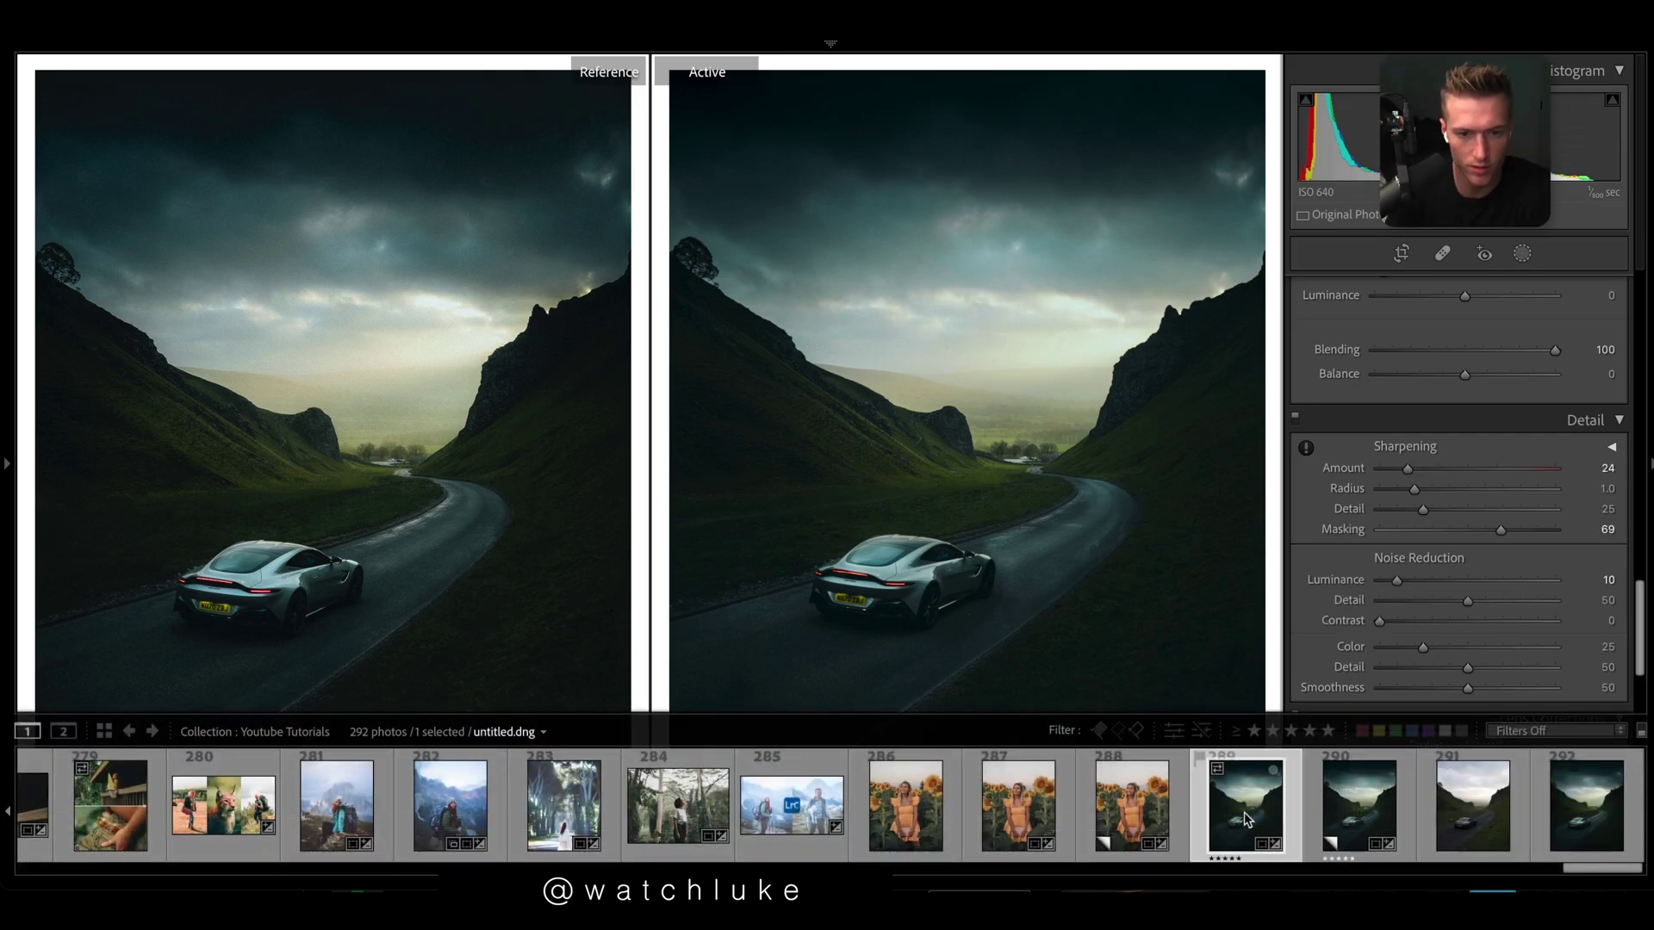
{"action": "left_click", "coordinate": [1607, 816]}
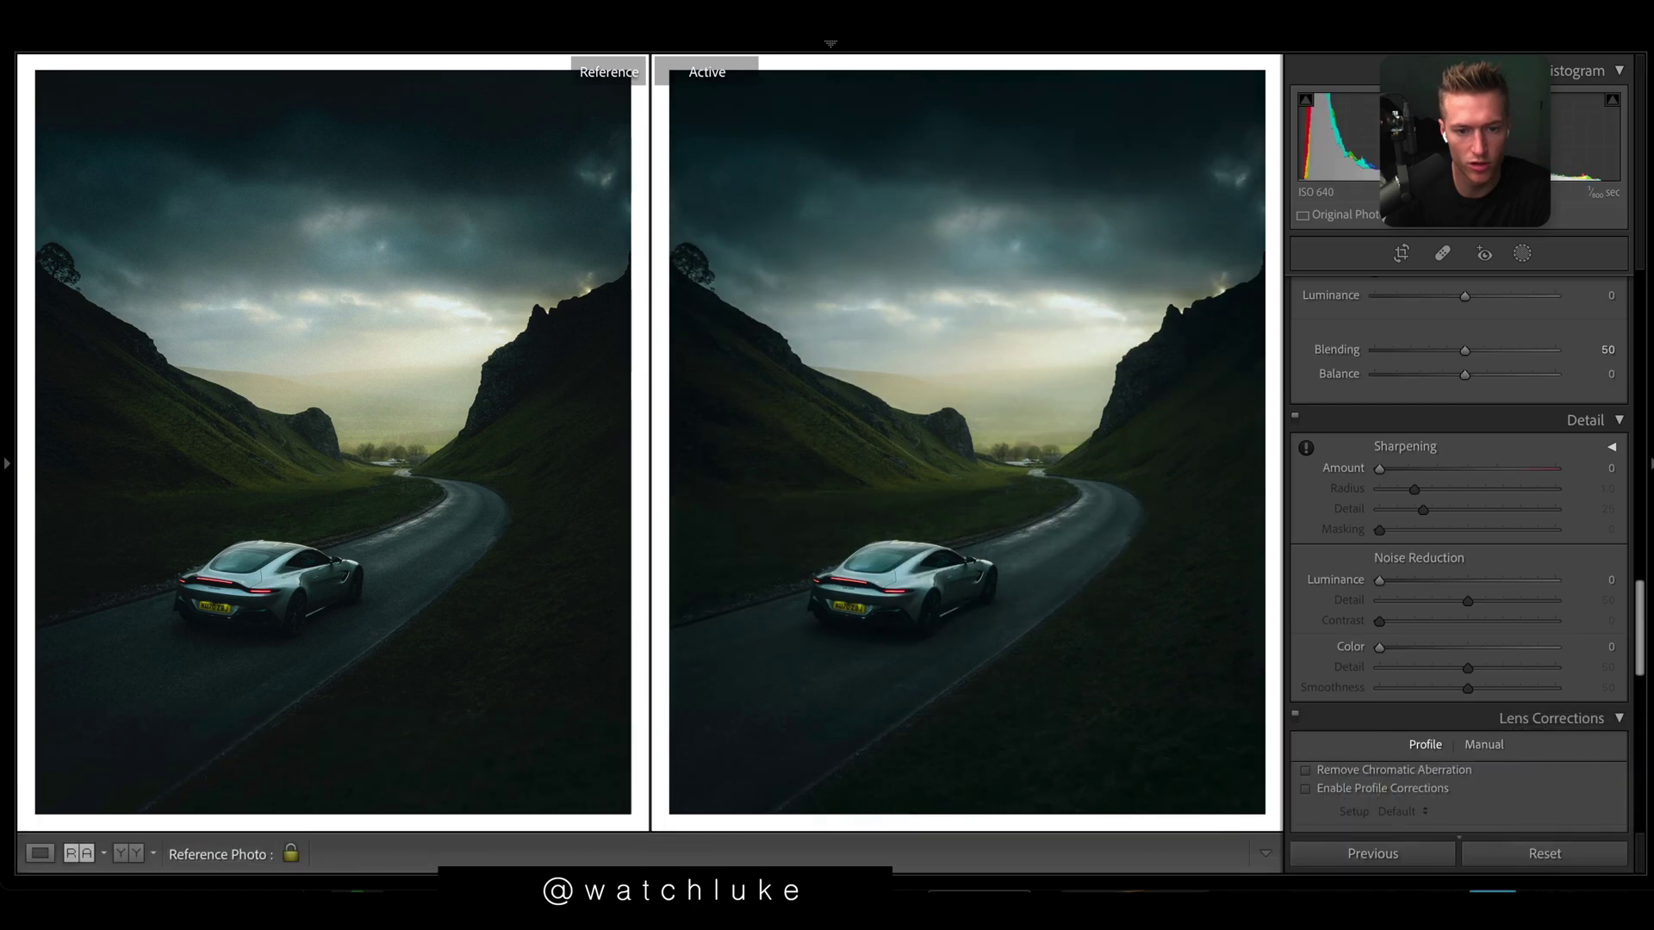
{"action": "left_click", "coordinate": [1368, 818]}
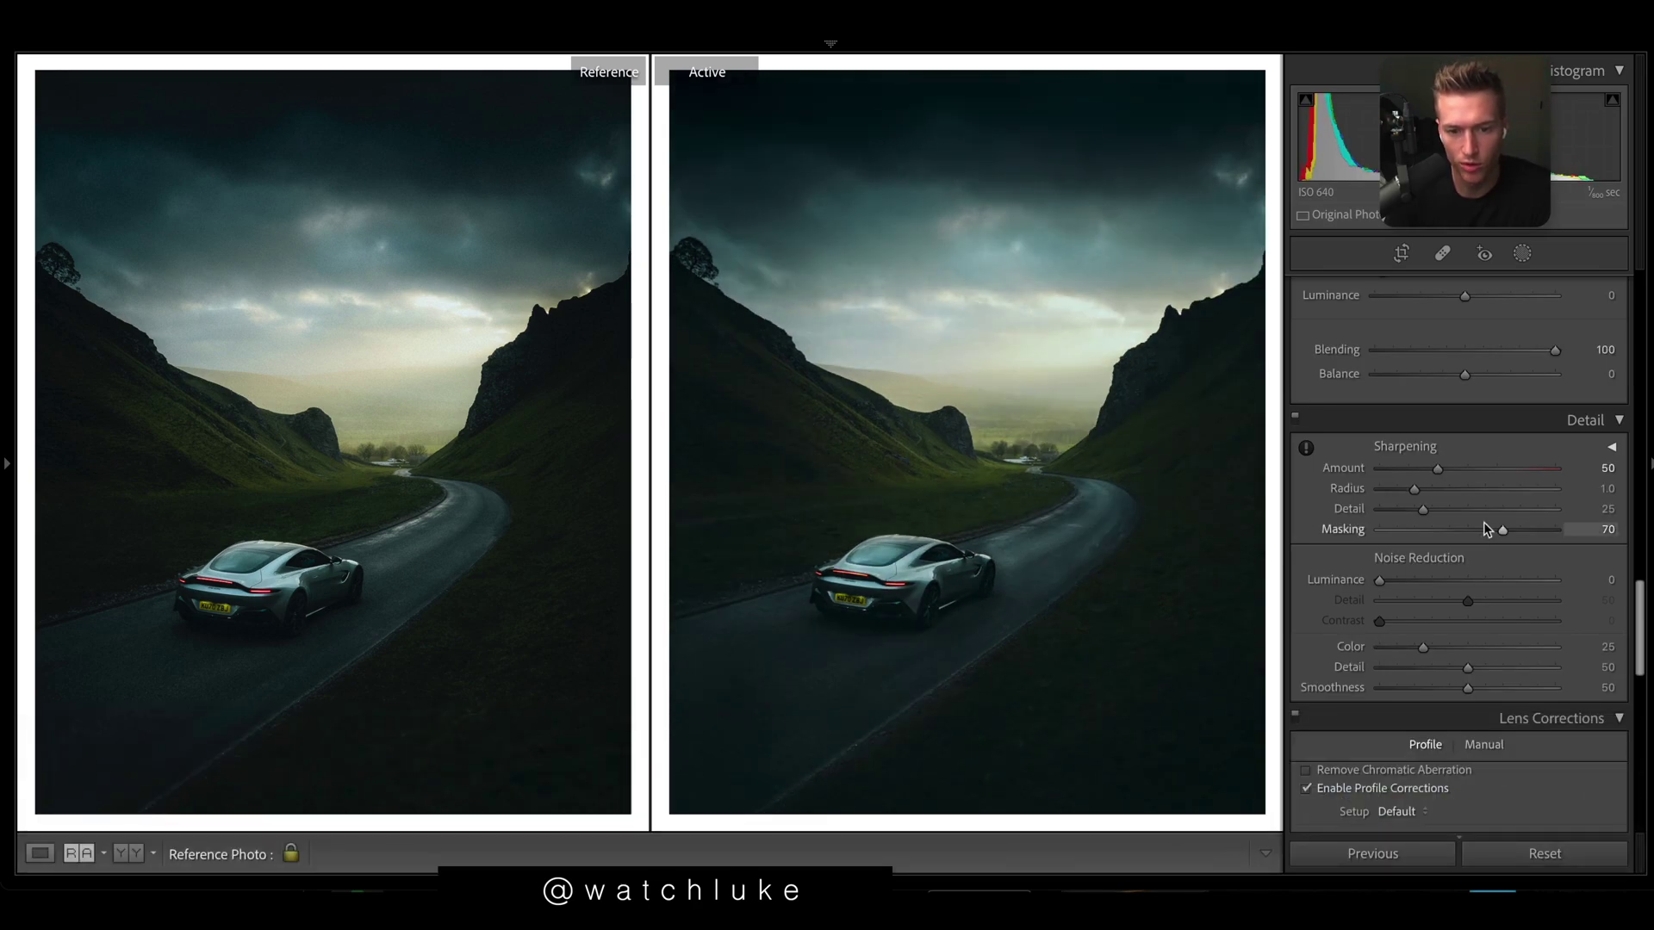
{"action": "mouse_move", "coordinate": [1072, 887]}
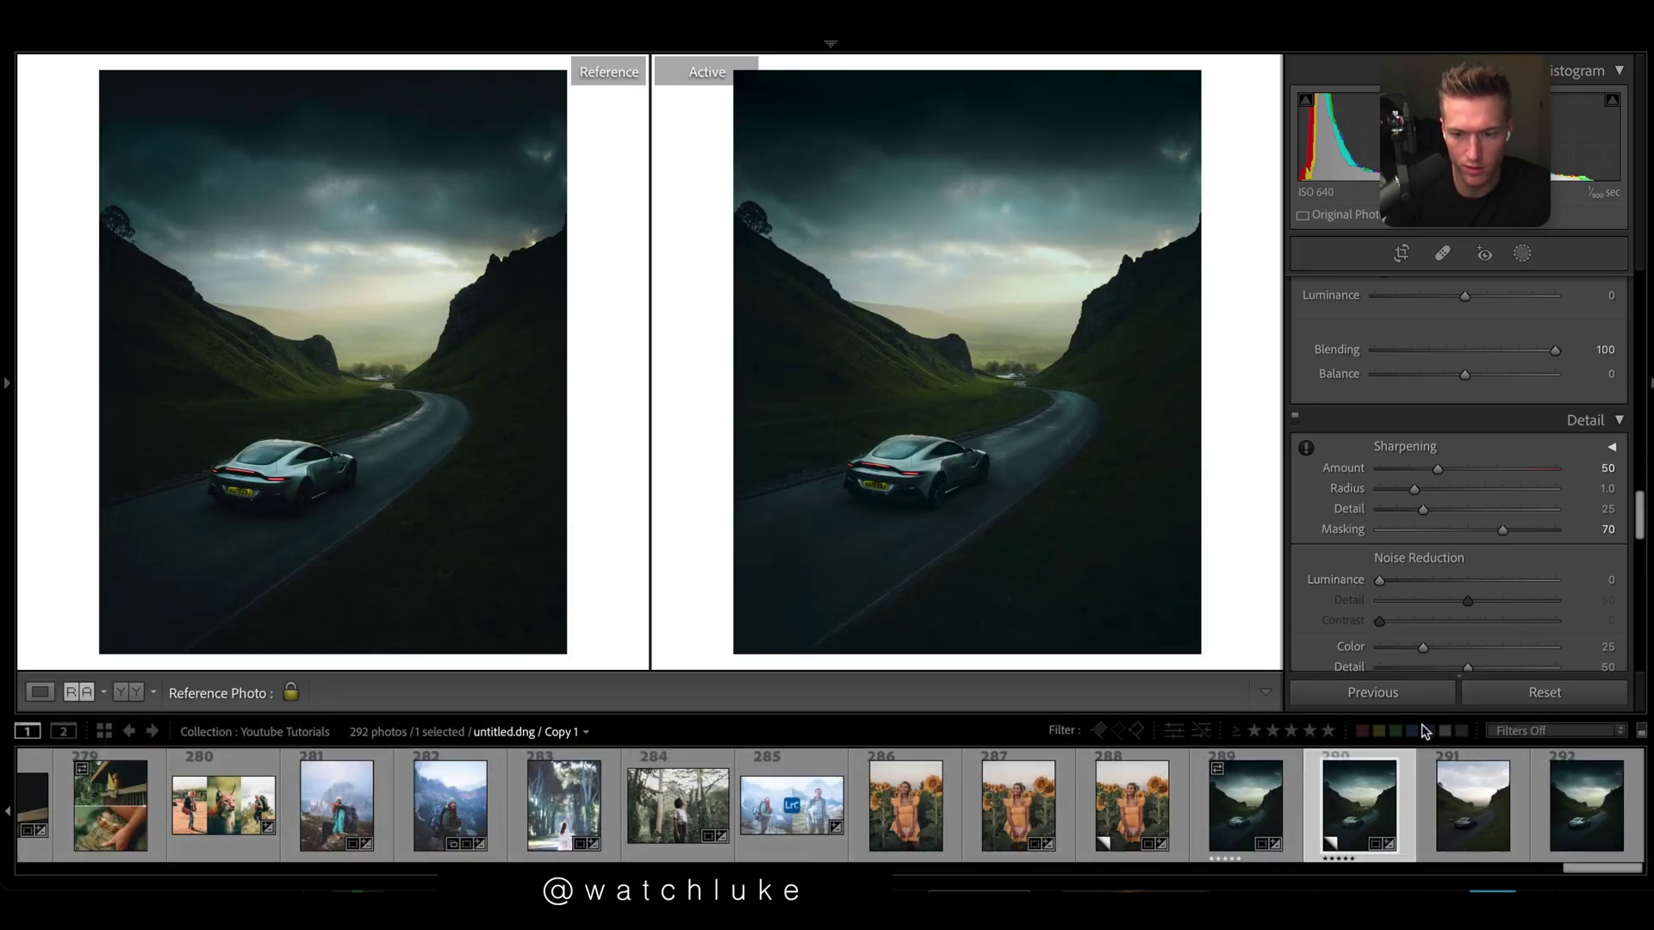
- Ease Contrast to −10, comparing the edited car photo against the untitled.jpg reference
{"action": "left_click", "coordinate": [1587, 809]}
{"action": "left_click", "coordinate": [1355, 848]}
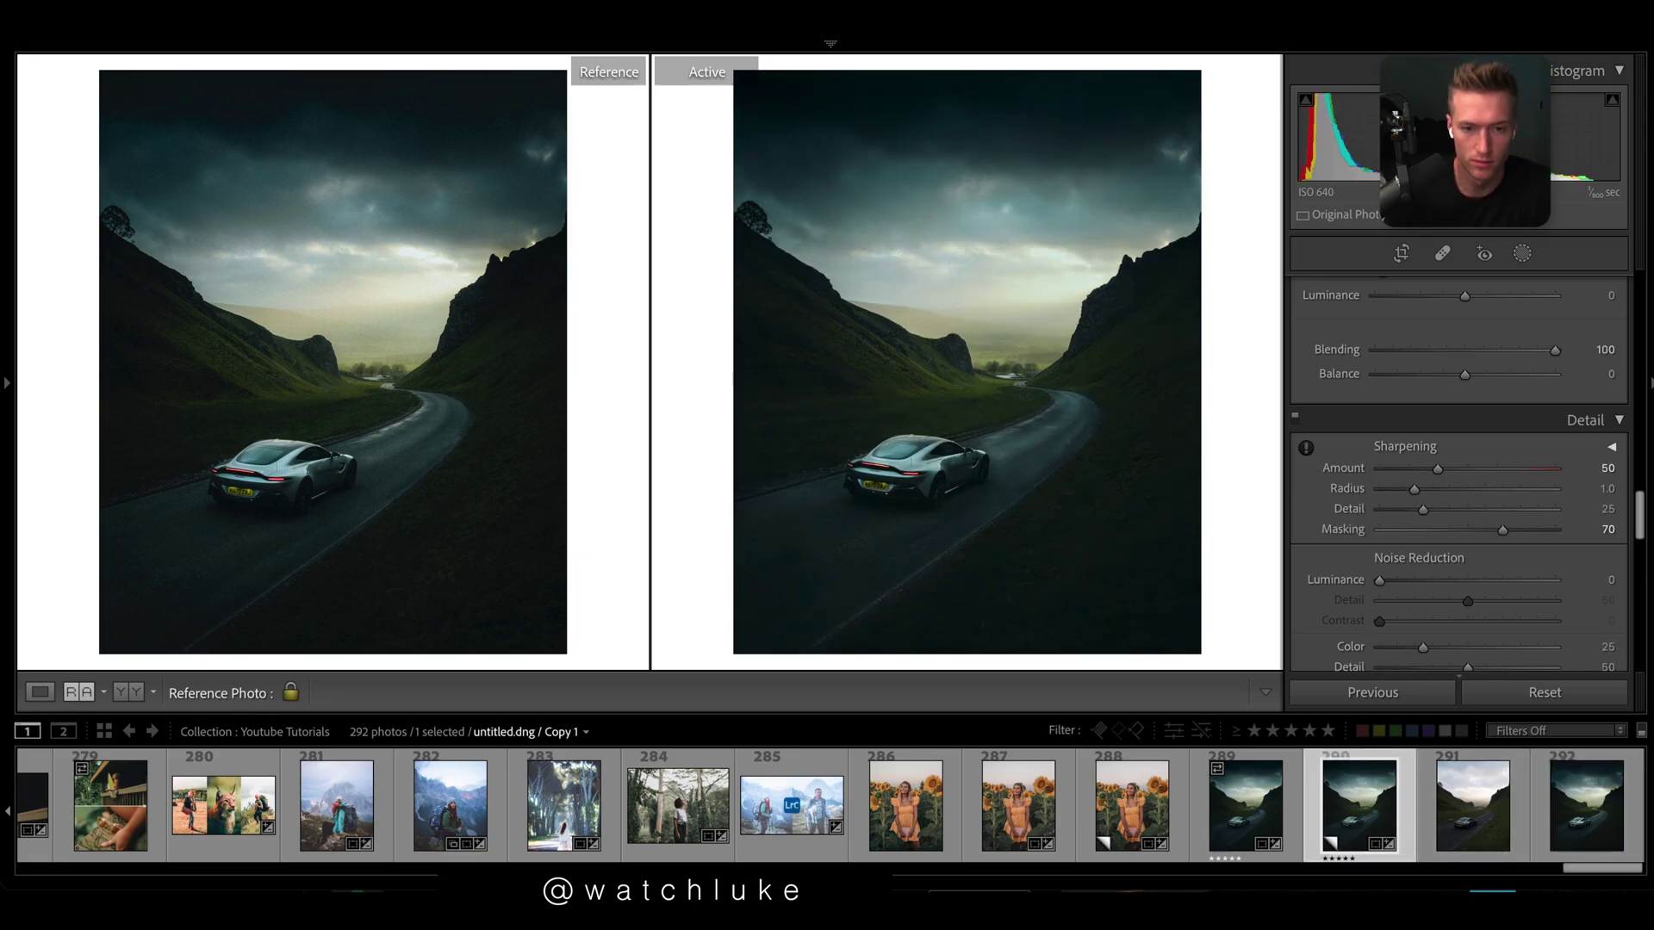
{"action": "scroll", "coordinate": [1445, 593], "scroll_direction": "up", "scroll_amount": 15}
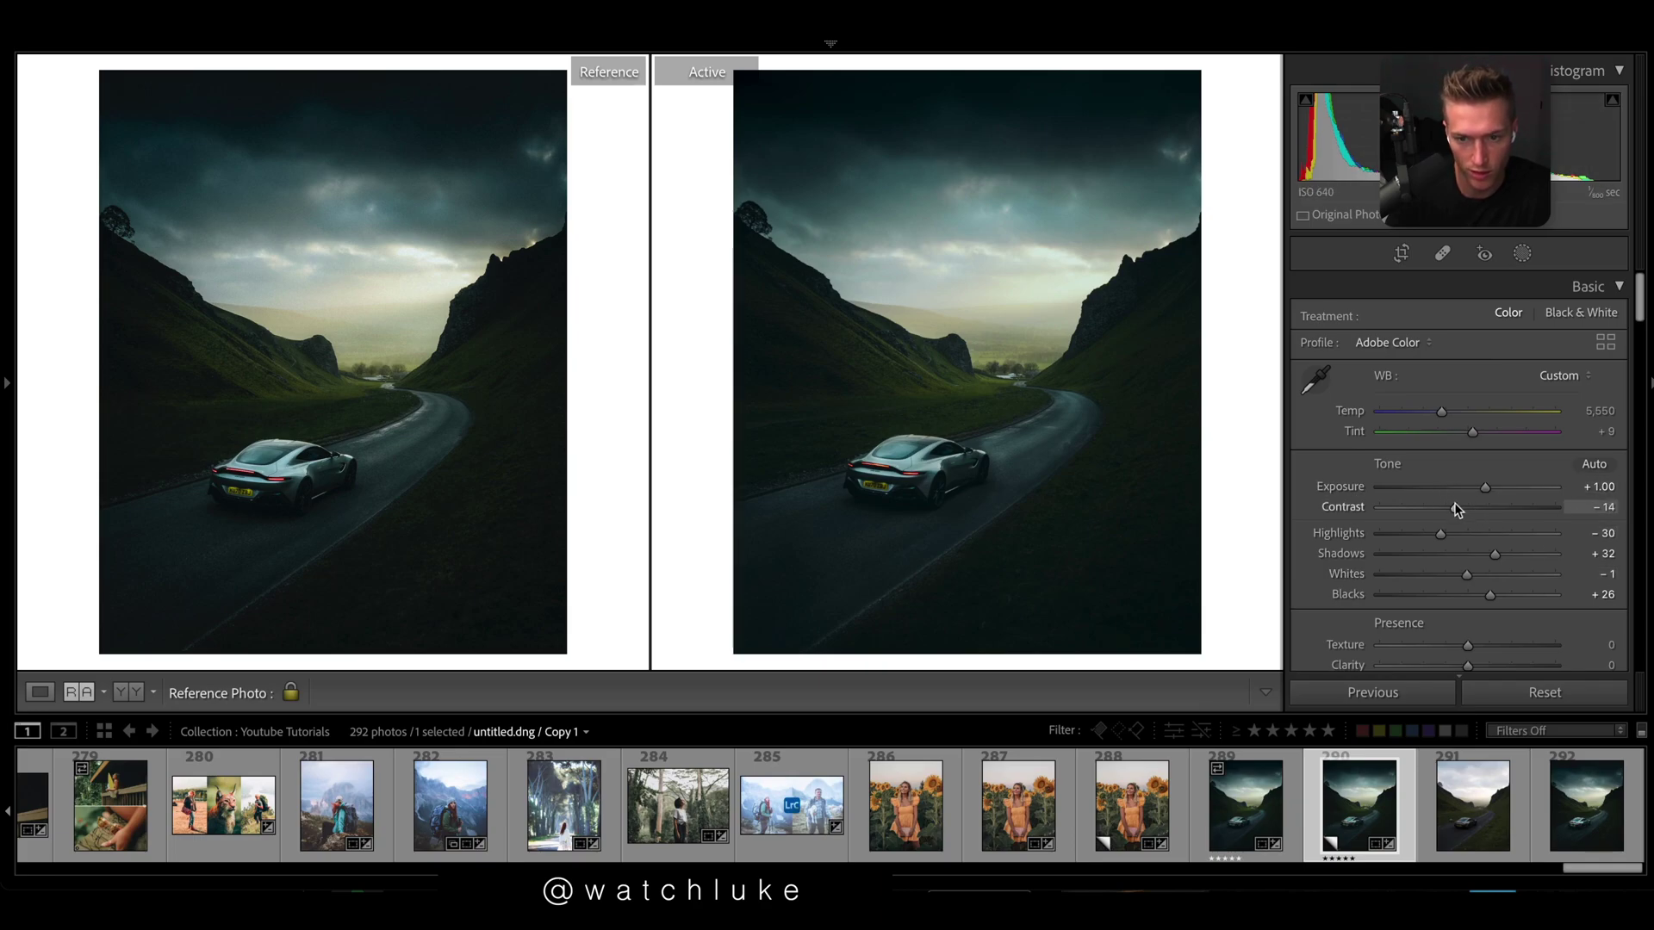
{"action": "left_click_drag", "start_coordinate": [1454, 507], "coordinate": [1458, 507]}
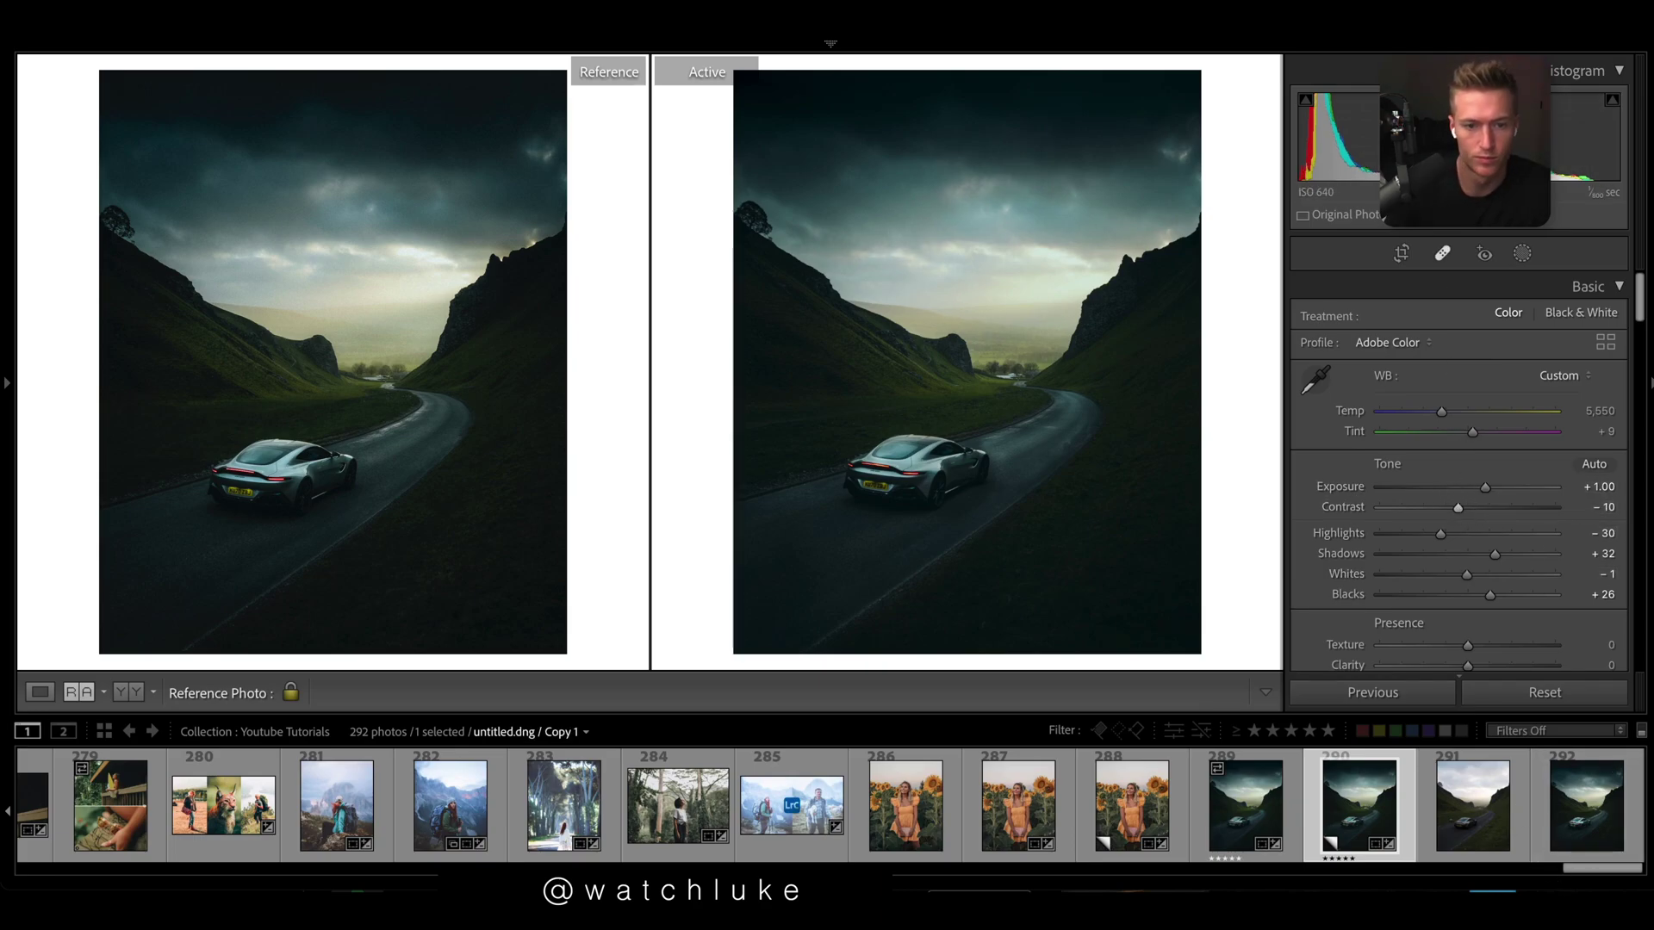
{"action": "left_click", "coordinate": [1585, 805]}
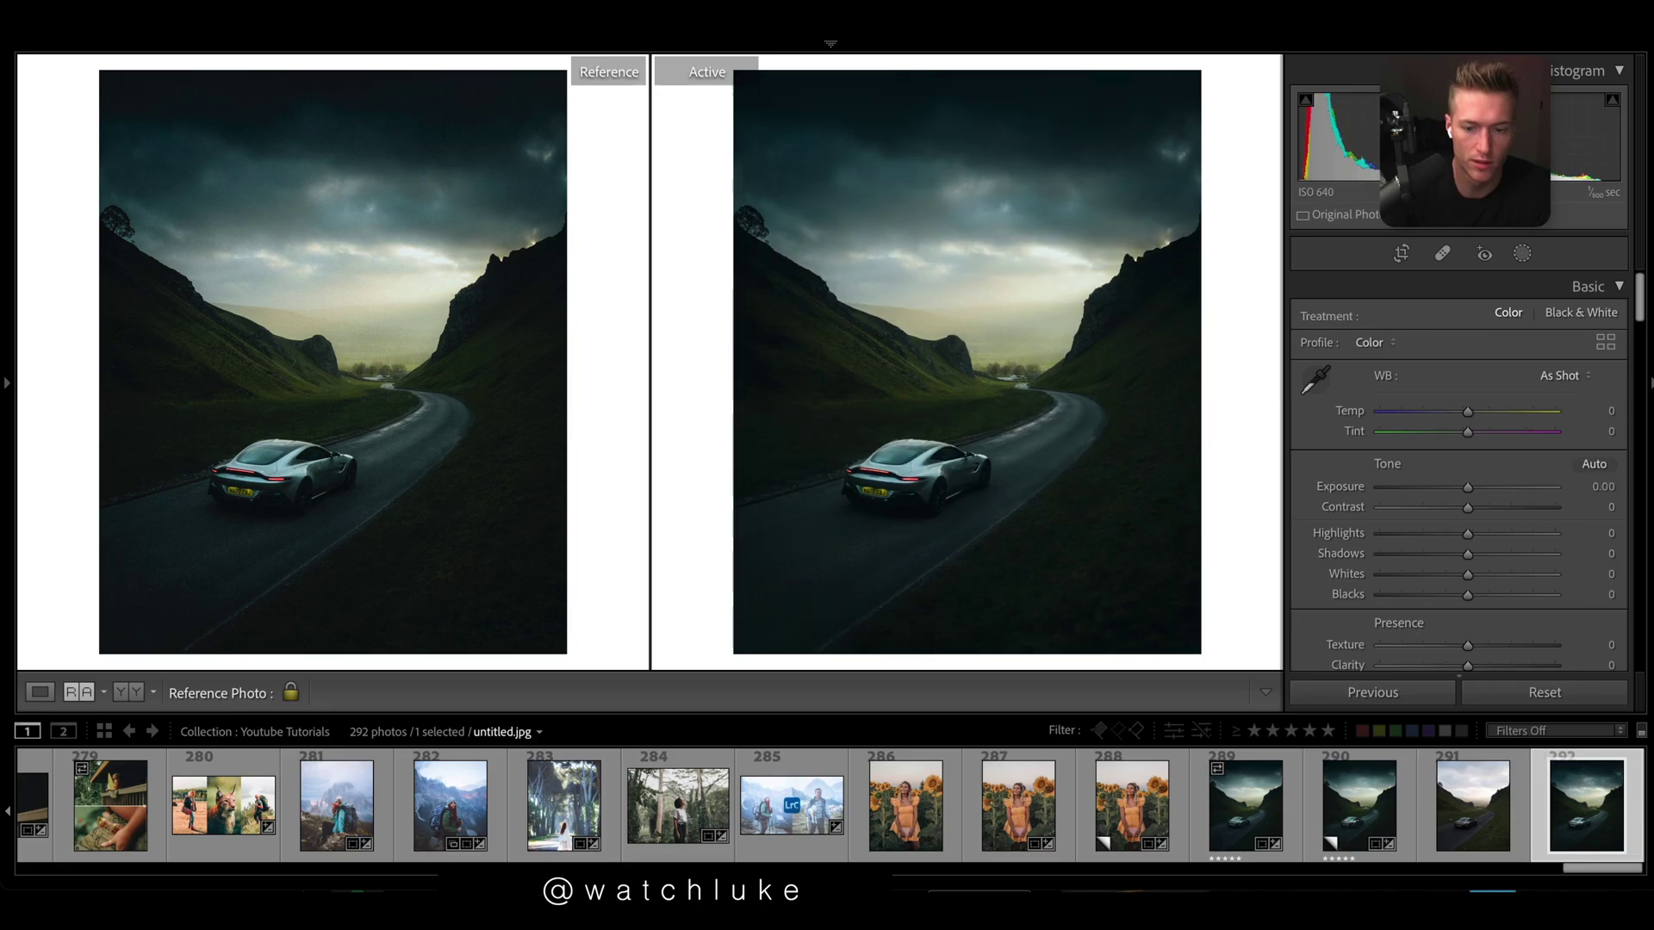
{"action": "left_click", "coordinate": [1336, 798]}
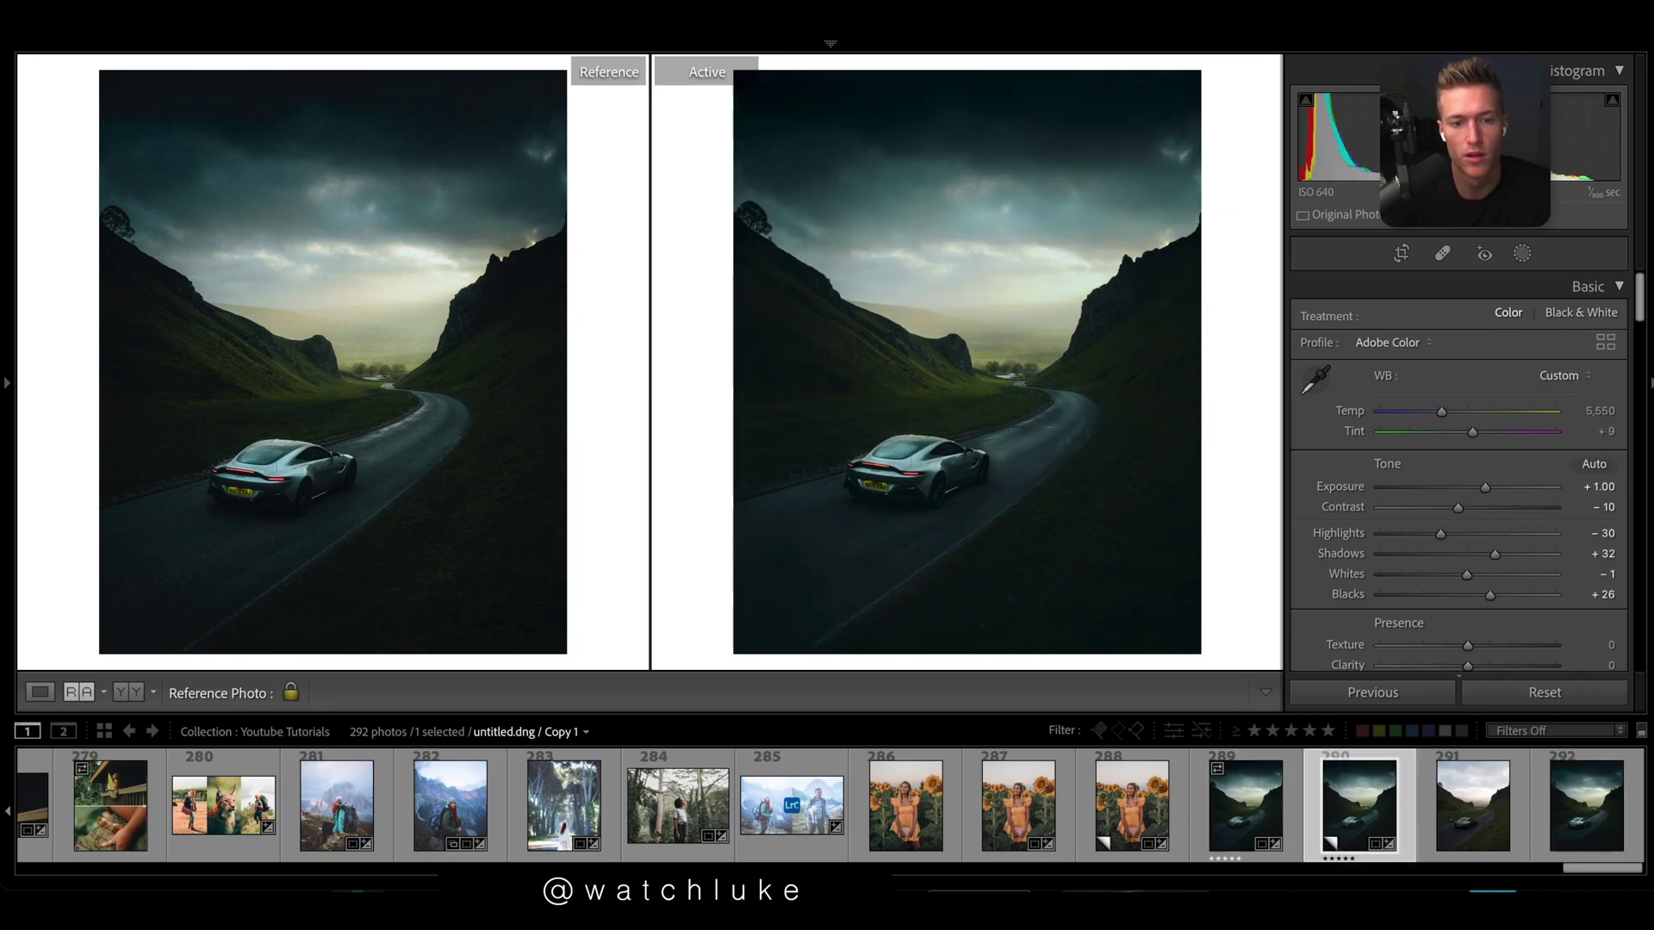
{"action": "left_click", "coordinate": [832, 880]}
- Trial a reset with Exposure, Highlights and Whites tweaks, undo to the full edit, and show the masks
{"action": "left_click", "coordinate": [1526, 852]}
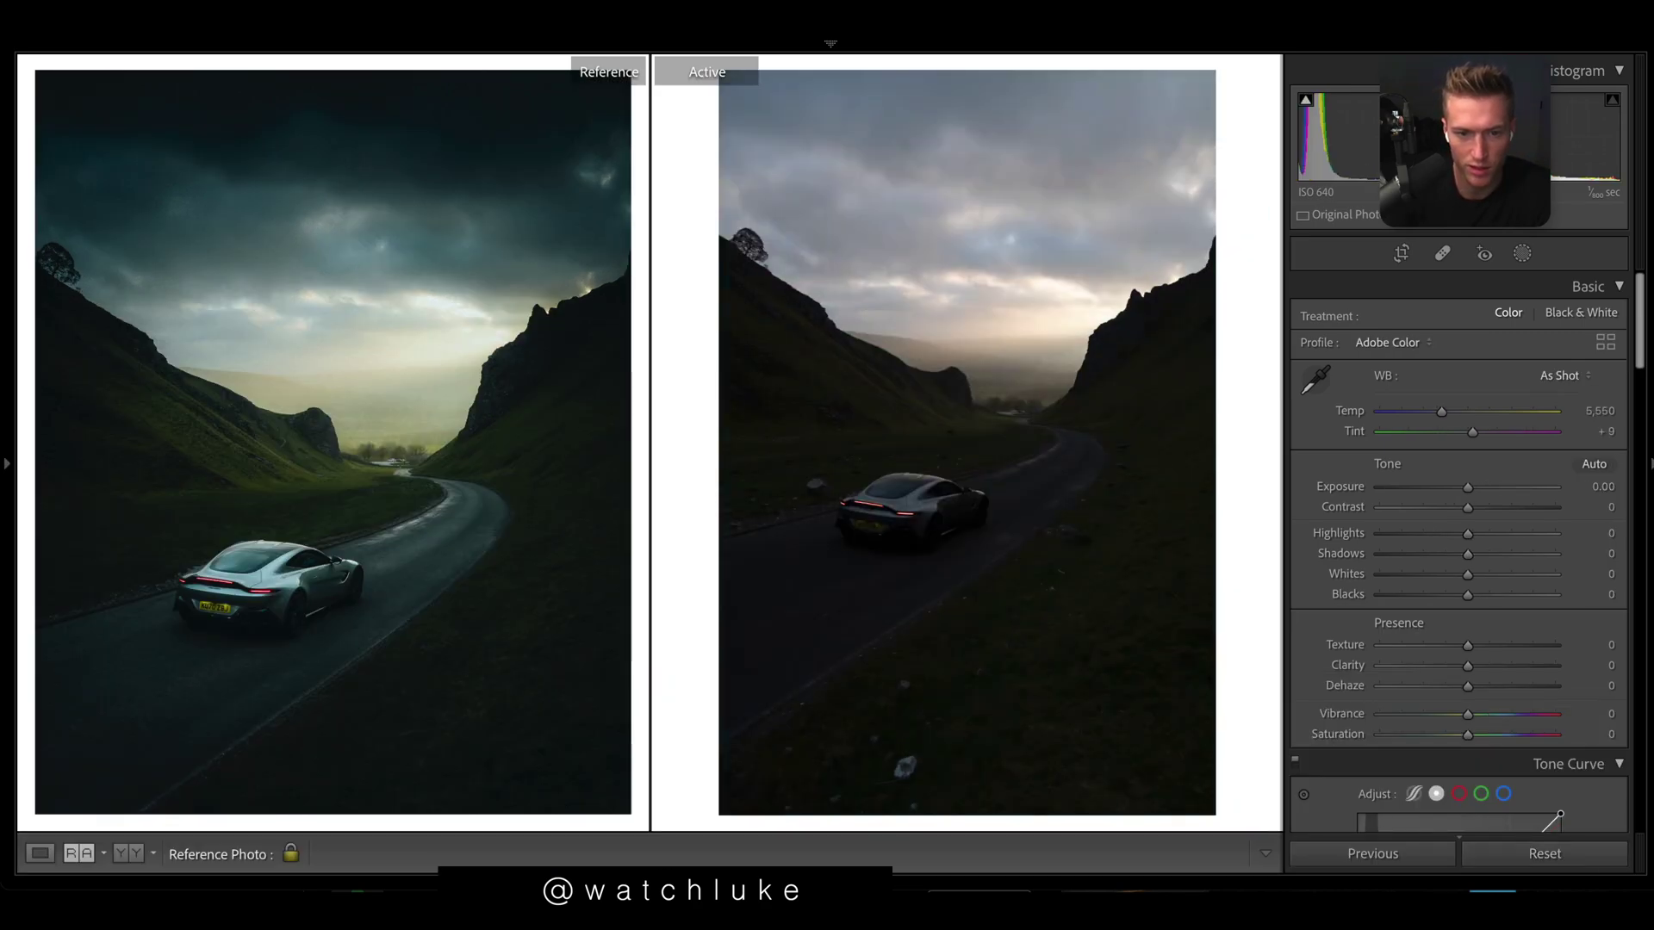
{"action": "left_click", "coordinate": [1502, 488]}
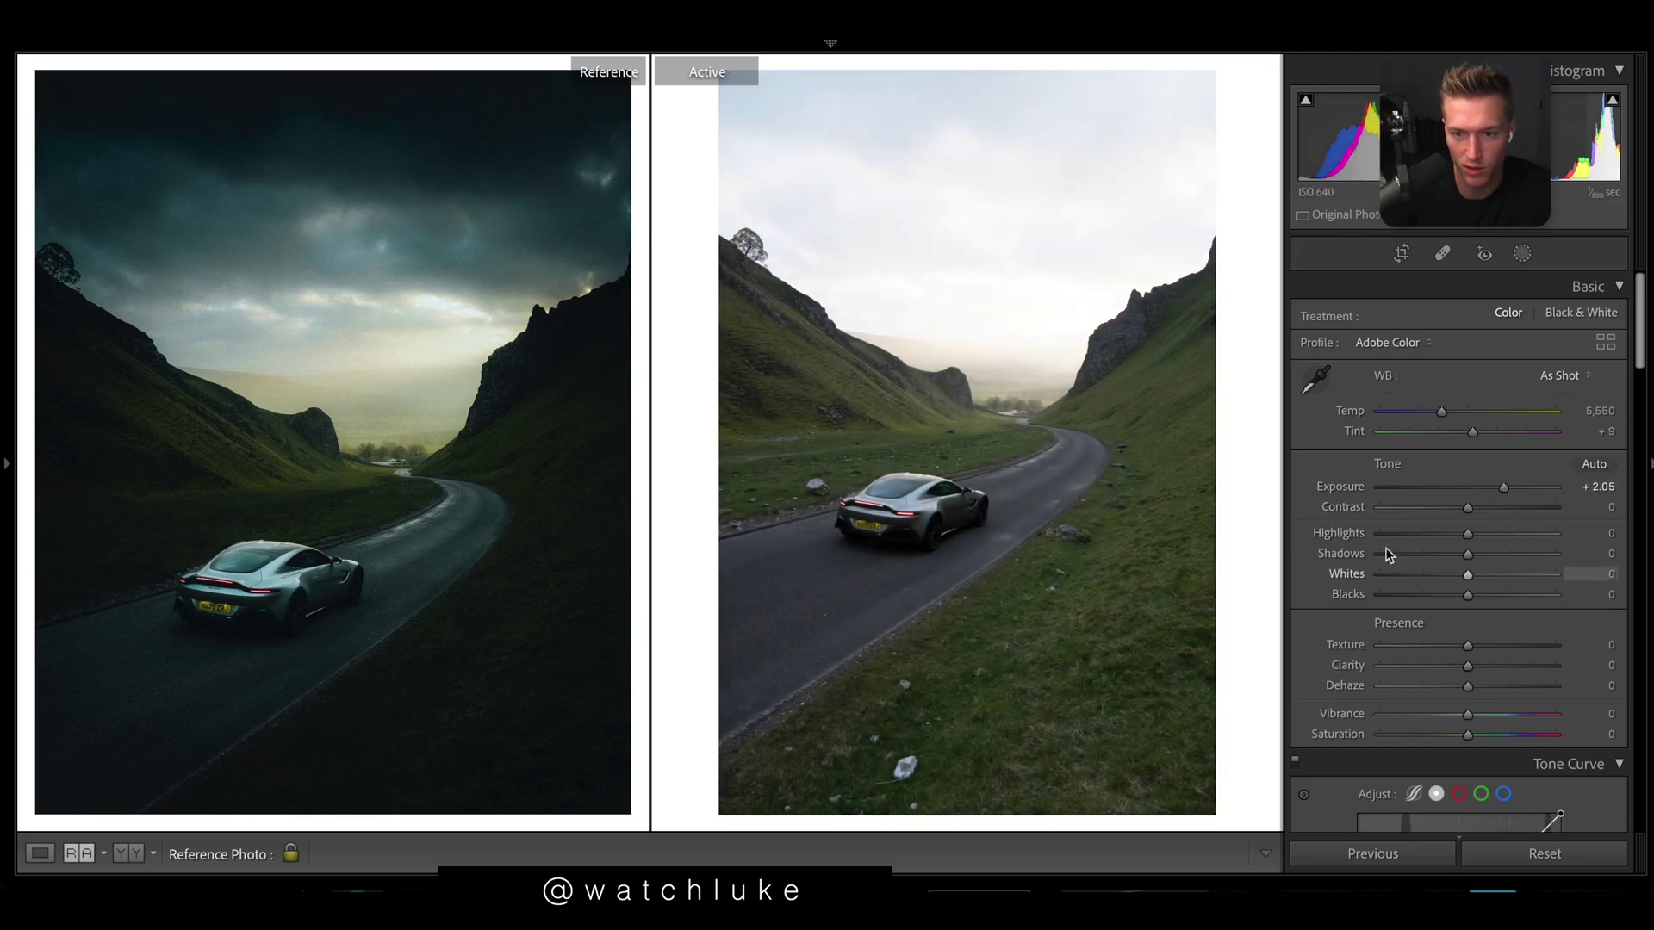
{"action": "left_click", "coordinate": [1387, 574]}
{"action": "left_click", "coordinate": [1390, 533]}
{"action": "left_click_drag", "start_coordinate": [1493, 480], "coordinate": [1485, 480]}
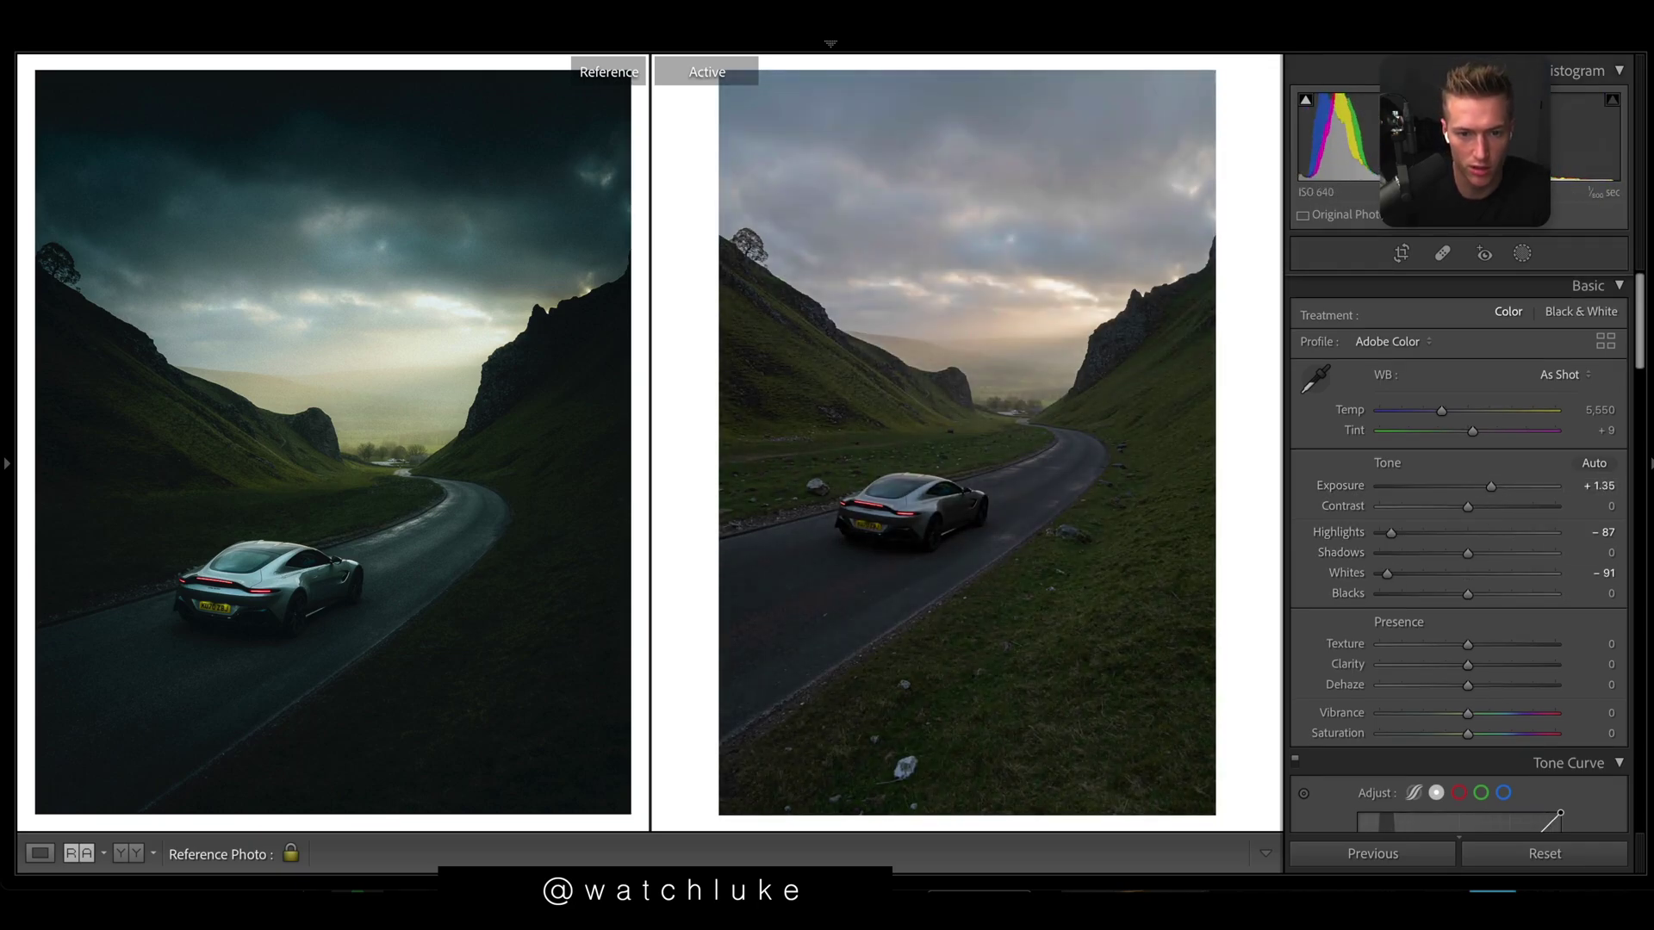
{"action": "key", "text": "super+z"}
{"action": "key", "text": "super+z"}
{"action": "key", "text": "super+z"}
{"action": "key", "text": "super+z"}
{"action": "key", "text": "super+z"}
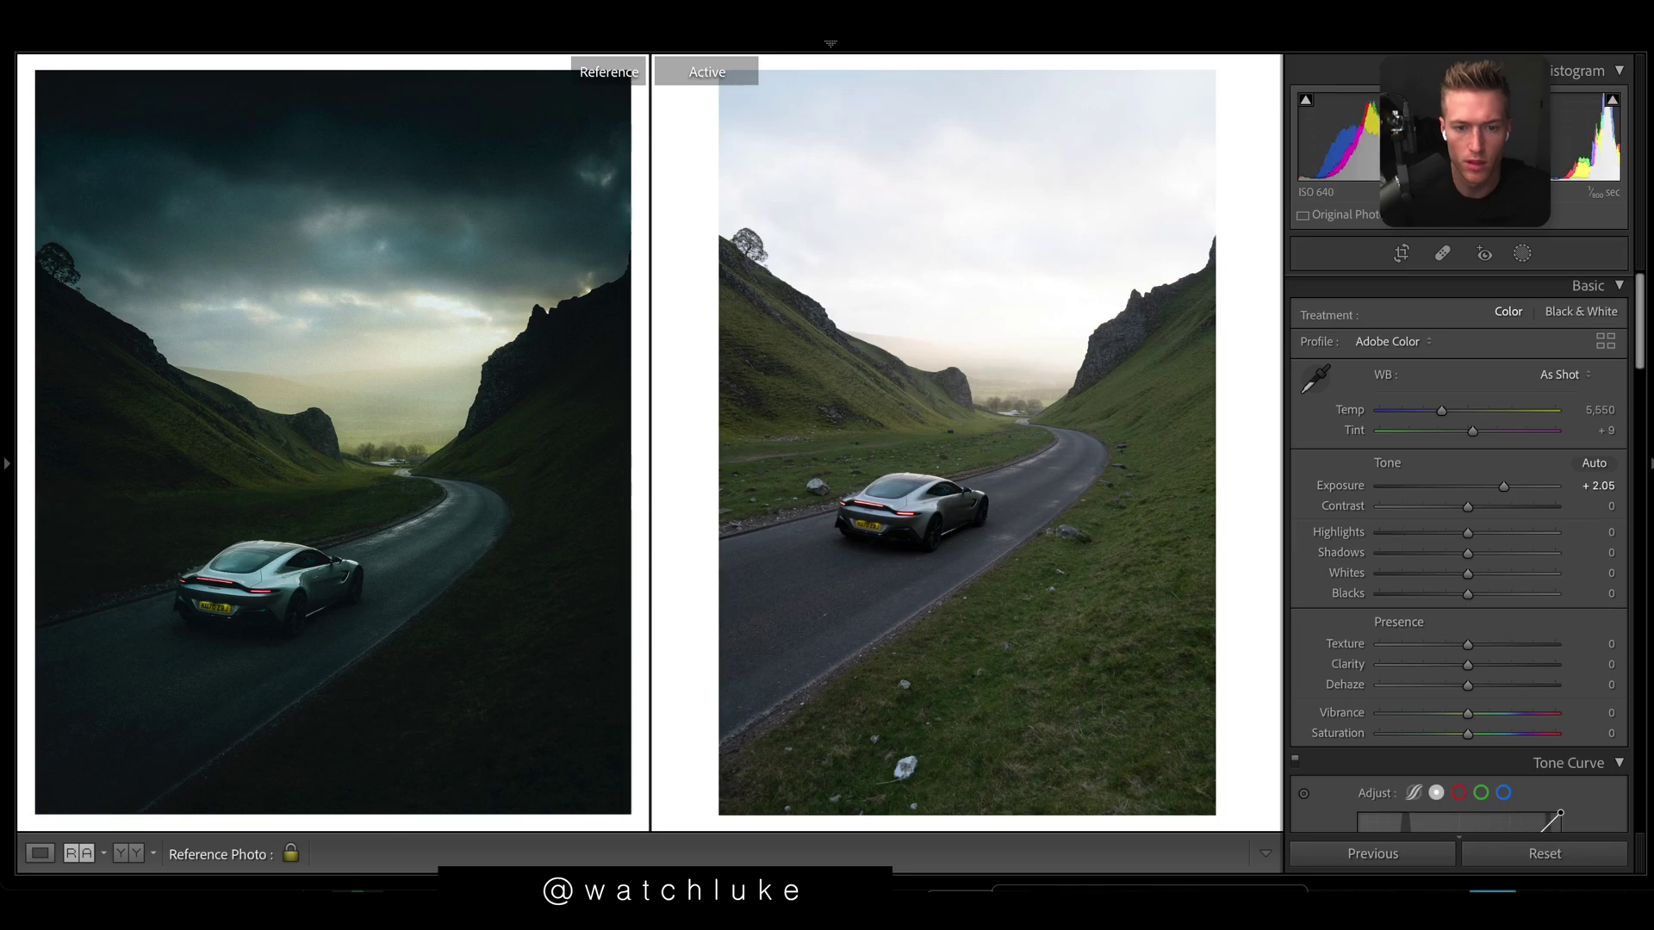
{"action": "key", "text": "shift+w"}
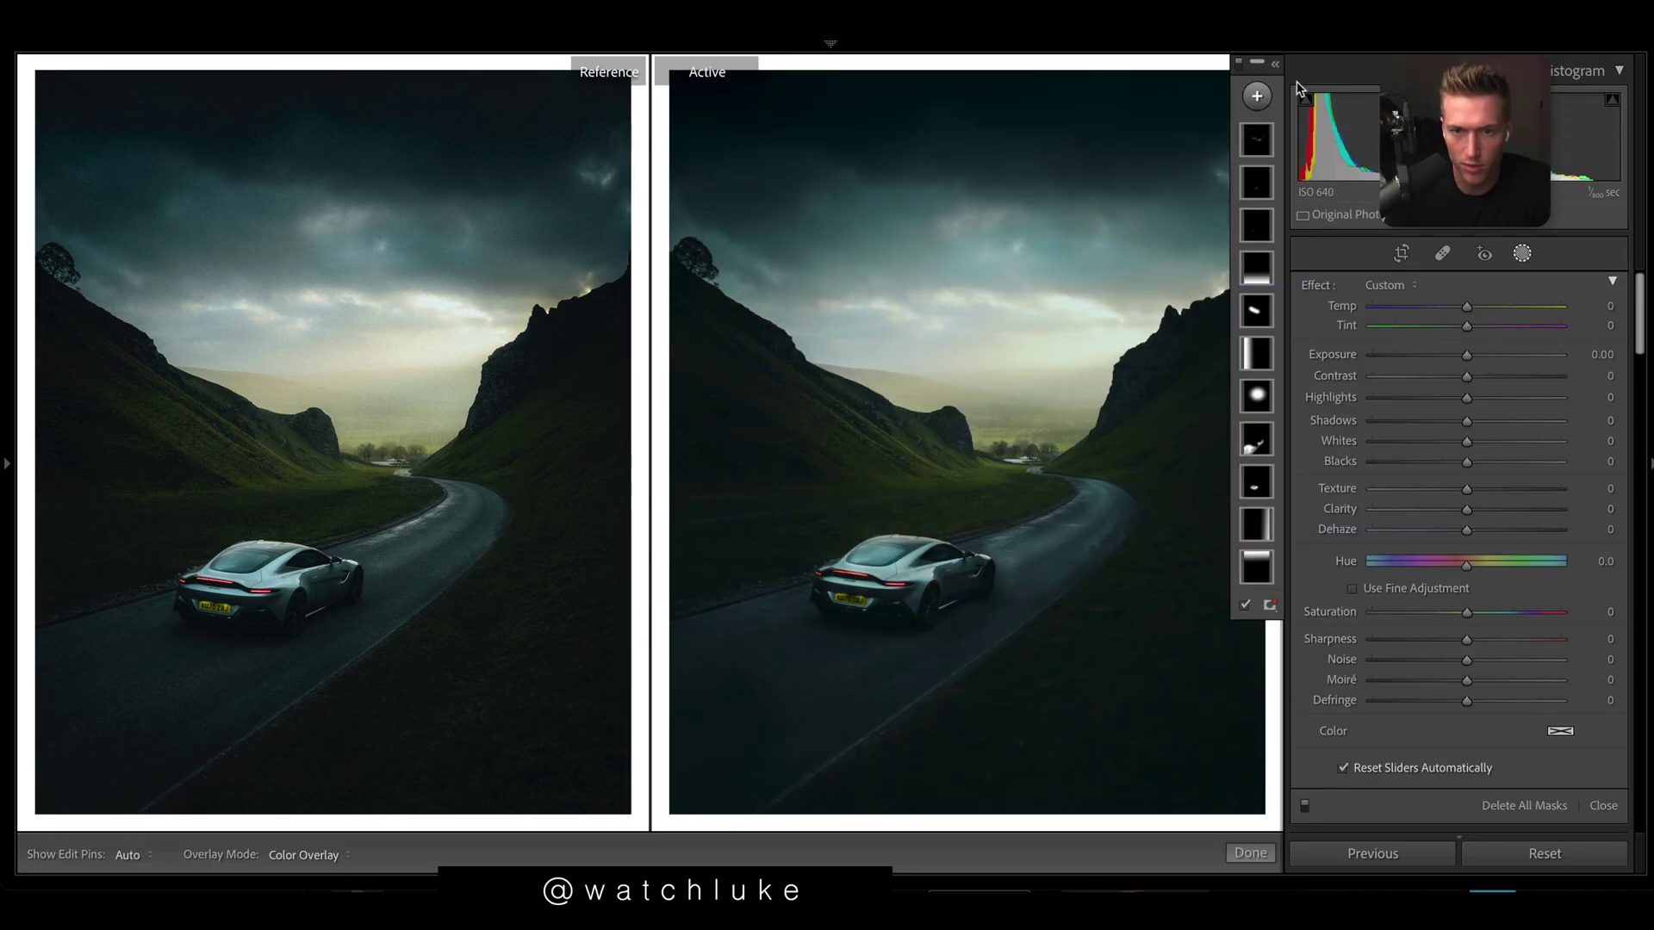
- Delete all masks to preview the unmasked edit, then restore them with undo
{"action": "right_click", "coordinate": [1255, 551]}
{"action": "left_click", "coordinate": [1322, 700]}
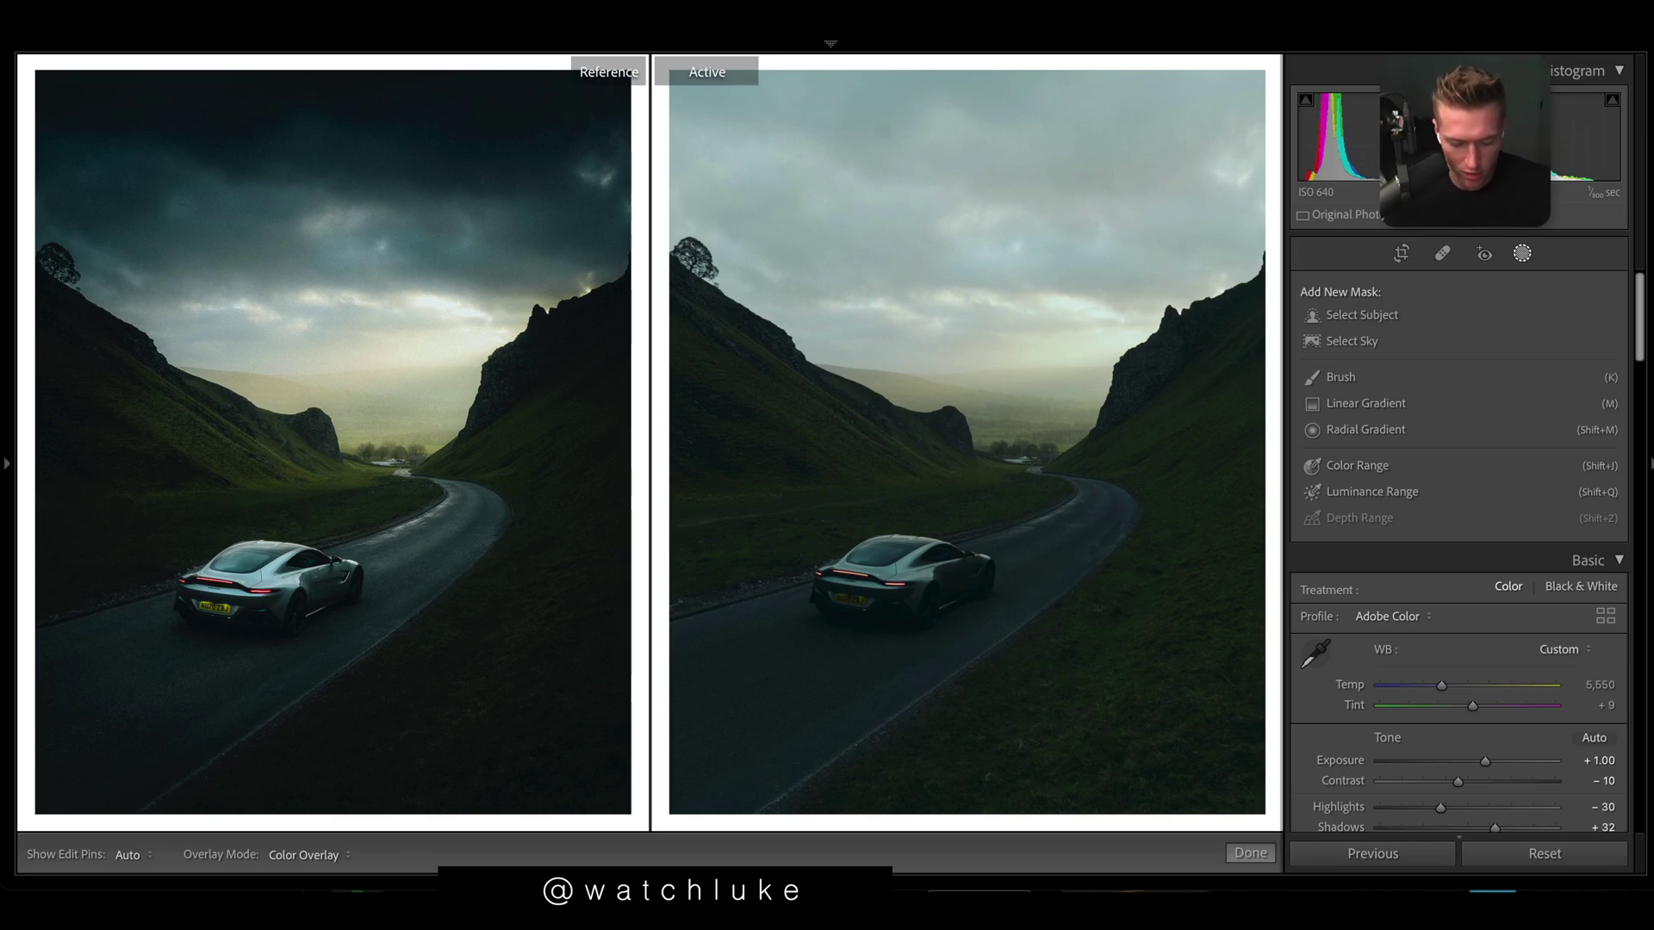
{"action": "key", "text": "super+z"}
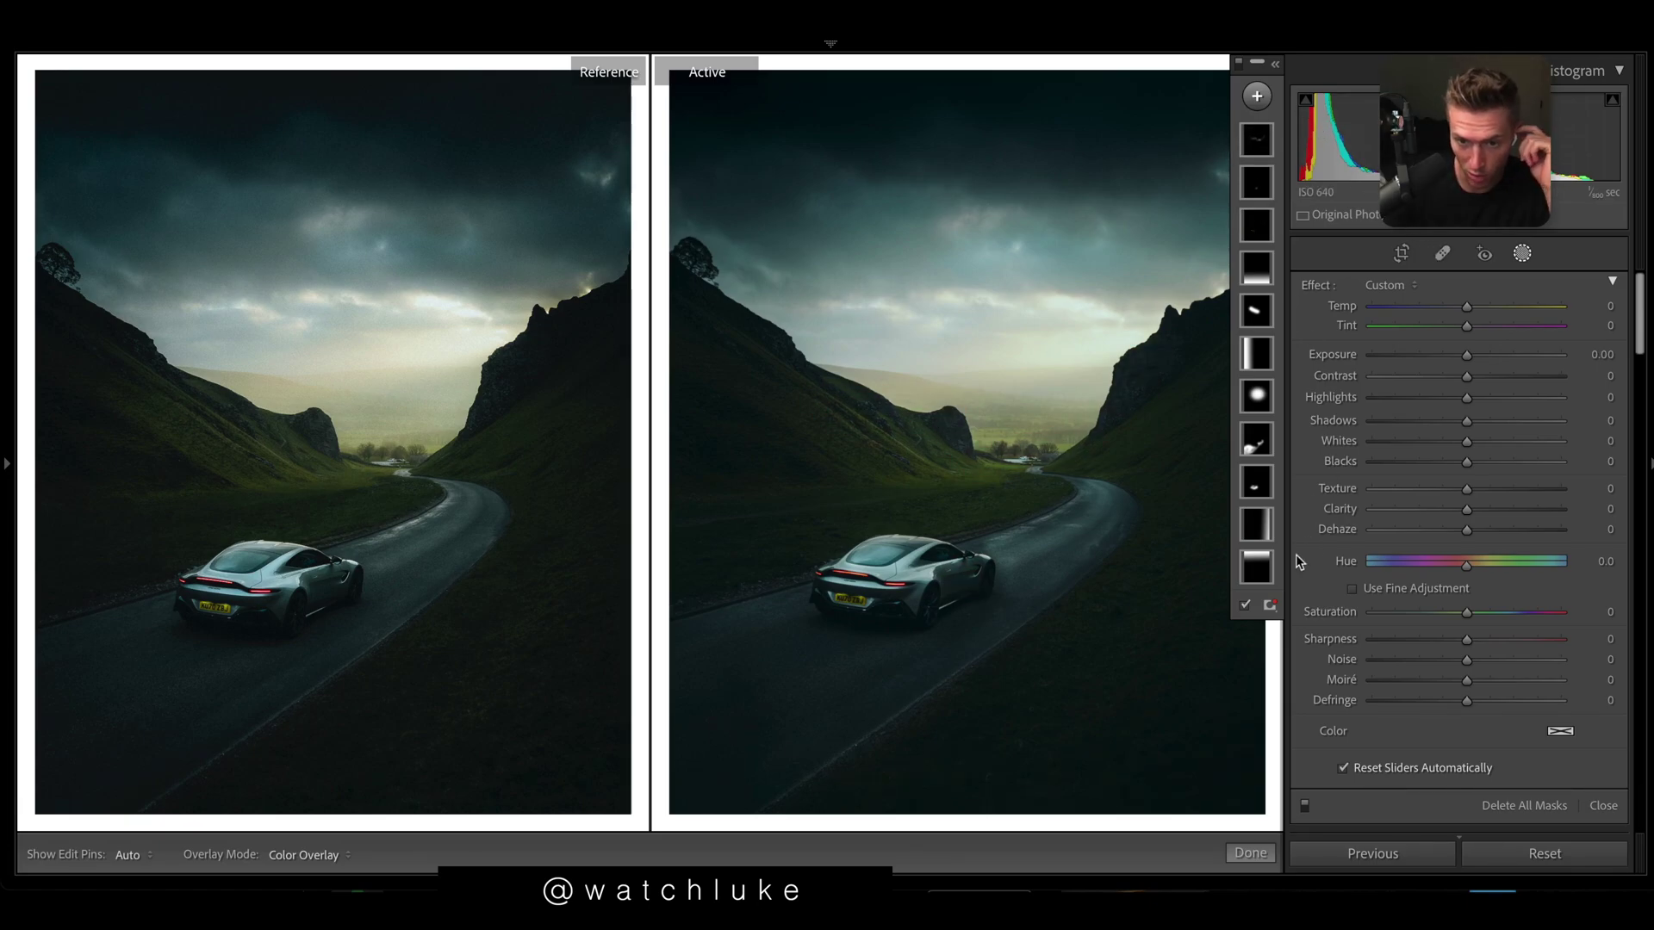
- Close the Masking and Spot Removal tools to return to the Basic adjustments
{"action": "mouse_move", "coordinate": [777, 611]}
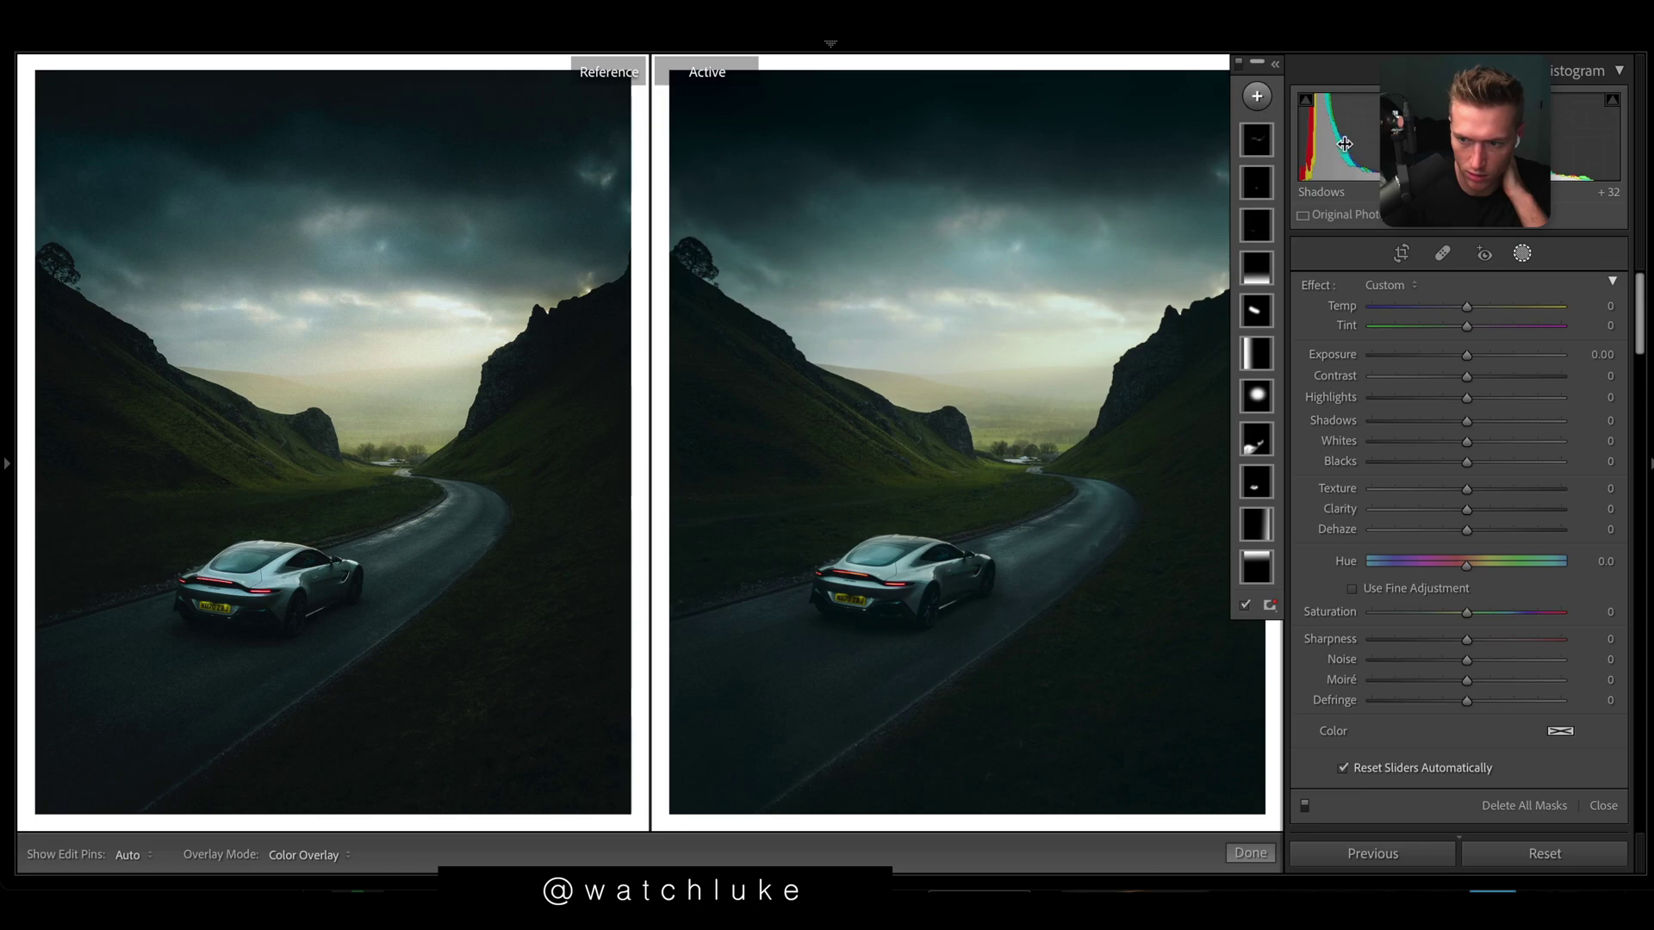
{"action": "left_click", "coordinate": [1521, 253]}
{"action": "left_click", "coordinate": [1521, 254]}
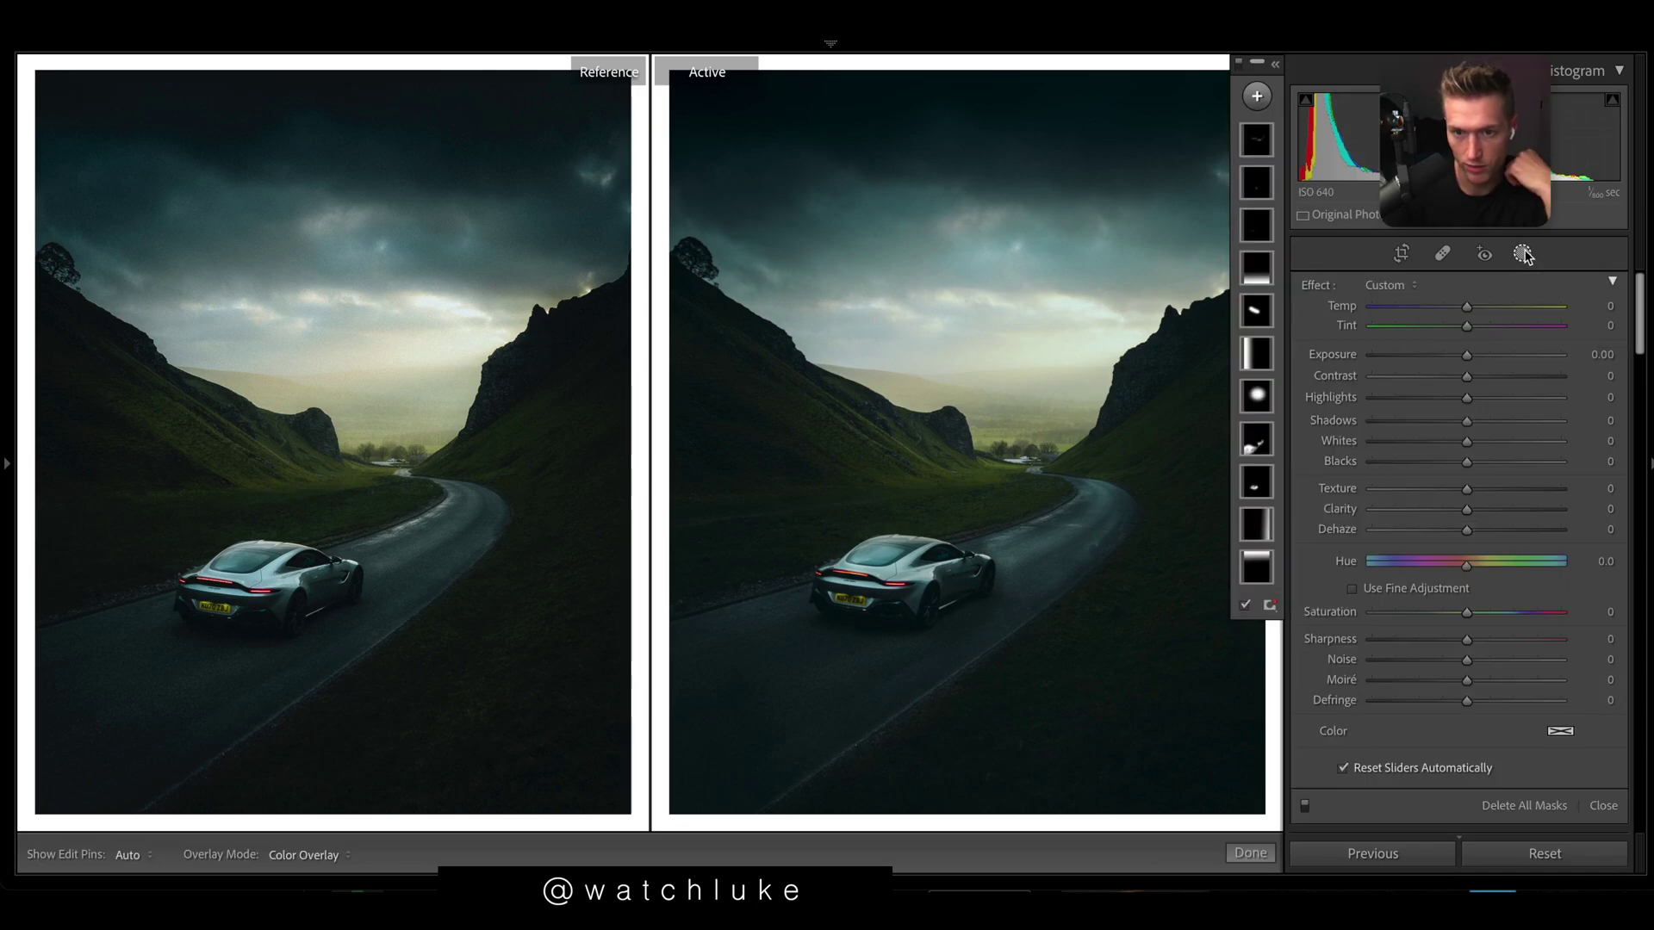
{"action": "left_click", "coordinate": [1436, 253]}
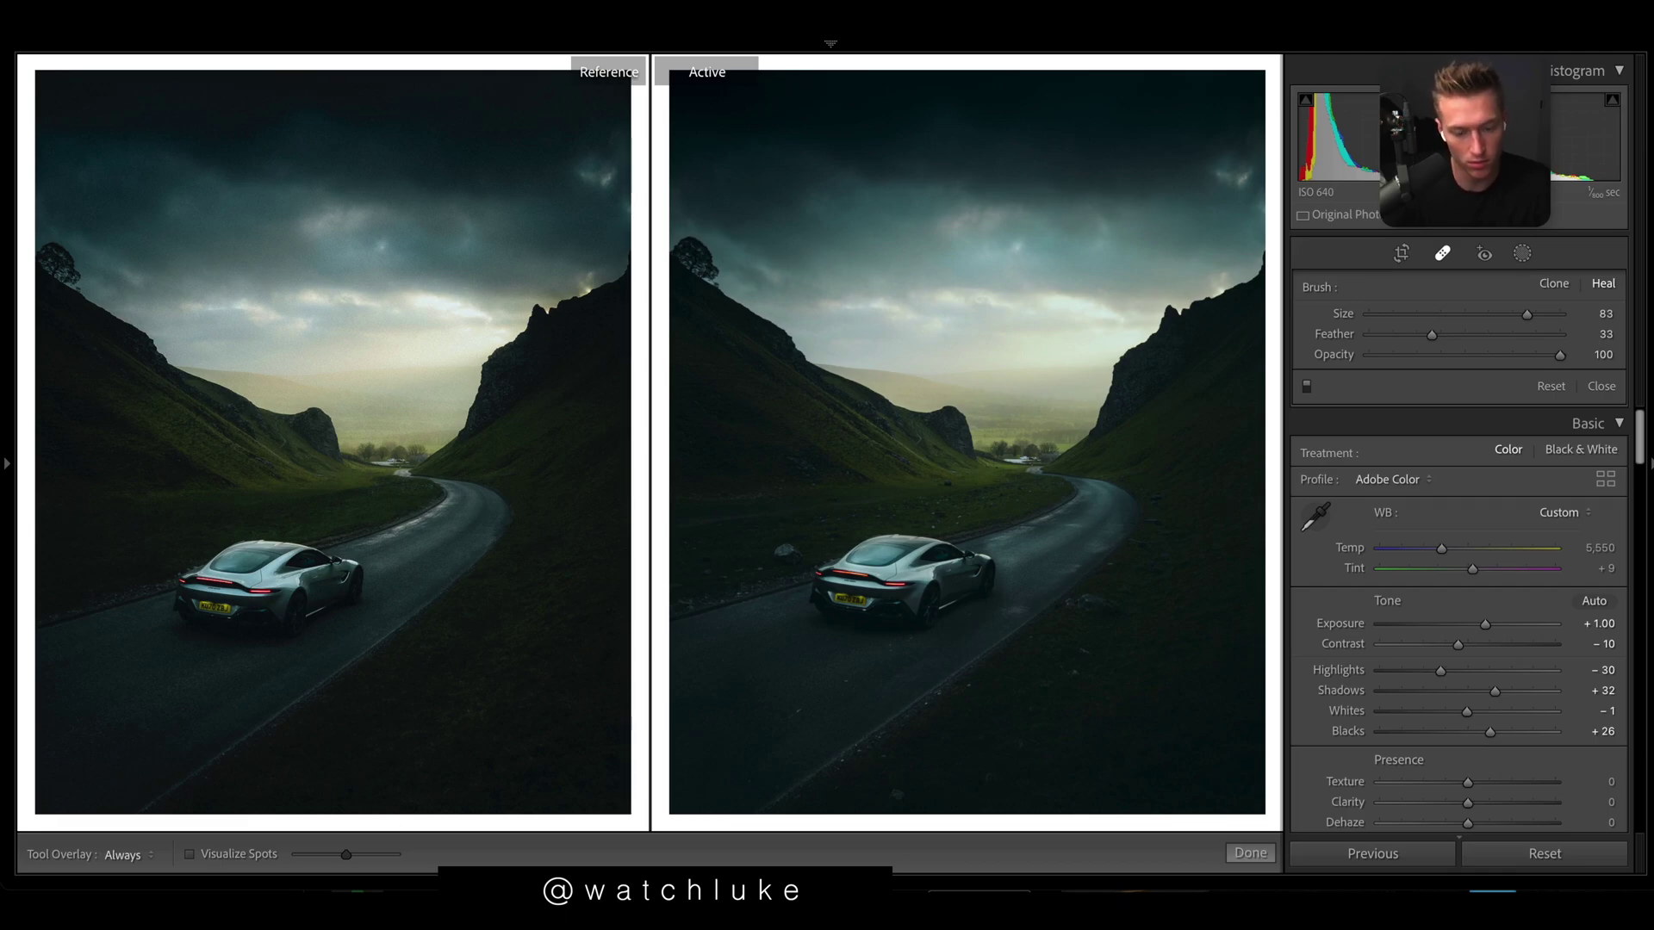
{"action": "left_click", "coordinate": [1251, 853]}
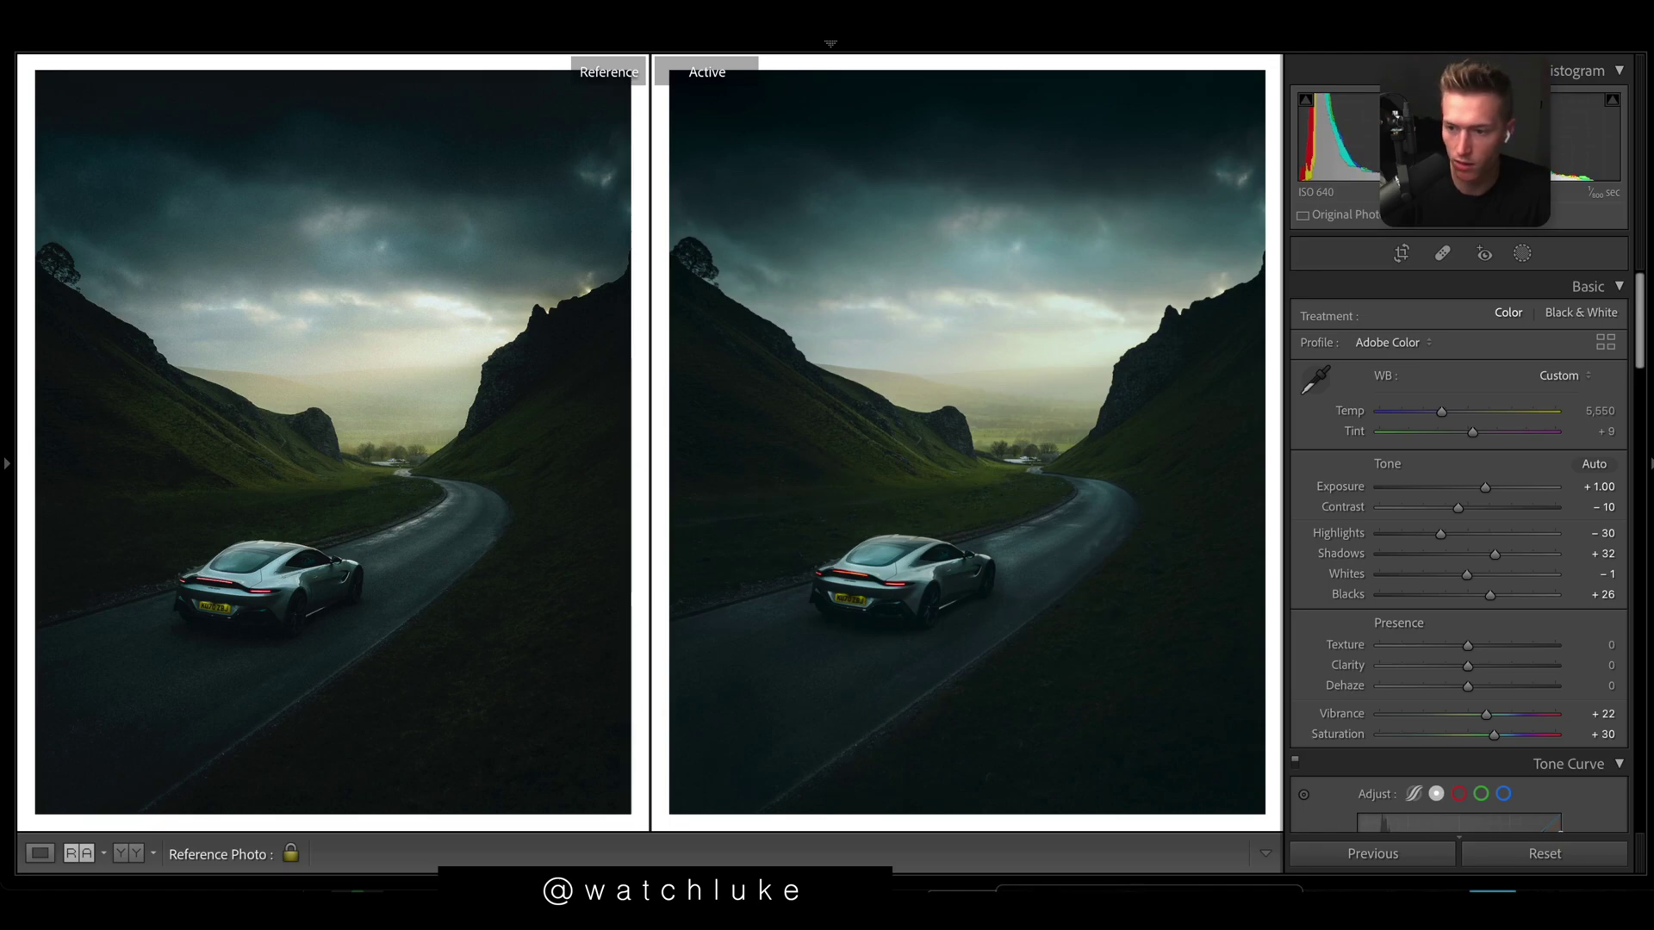
- In HSL, shift the Orange hue to −3 and reset the Yellow hue to 0
{"action": "left_click_drag", "start_coordinate": [1639, 336], "coordinate": [1649, 448]}
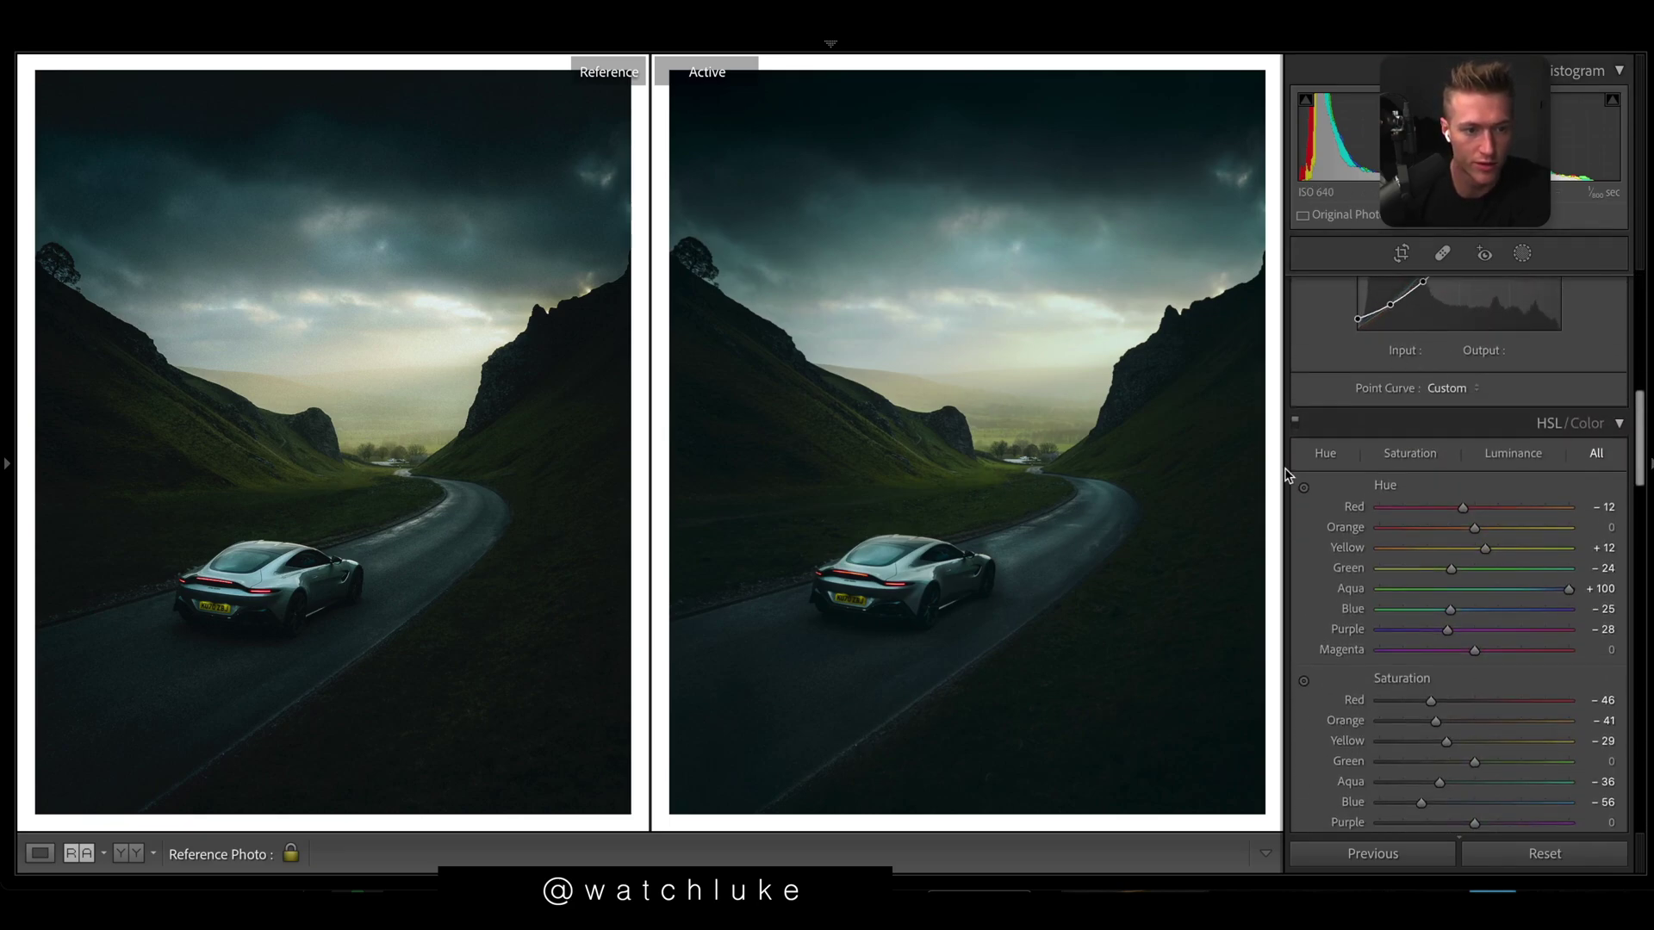
{"action": "left_click_drag", "start_coordinate": [1474, 527], "coordinate": [1471, 527]}
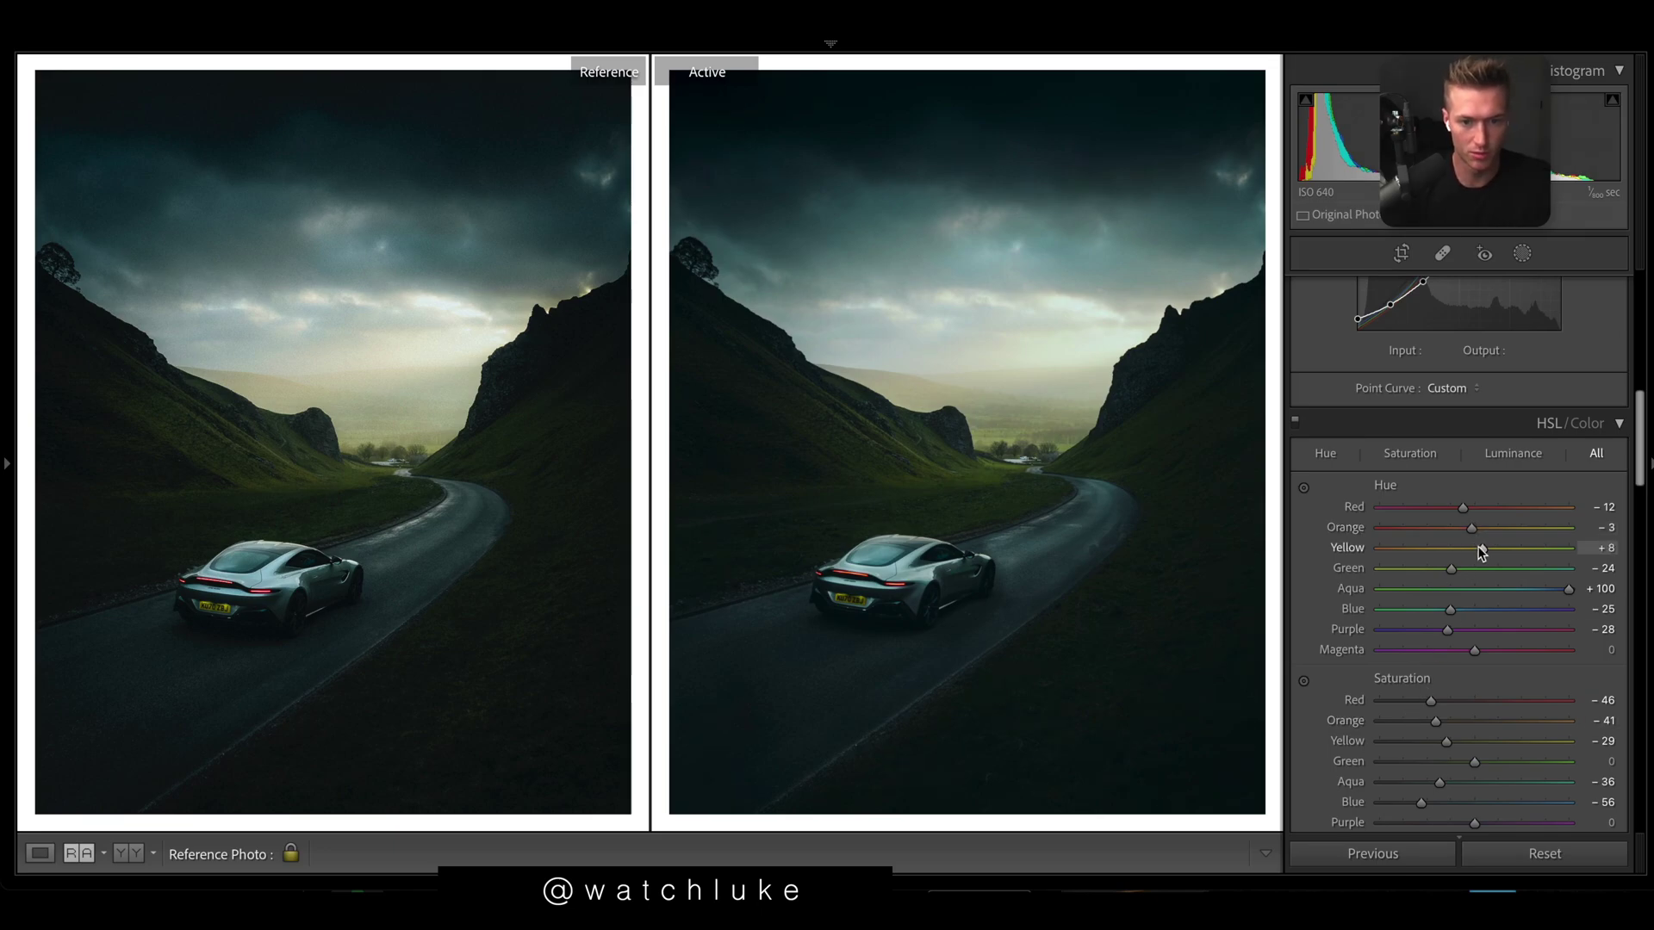
{"action": "double_click", "coordinate": [1478, 552]}
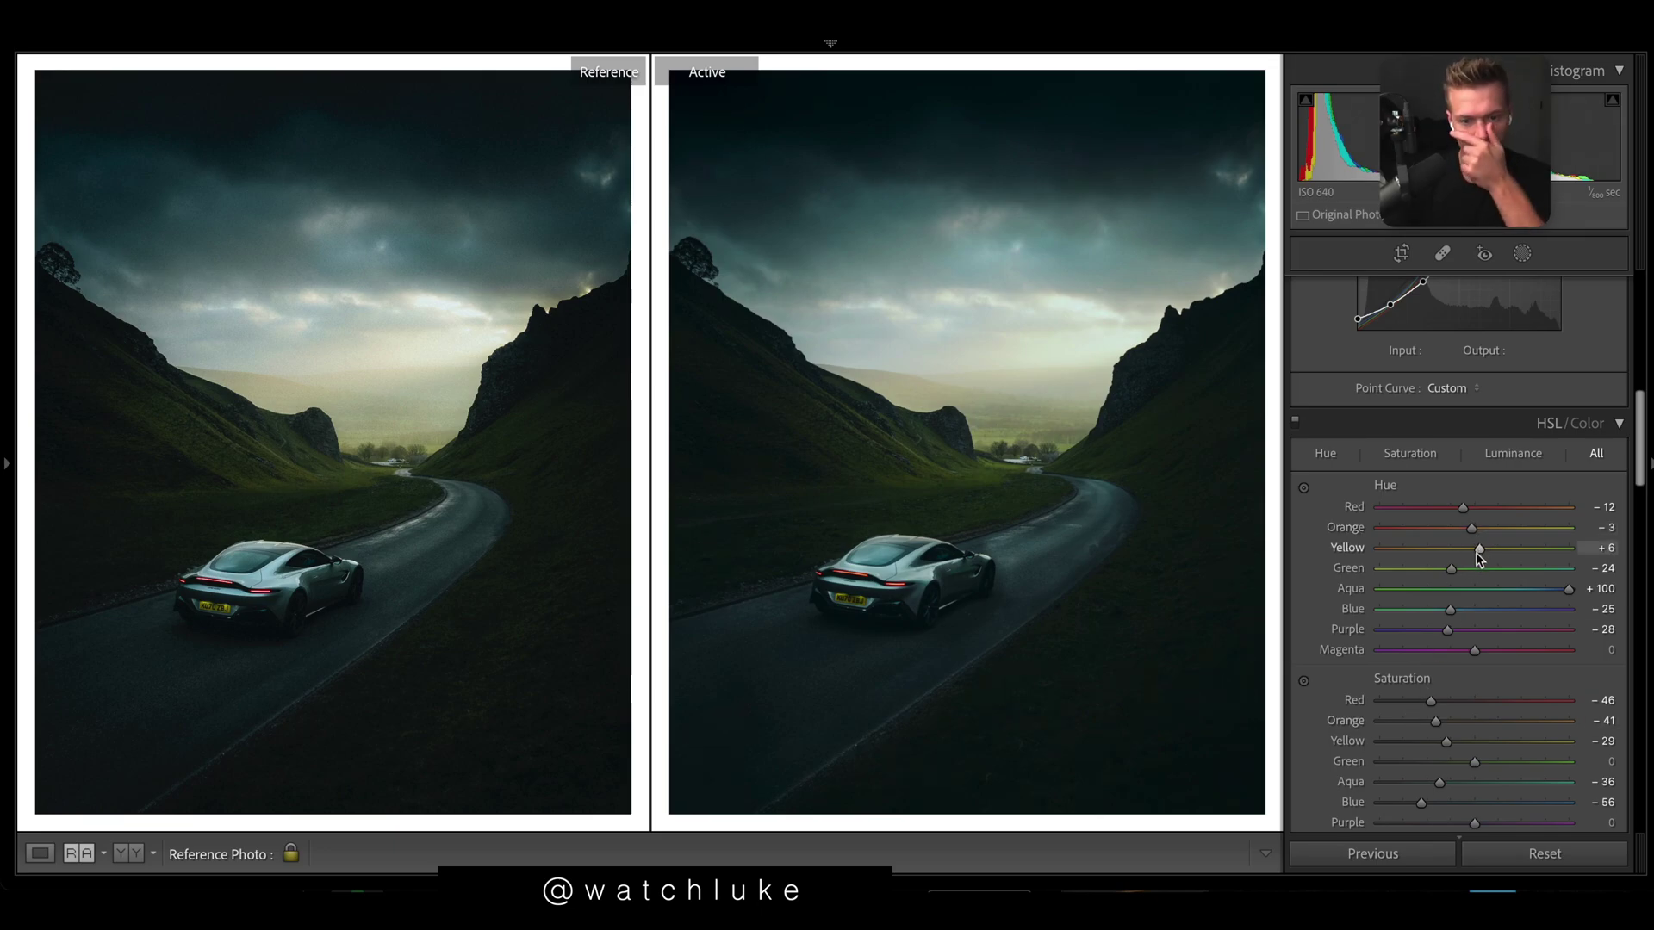
- Add a highlight point on the green channel tone curve and pull it down slightly
{"action": "scroll", "coordinate": [1646, 411], "scroll_direction": "up", "scroll_amount": 5}
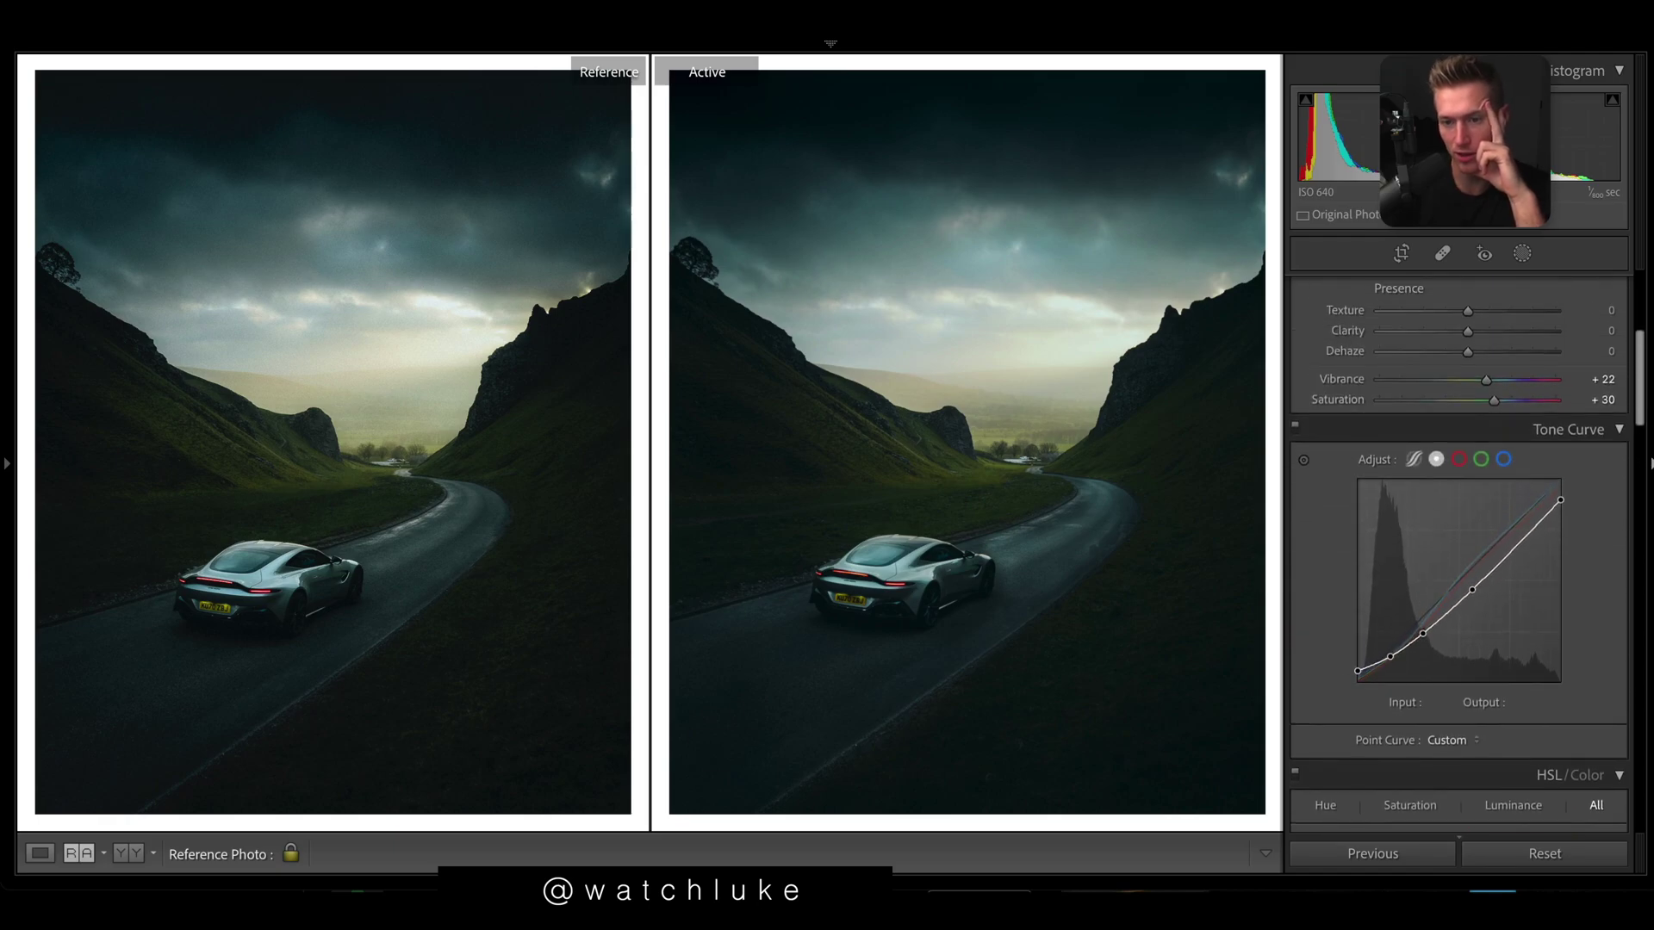
{"action": "left_click", "coordinate": [1503, 461]}
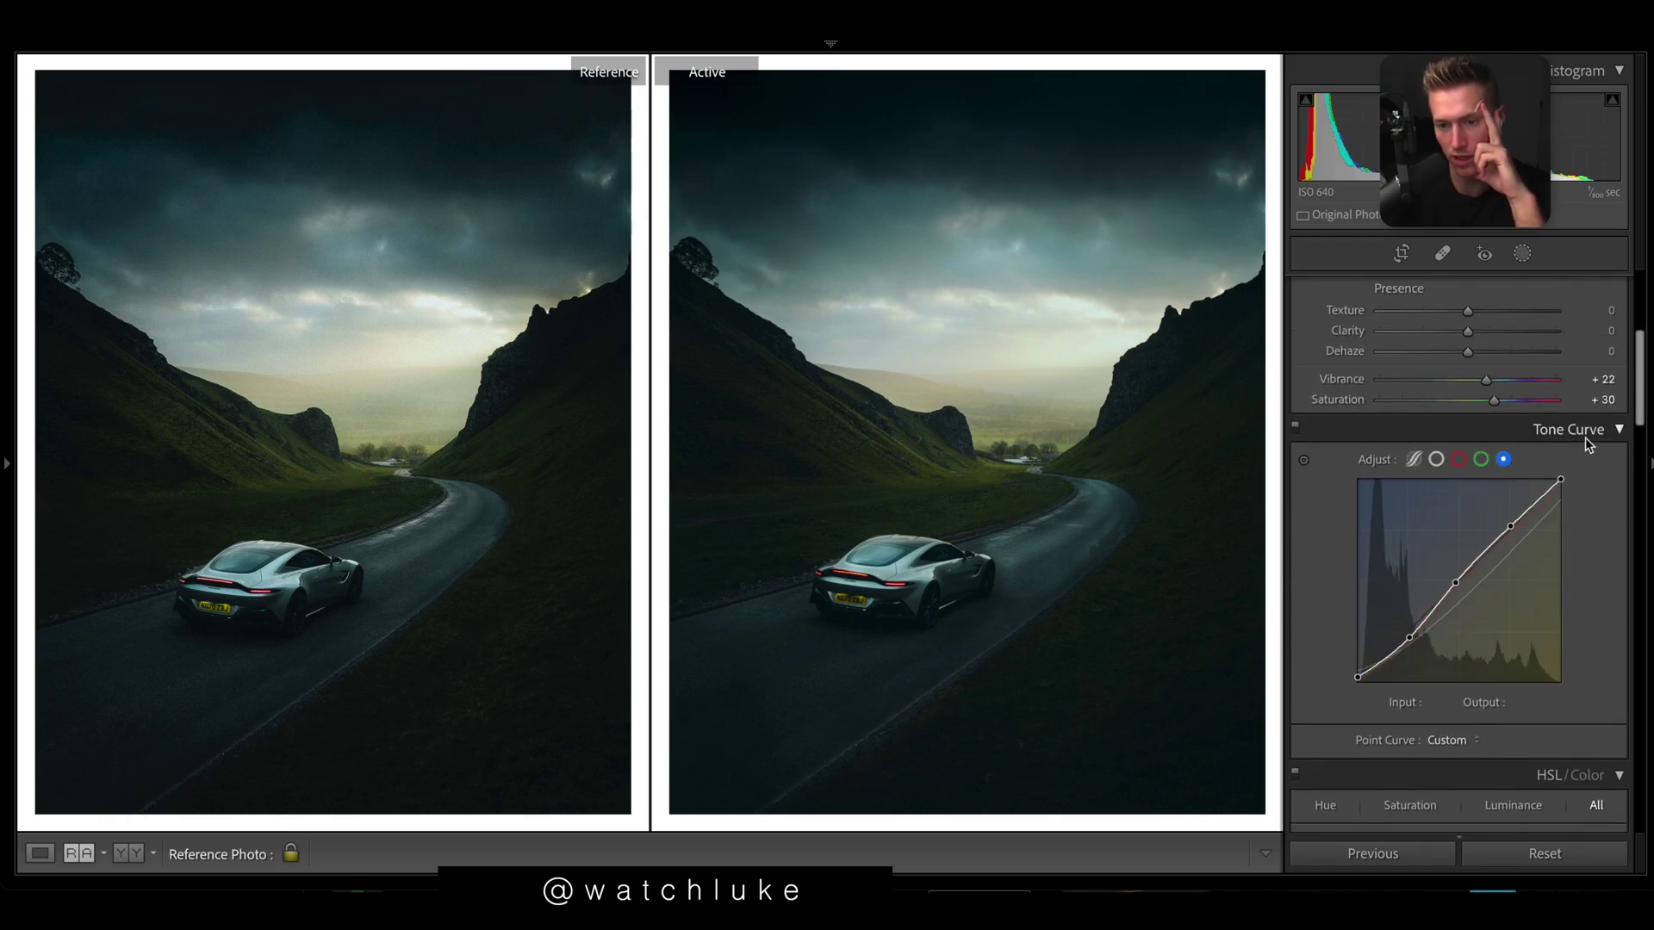
{"action": "left_click", "coordinate": [1481, 462]}
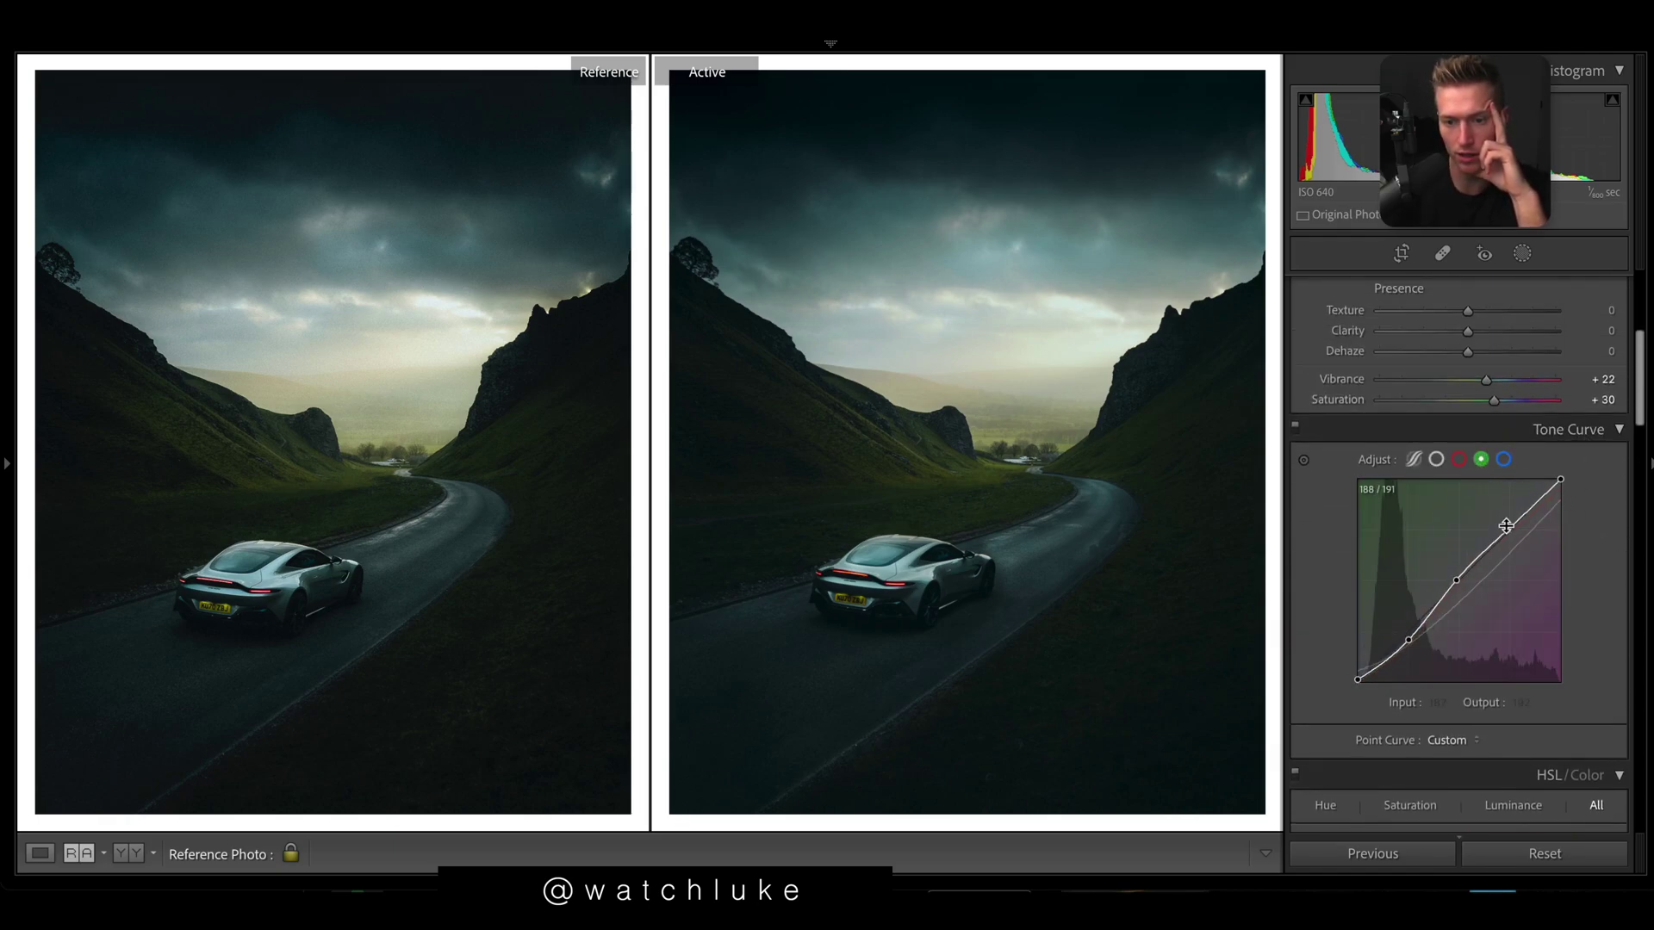
{"action": "mouse_move", "coordinate": [1506, 528]}
{"action": "left_mouse_down"}
{"action": "mouse_move", "coordinate": [1513, 546]}
{"action": "mouse_move", "coordinate": [1510, 532]}
{"action": "left_mouse_up"}
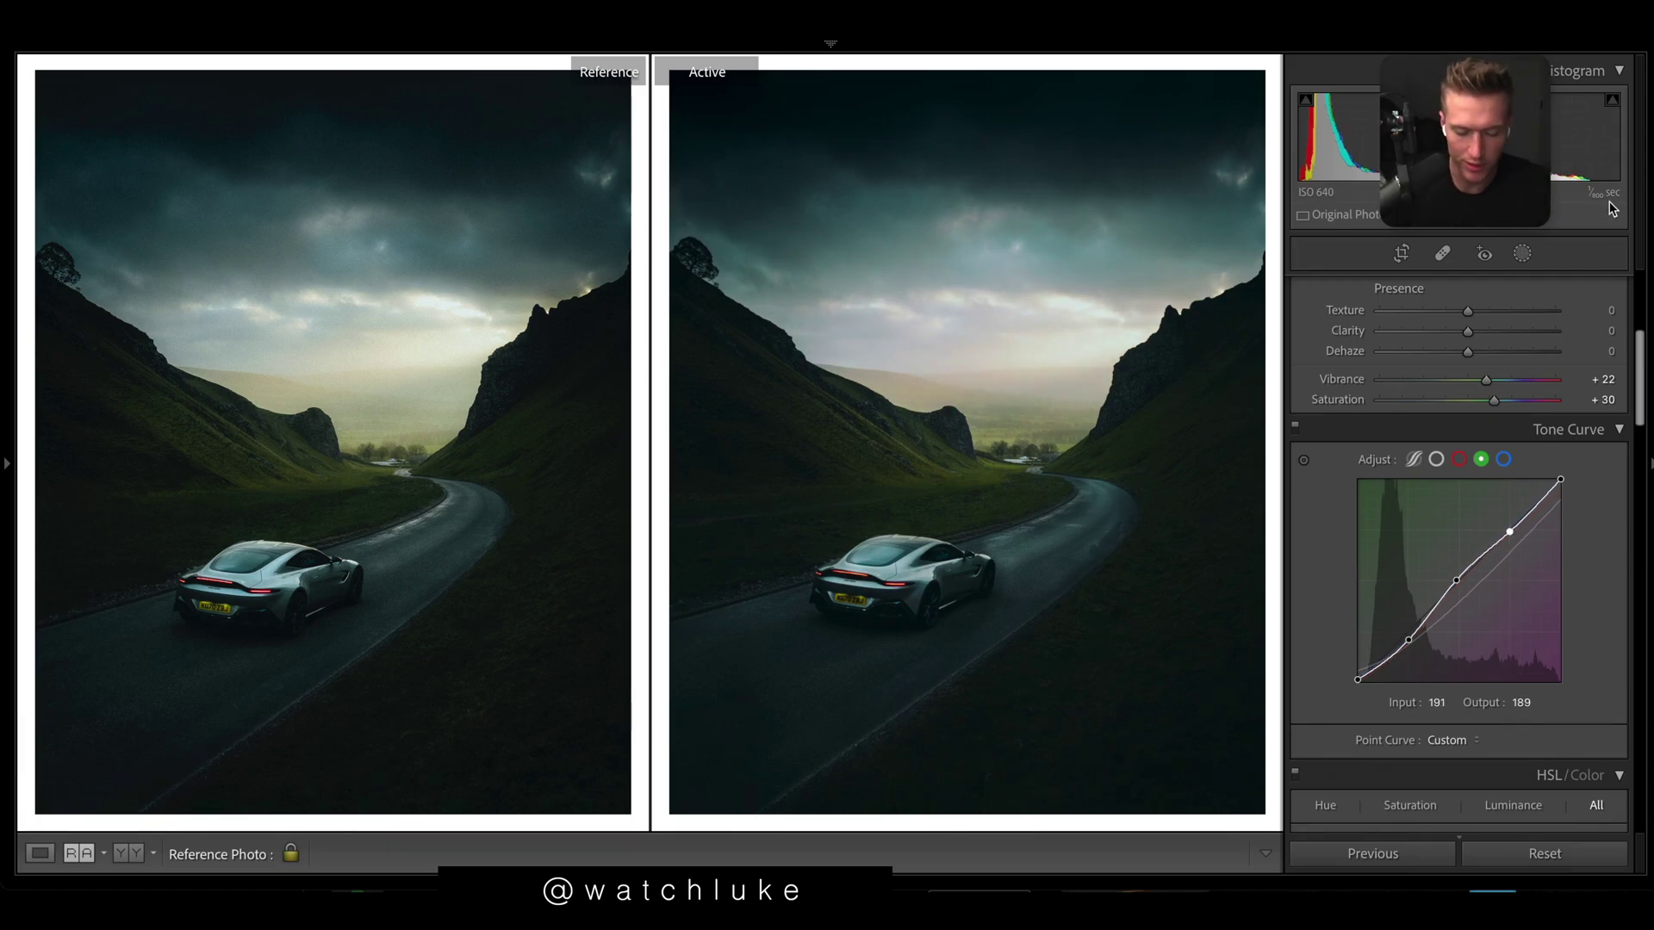
{"action": "left_click_drag", "start_coordinate": [1508, 532], "coordinate": [1503, 521]}
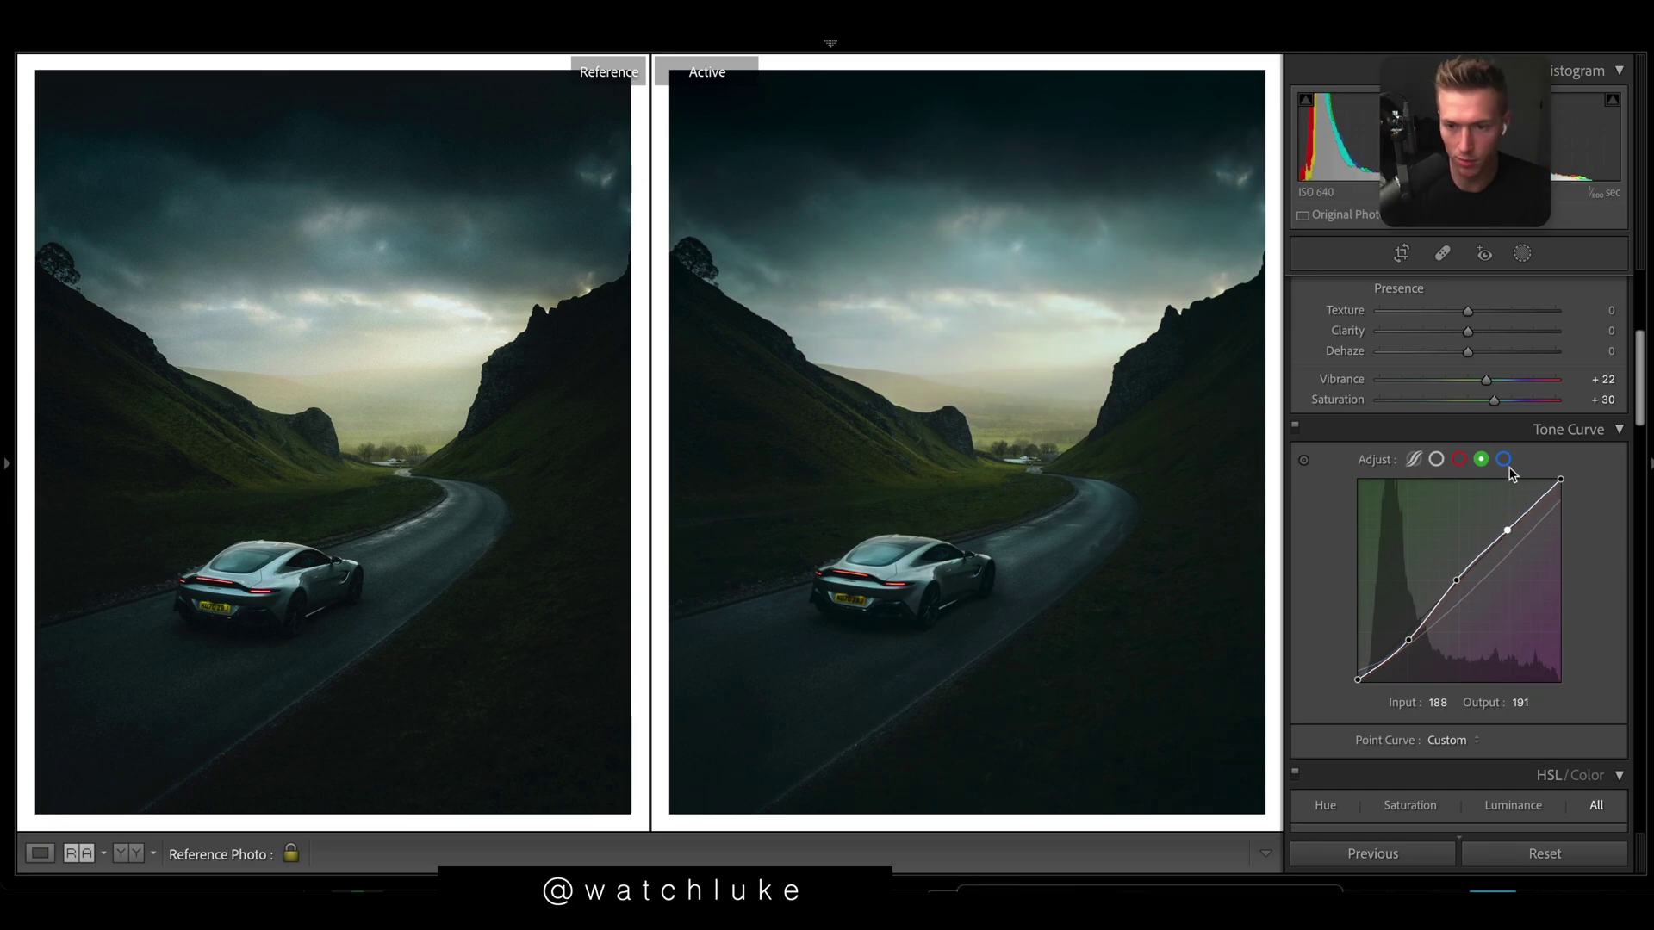
{"action": "left_click", "coordinate": [1436, 460]}
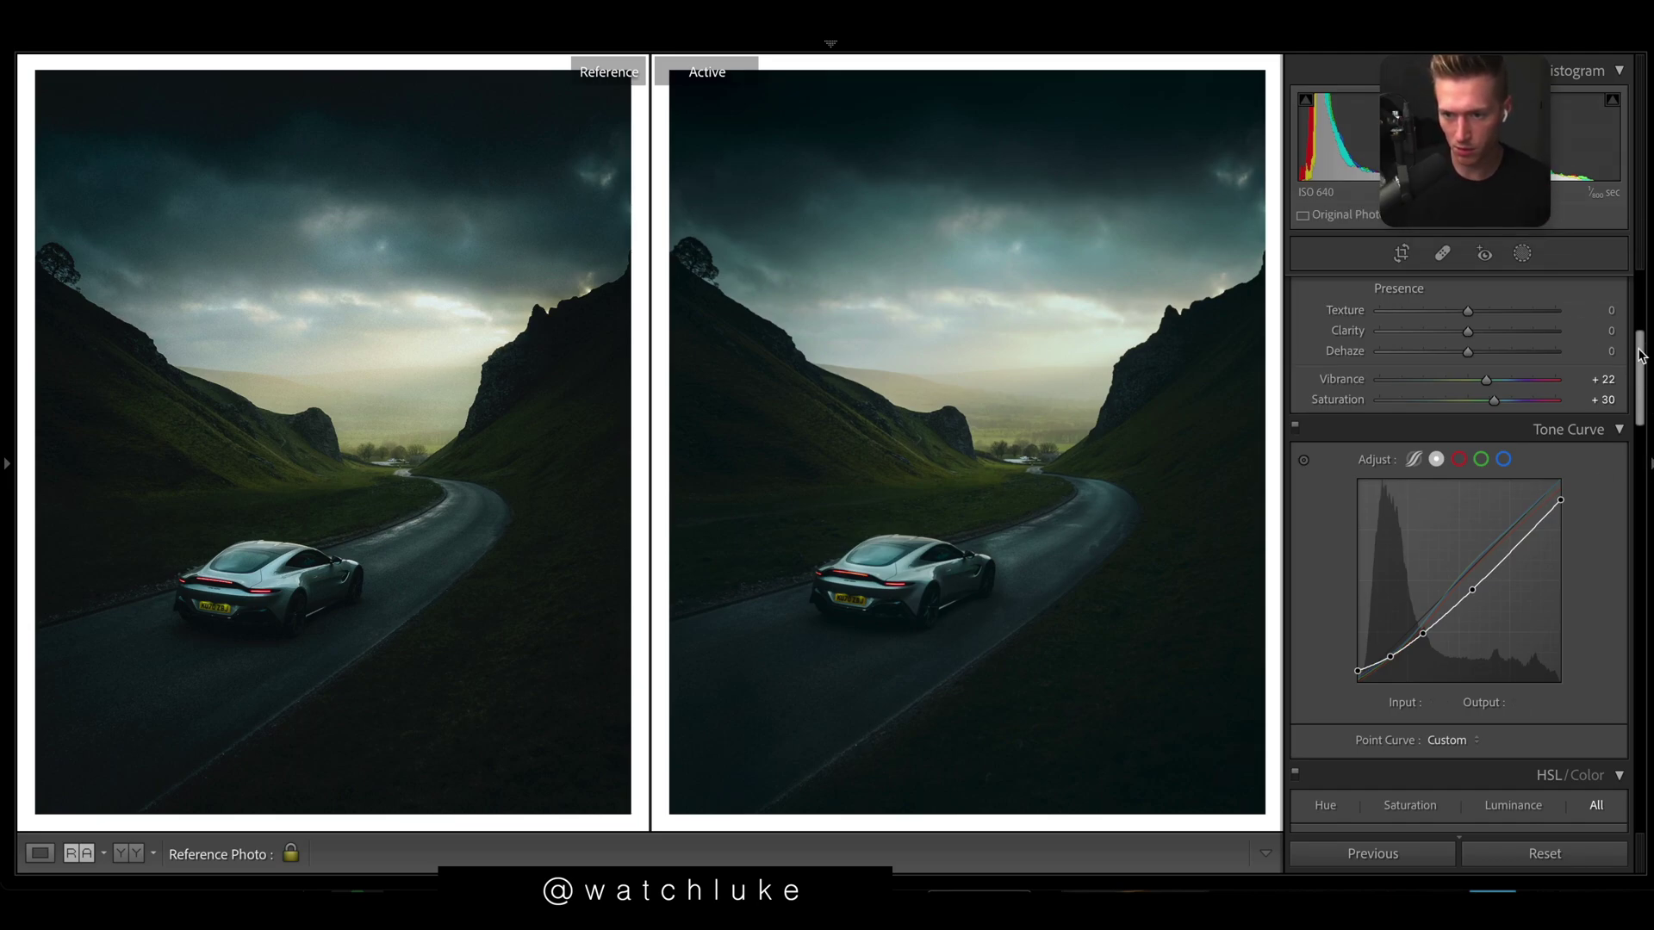
- Compare the finished car photo with the original via reset and undo, ending on the edit
{"action": "left_click_drag", "start_coordinate": [1641, 356], "coordinate": [1640, 653]}
{"action": "key", "text": "super+shift+r"}
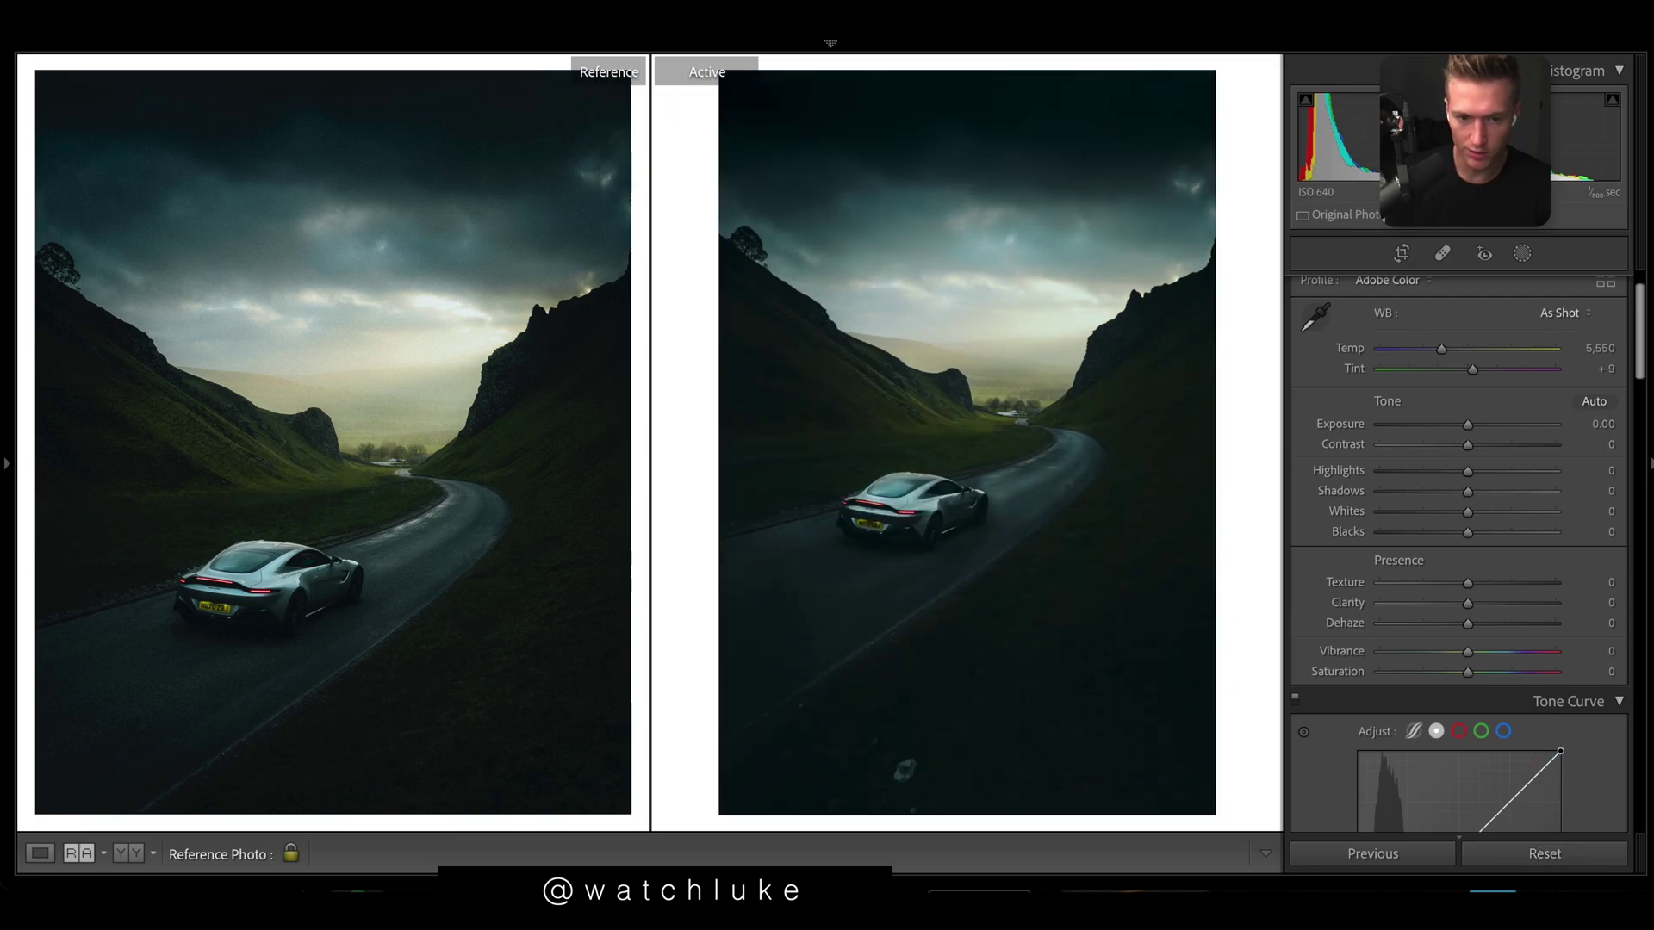
{"action": "key", "text": "super+z"}
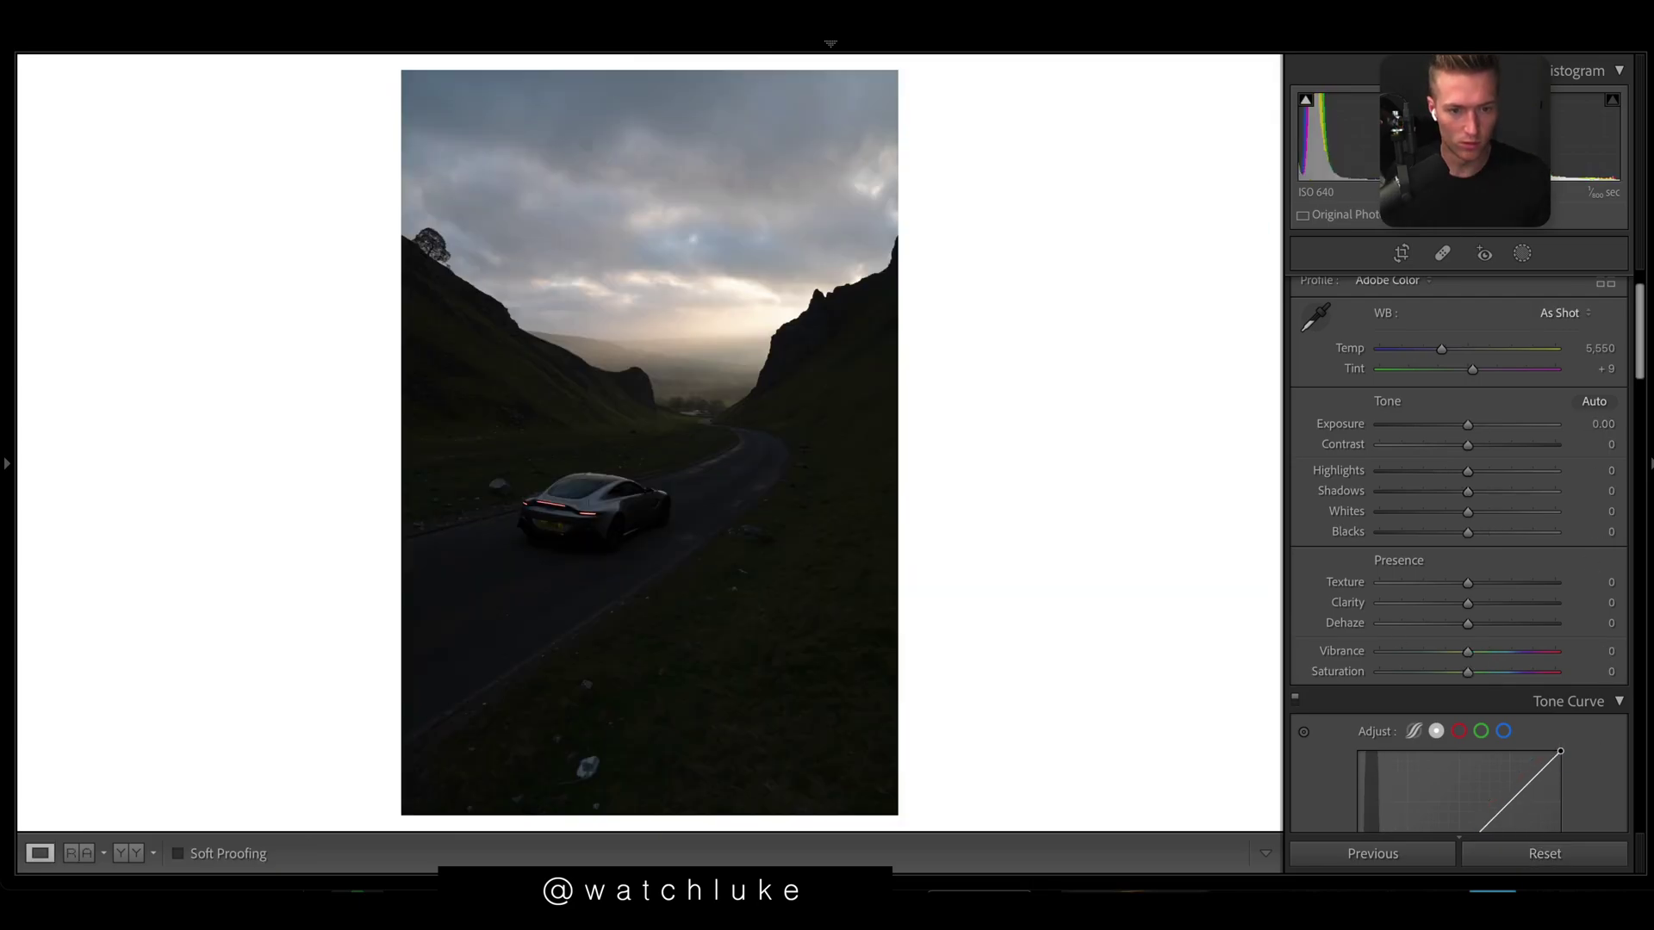
{"action": "key", "text": "super+z"}
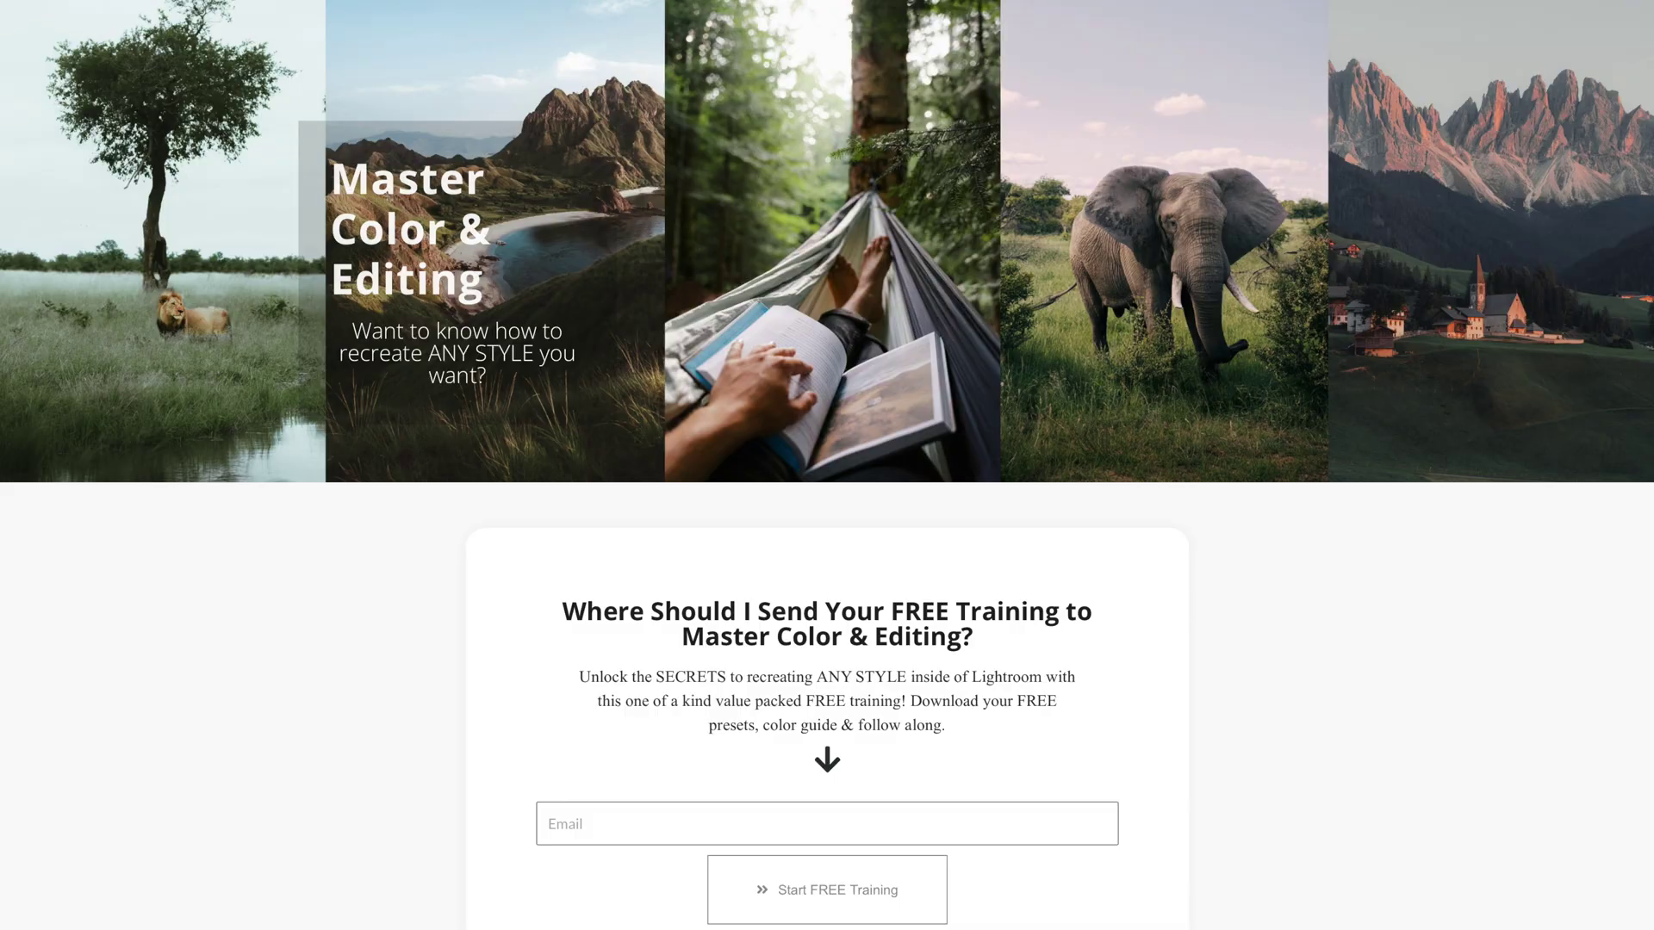
- Scroll down the free Lightroom training page to its e-mail signup form
{"action": "scroll", "coordinate": [827, 465], "scroll_direction": "down", "scroll_amount": 3}
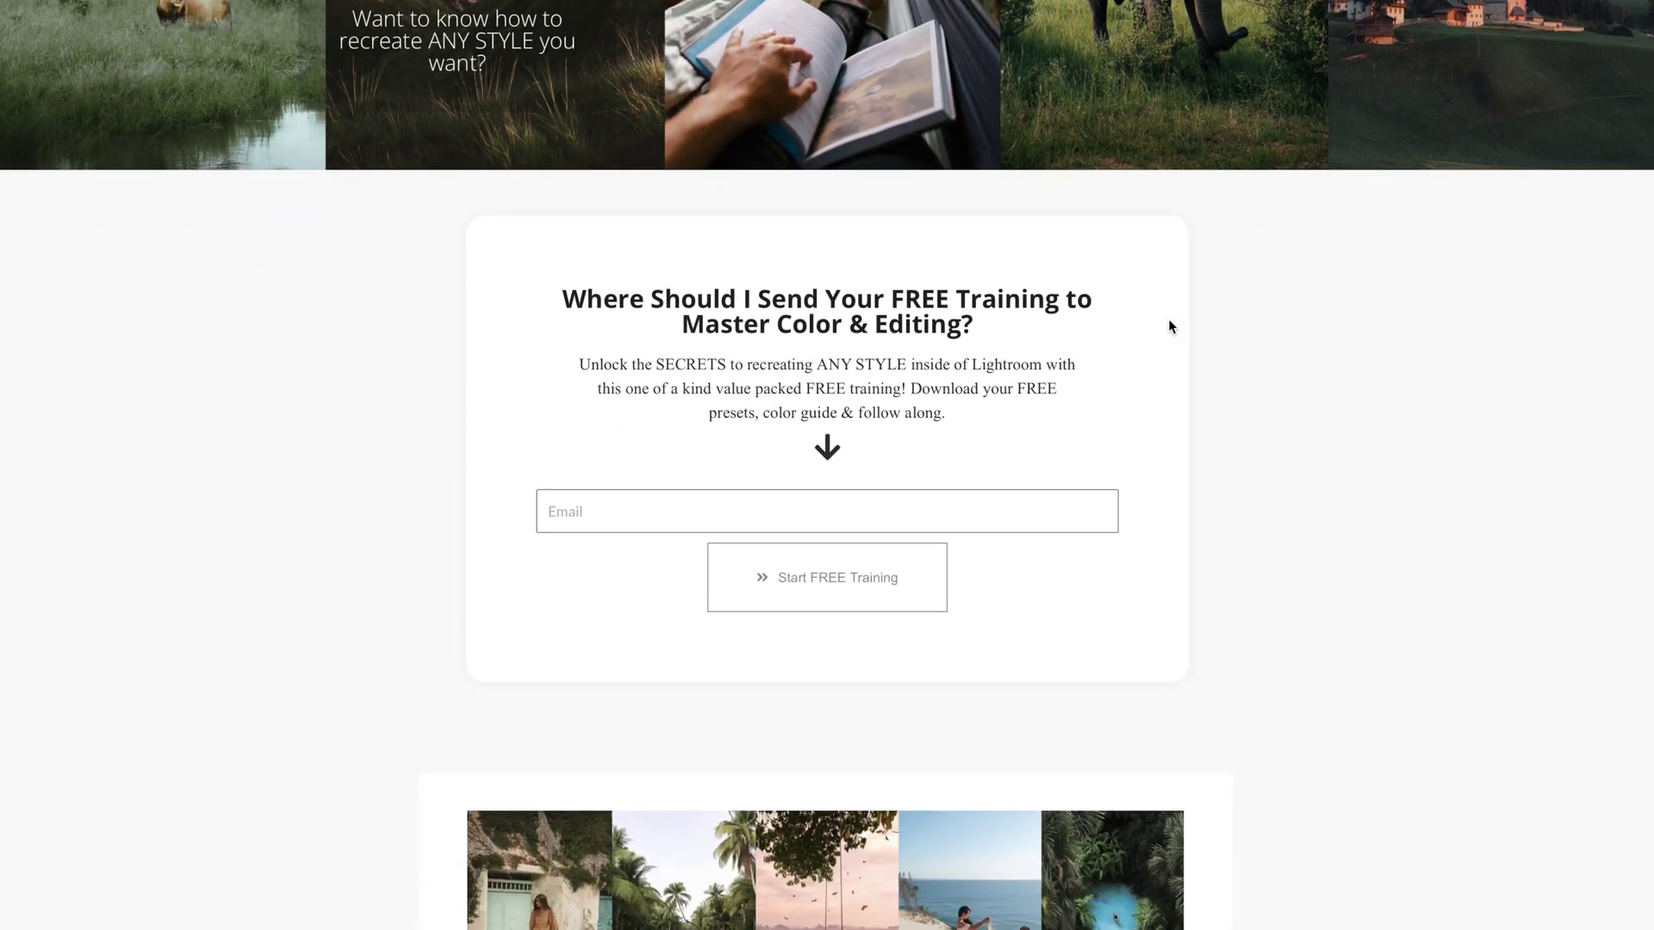